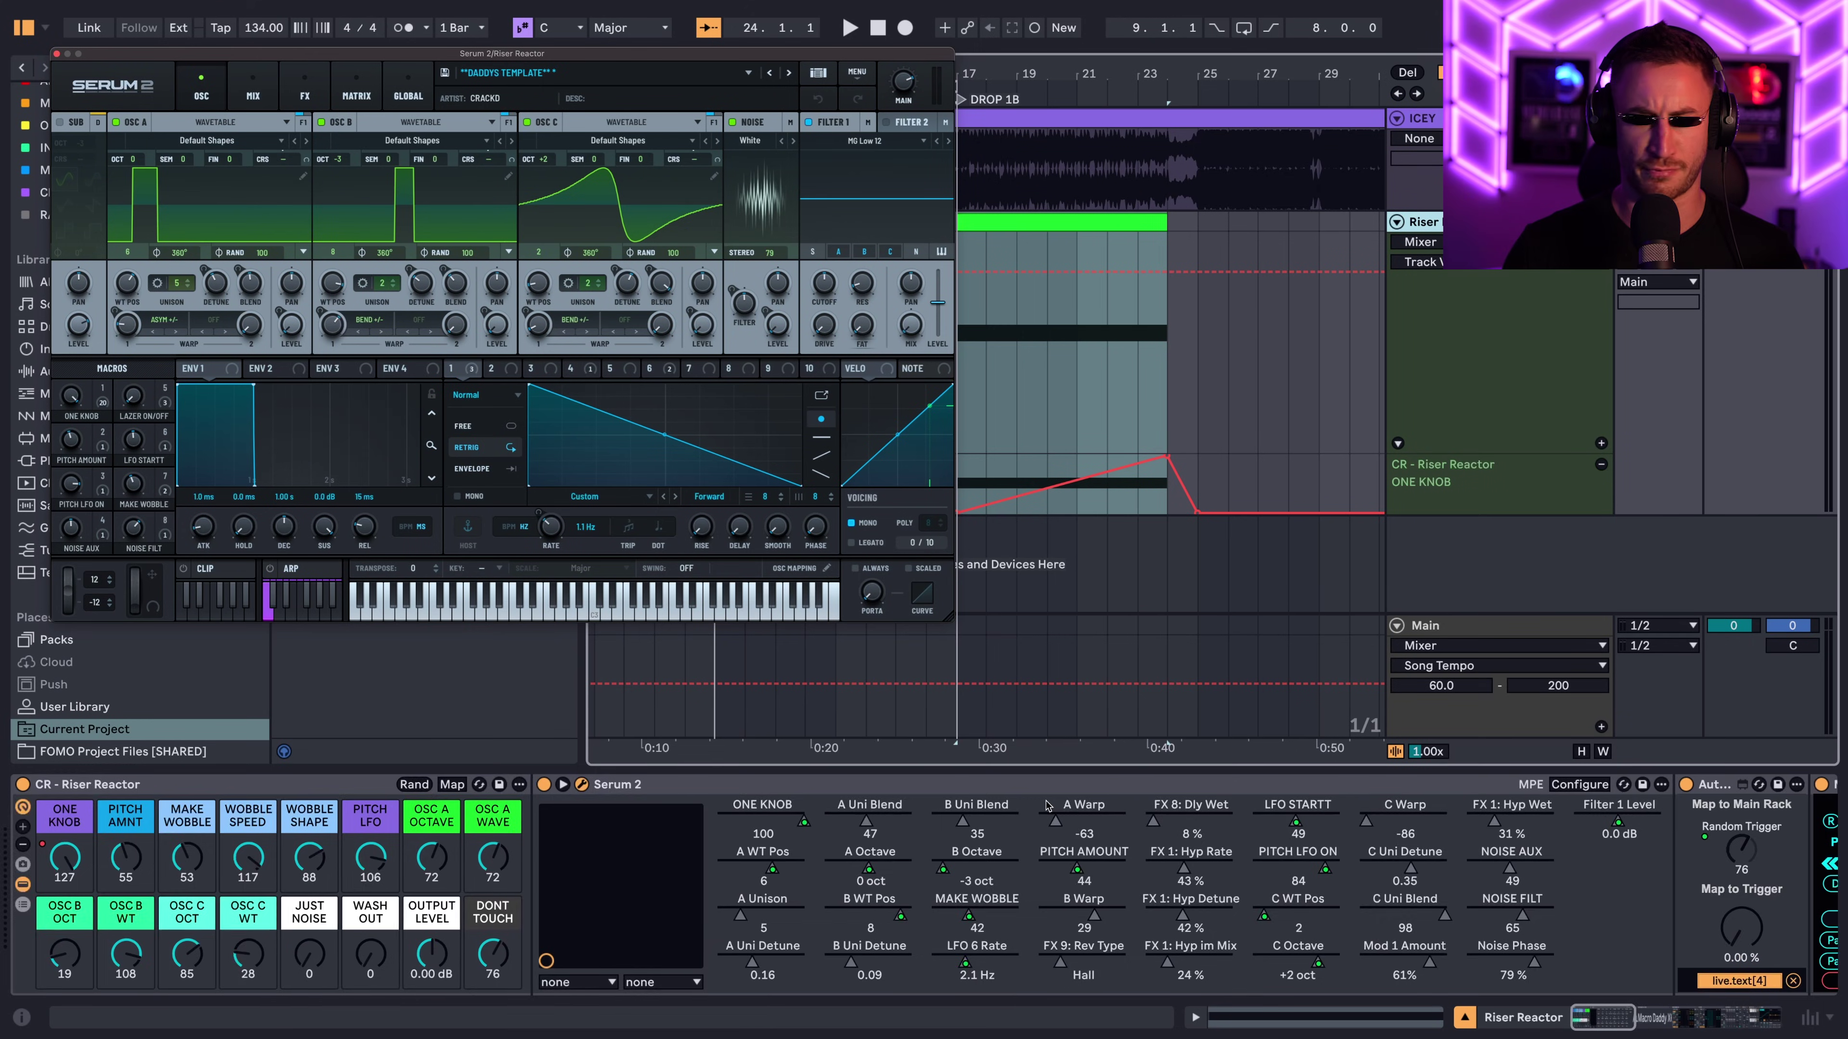
pyautogui.hscroll(10, 1048, 804)
pyautogui.hscroll(-15, 1047, 804)
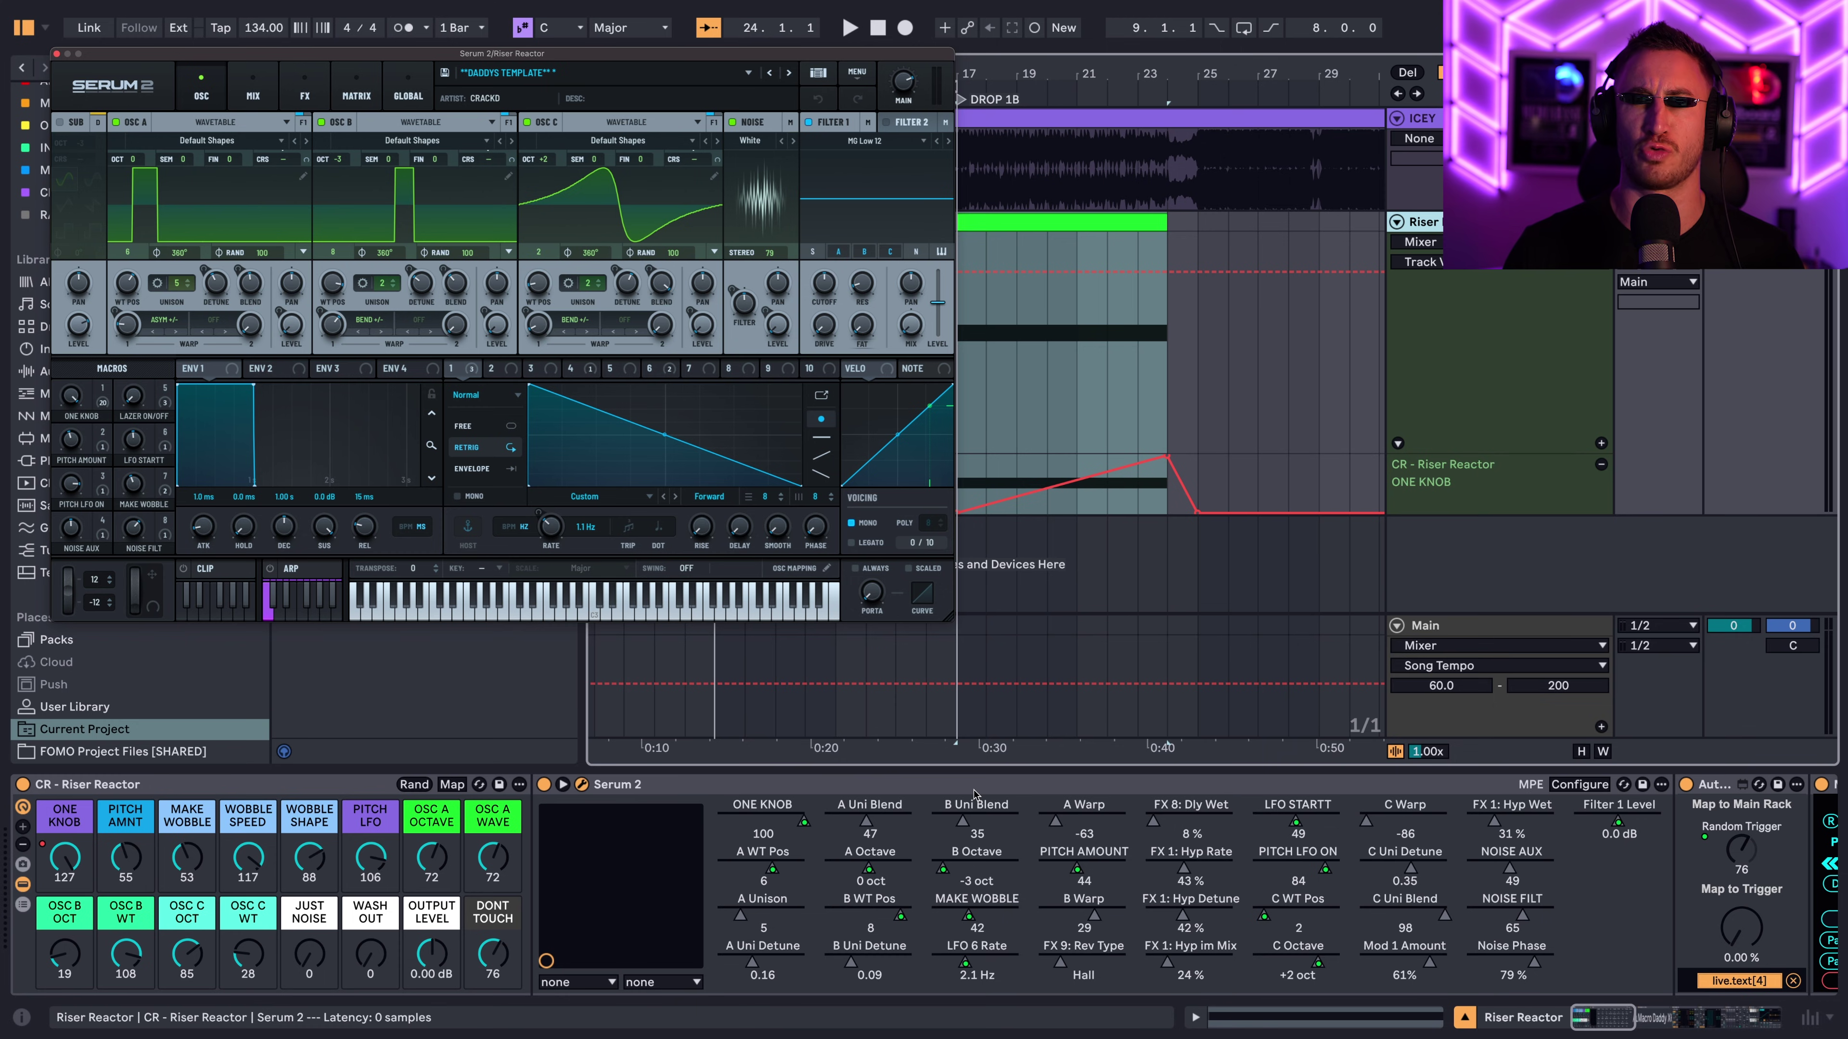
pyautogui.hscroll(-1, 1149, 542)
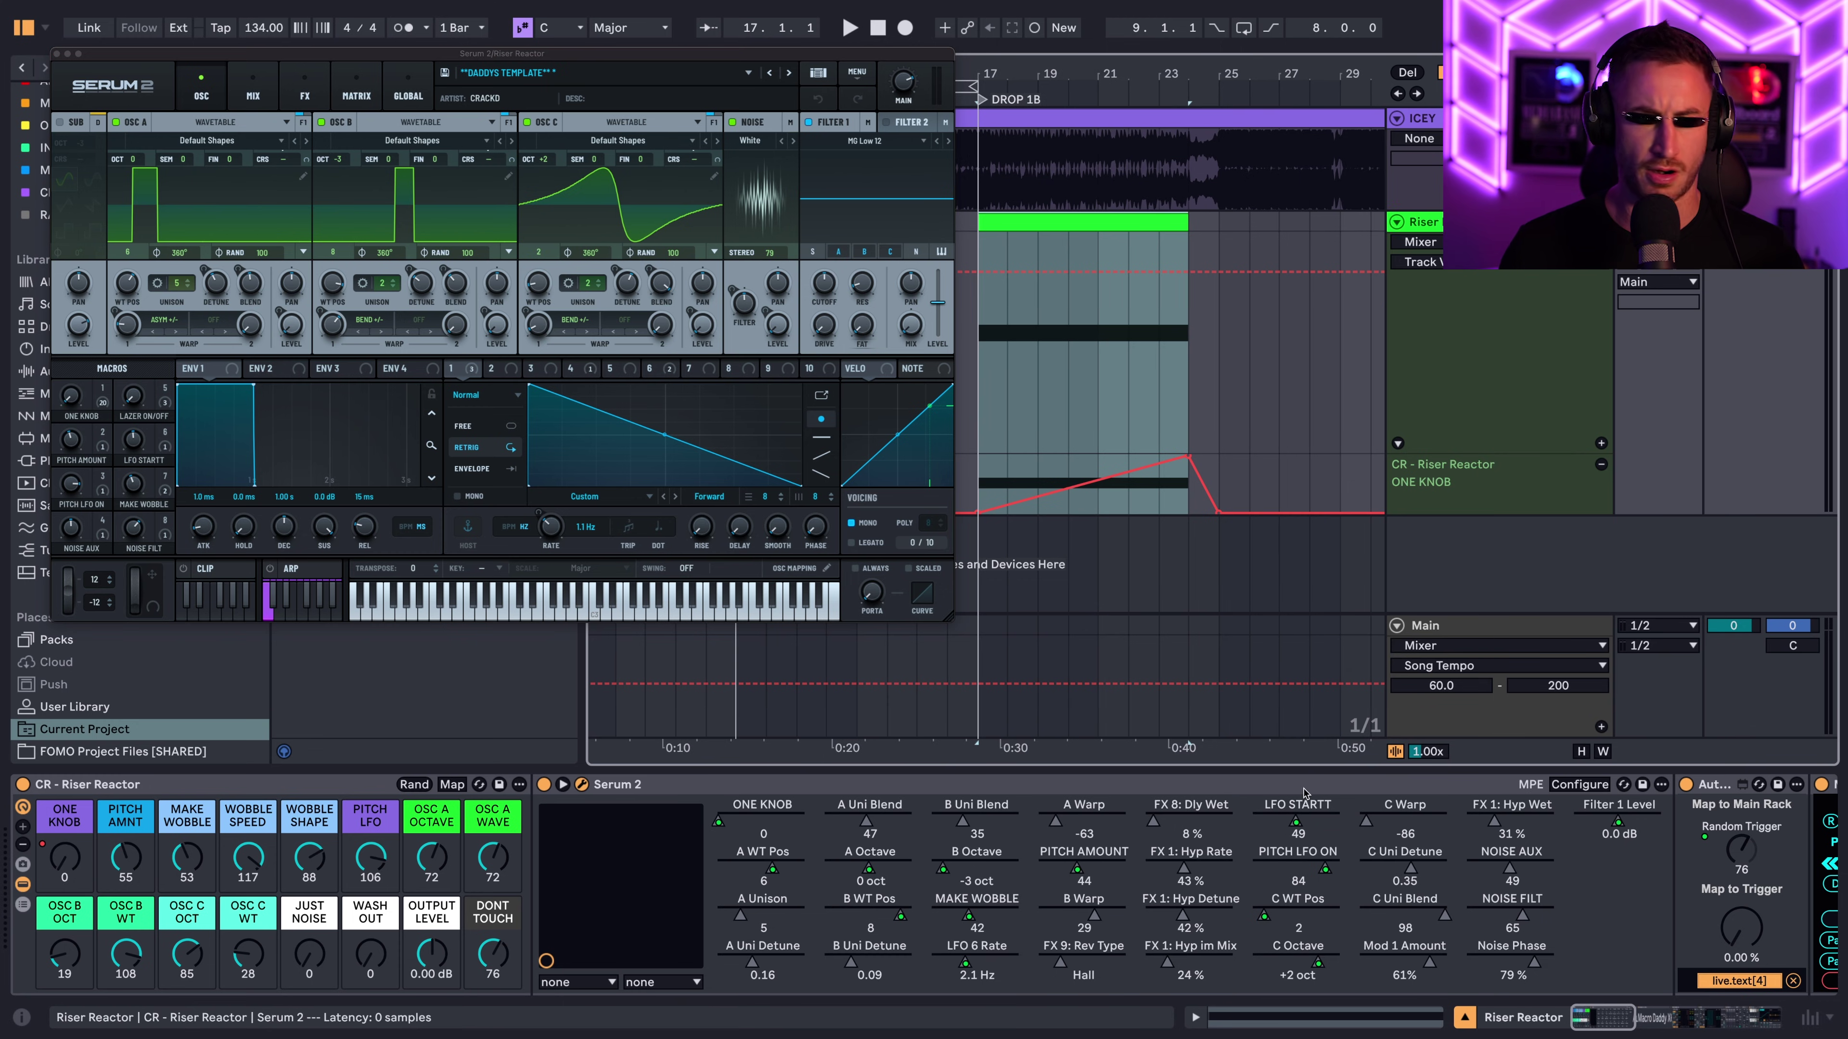
# - Randomize the CR - Riser Reactor rack's macros several times in a row
pyautogui.hscroll(1, 422, 788)
pyautogui.click(410, 785)
pyautogui.click(409, 785)
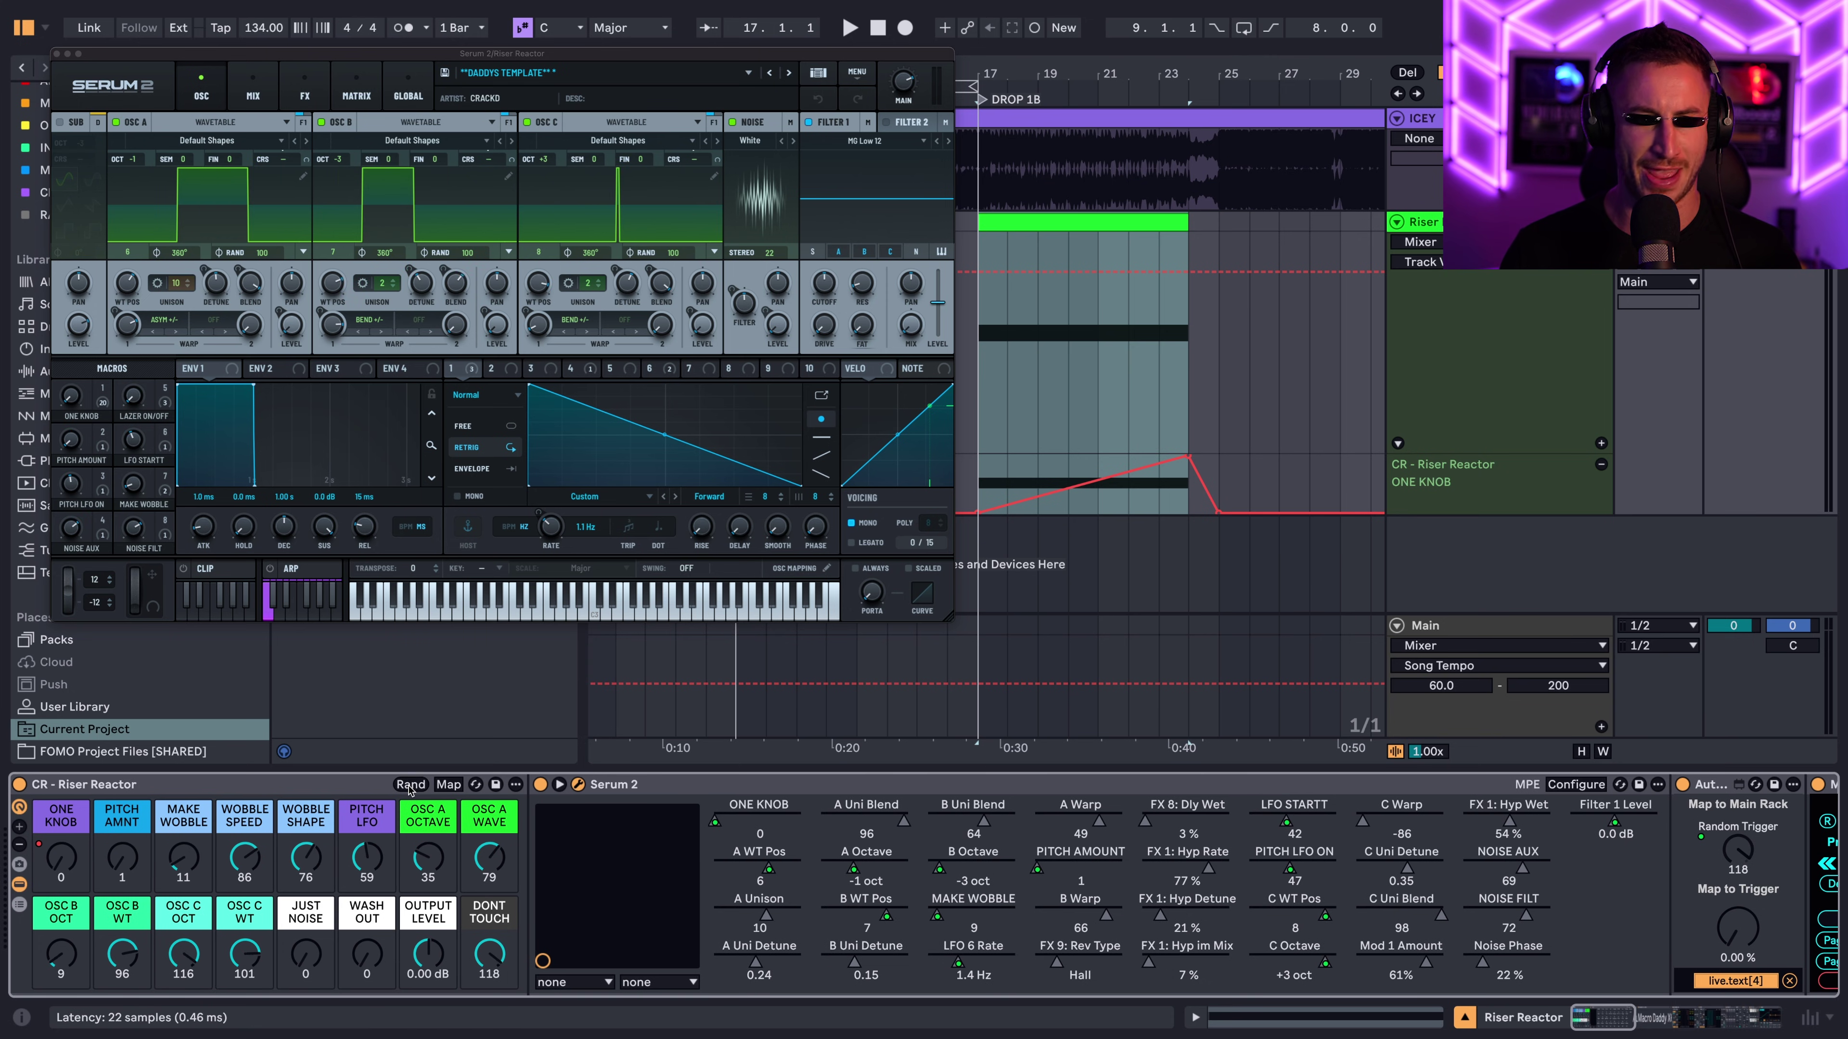
pyautogui.click(409, 784)
pyautogui.click(410, 784)
pyautogui.click(410, 785)
pyautogui.click(409, 785)
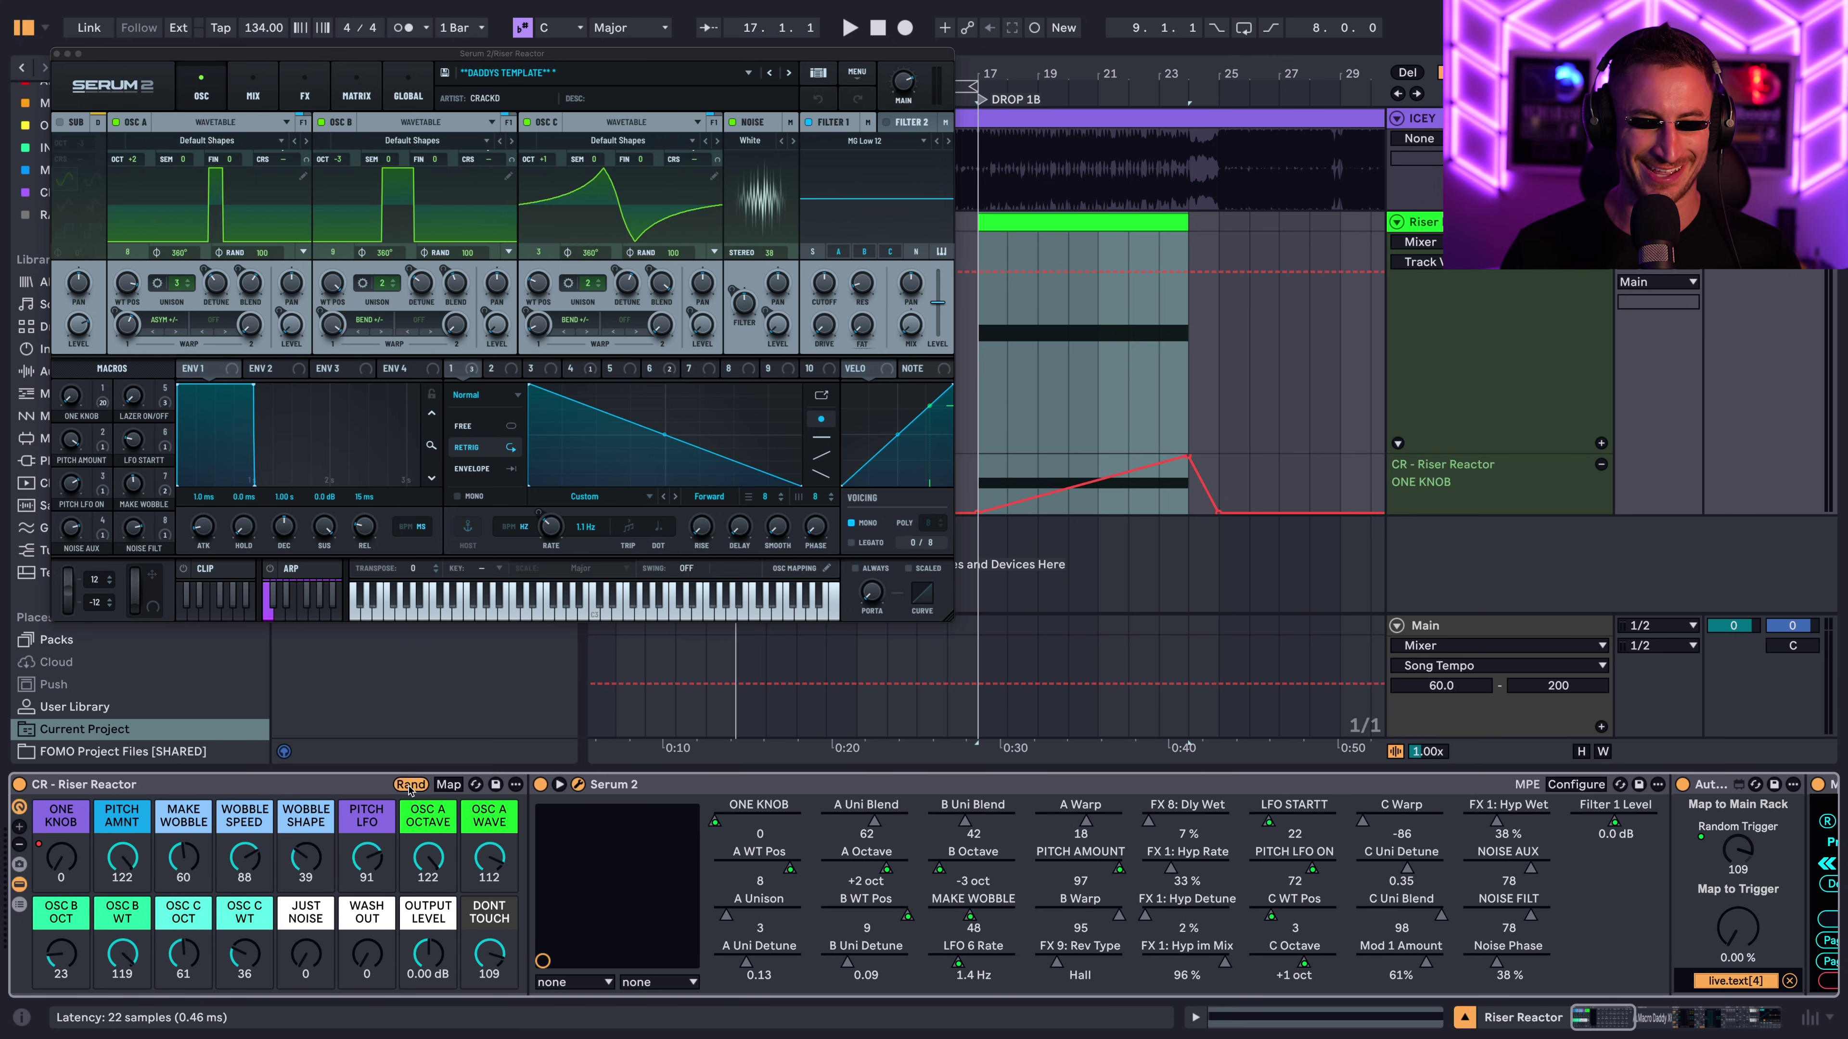
pyautogui.click(410, 785)
# - Shorten the riser clip to bars 17–19 and reshape its ONE KNOB automation into a ramp peaking at bar 19
pyautogui.click(1169, 439)
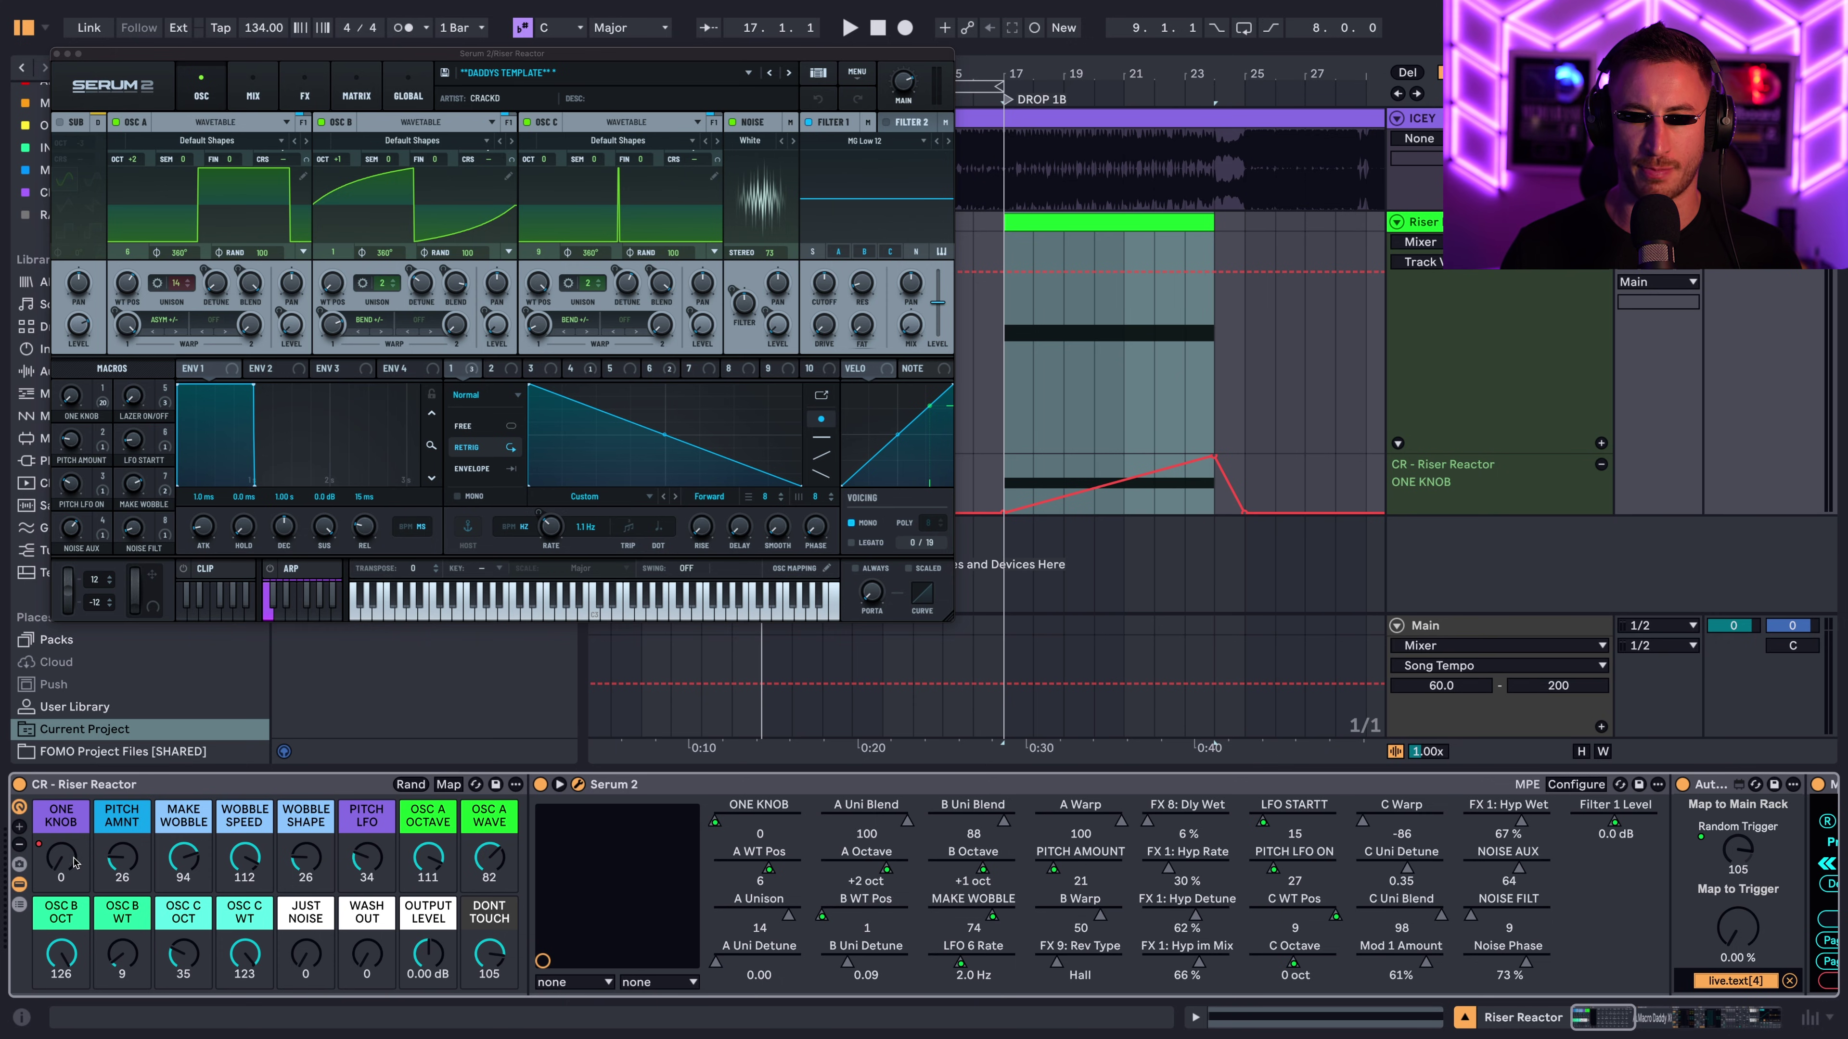
pyautogui.click(1007, 479)
pyautogui.moveTo(1004, 482); pyautogui.dragTo(1239, 486)
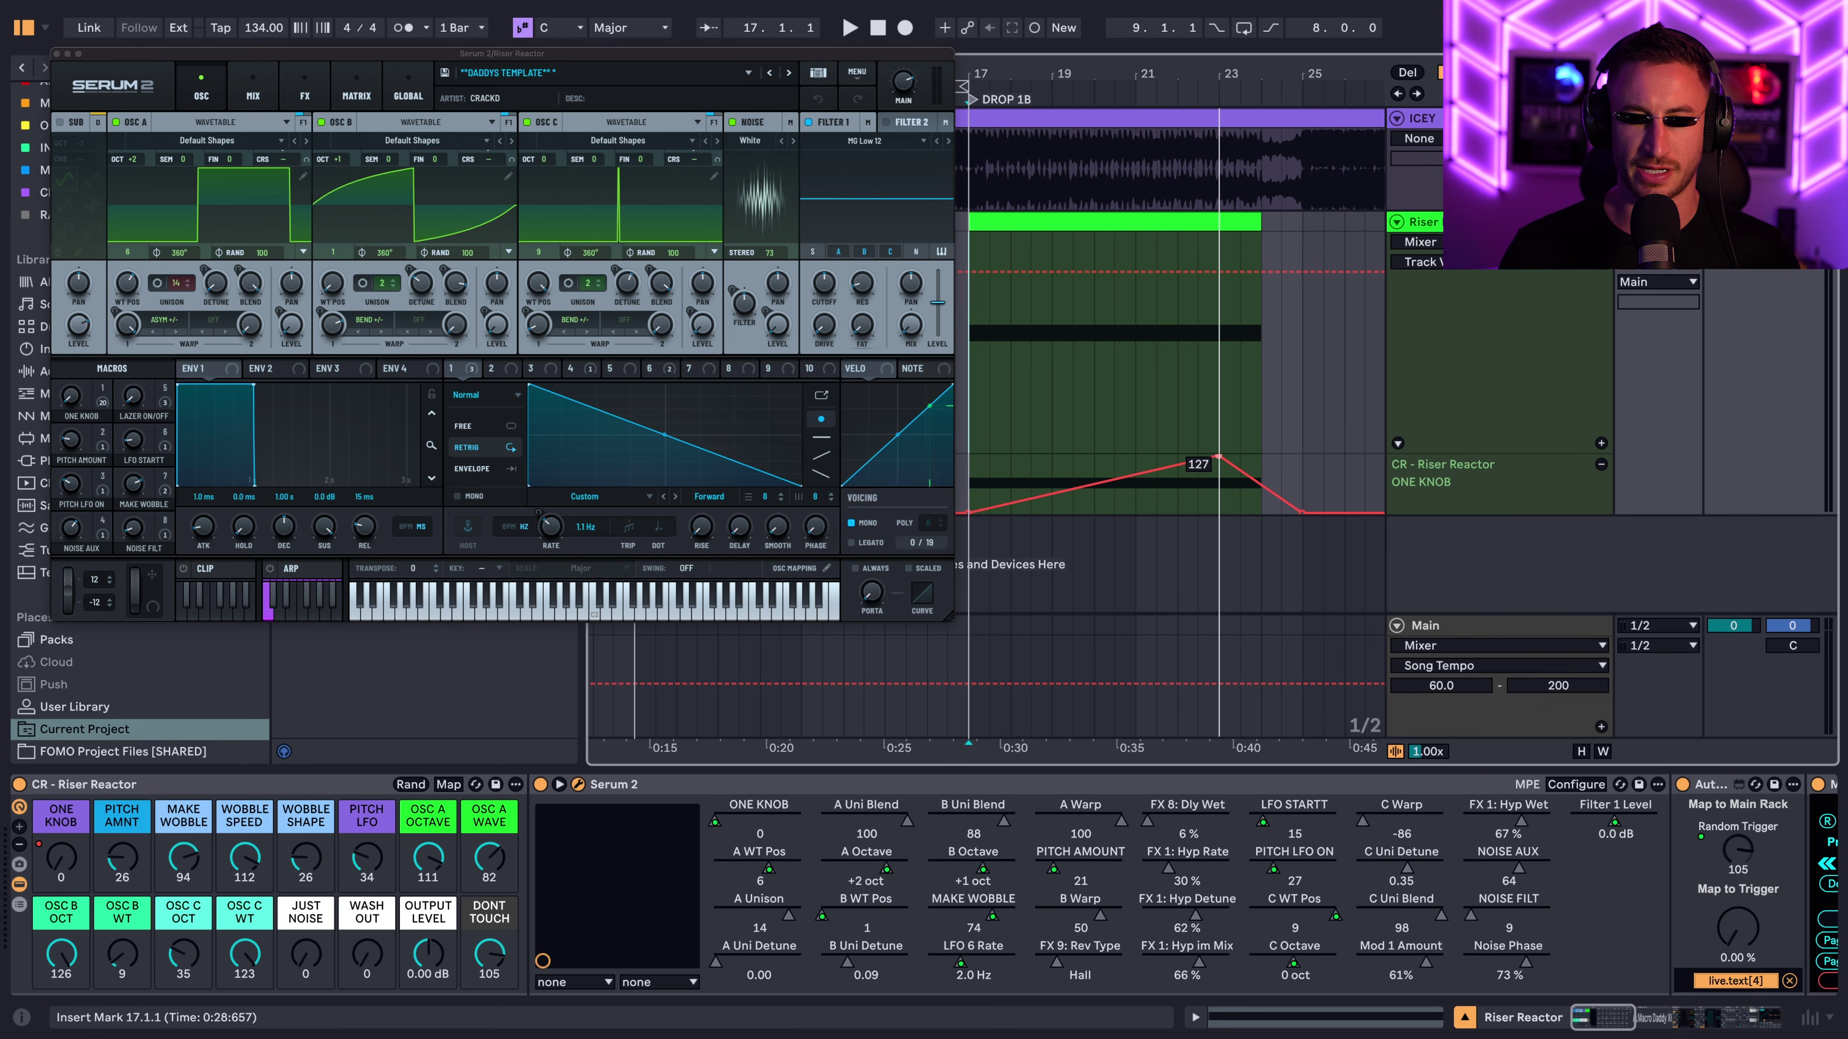
pyautogui.moveTo(1220, 456)
pyautogui.mouseDown()
pyautogui.moveTo(1052, 456)
pyautogui.moveTo(1245, 458)
pyautogui.moveTo(1219, 458)
pyautogui.mouseUp()
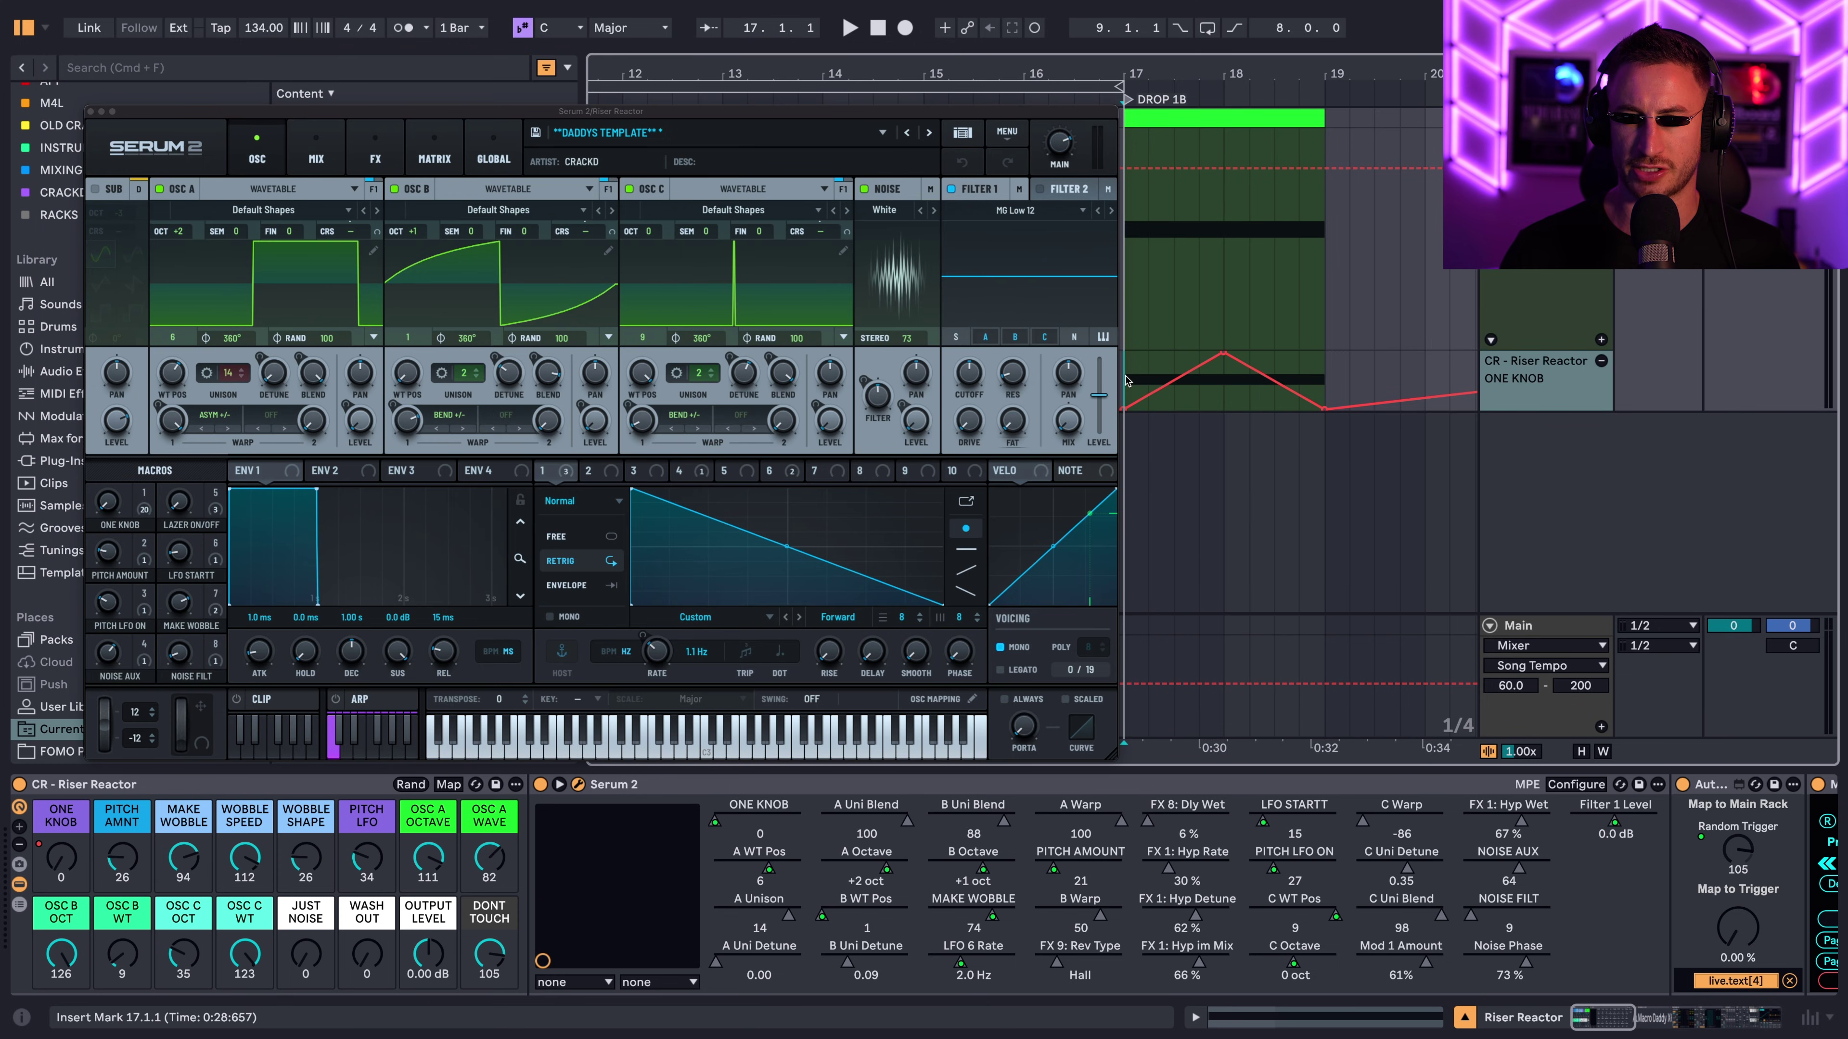
pyautogui.moveTo(1126, 381); pyautogui.dragTo(1311, 398)
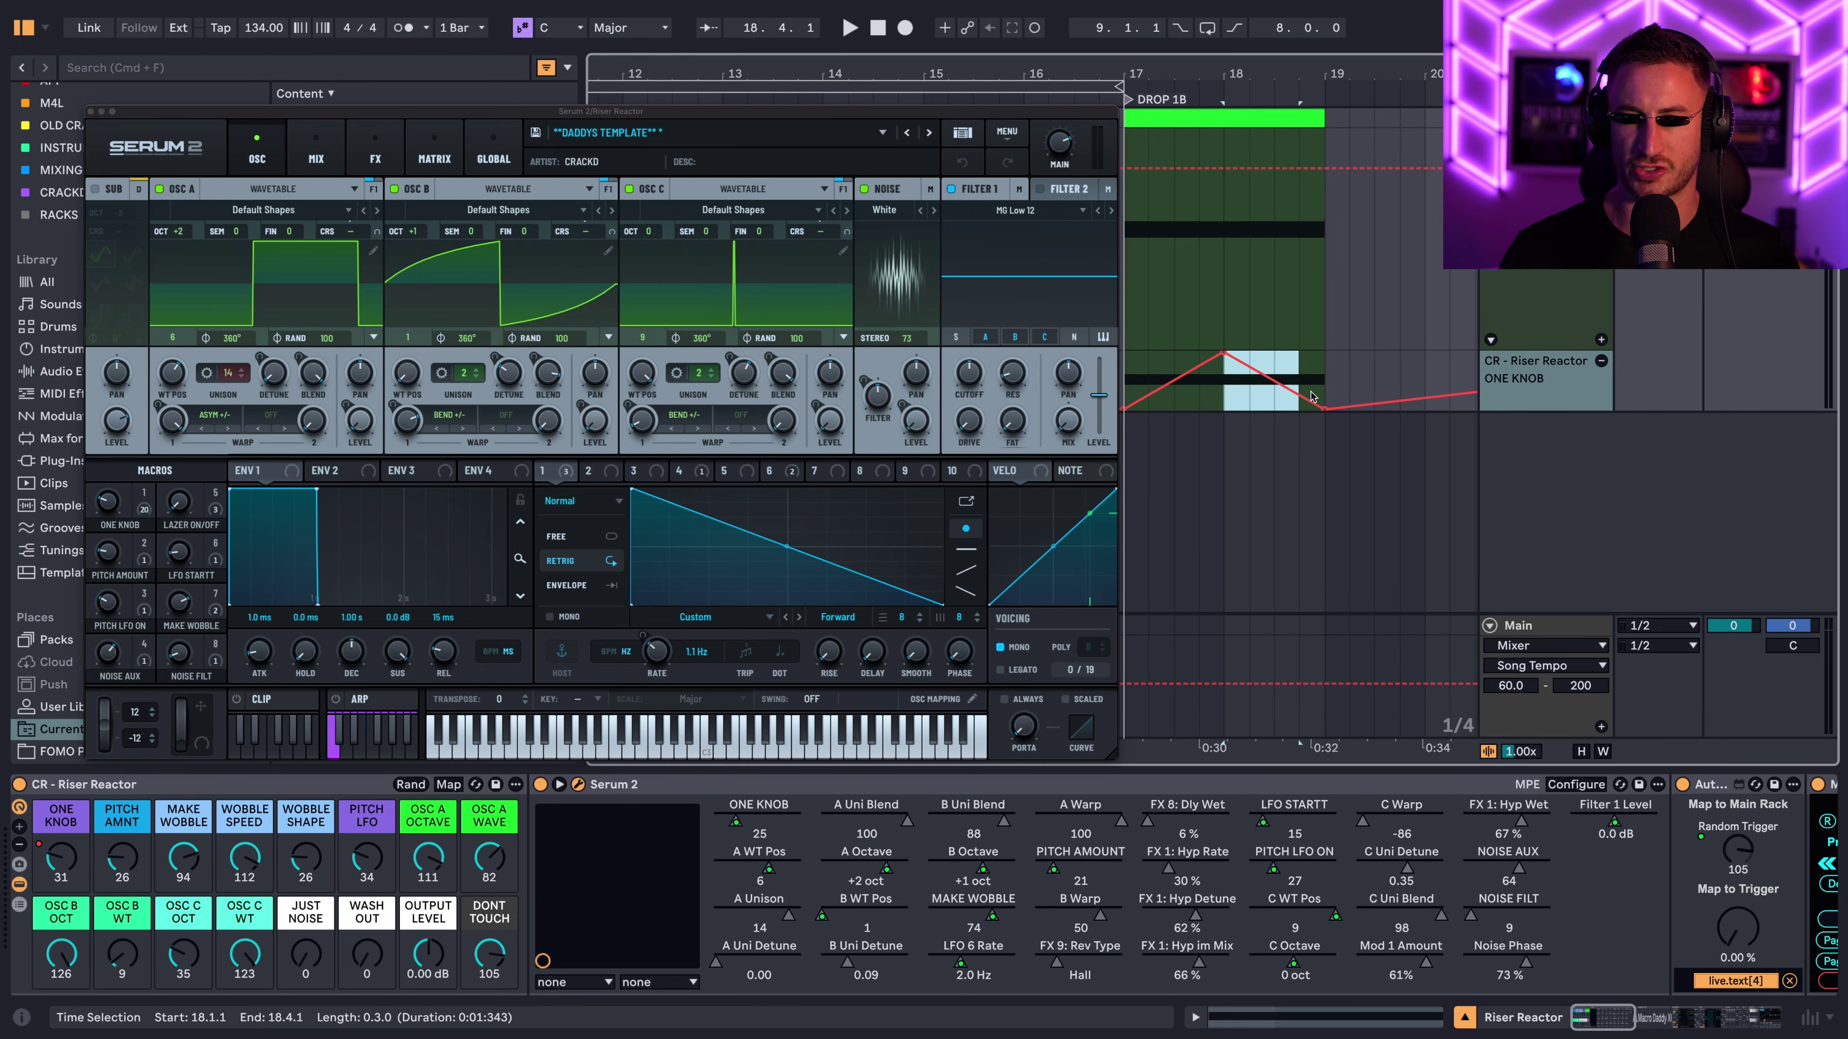
pyautogui.click(1208, 114)
# - Play the two-bar riser repeatedly to audition different randomized macro settings
pyautogui.press('space')
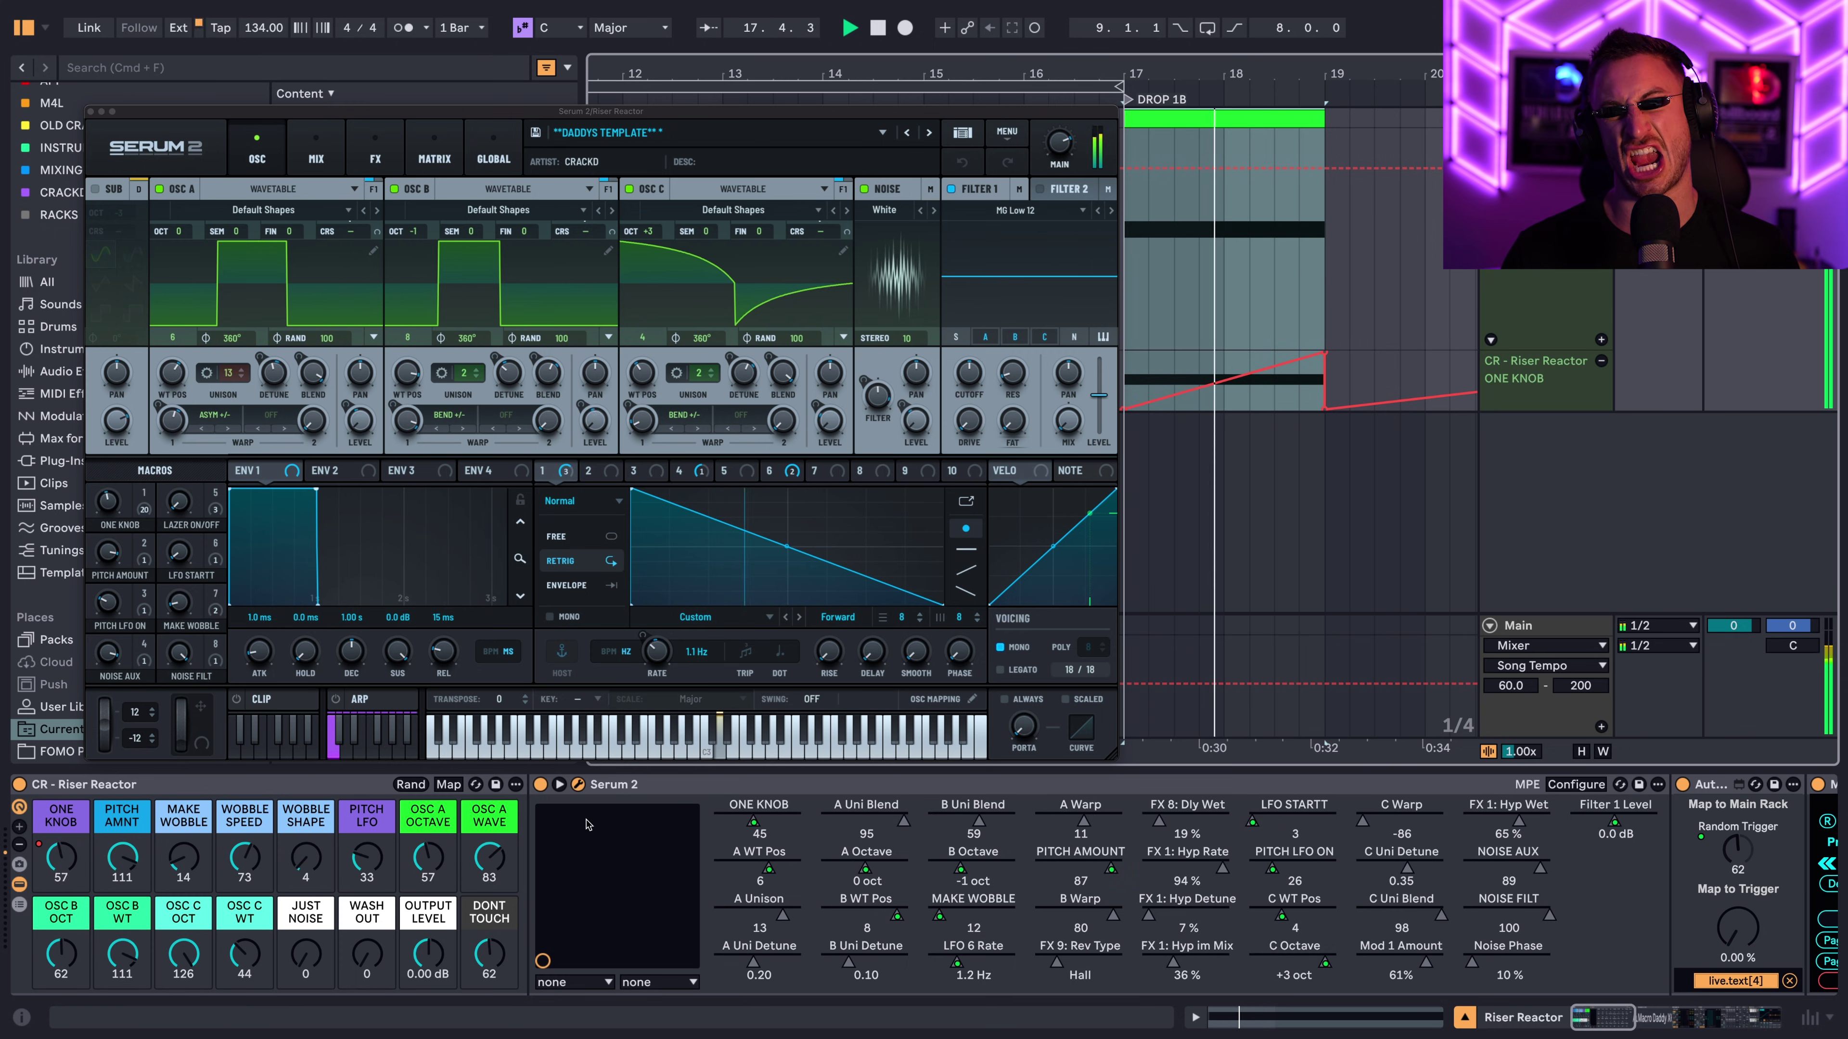
pyautogui.press('space')
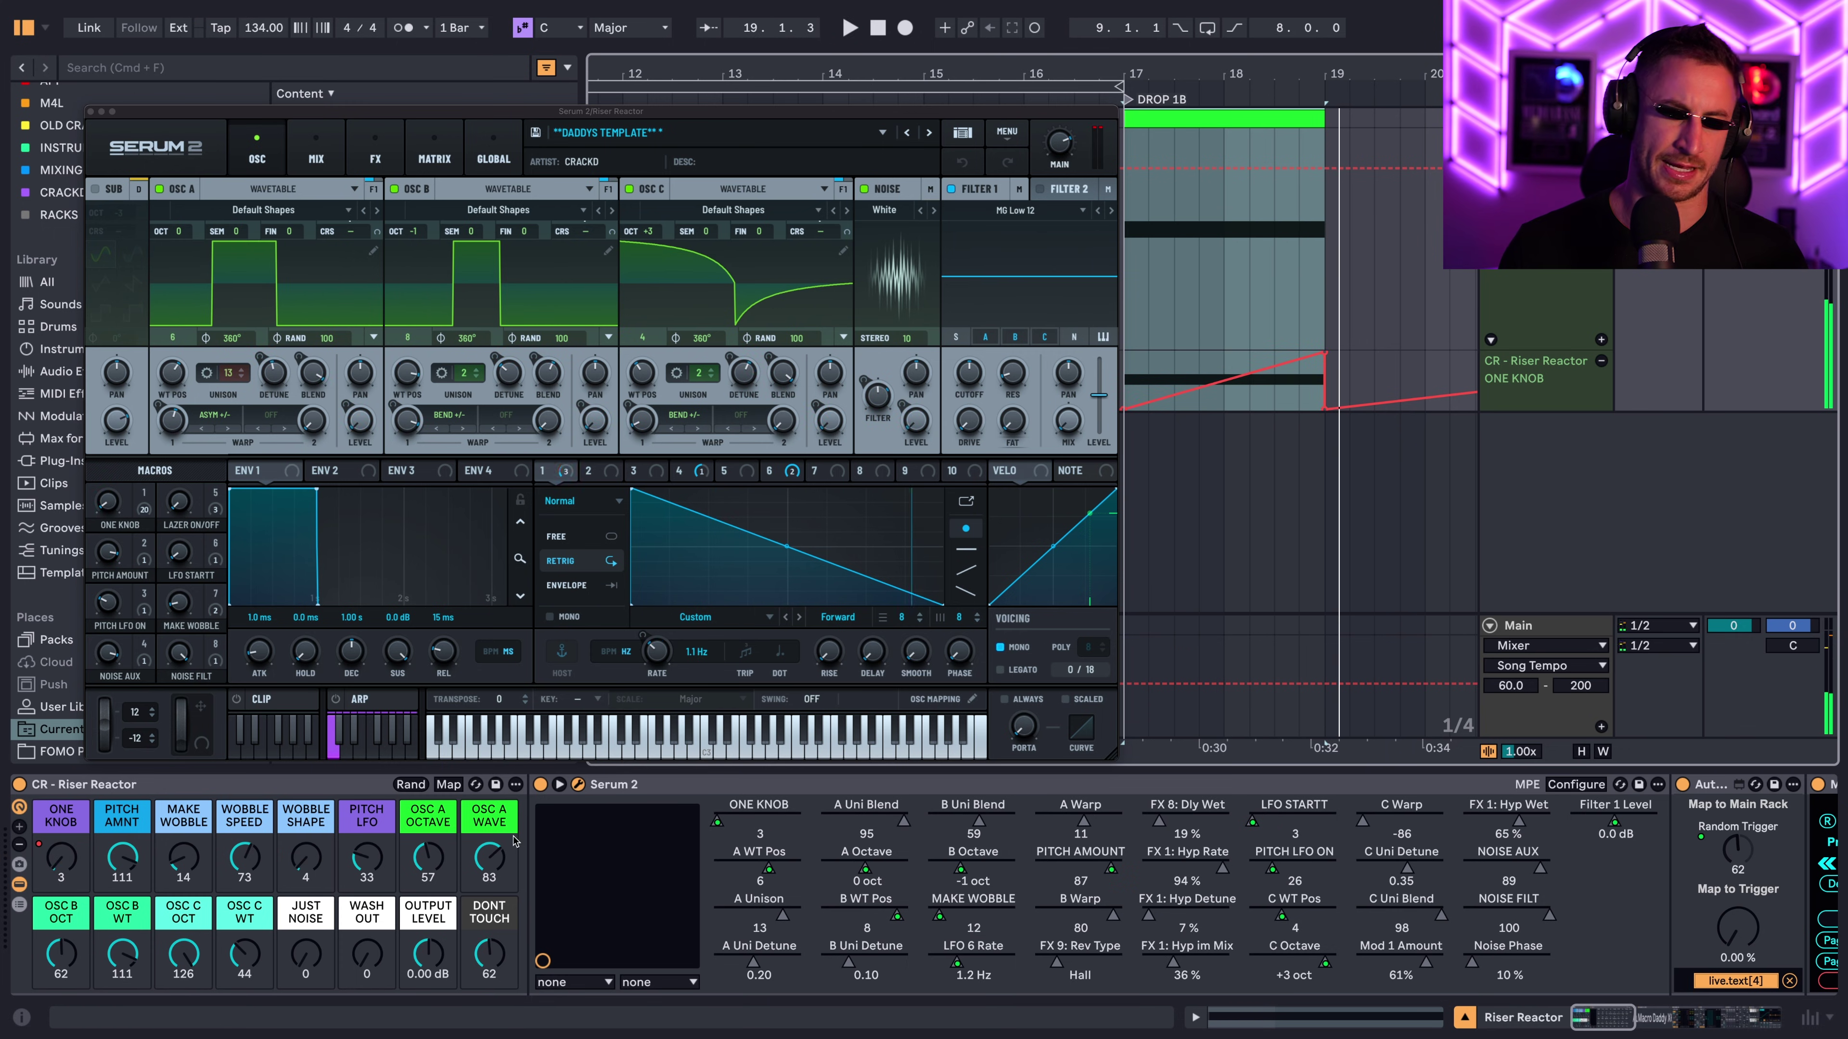
pyautogui.press('space')
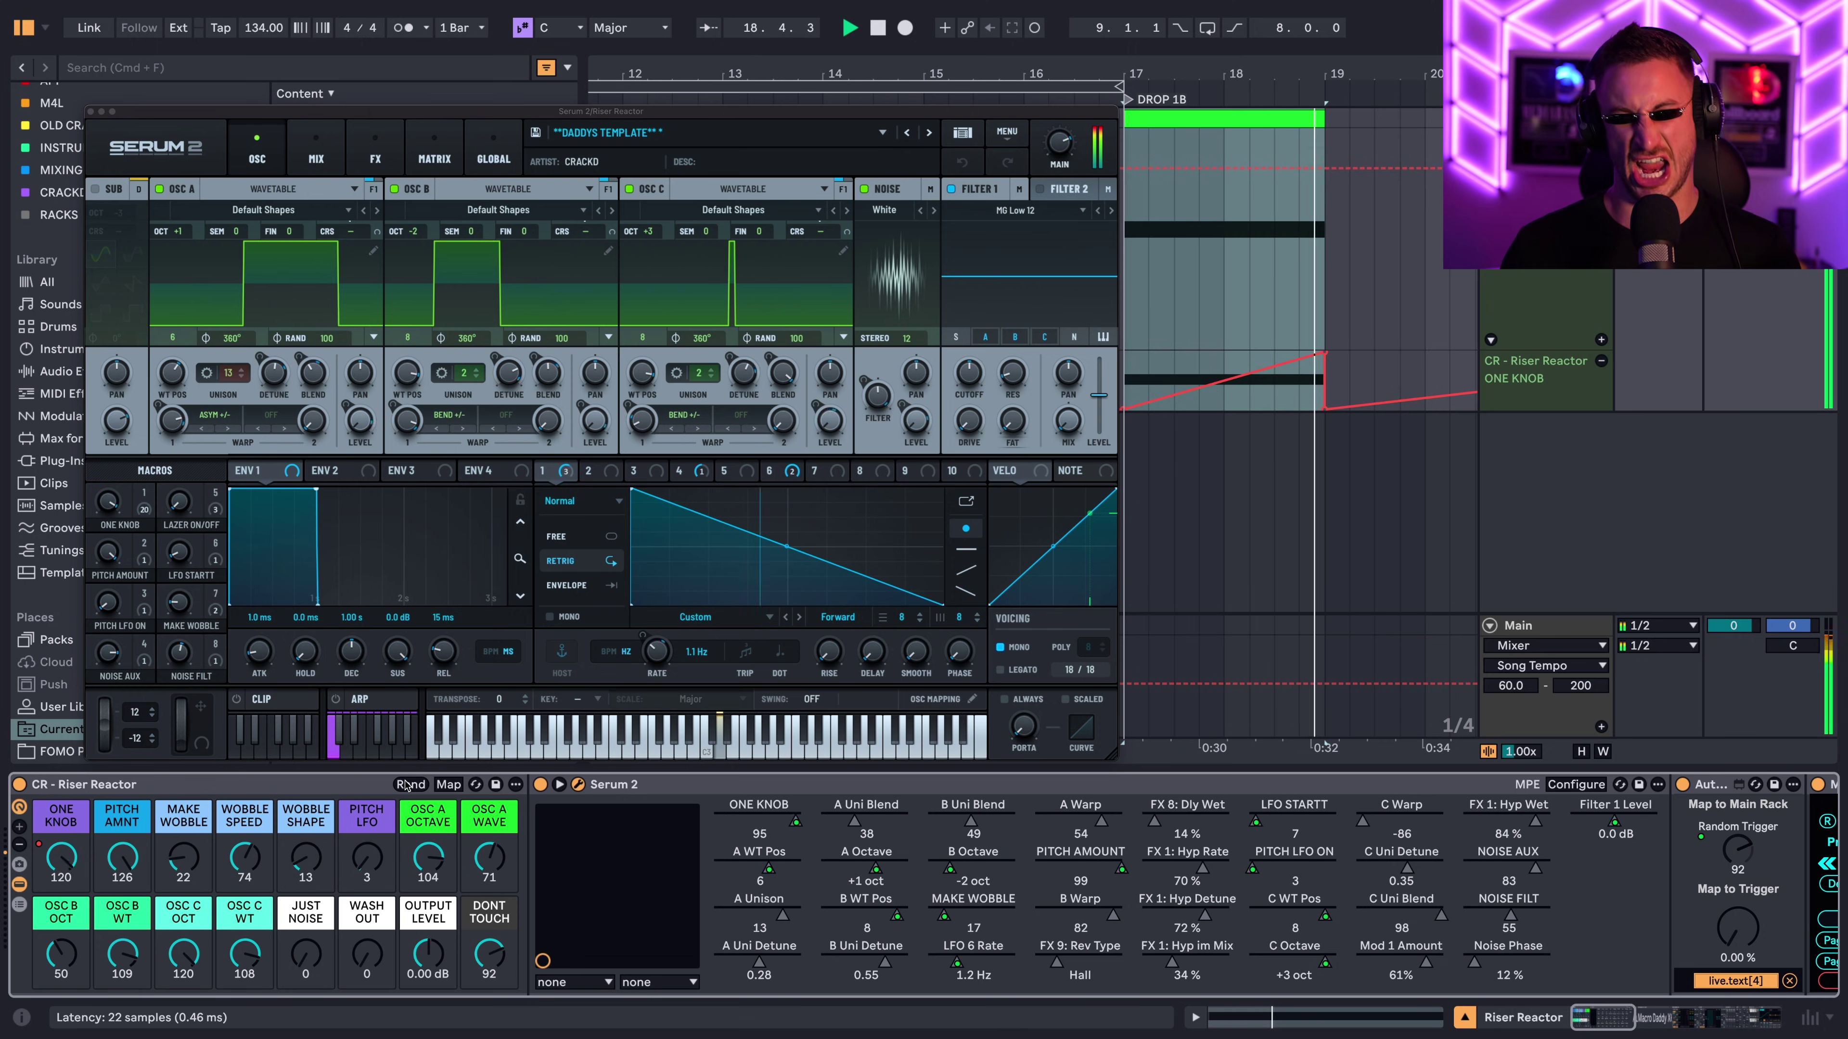
pyautogui.press('space')
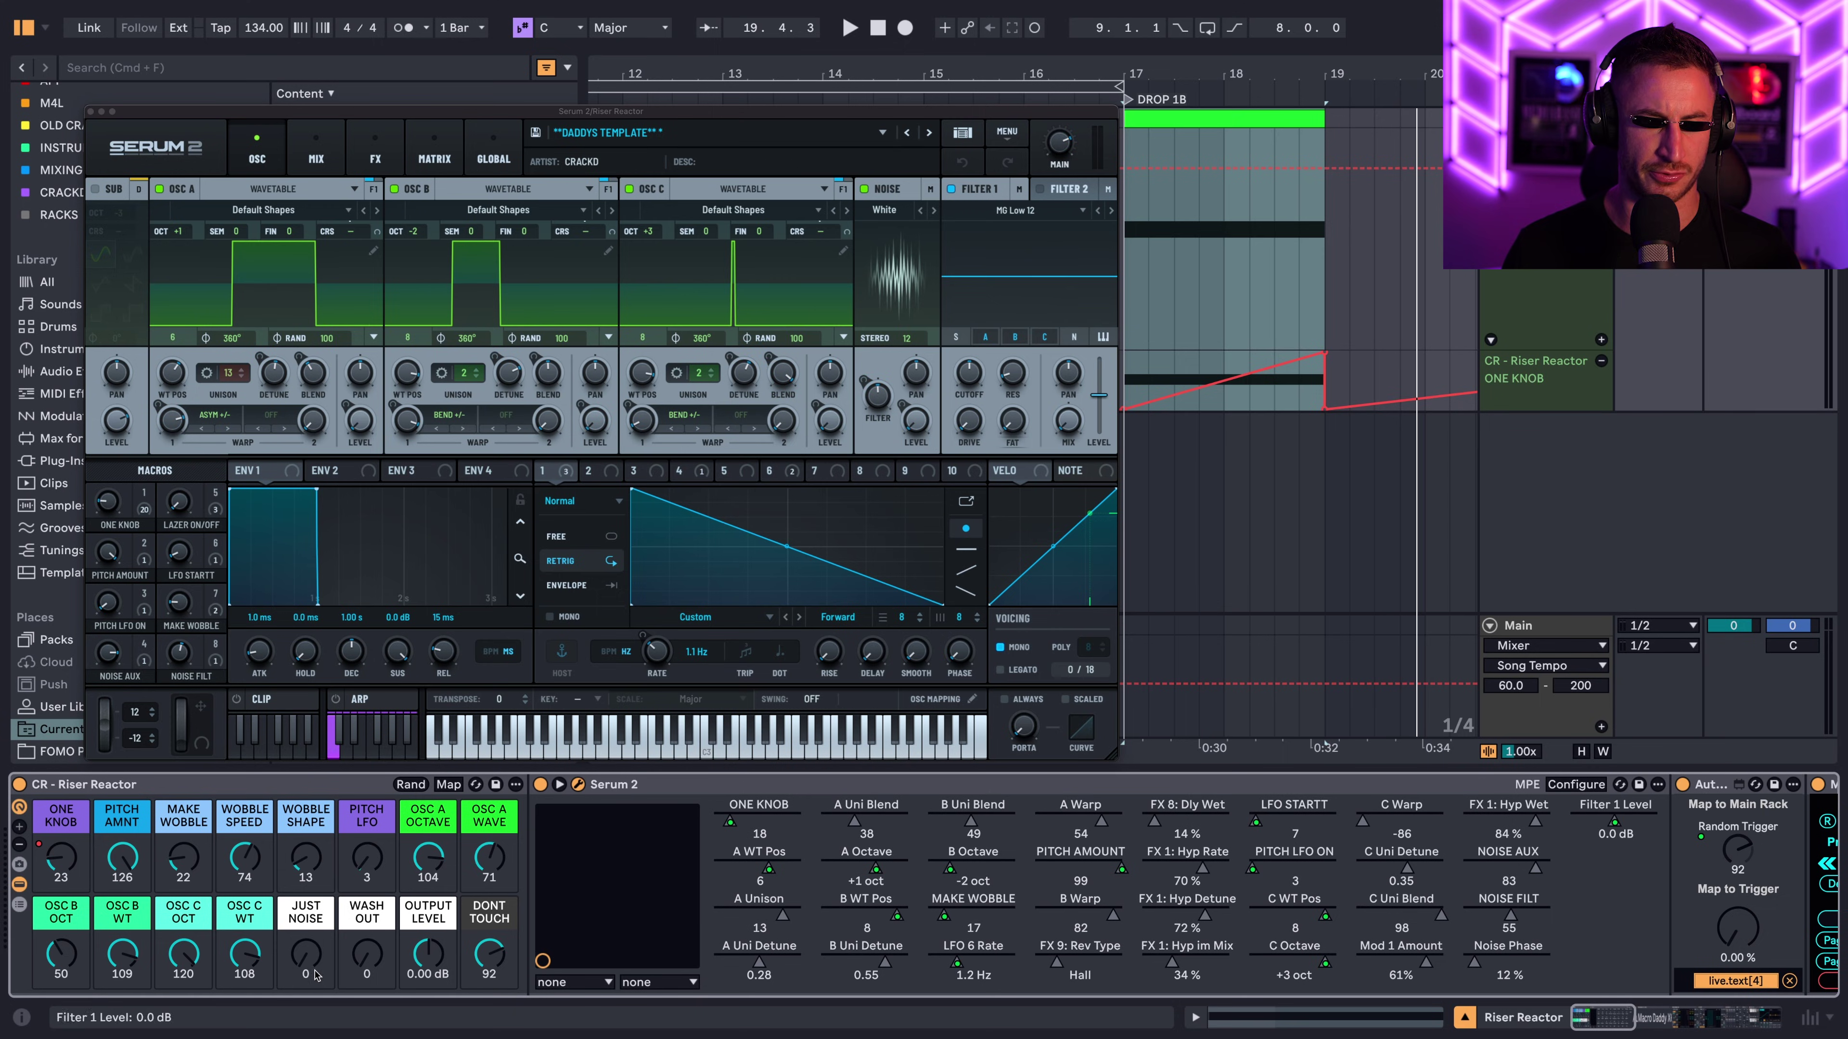
# - Raise the JUST NOISE macro to 127 and show the rack's macro mappings
pyautogui.moveTo(305, 953); pyautogui.dragTo(305, 851)
pyautogui.press('space')
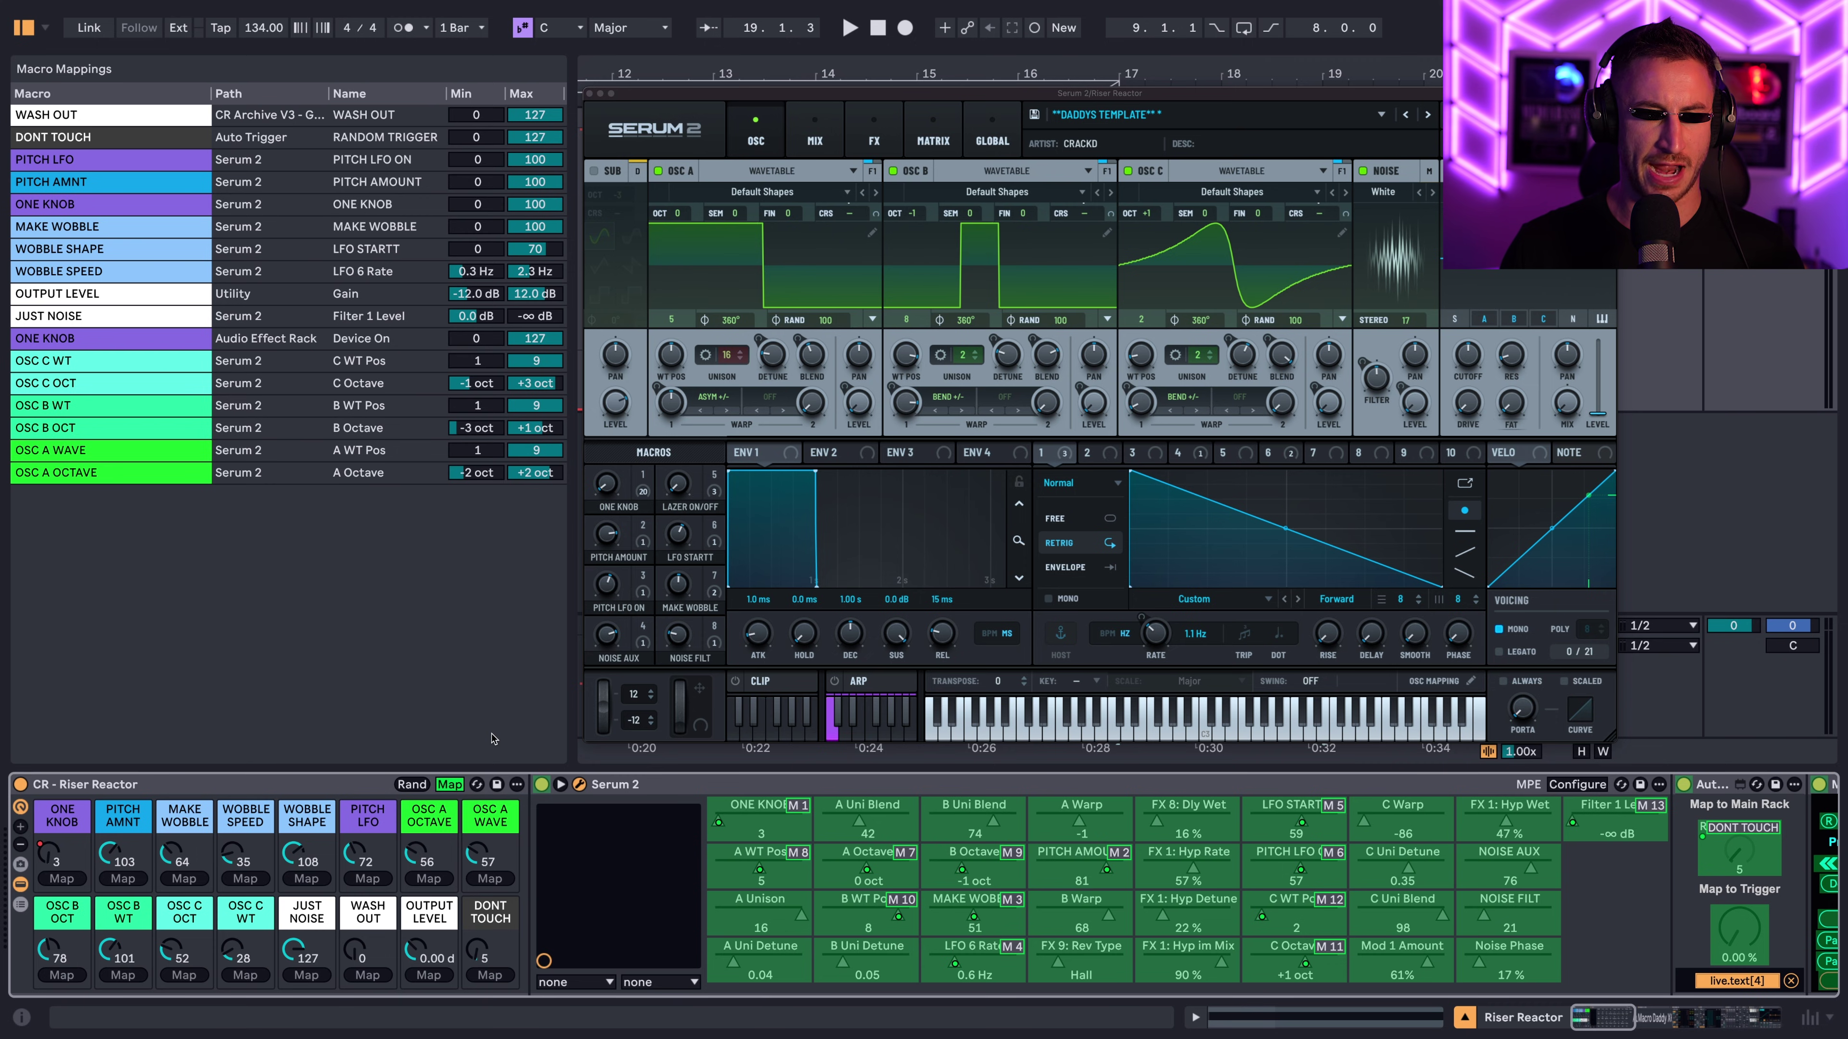
pyautogui.hscroll(15, 1038, 854)
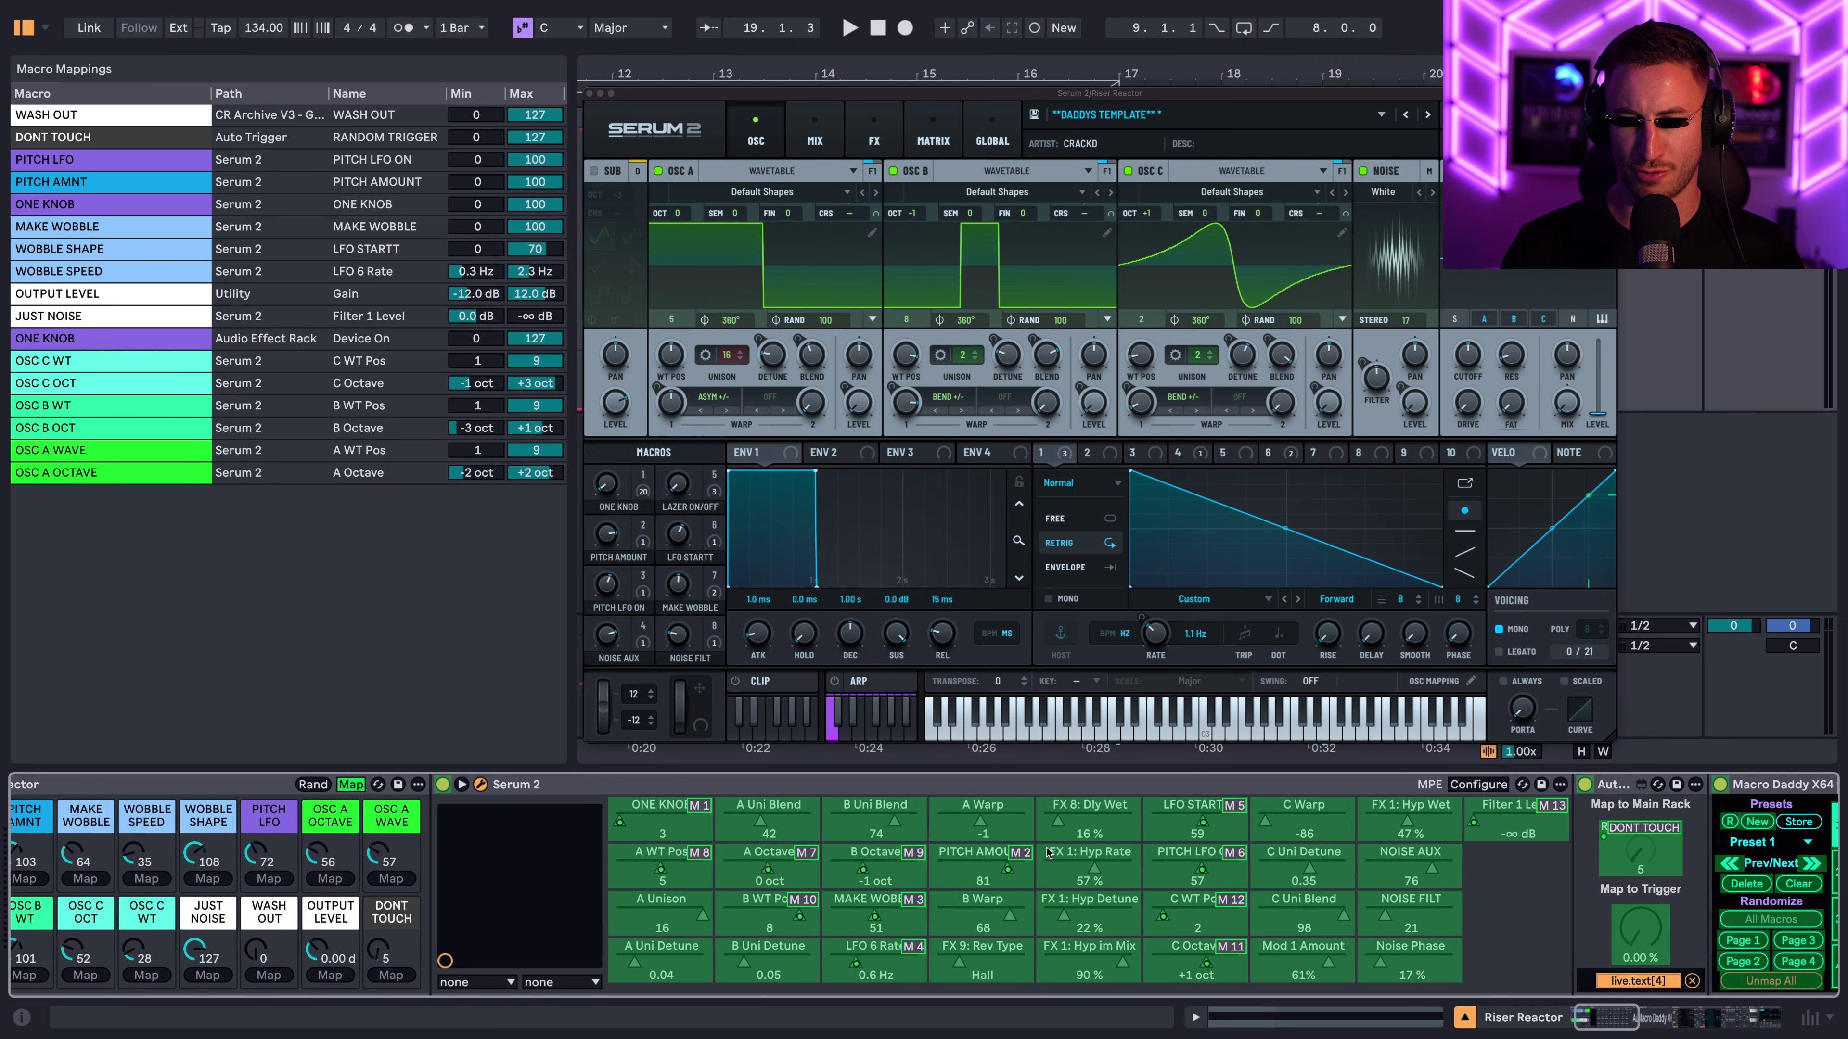
pyautogui.hscroll(-15, 1038, 854)
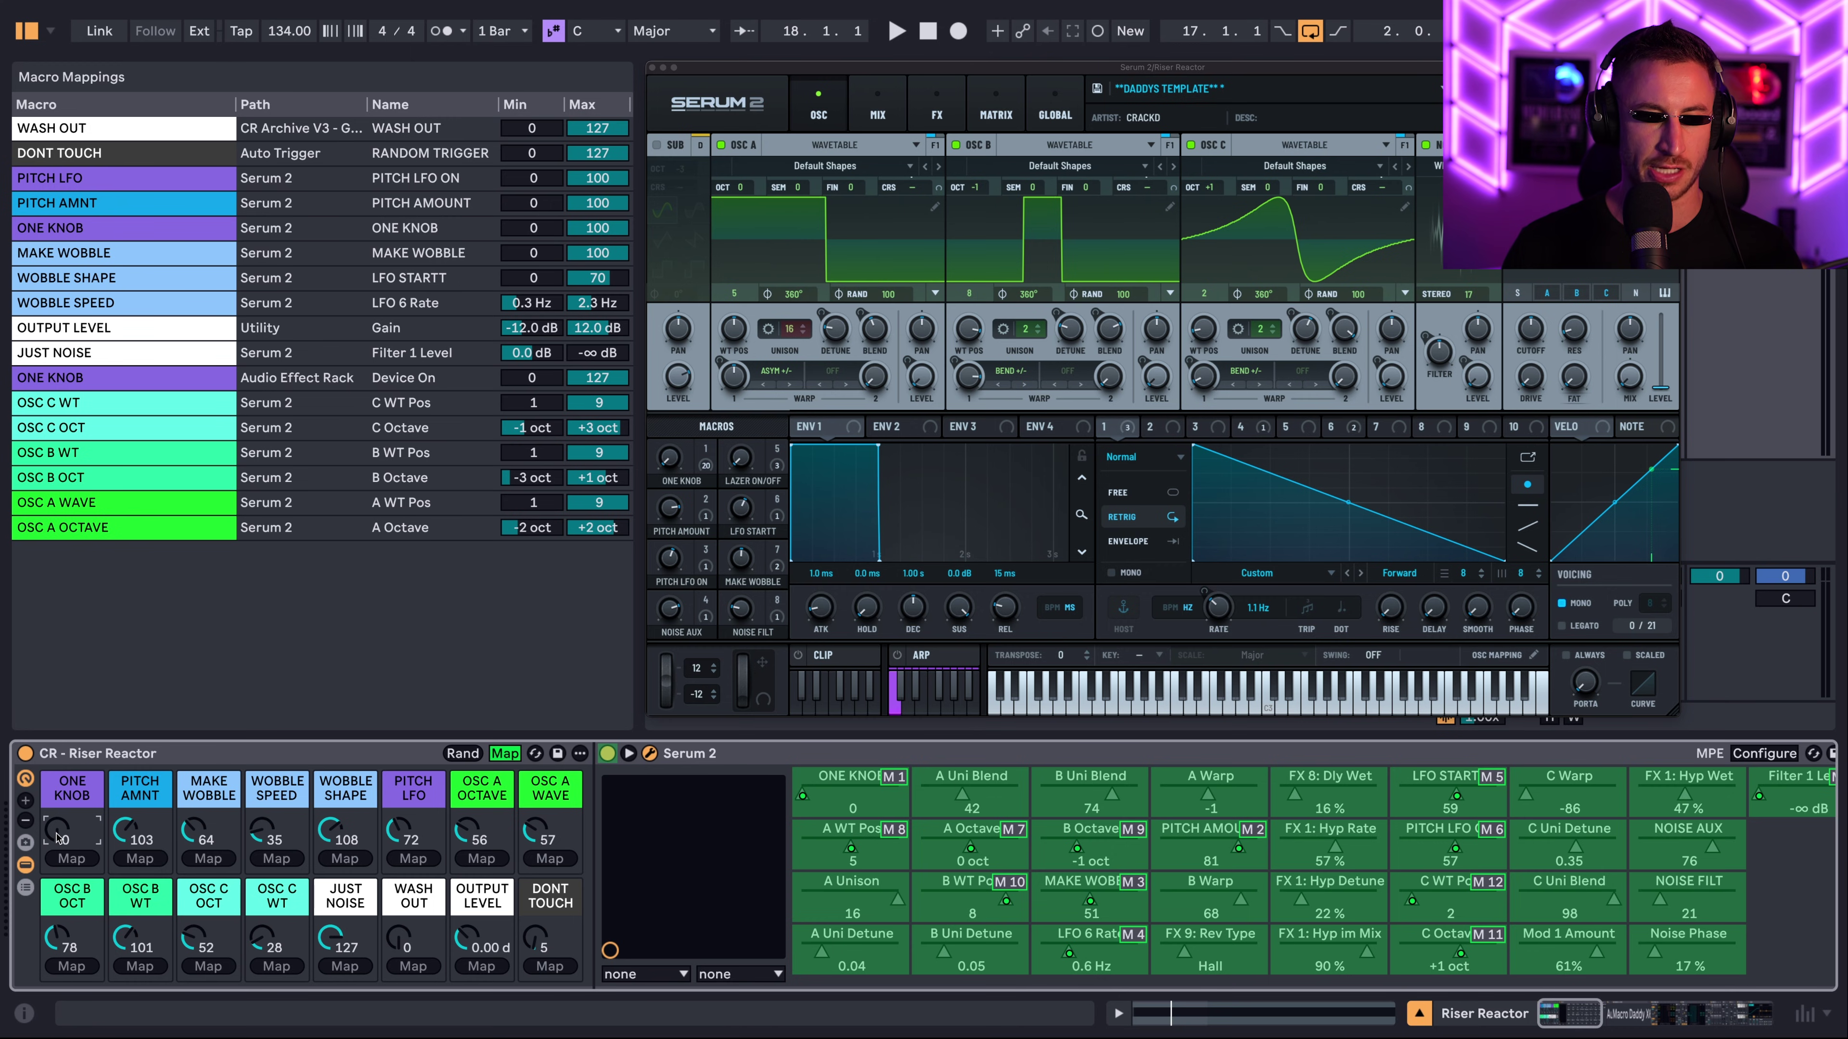
# - Raise the ONE KNOB macro to 86 while auditioning the riser
pyautogui.moveTo(58, 836)
pyautogui.mouseDown()
pyautogui.moveTo(59, 799)
pyautogui.moveTo(86, 827)
pyautogui.mouseUp()
pyautogui.press('space')
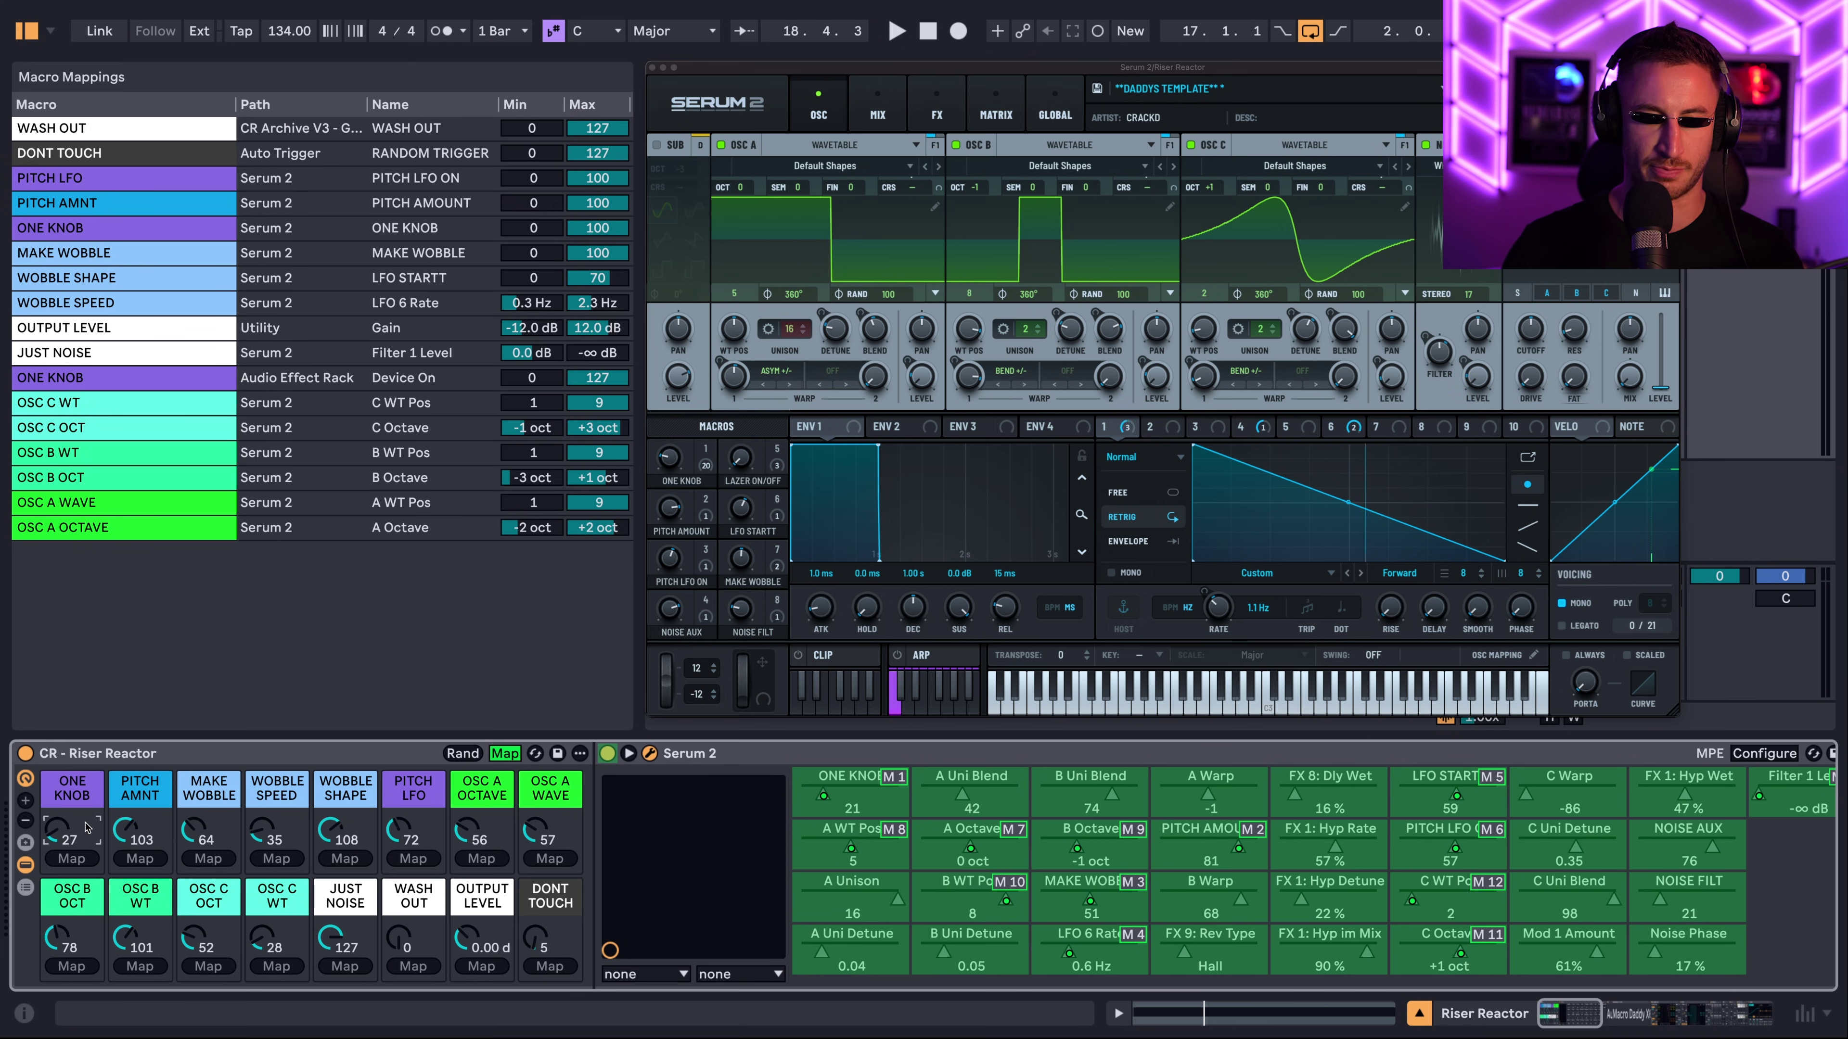
pyautogui.press('space')
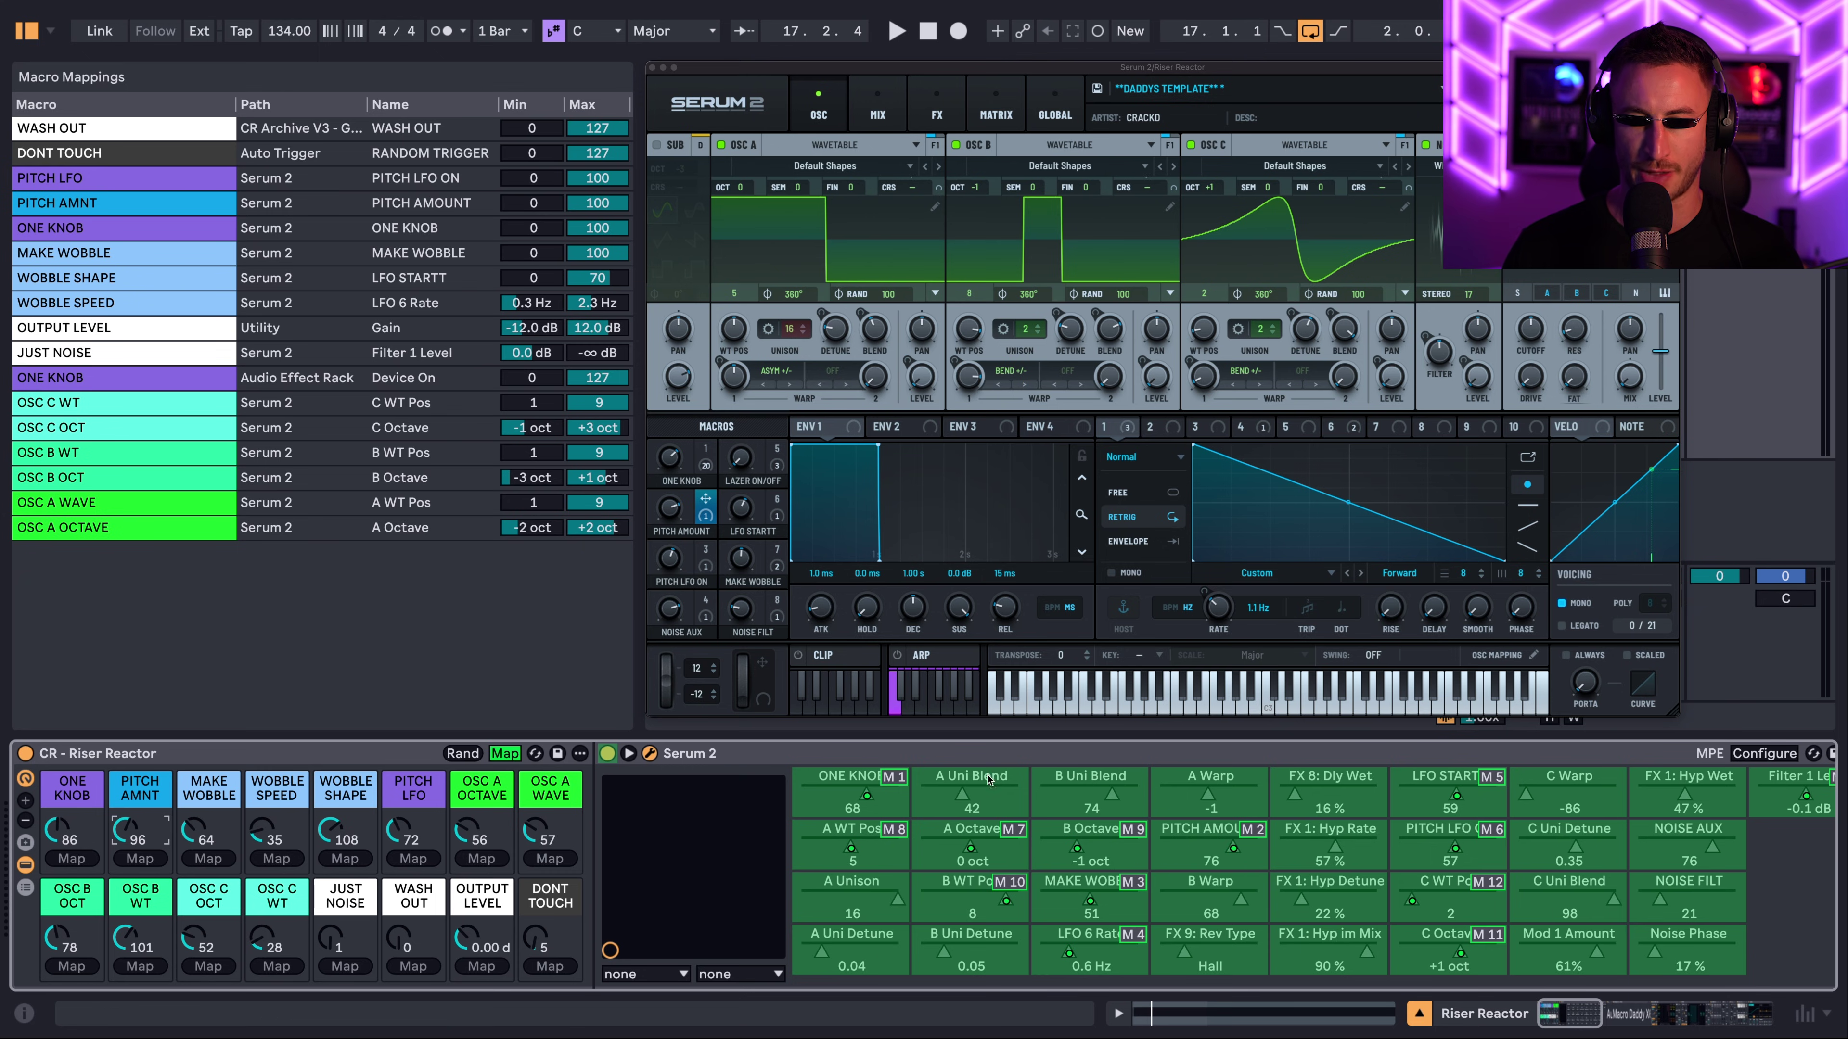
# - Look at Serum's FX page and the Flanger rate's options, and return to the oscillator page
pyautogui.click(937, 109)
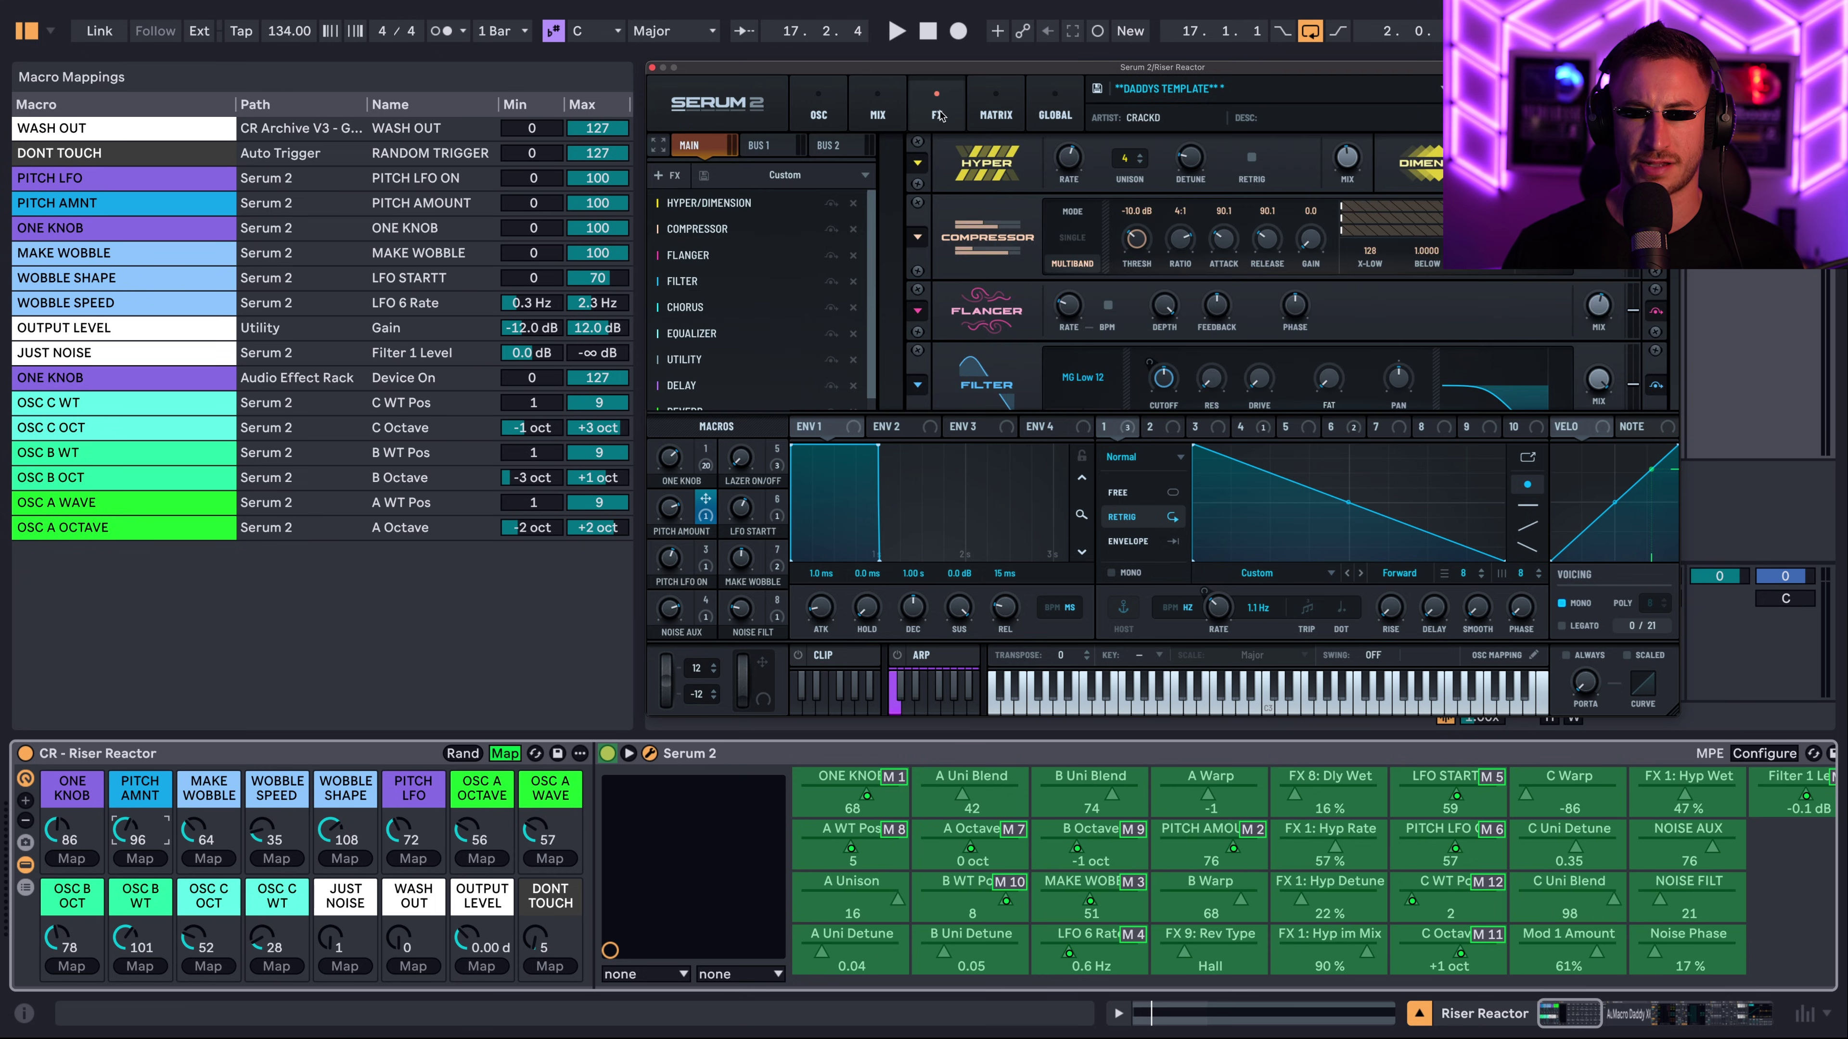
pyautogui.rightClick(1069, 311)
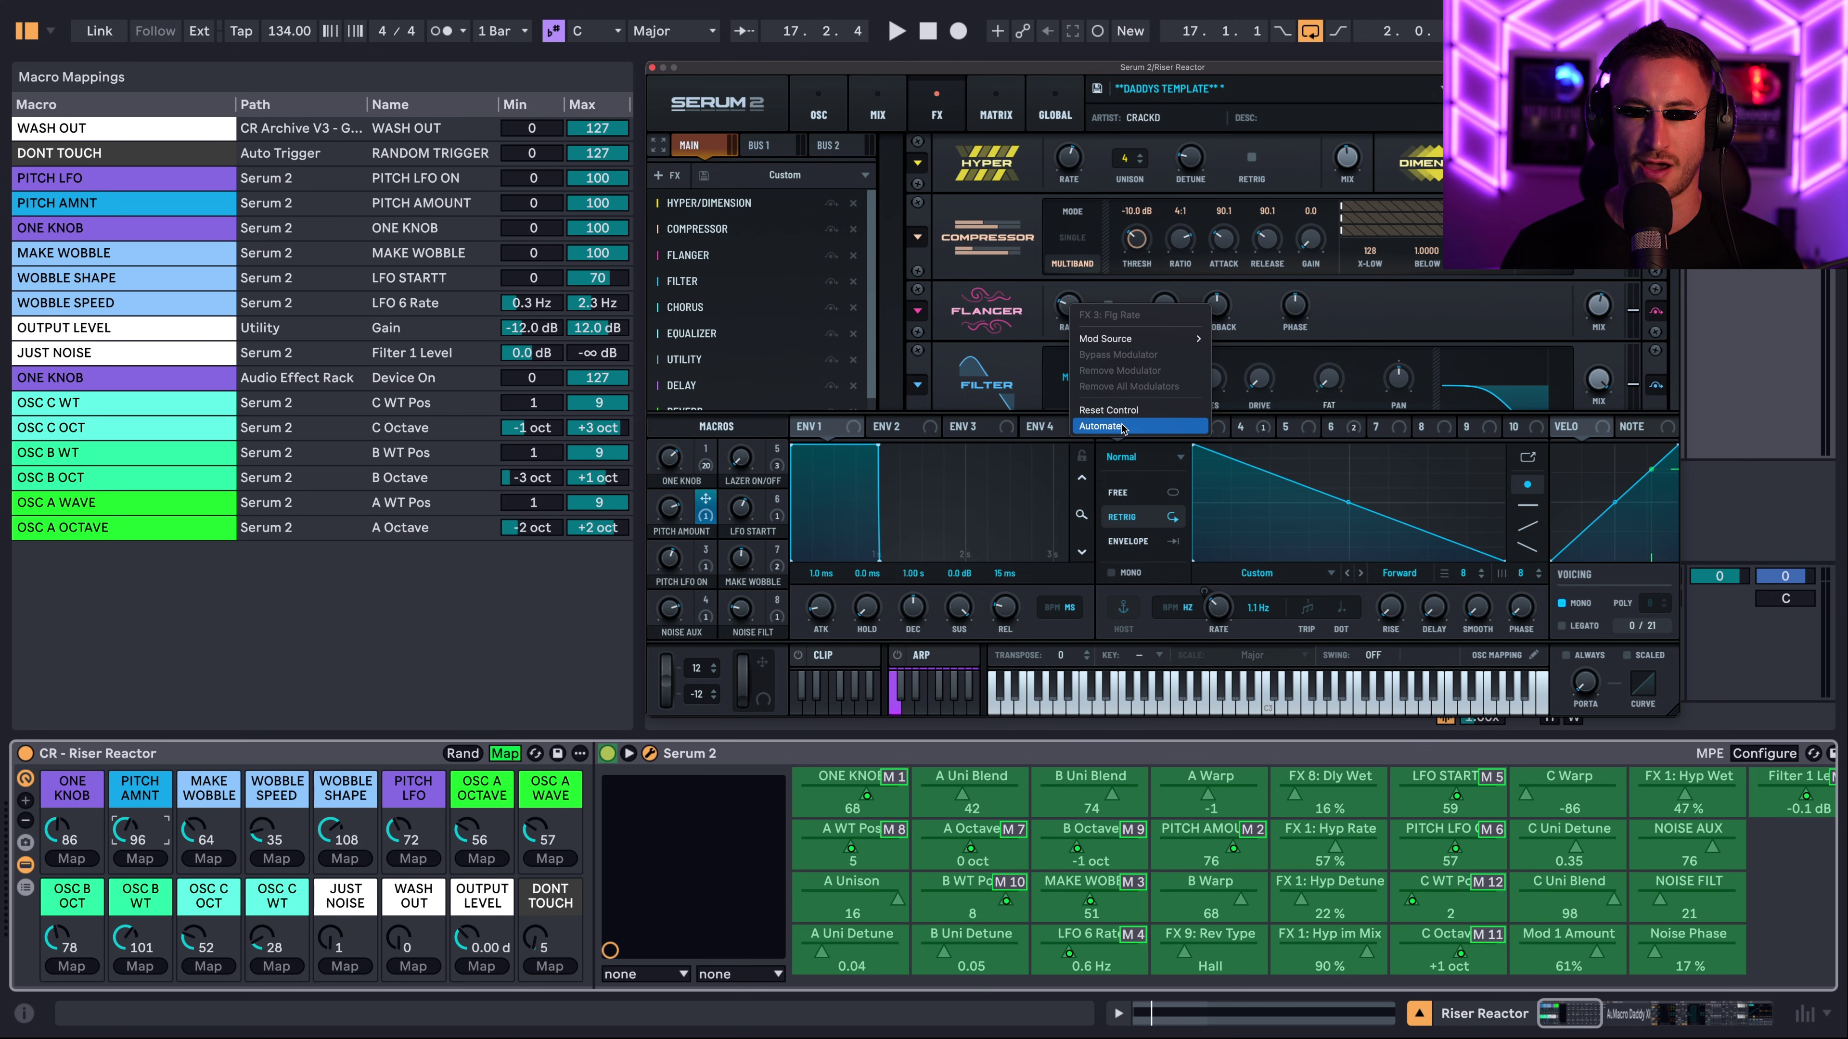
pyautogui.click(822, 109)
# - Sweep the PITCH AMNT macro up to 127 during playback and settle it at 37
pyautogui.moveTo(126, 830)
pyautogui.mouseDown()
pyautogui.moveTo(127, 878)
pyautogui.moveTo(126, 829)
pyautogui.mouseUp()
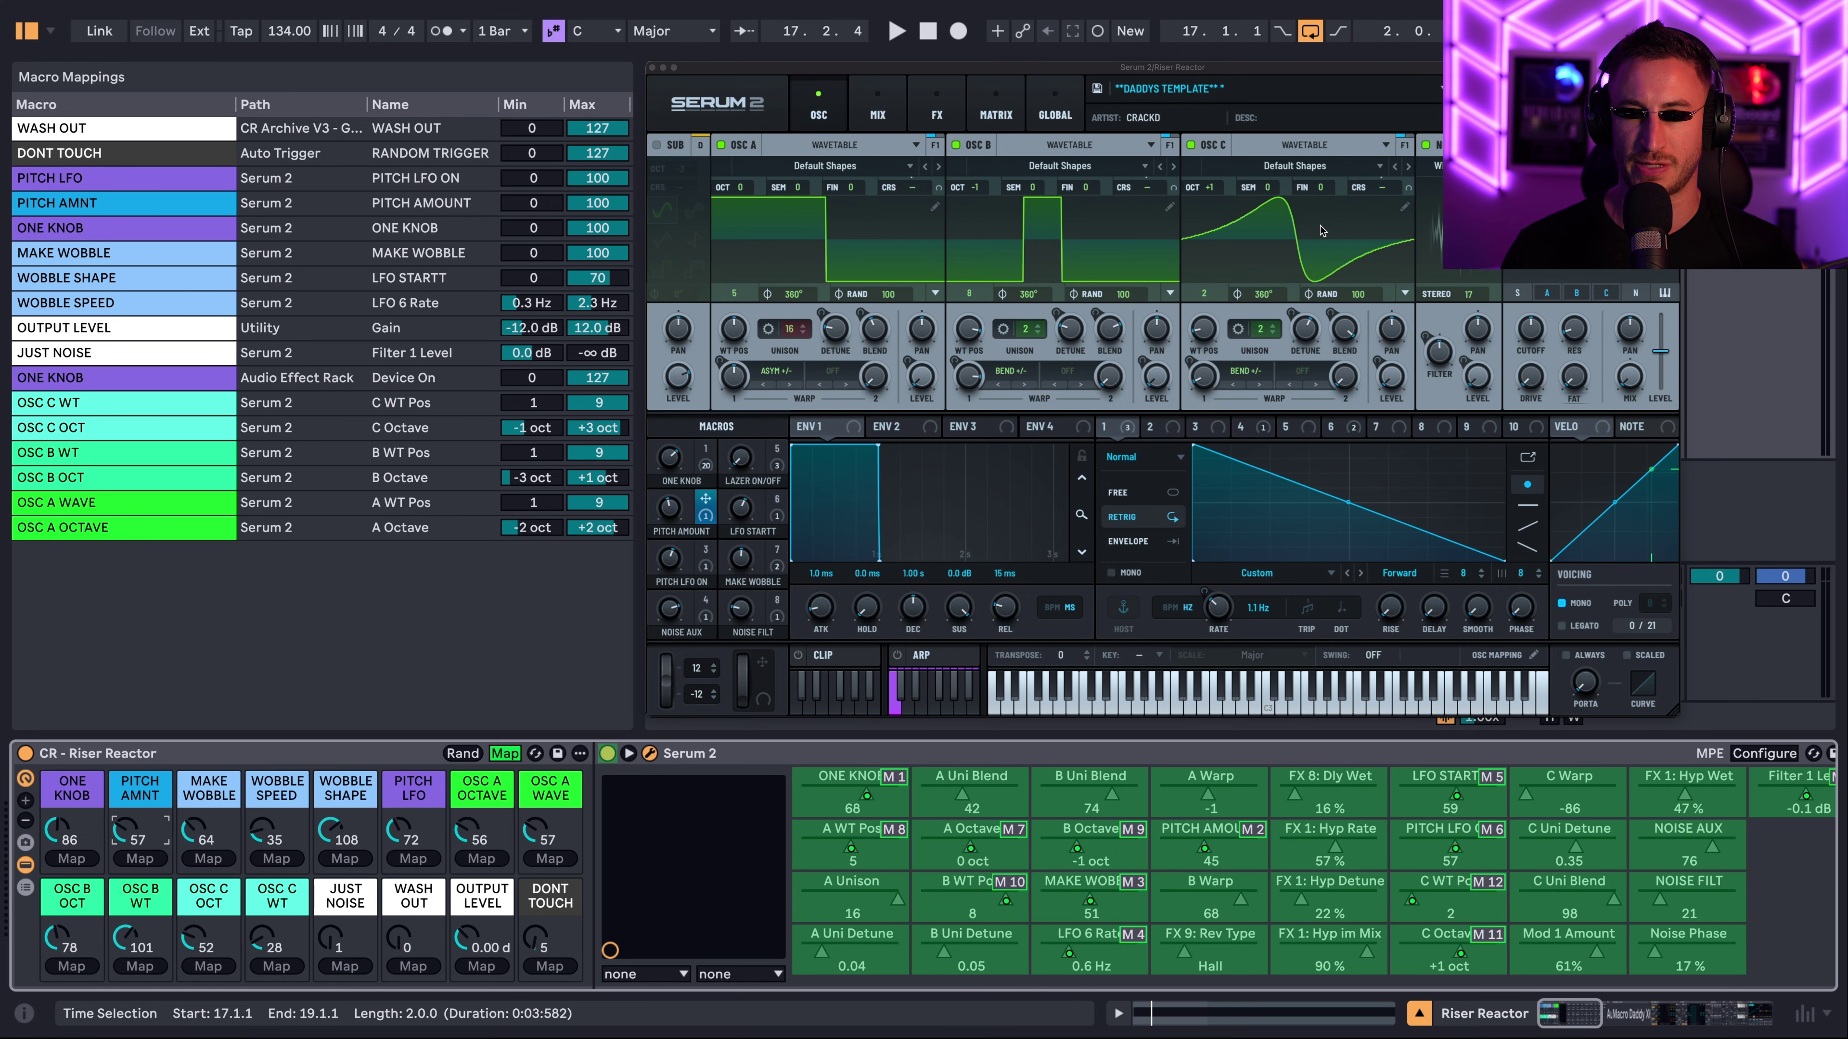
pyautogui.moveTo(160, 846); pyautogui.dragTo(160, 919)
pyautogui.press('space')
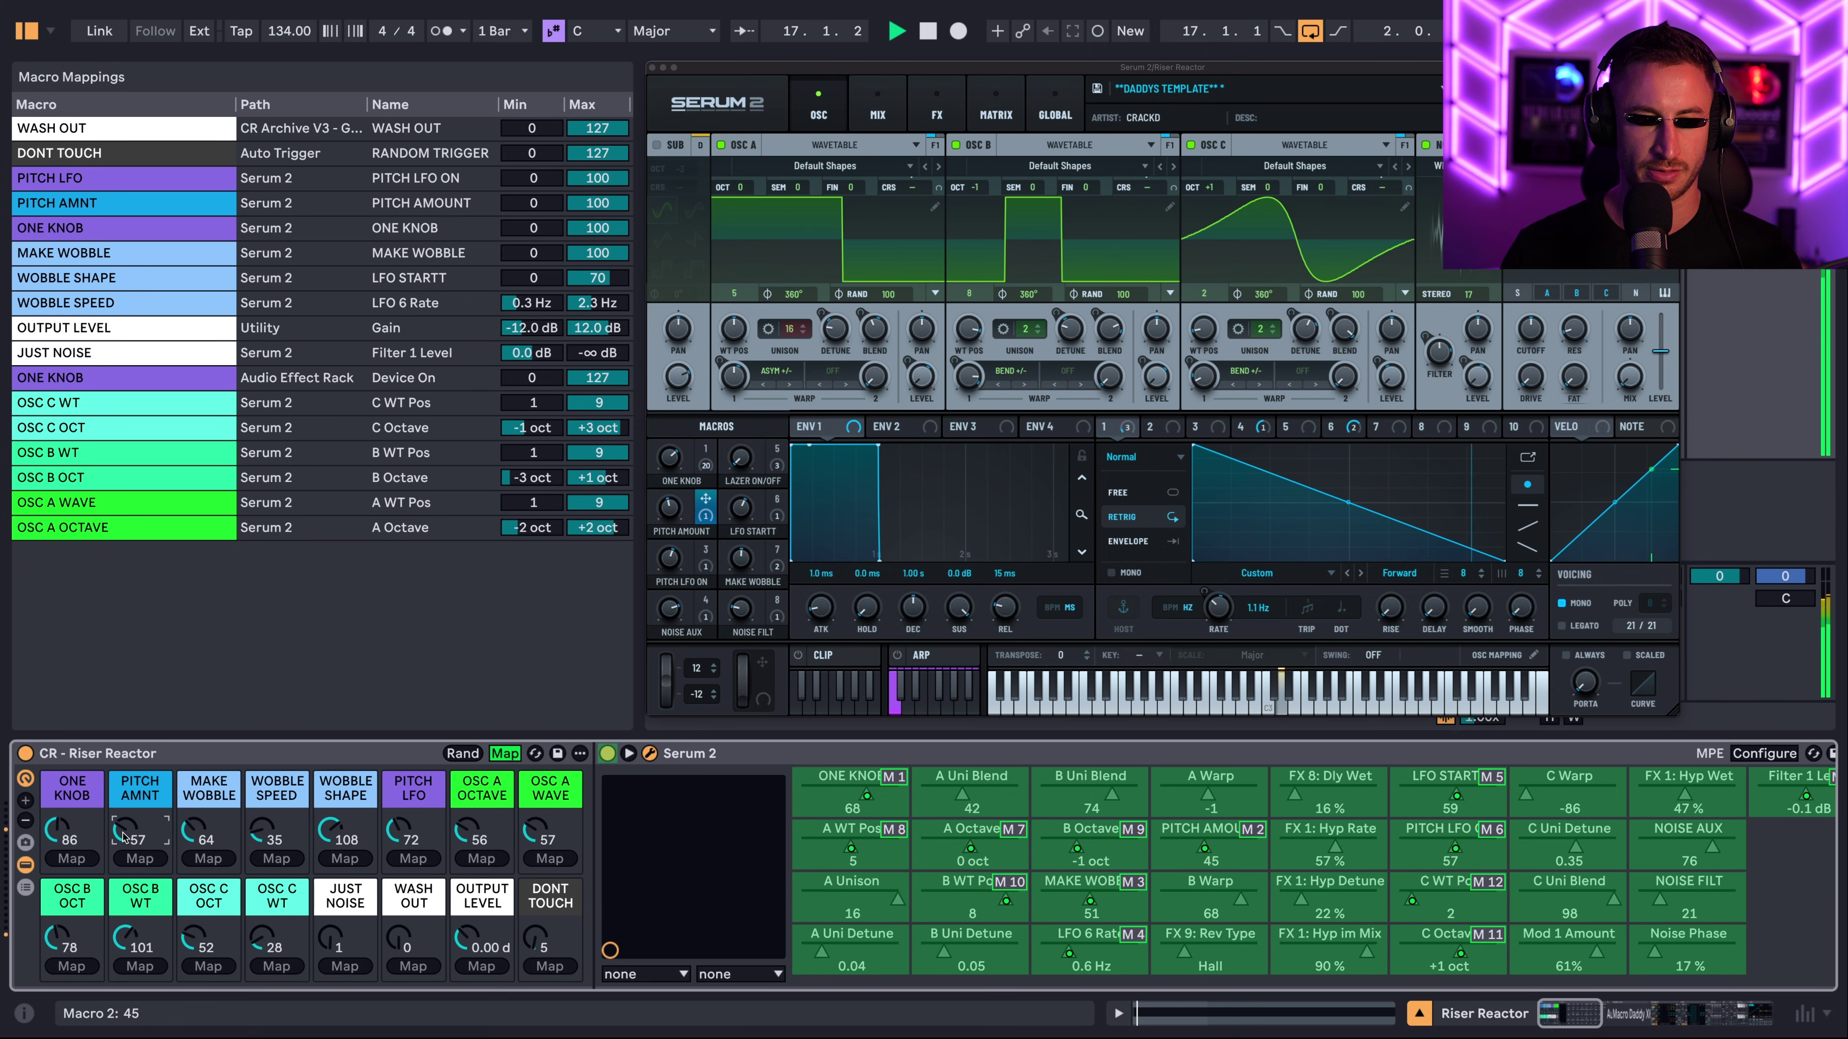
pyautogui.moveTo(126, 831); pyautogui.dragTo(126, 721)
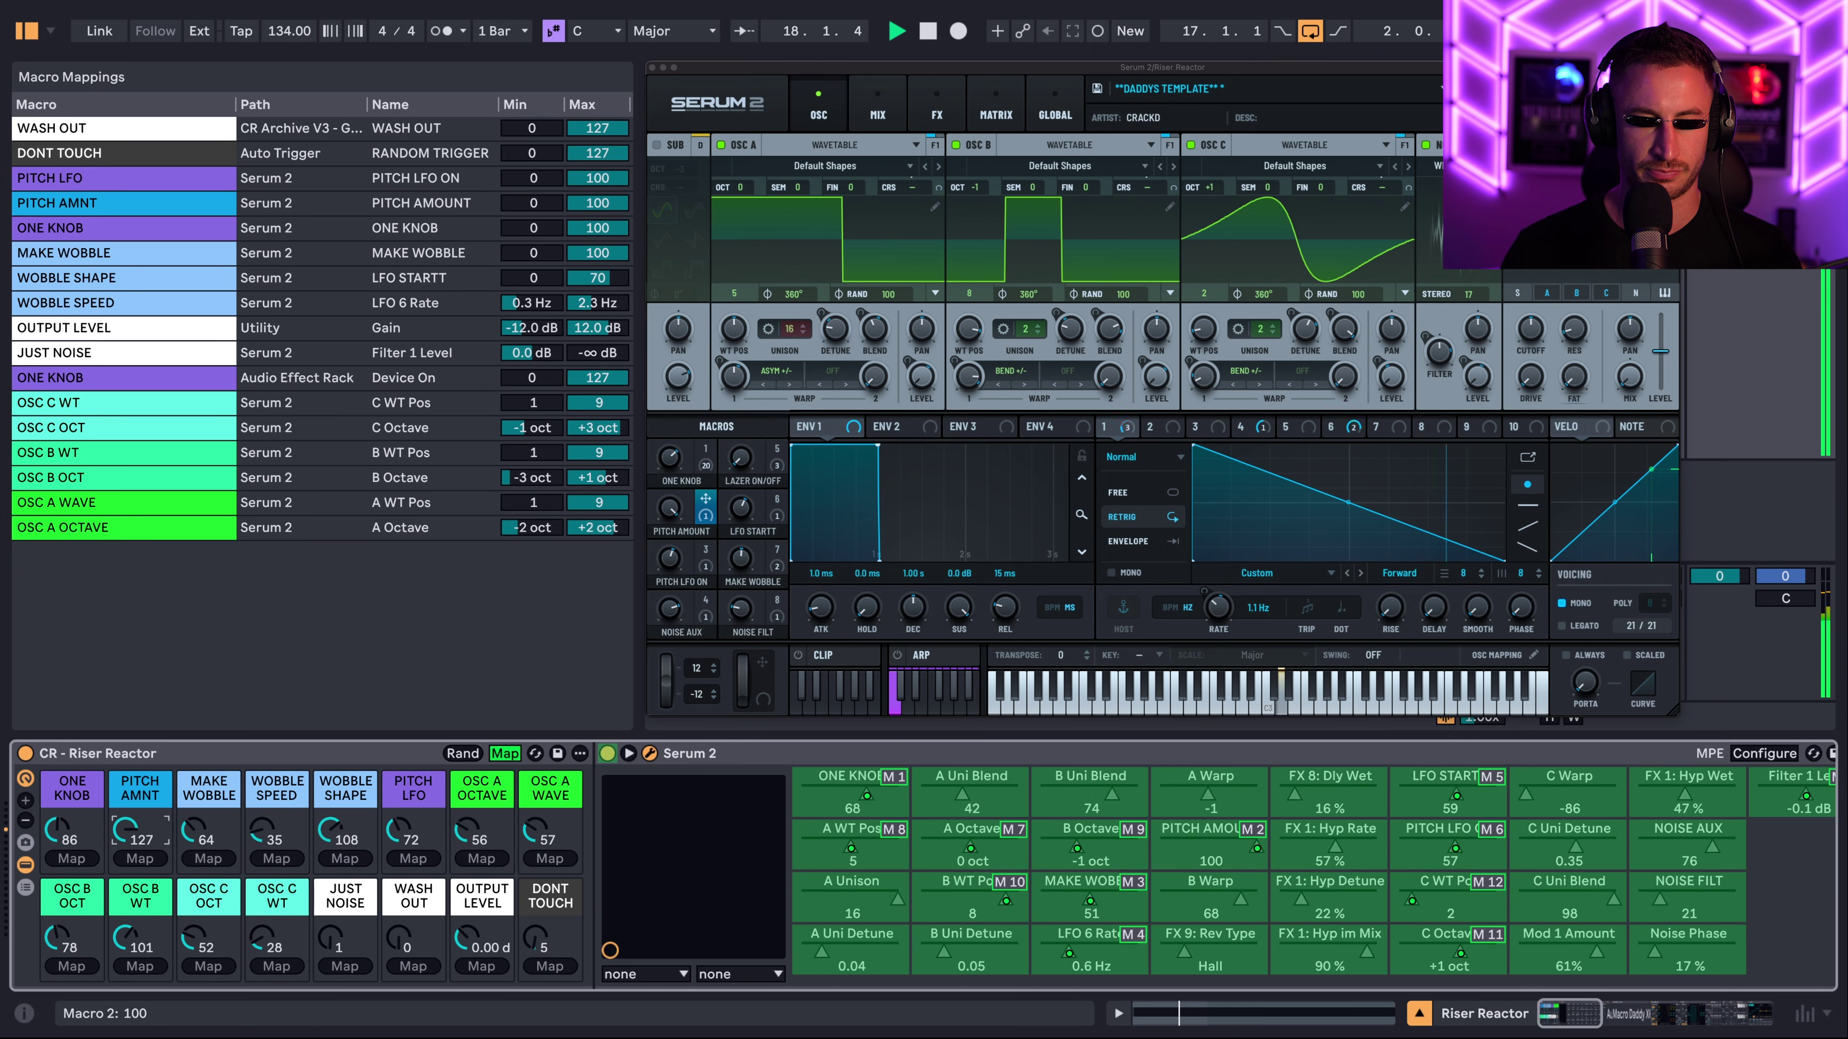
pyautogui.moveTo(126, 829)
pyautogui.mouseDown()
pyautogui.moveTo(125, 884)
pyautogui.moveTo(128, 839)
pyautogui.mouseUp()
pyautogui.press('space')
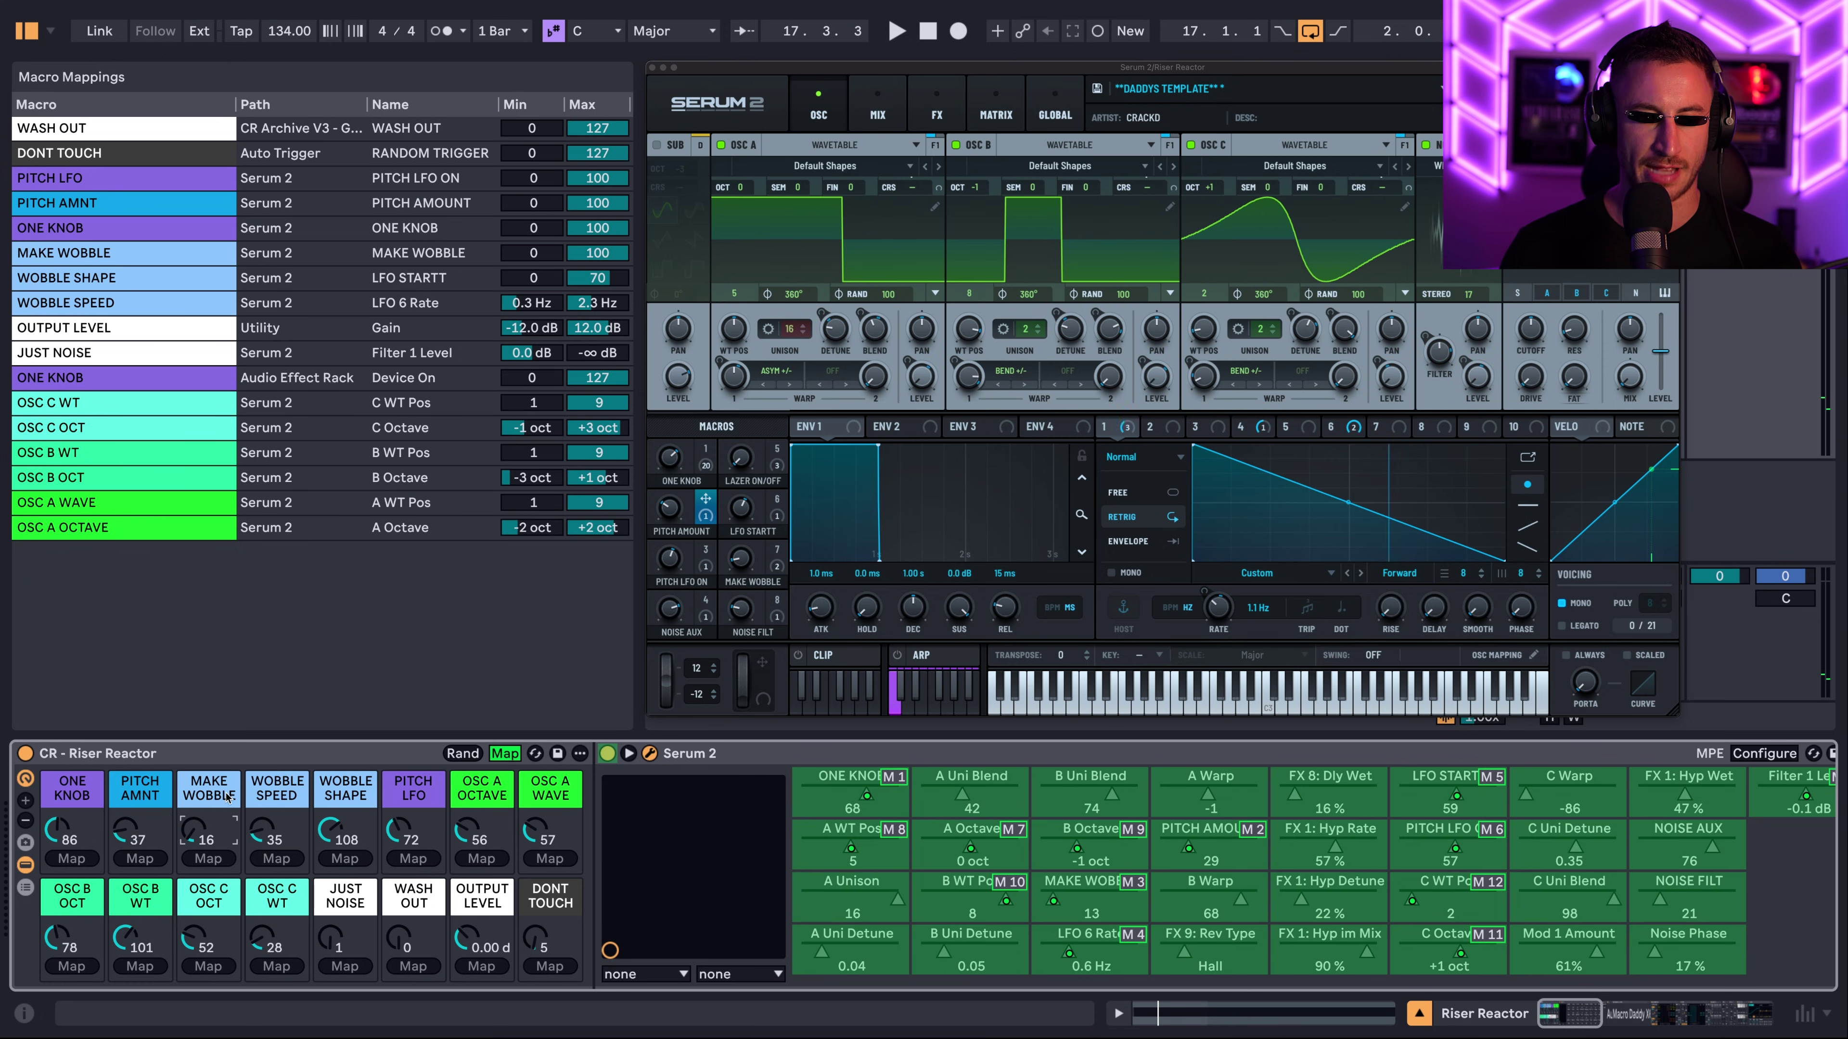
# - Try low MAKE WOBBLE amounts on the riser and set the macro to 88
pyautogui.click(204, 831)
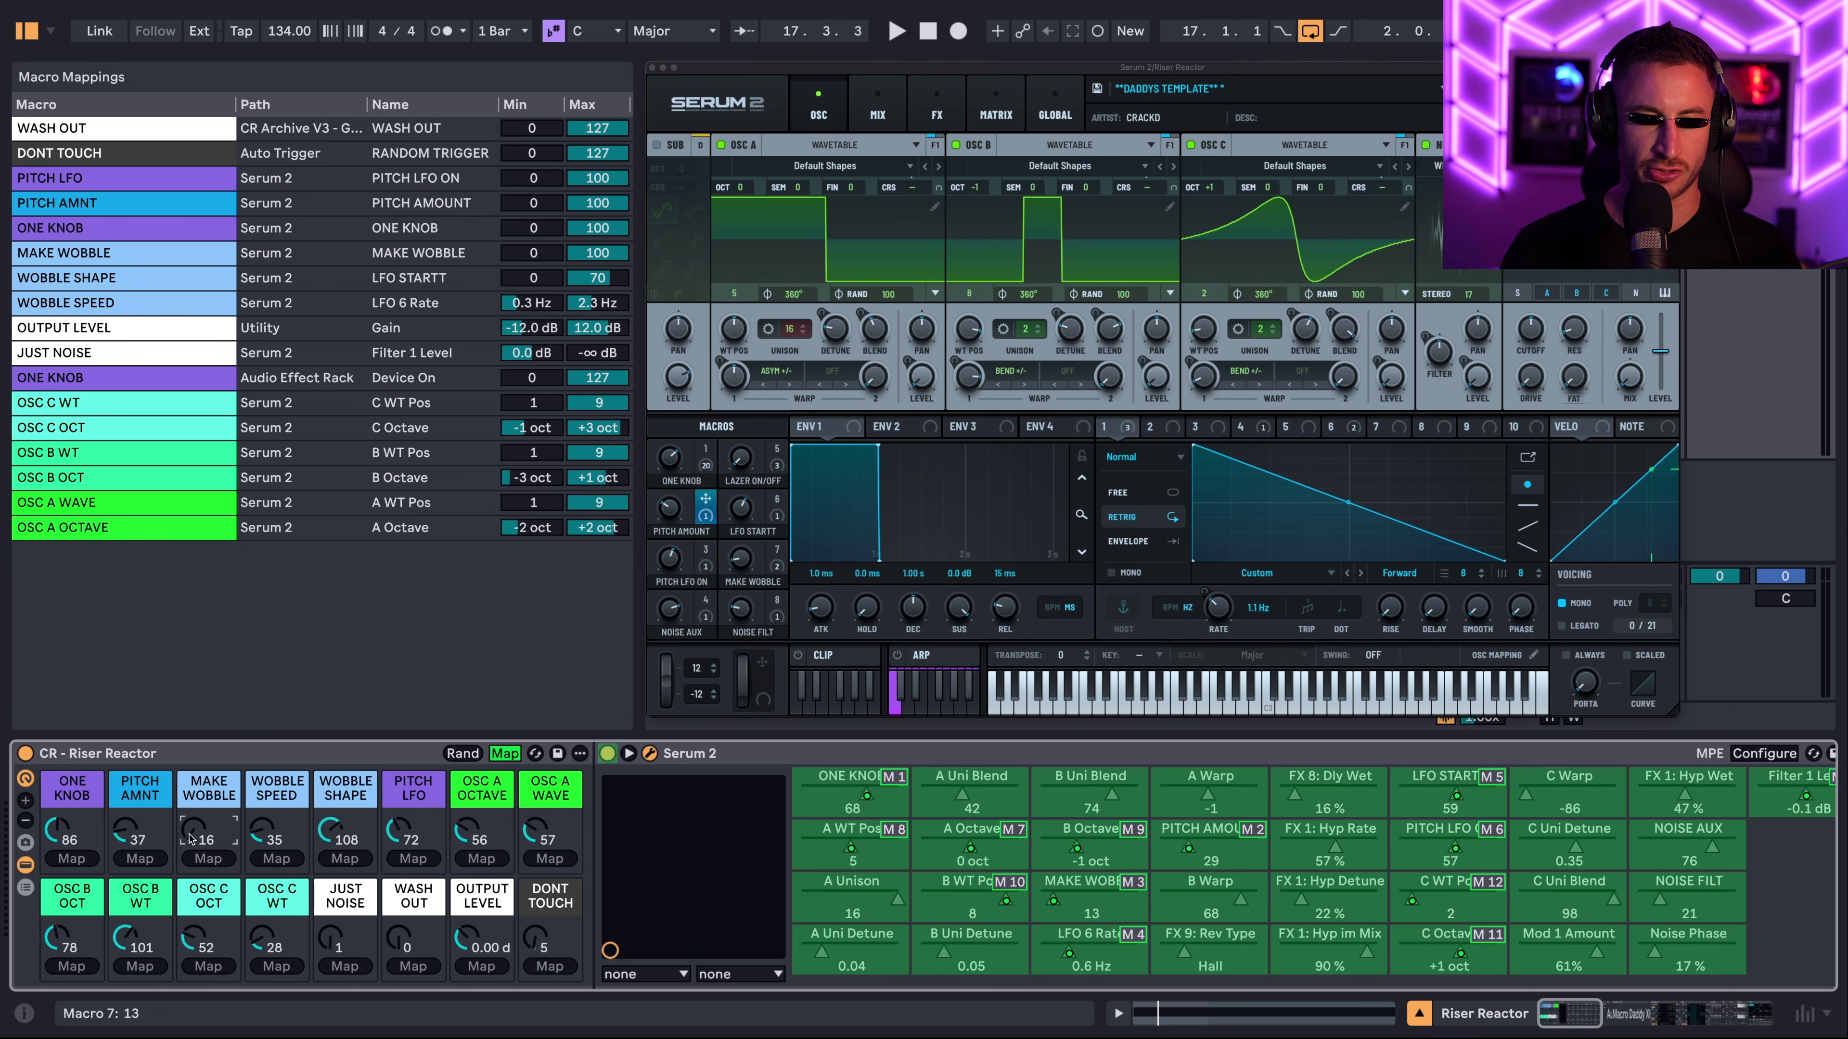
pyautogui.moveTo(193, 829)
pyautogui.mouseDown()
pyautogui.moveTo(193, 798)
pyautogui.moveTo(199, 847)
pyautogui.mouseUp()
pyautogui.press('space')
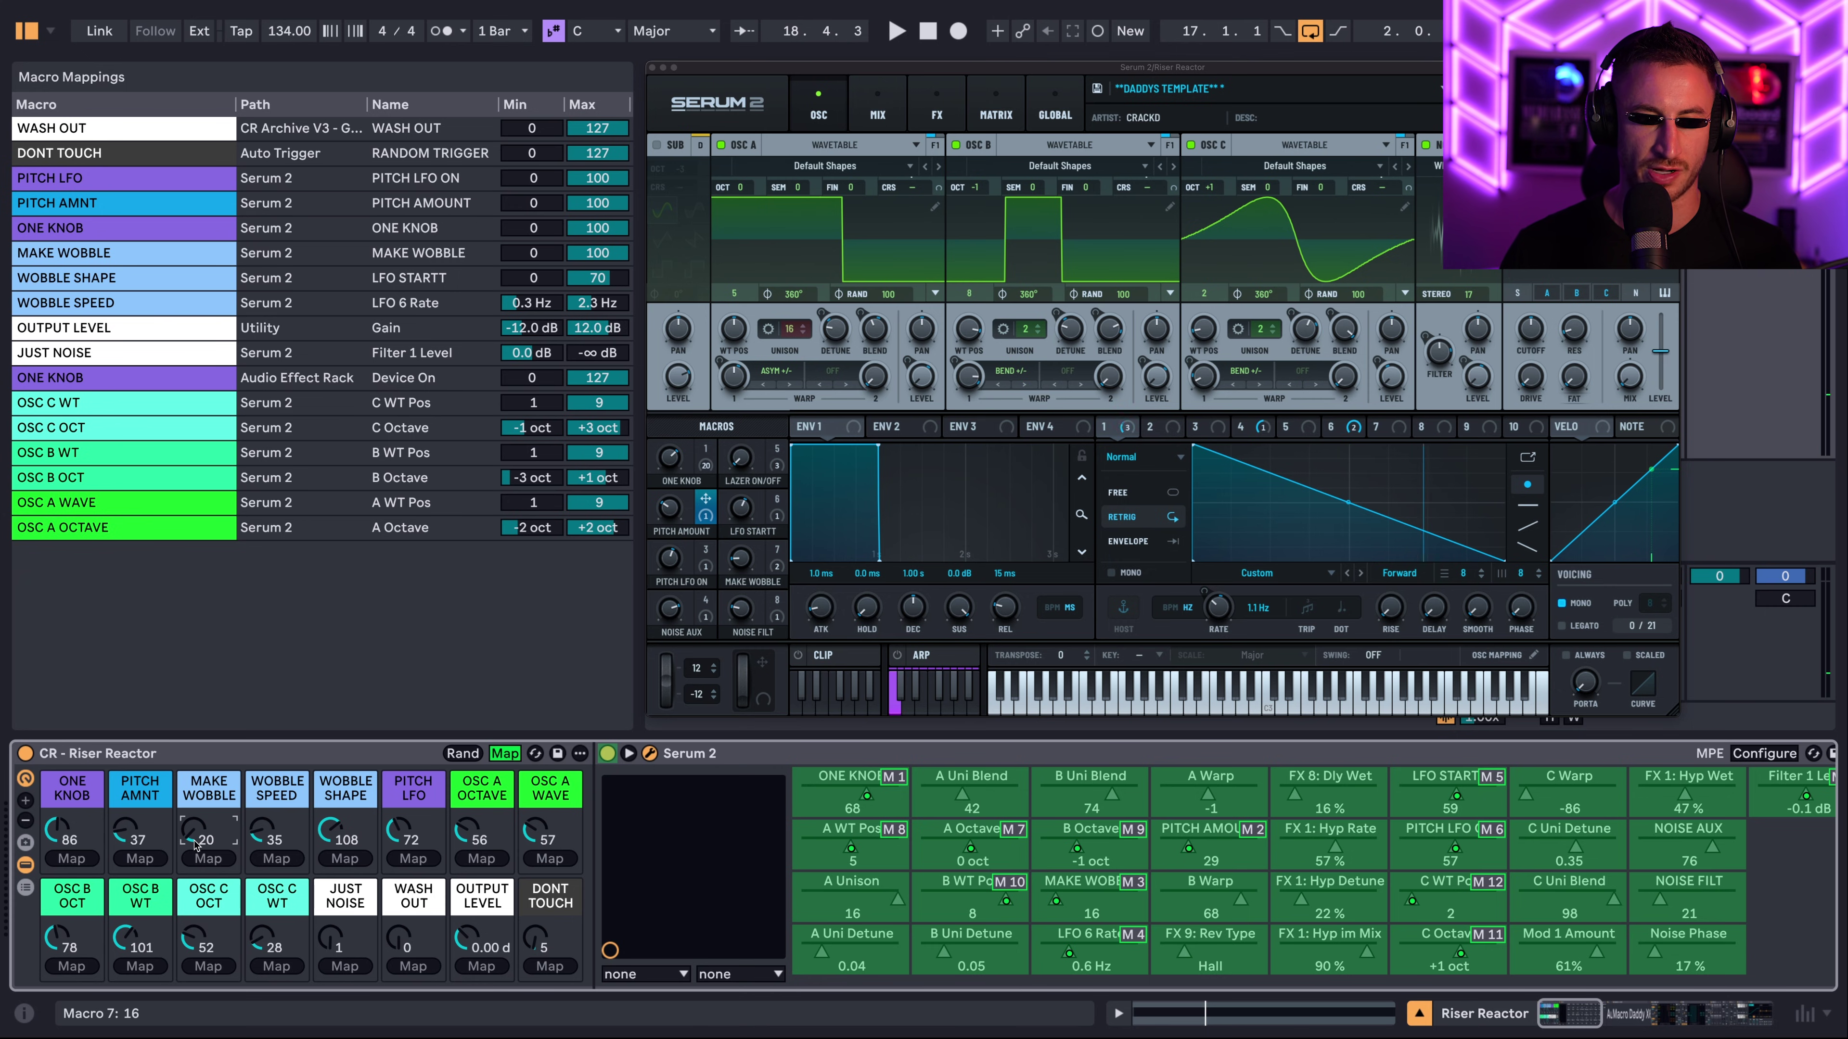
pyautogui.moveTo(195, 844); pyautogui.dragTo(195, 710)
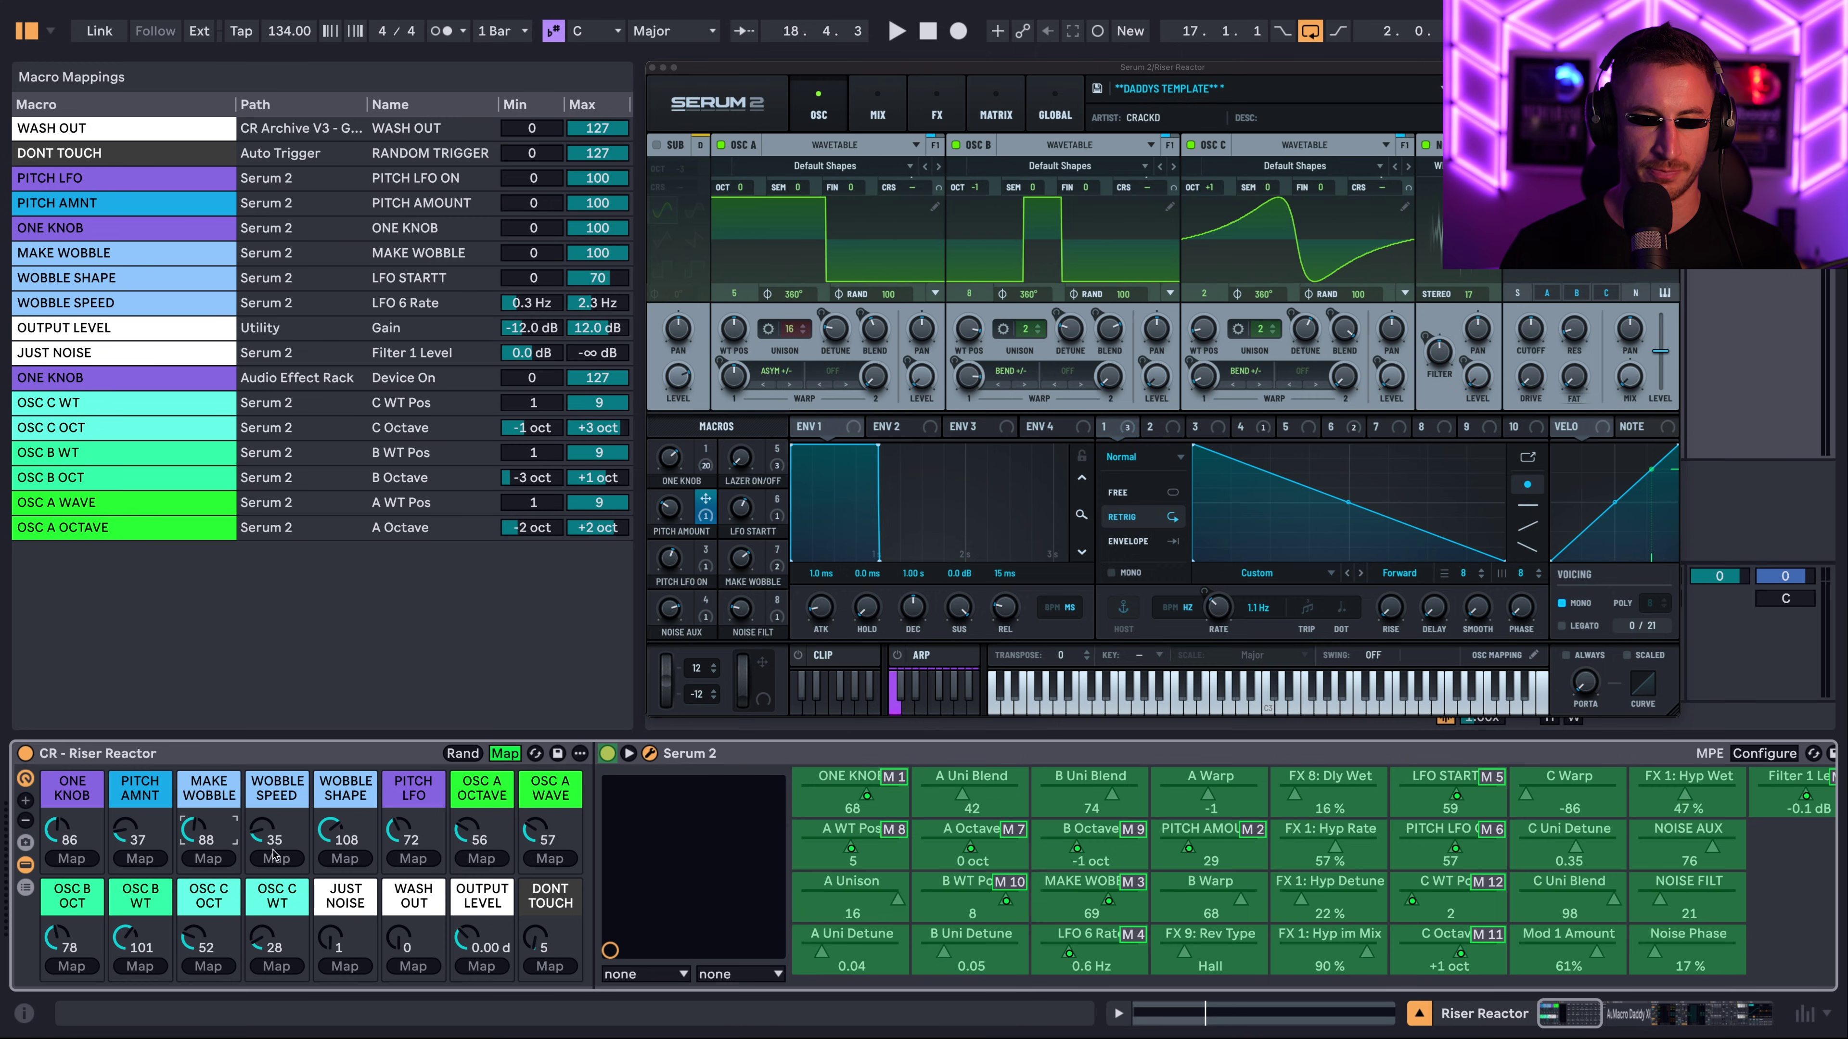
# - Set the WOBBLE SPEED macro to 56 and the WOBBLE SHAPE macro to 66 while auditioning the riser
pyautogui.press('space')
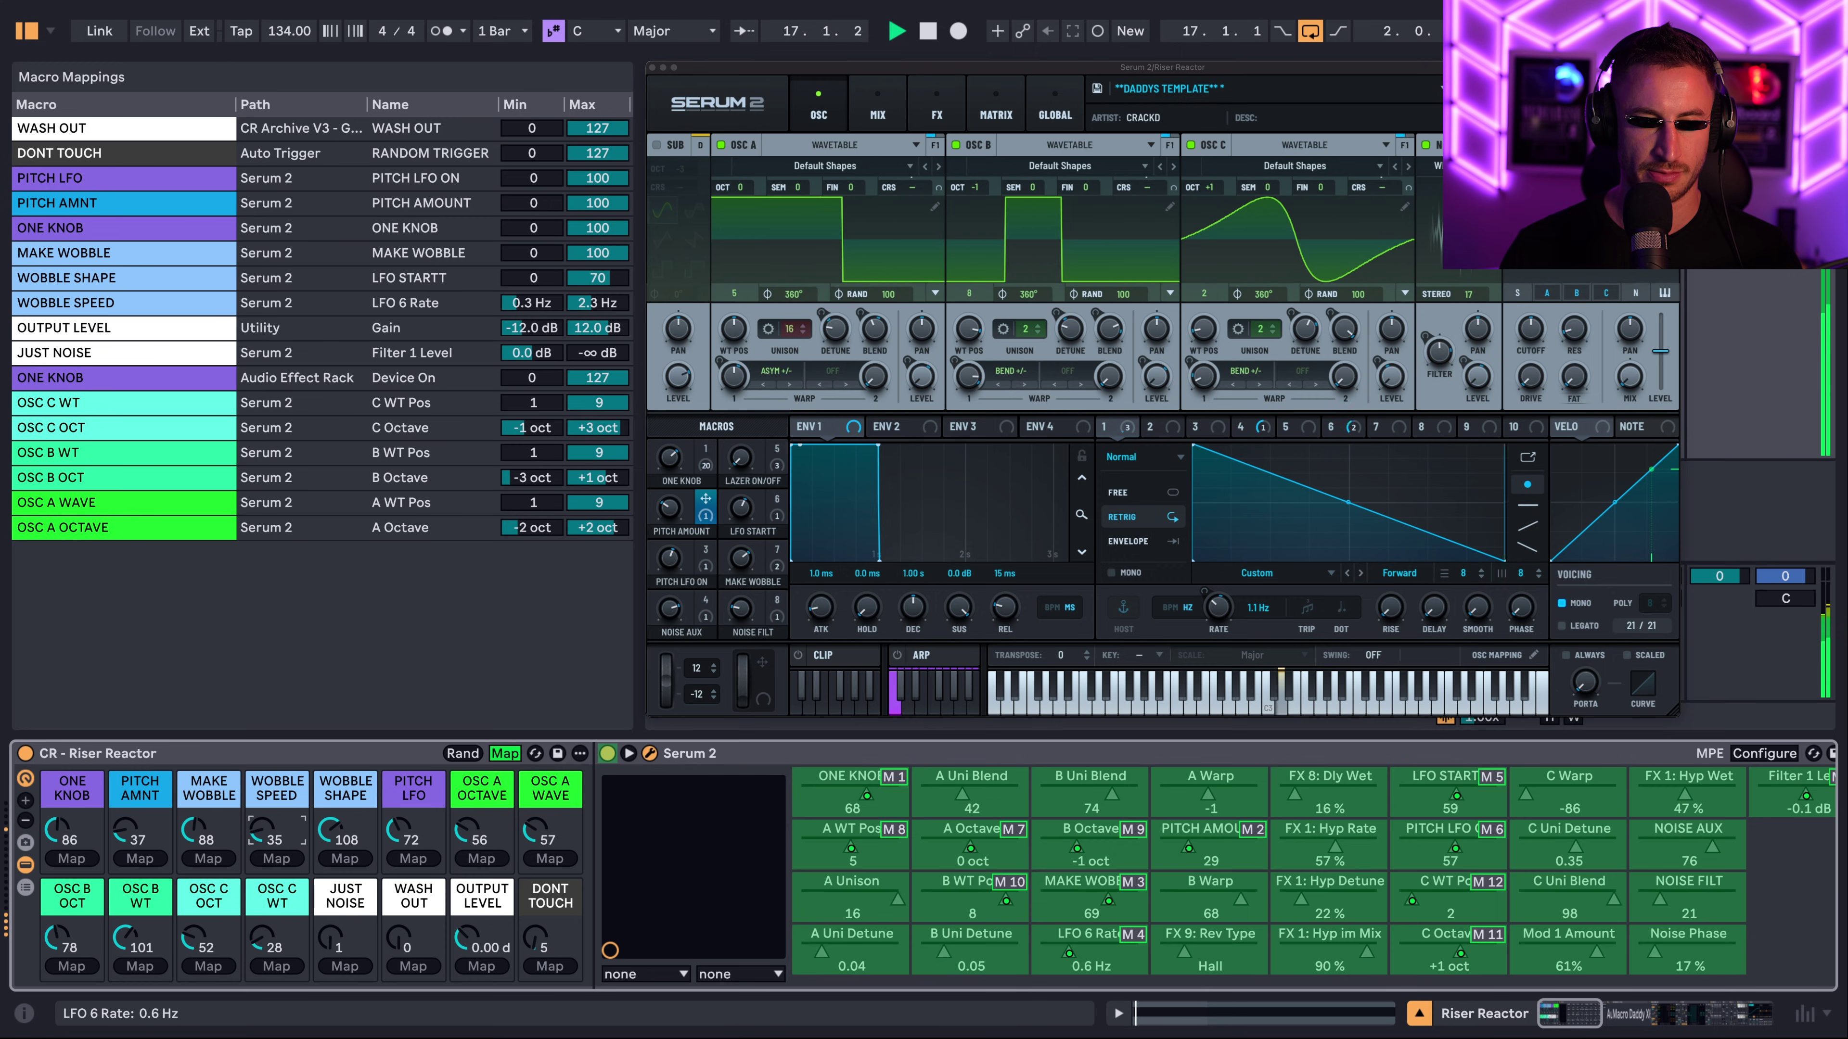
pyautogui.moveTo(262, 835); pyautogui.dragTo(261, 794)
pyautogui.press('space')
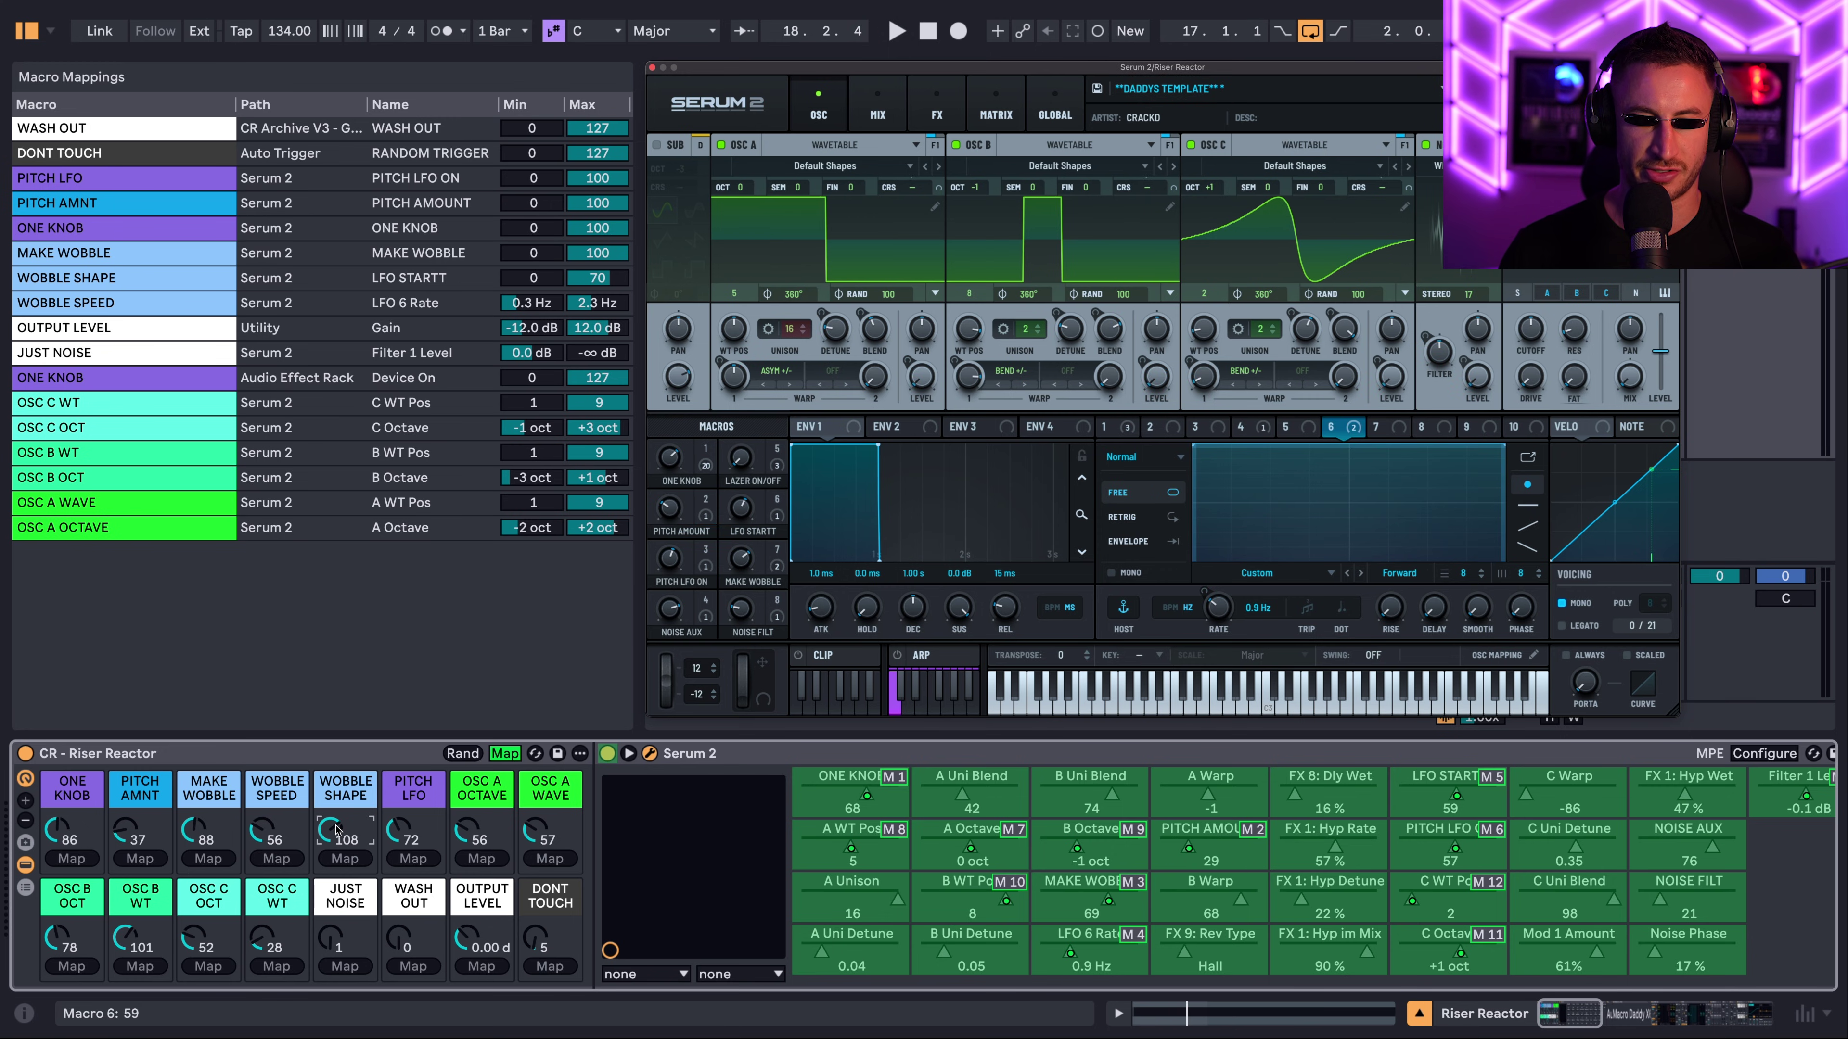
pyautogui.click(336, 831)
pyautogui.moveTo(336, 829); pyautogui.dragTo(336, 902)
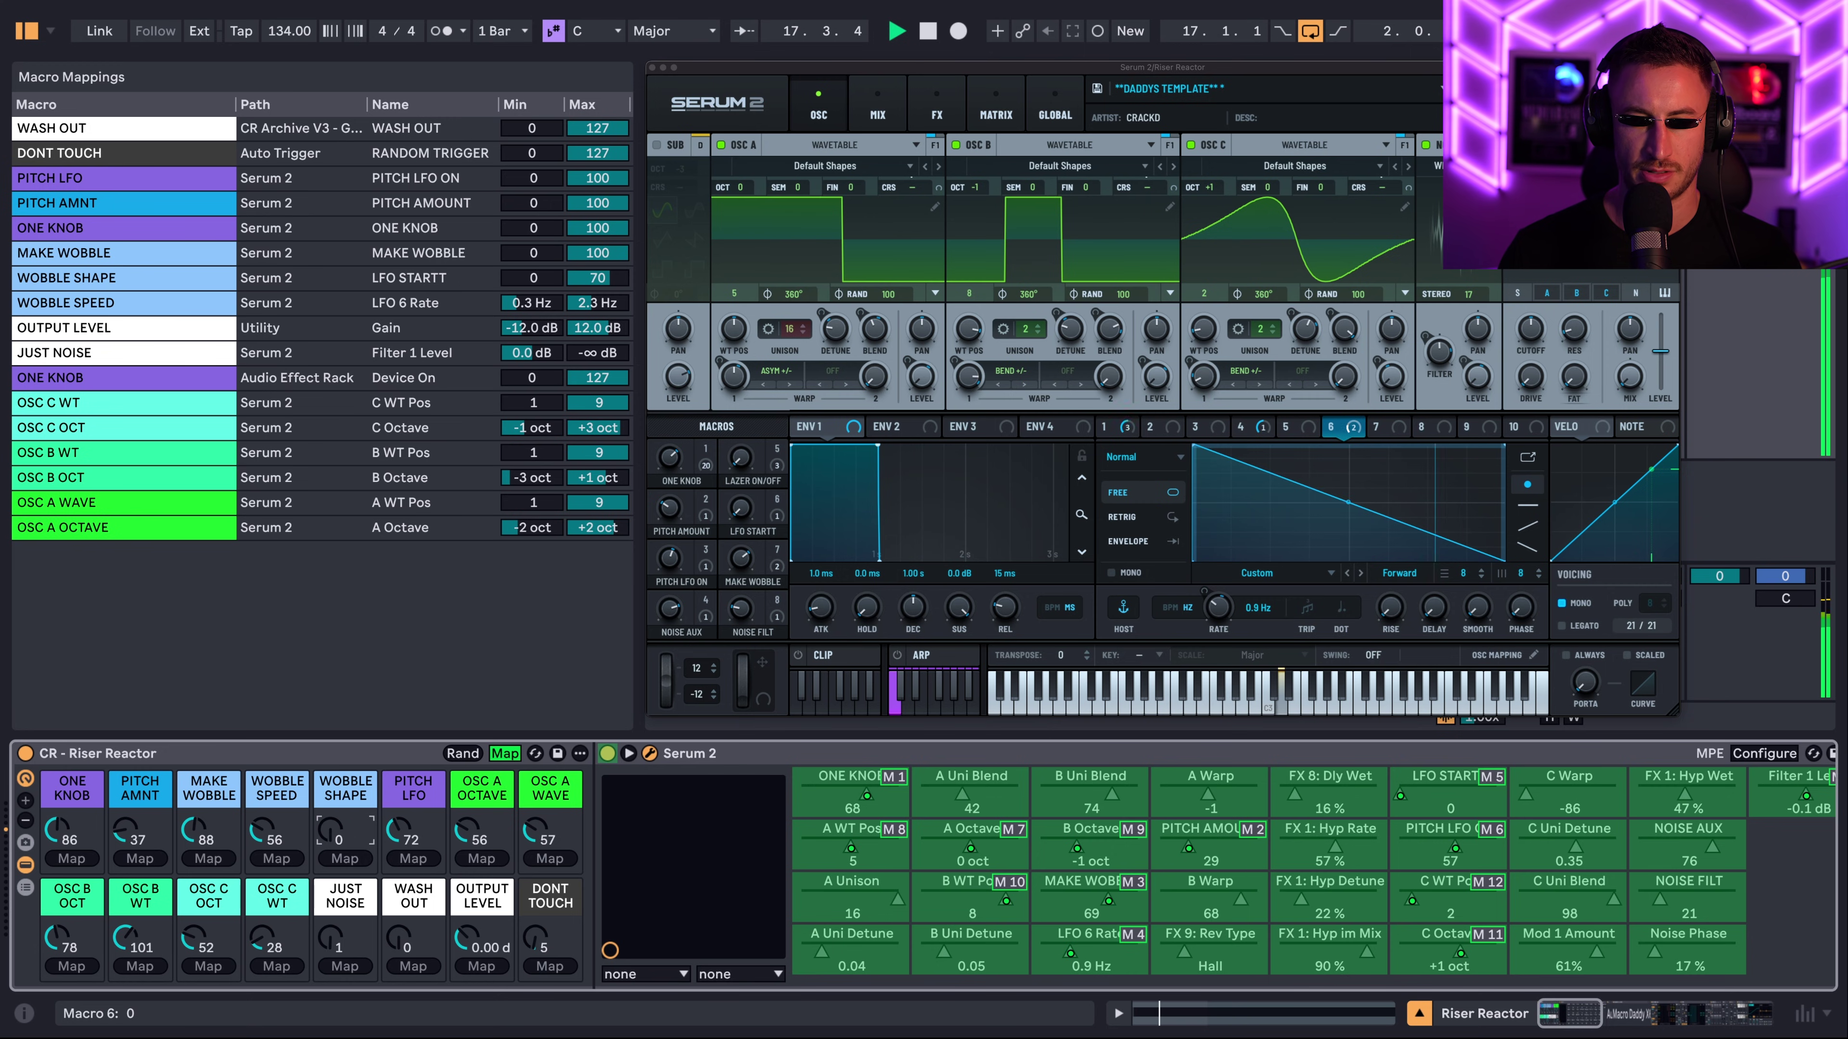
pyautogui.press('space')
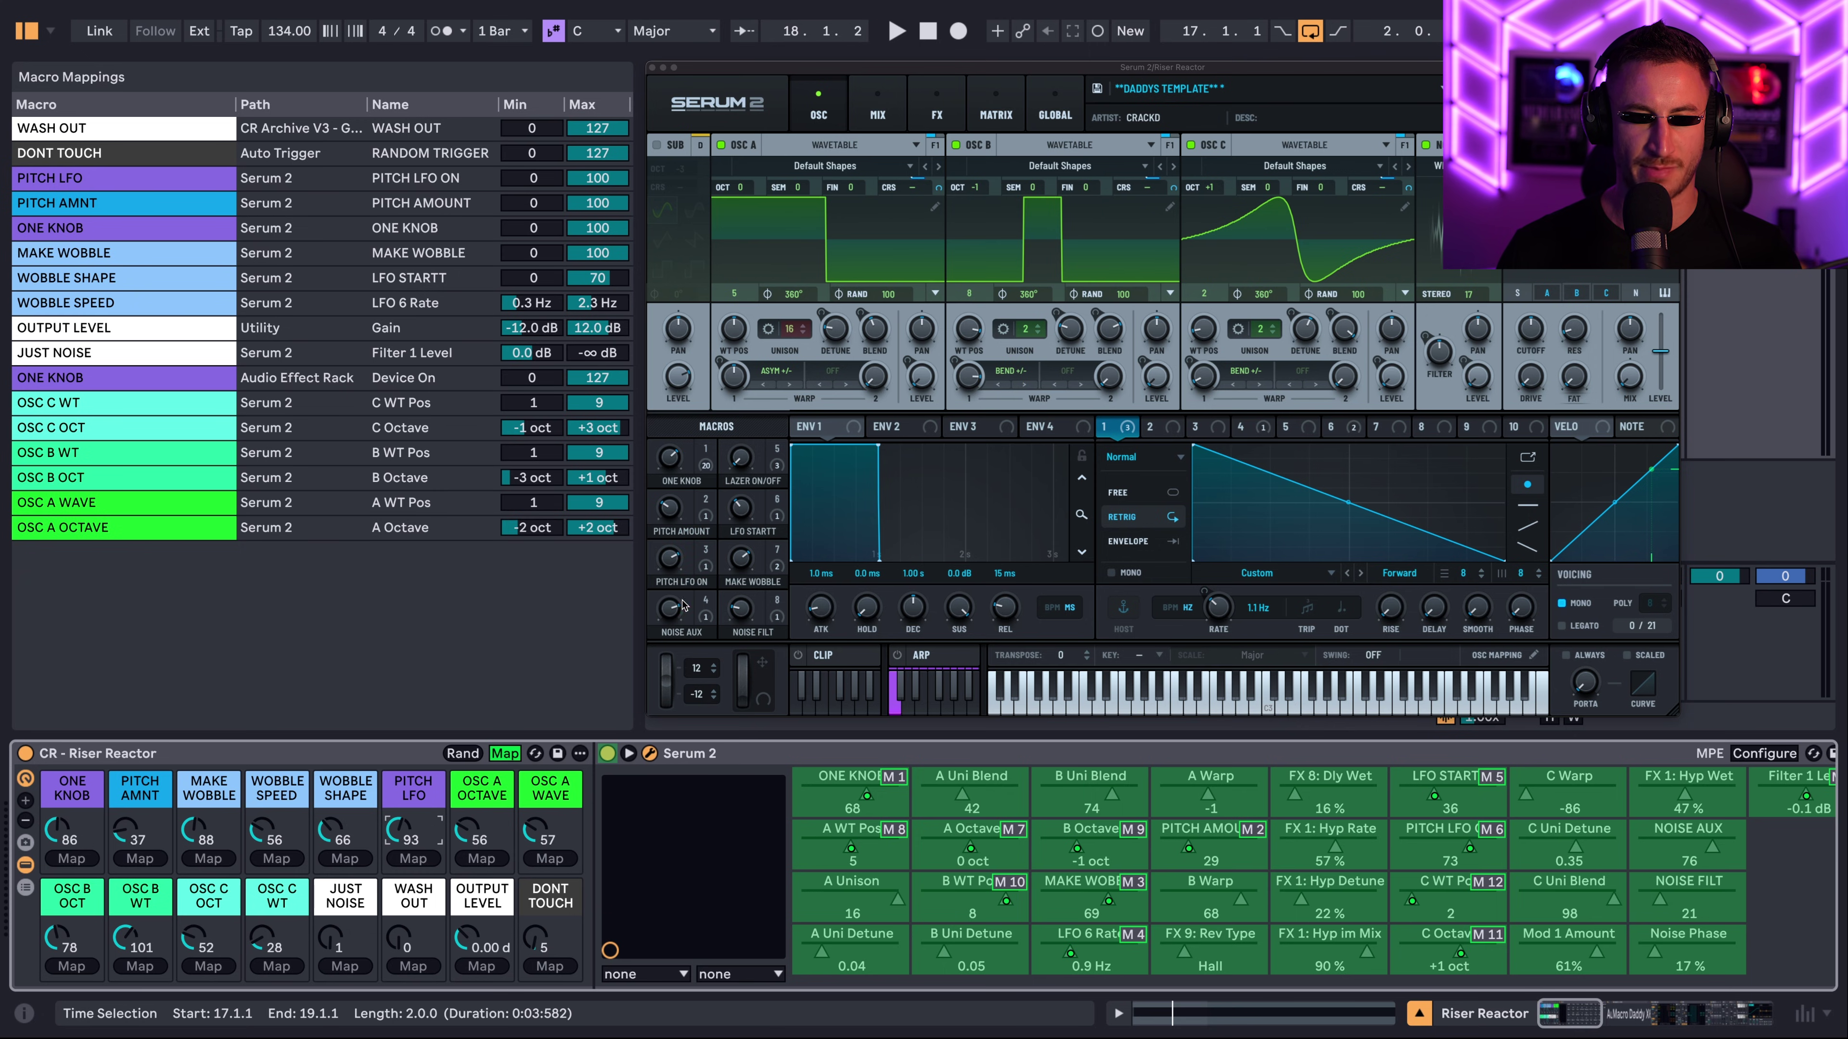
# - Check Serum's Macro 3 destination and lower the PITCH LFO macro to 23 while auditioning the riser
pyautogui.moveTo(698, 565)
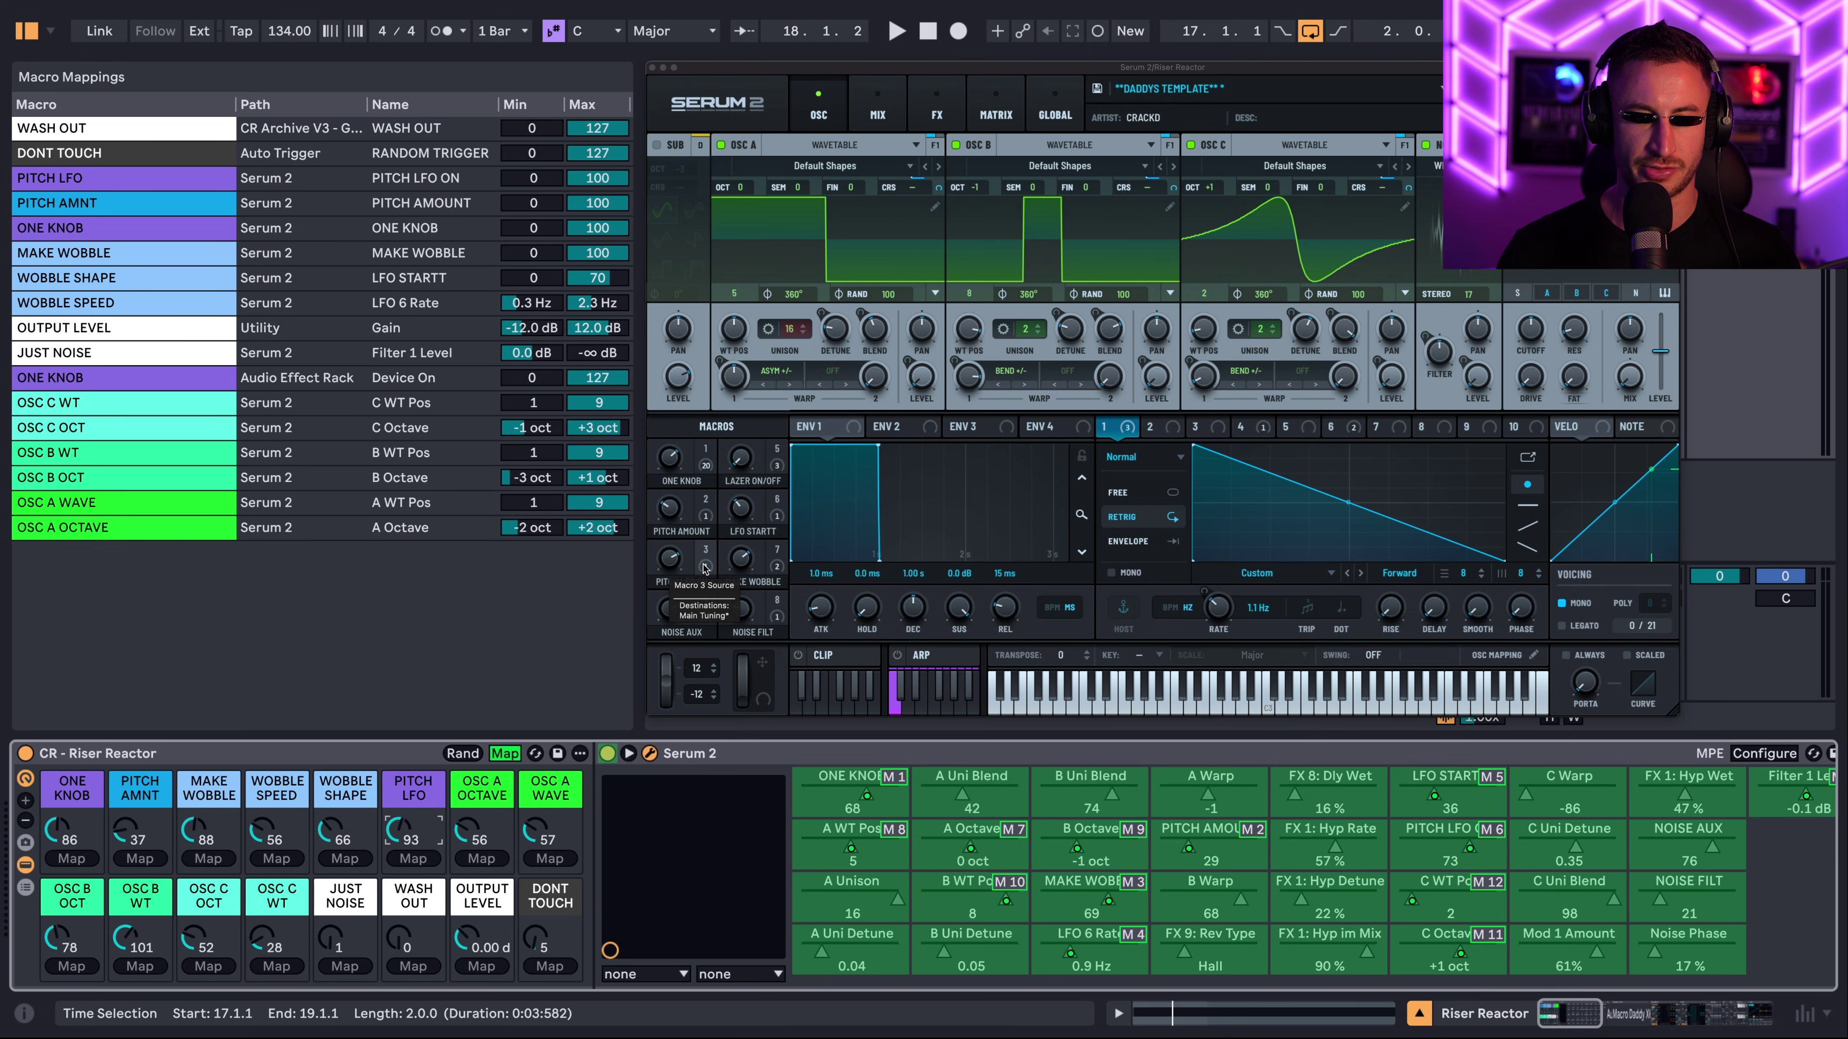
pyautogui.moveTo(397, 829); pyautogui.dragTo(397, 888)
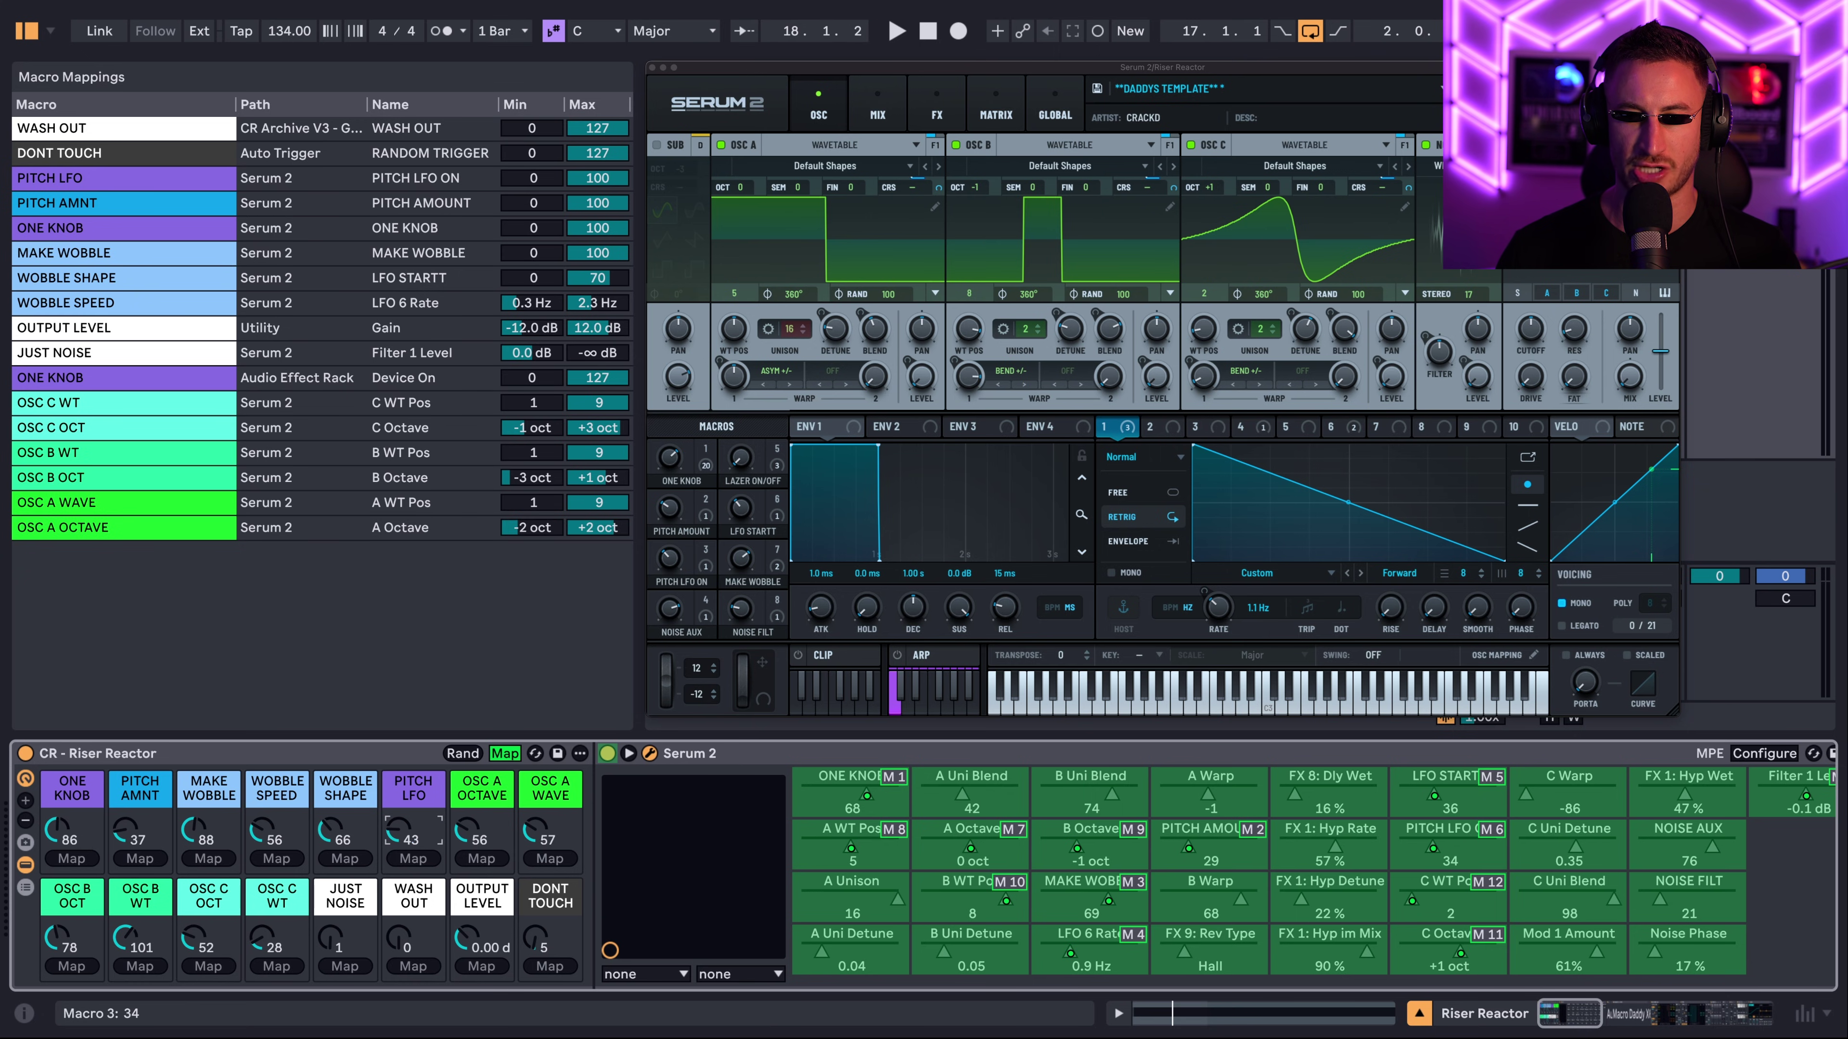
pyautogui.press('space')
pyautogui.moveTo(398, 829)
pyautogui.mouseDown()
pyautogui.moveTo(398, 735)
pyautogui.moveTo(398, 873)
pyautogui.moveTo(398, 728)
pyautogui.moveTo(398, 874)
pyautogui.moveTo(398, 731)
pyautogui.moveTo(398, 851)
pyautogui.mouseUp()
pyautogui.press('space')
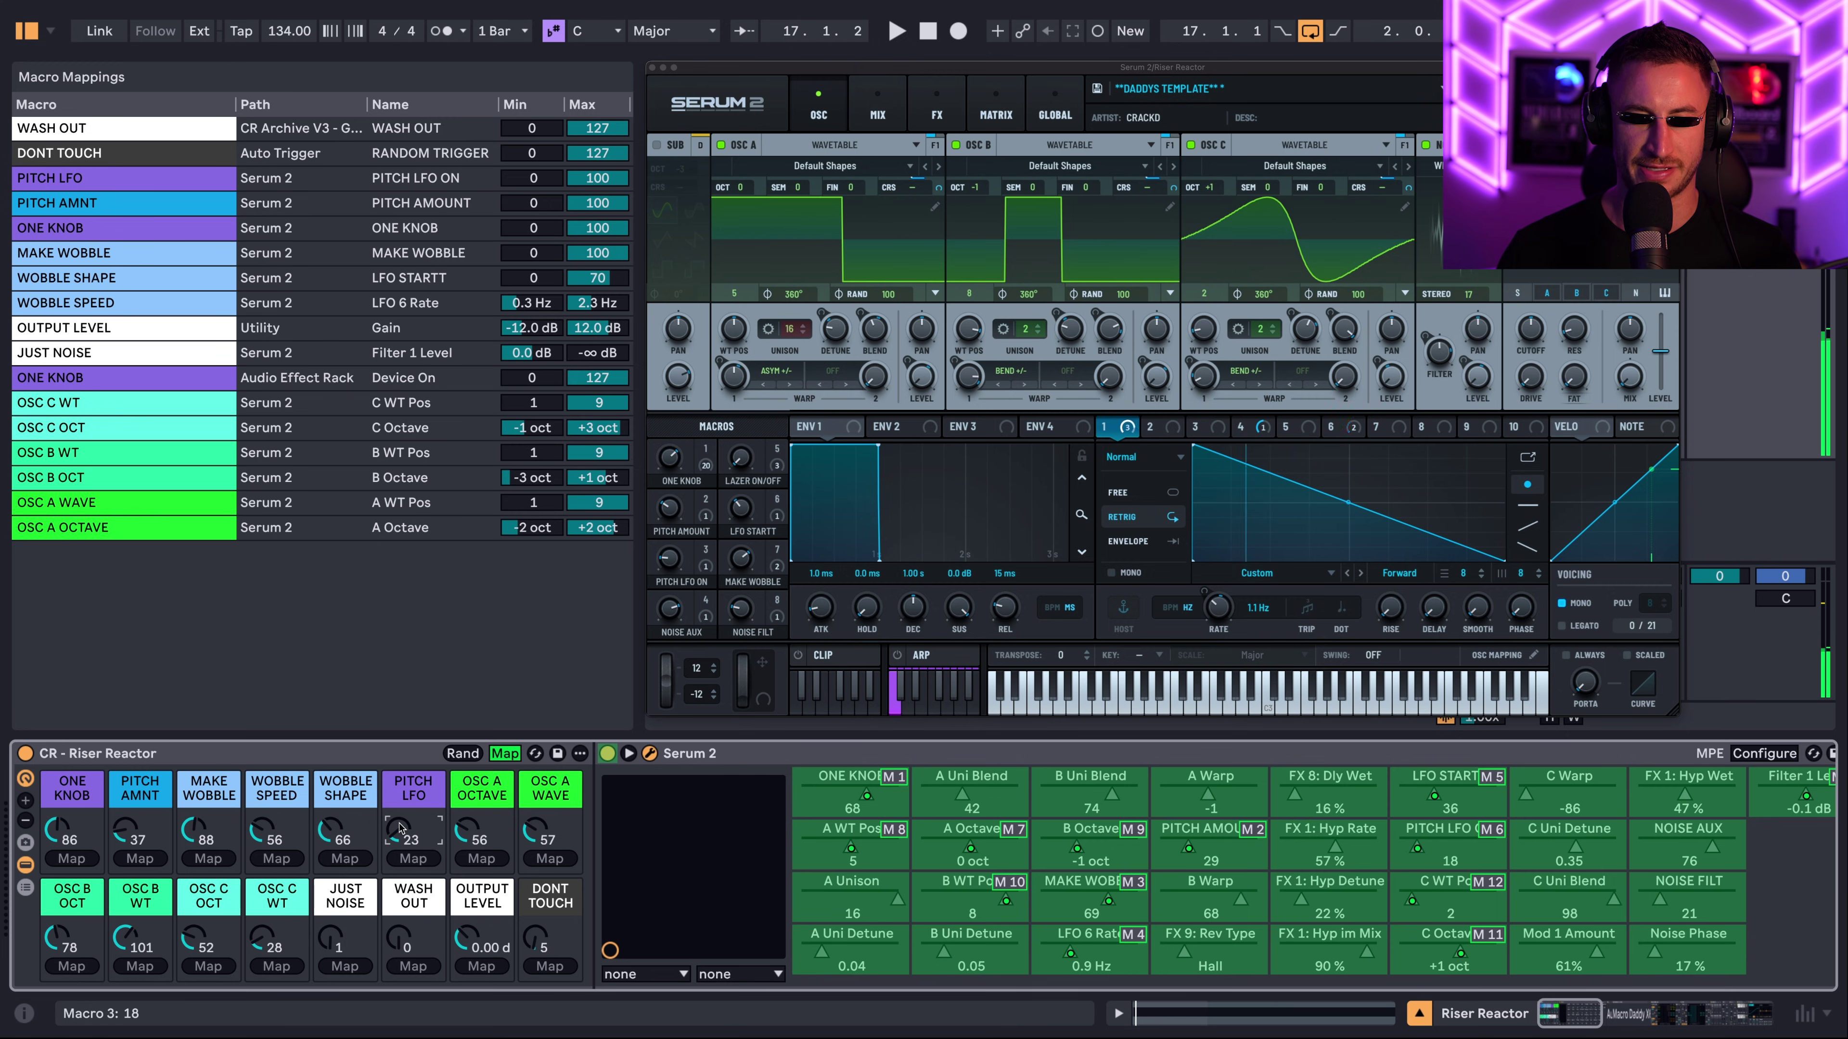
# - Set the OSC A OCTAVE macro to 48, OSC A WAVE to 55 and JUST NOISE to 61
pyautogui.moveTo(469, 834); pyautogui.dragTo(536, 835)
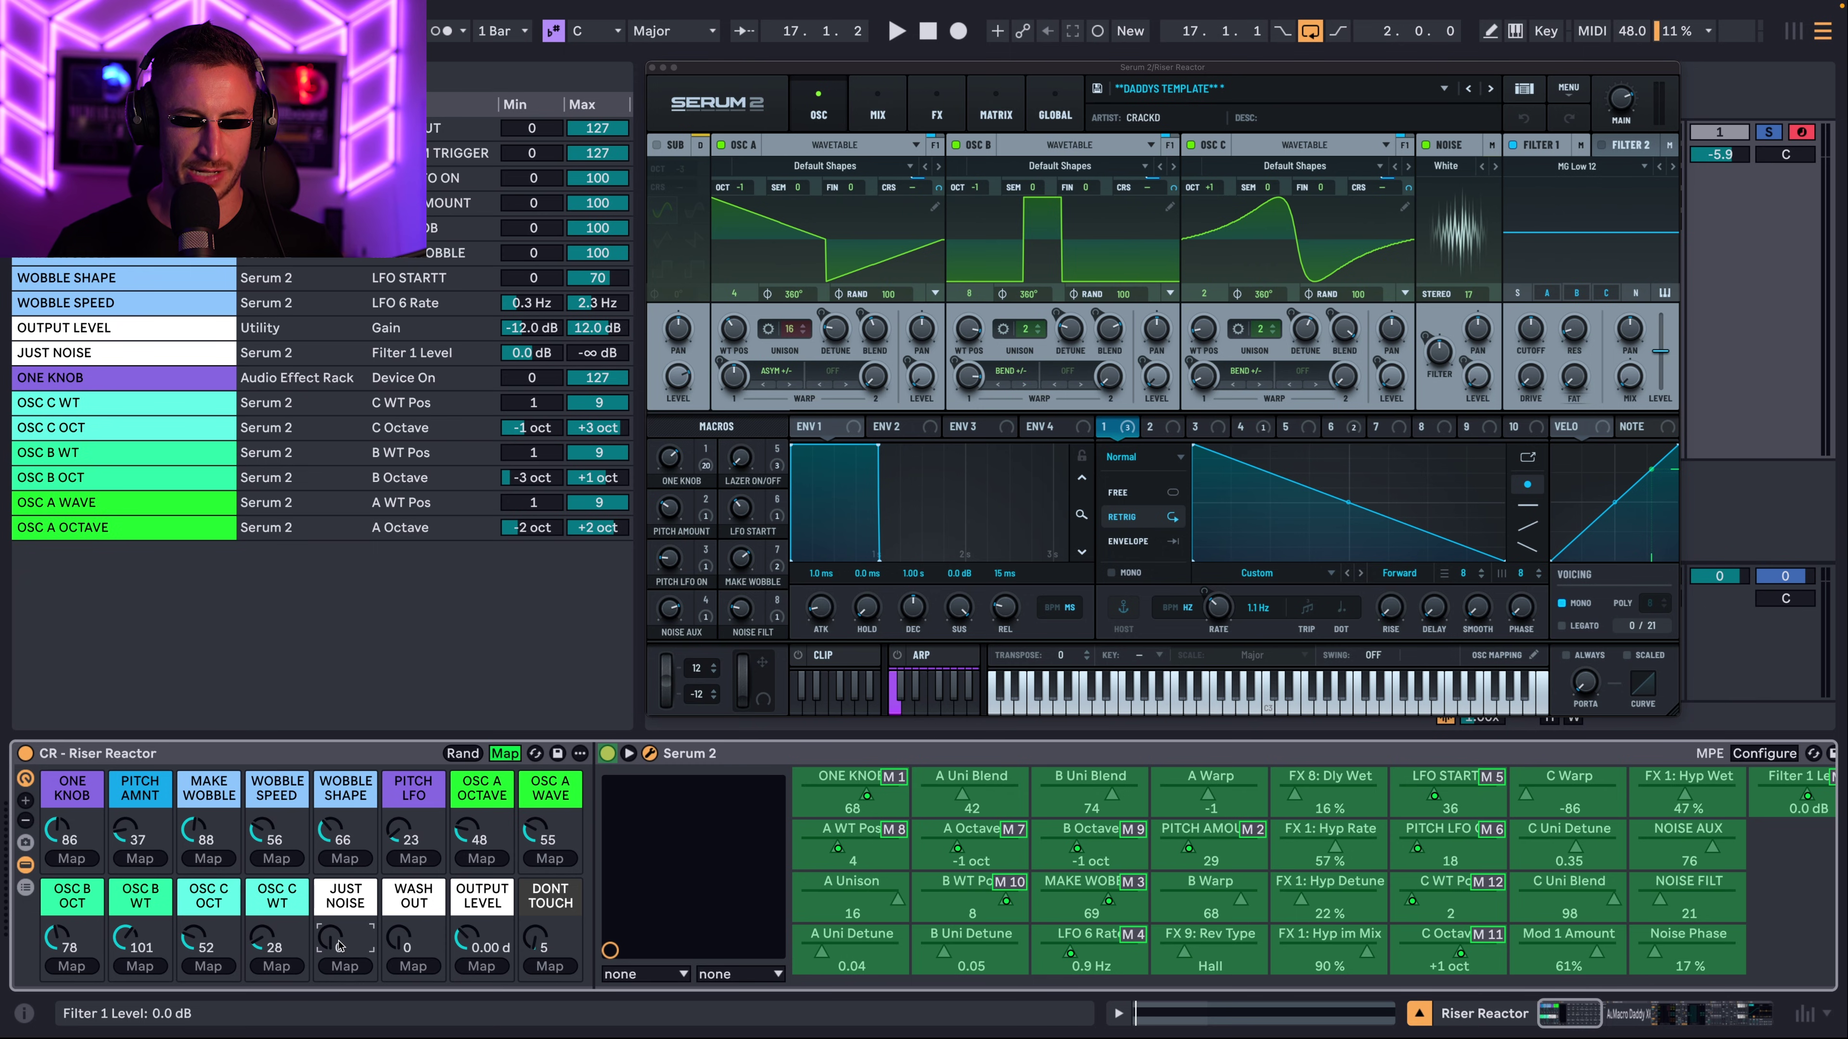
pyautogui.moveTo(340, 944)
pyautogui.mouseDown()
pyautogui.moveTo(340, 889)
pyautogui.moveTo(332, 943)
pyautogui.mouseUp()
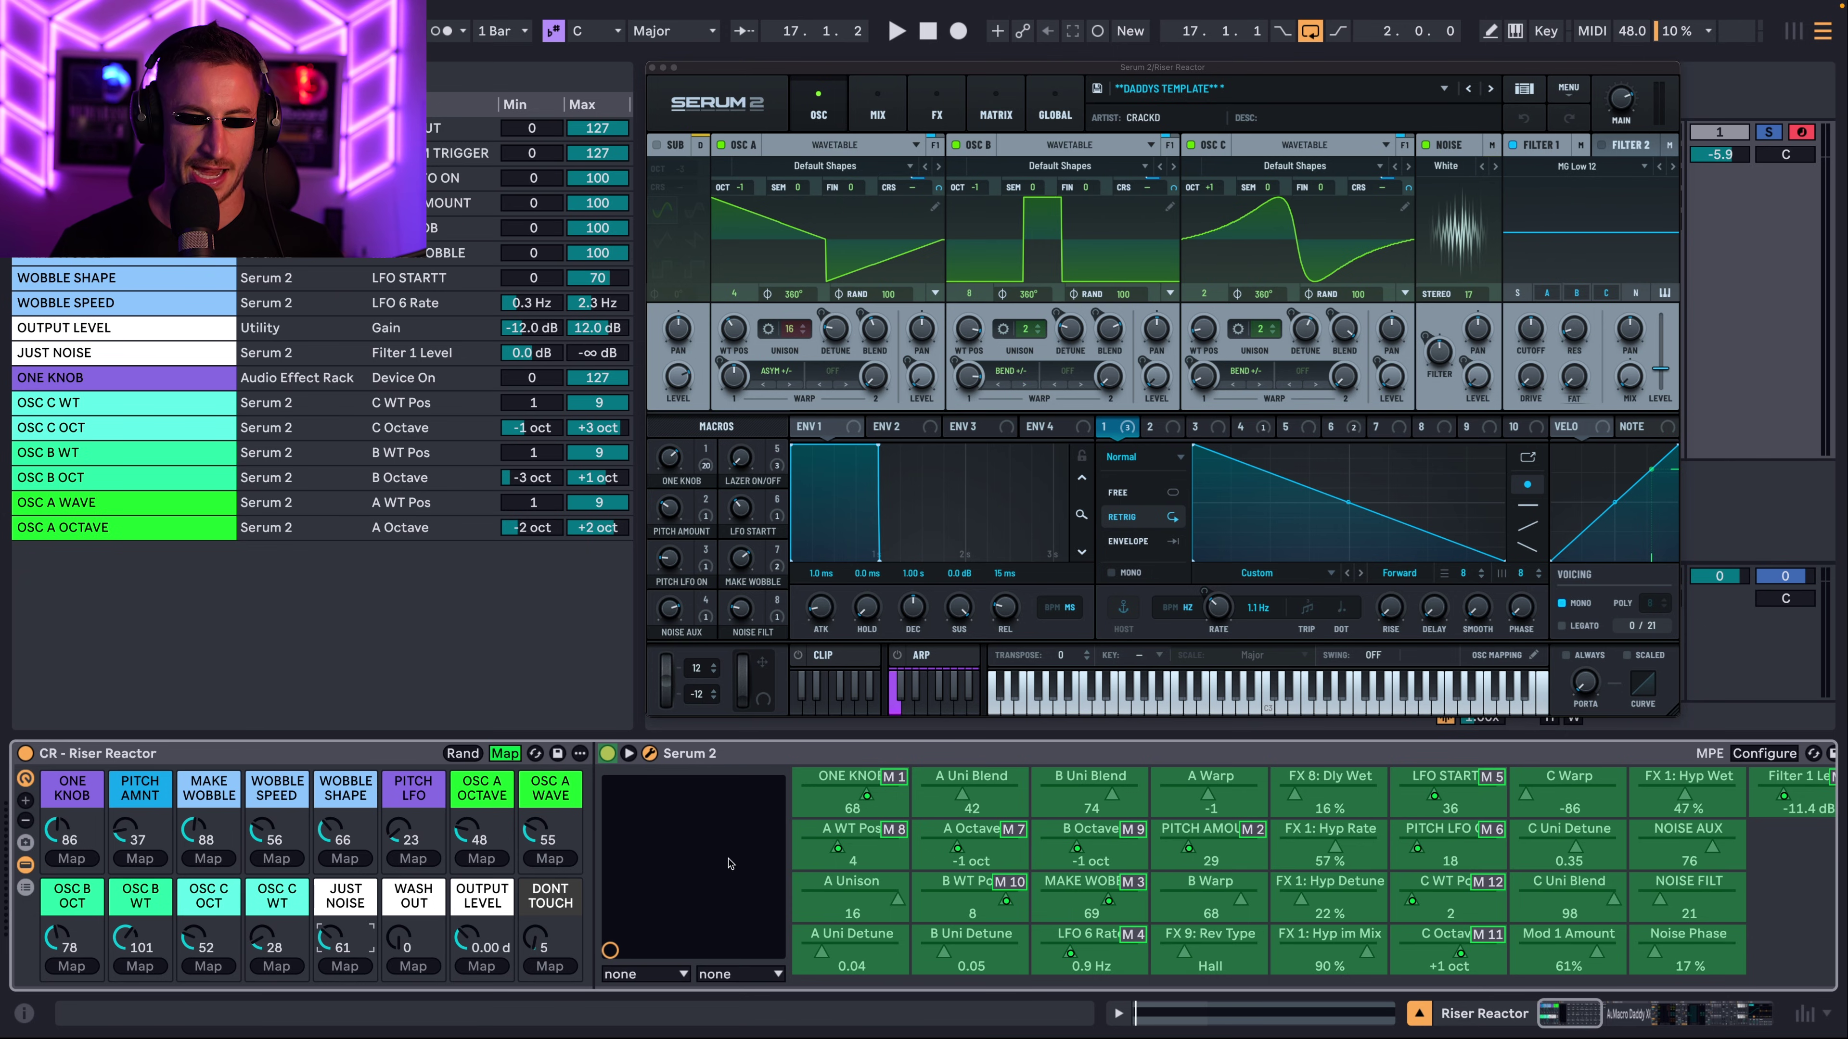
# - Try the JUST NOISE macro at 0 and 127, then return it to 0 and check its randomization exclusion
pyautogui.moveTo(324, 941); pyautogui.dragTo(325, 987)
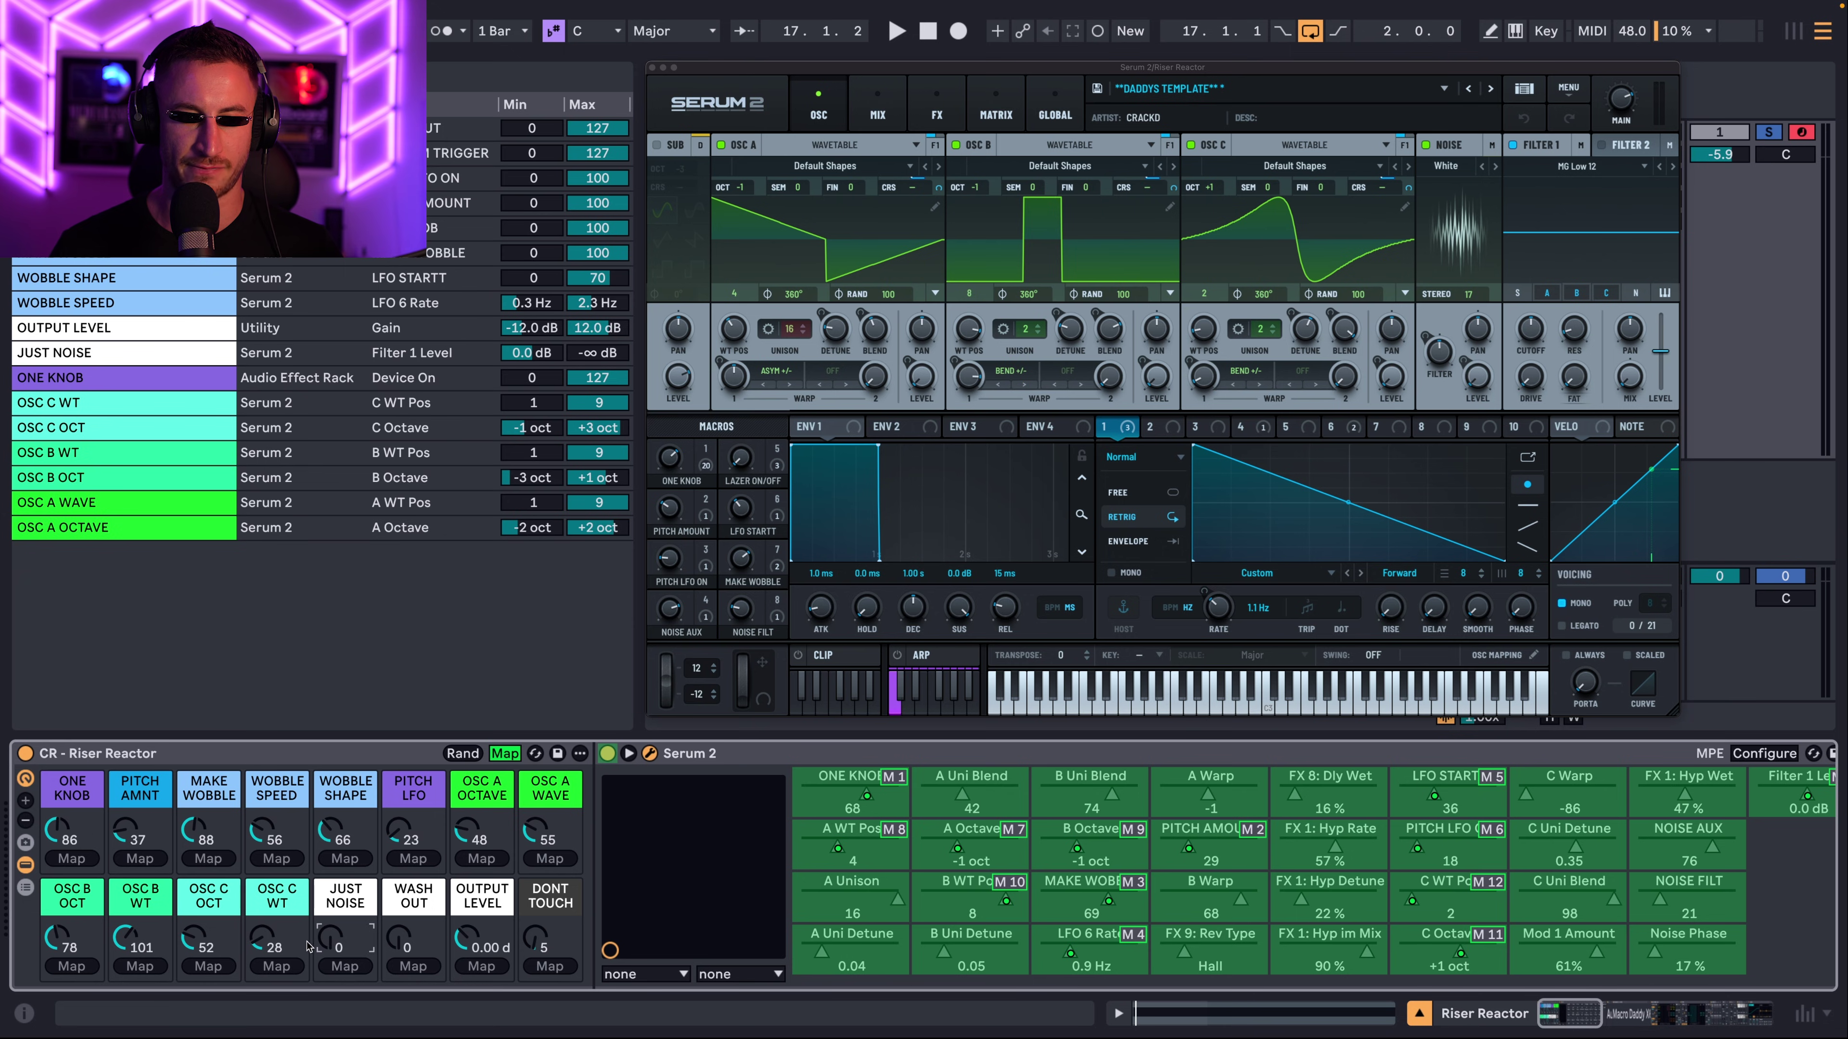
pyautogui.moveTo(311, 946); pyautogui.dragTo(311, 891)
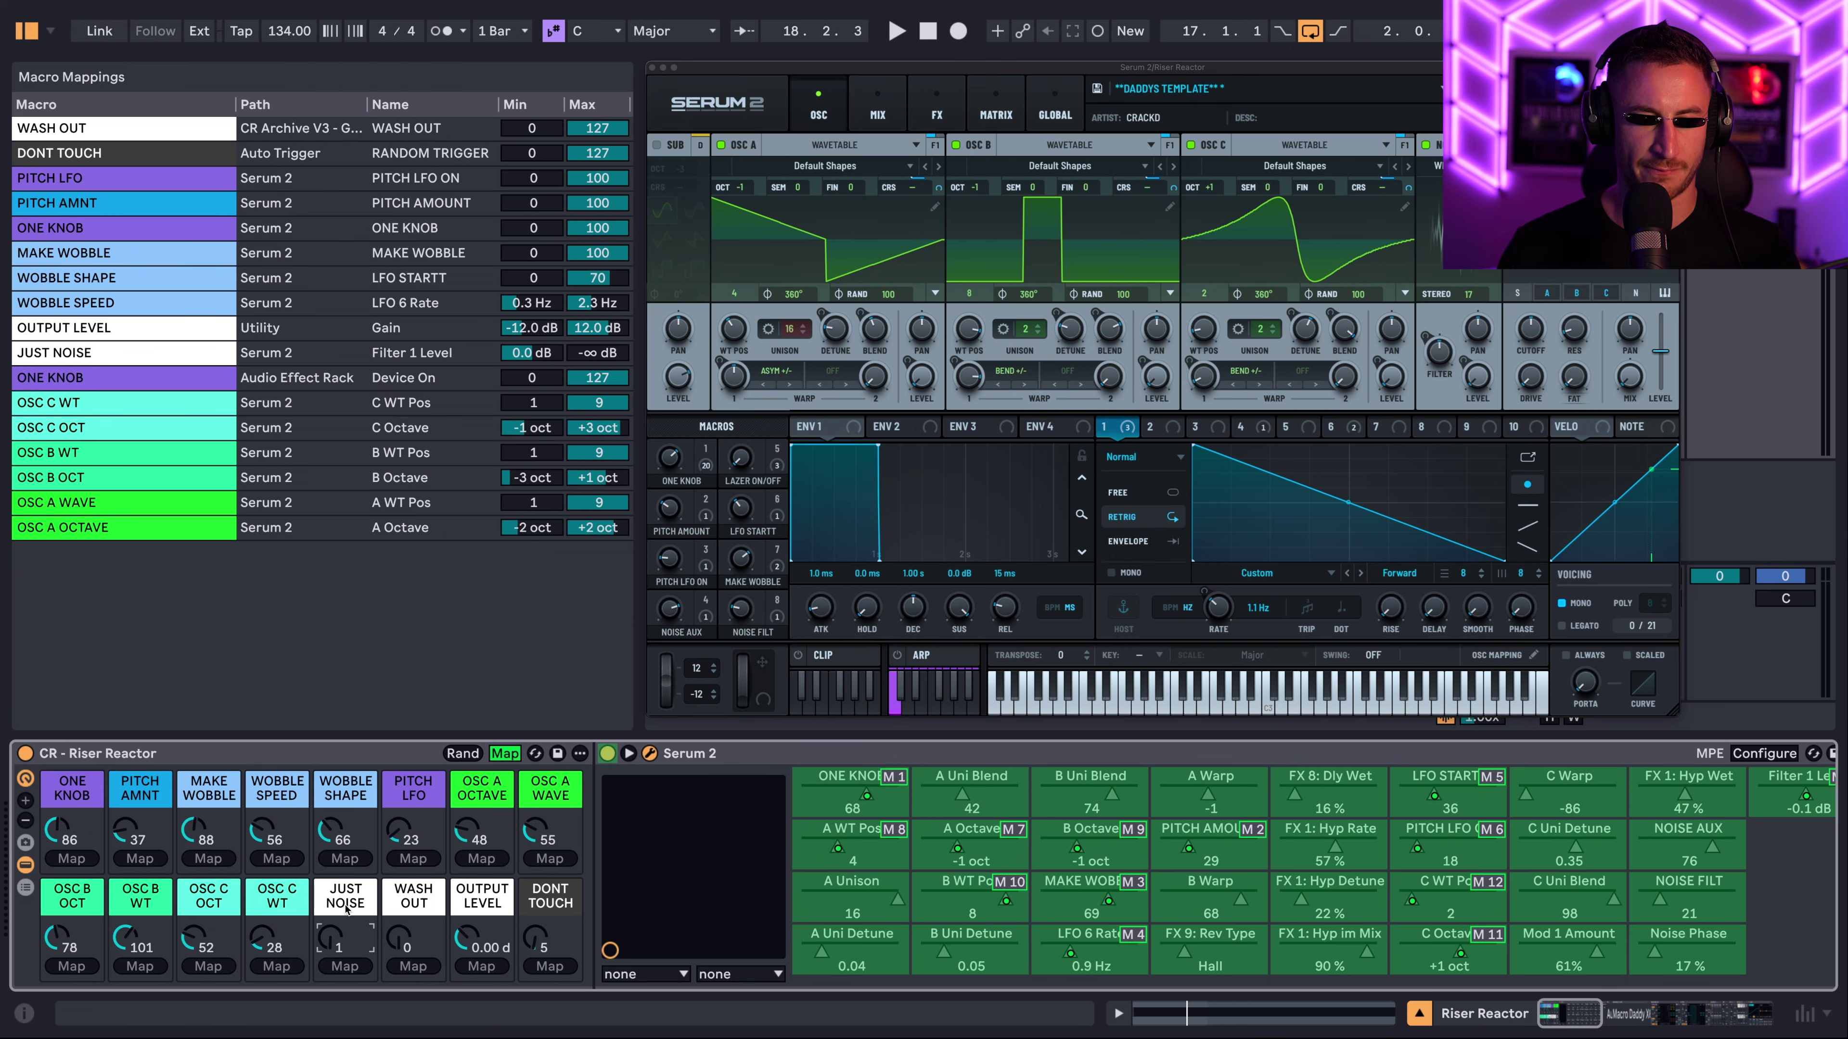
pyautogui.rightClick(349, 905)
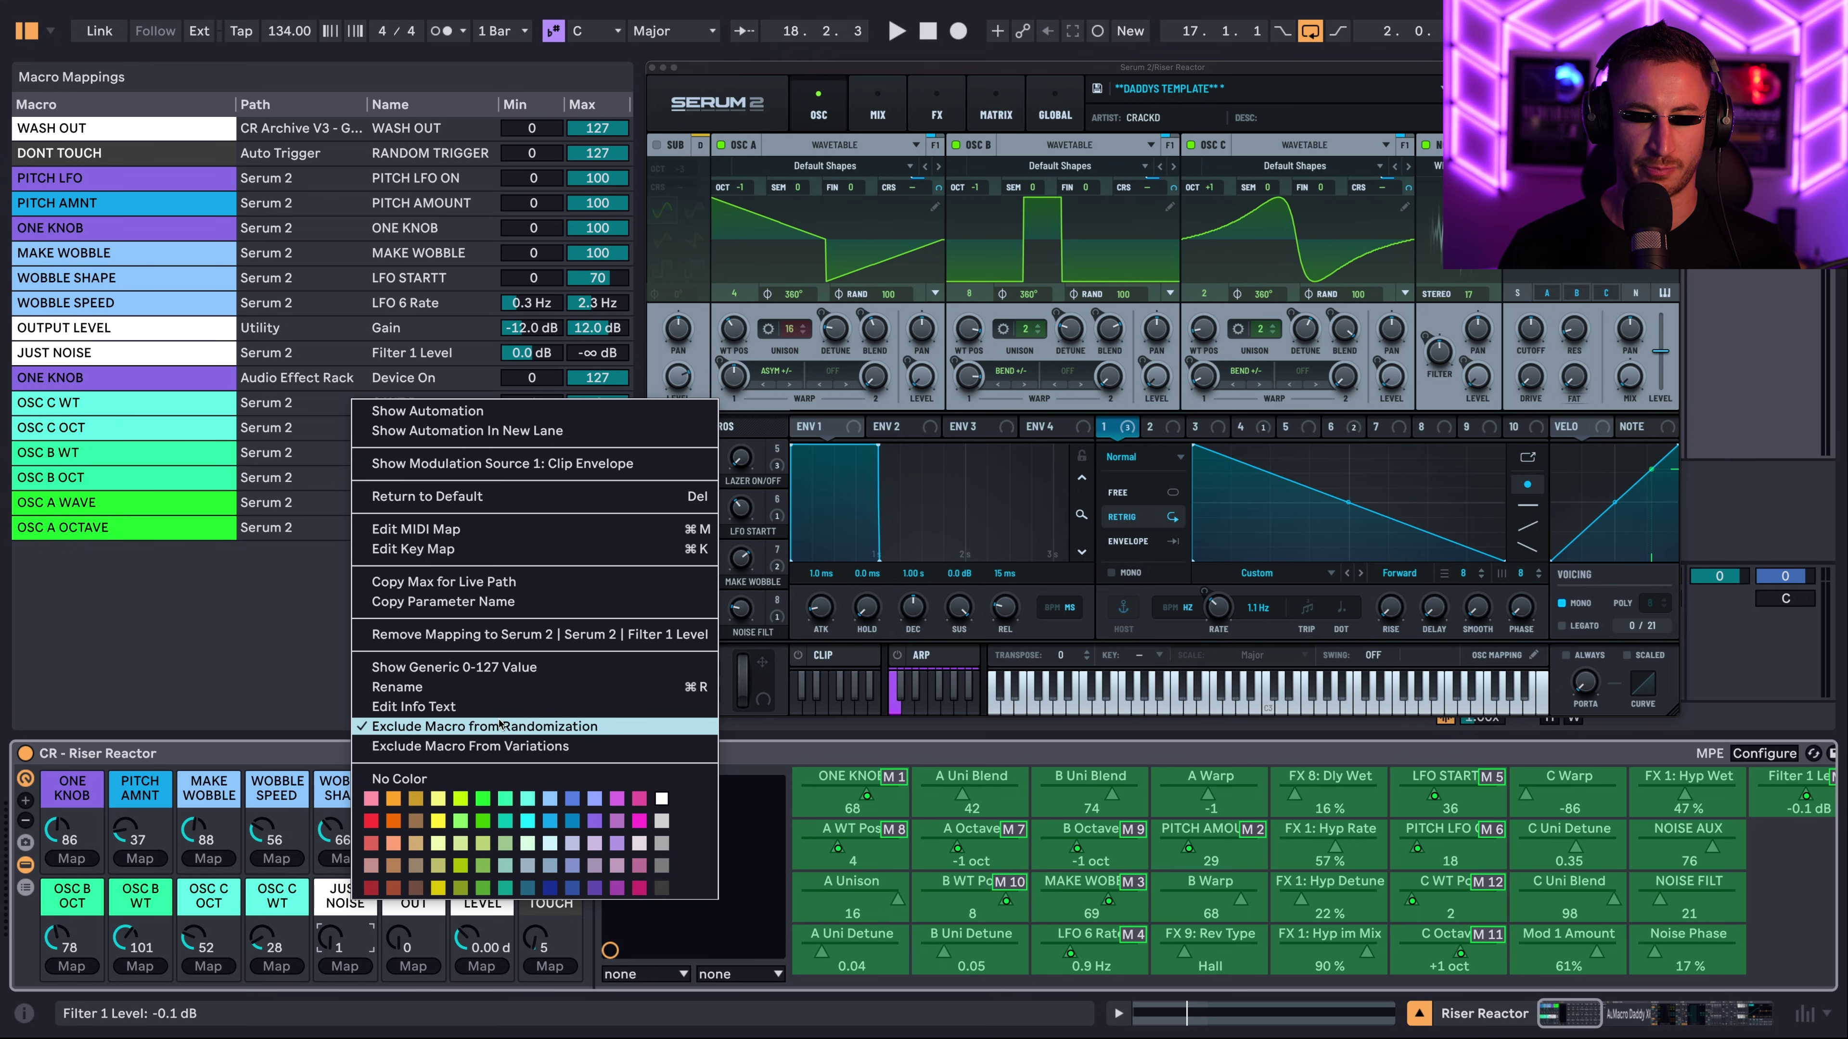
pyautogui.click(341, 913)
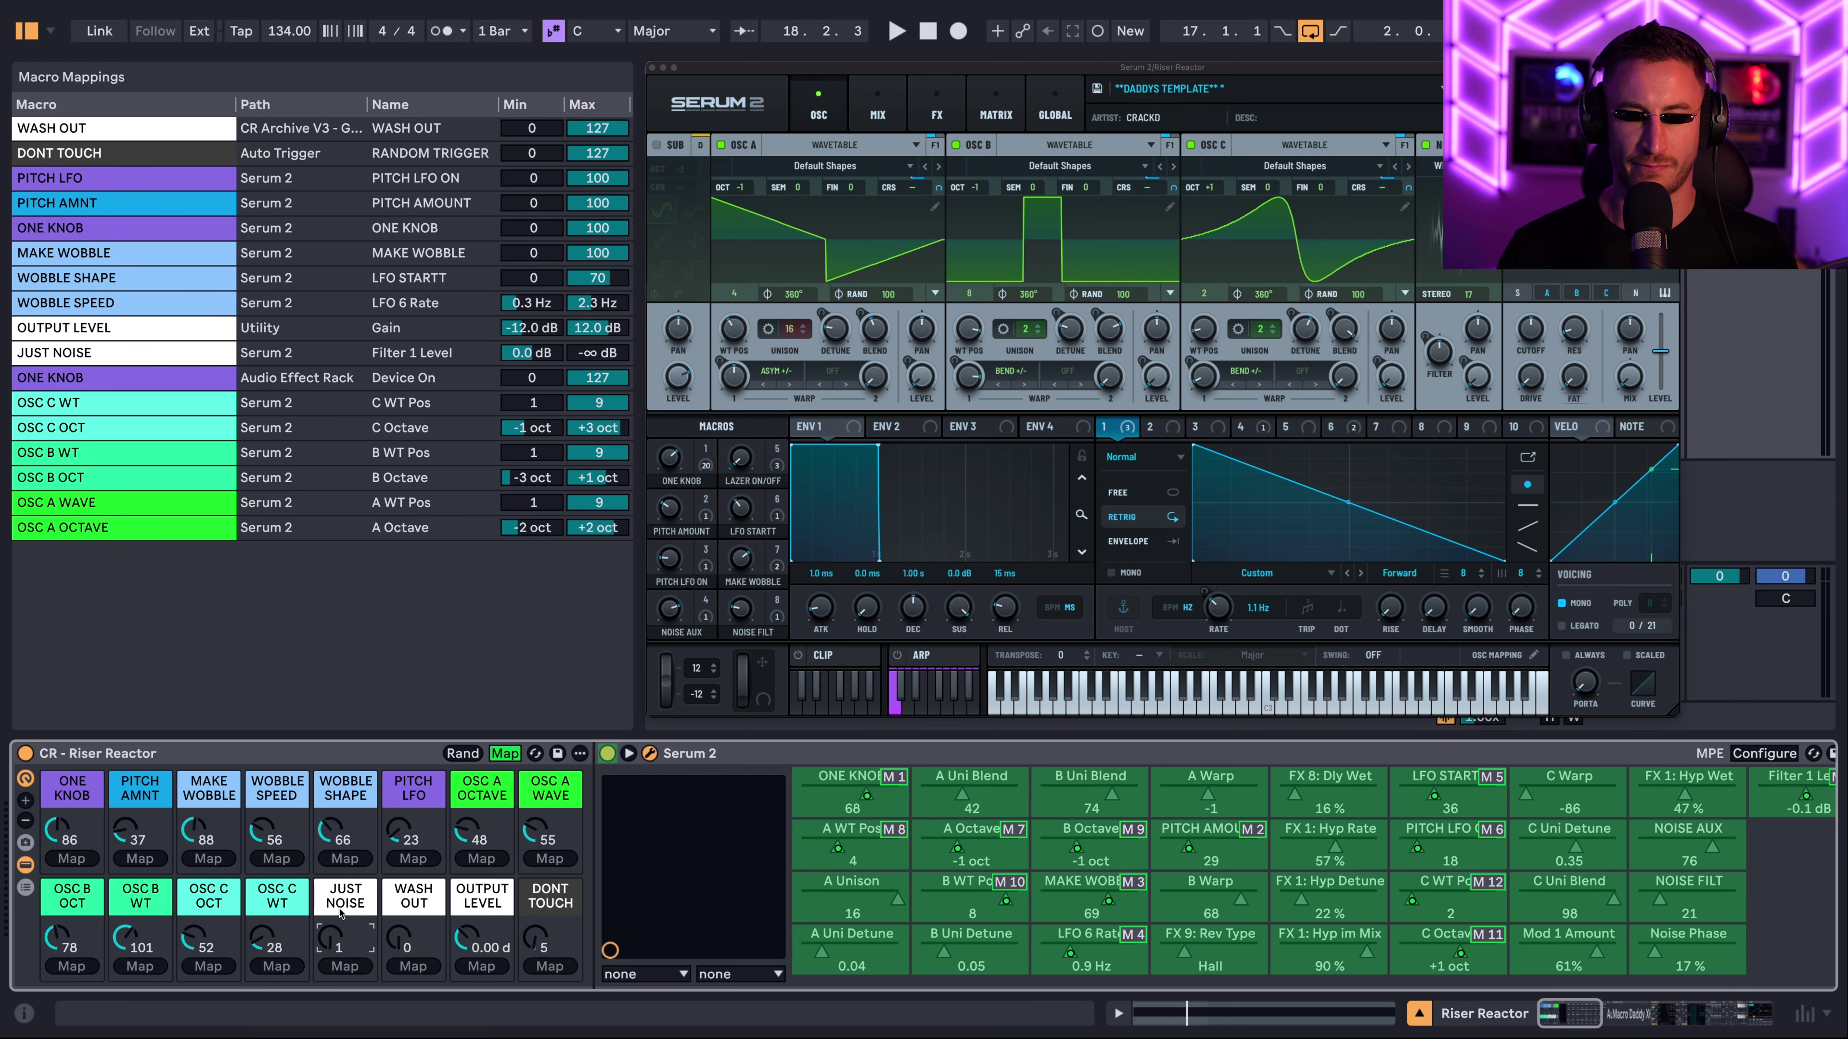
pyautogui.moveTo(331, 939); pyautogui.dragTo(332, 953)
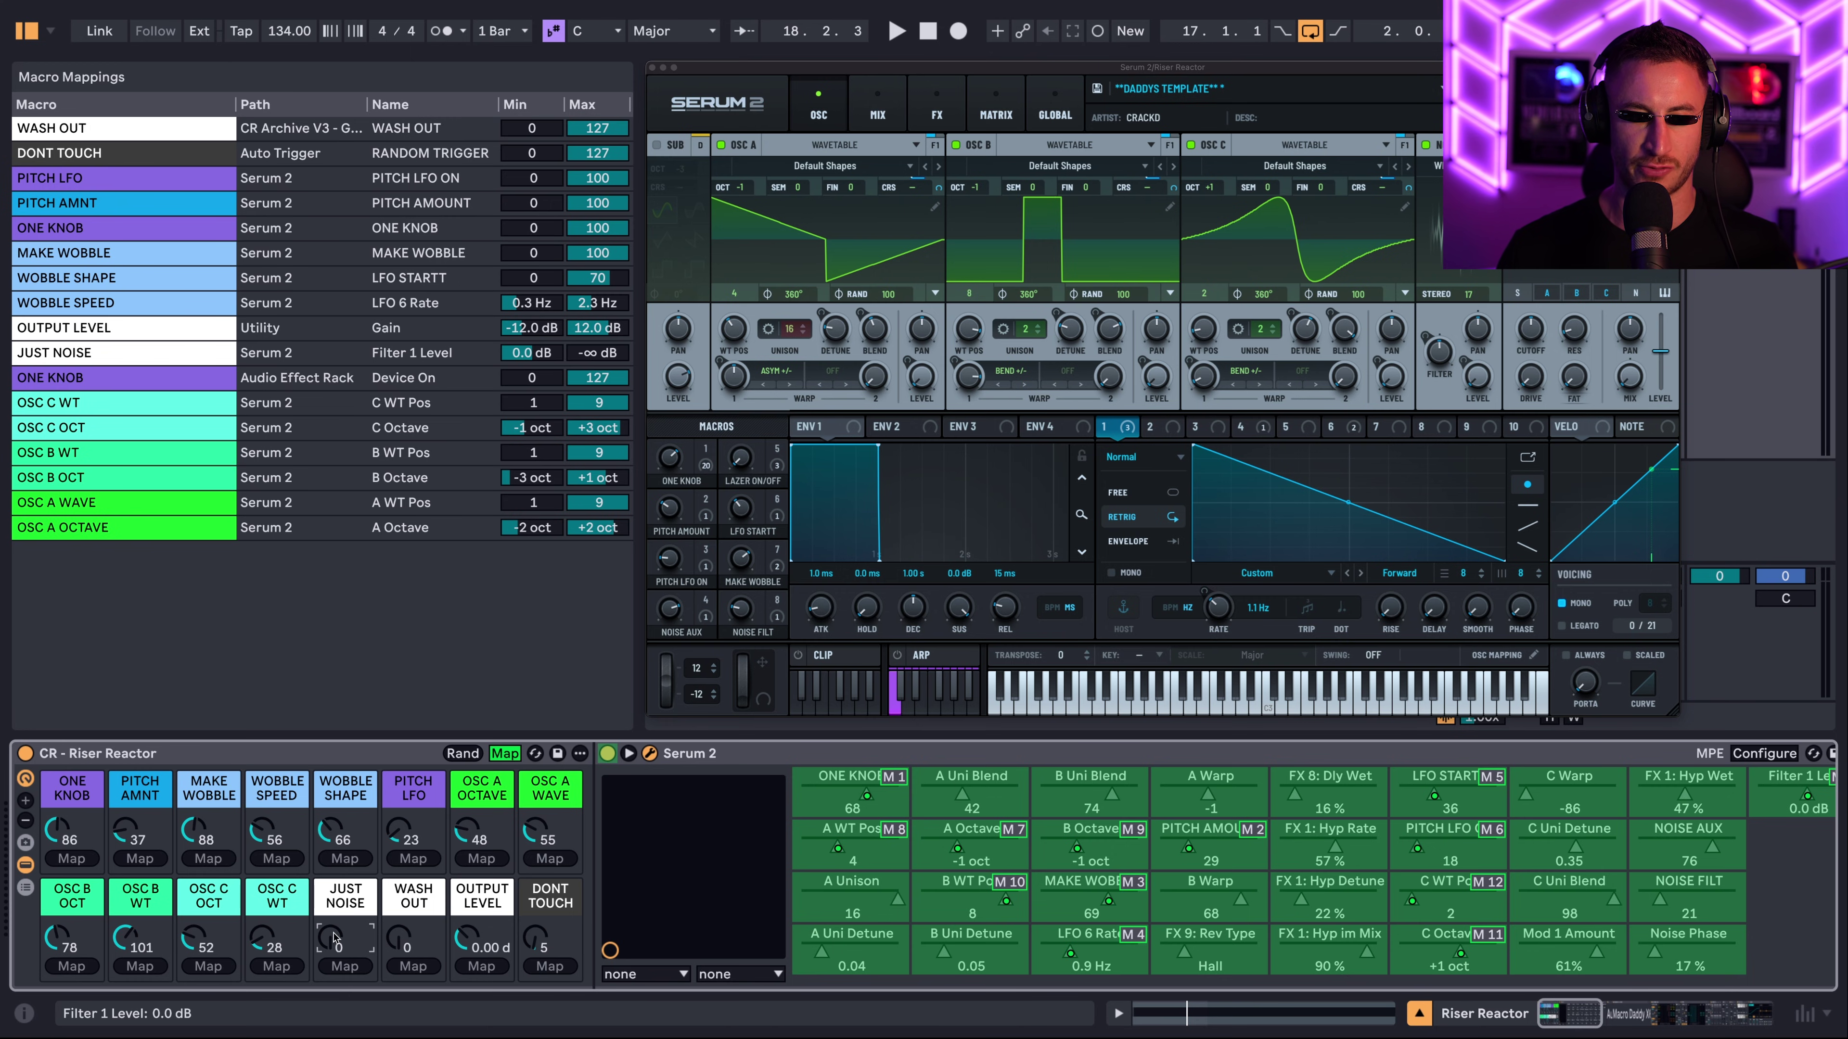
pyautogui.rightClick(334, 903)
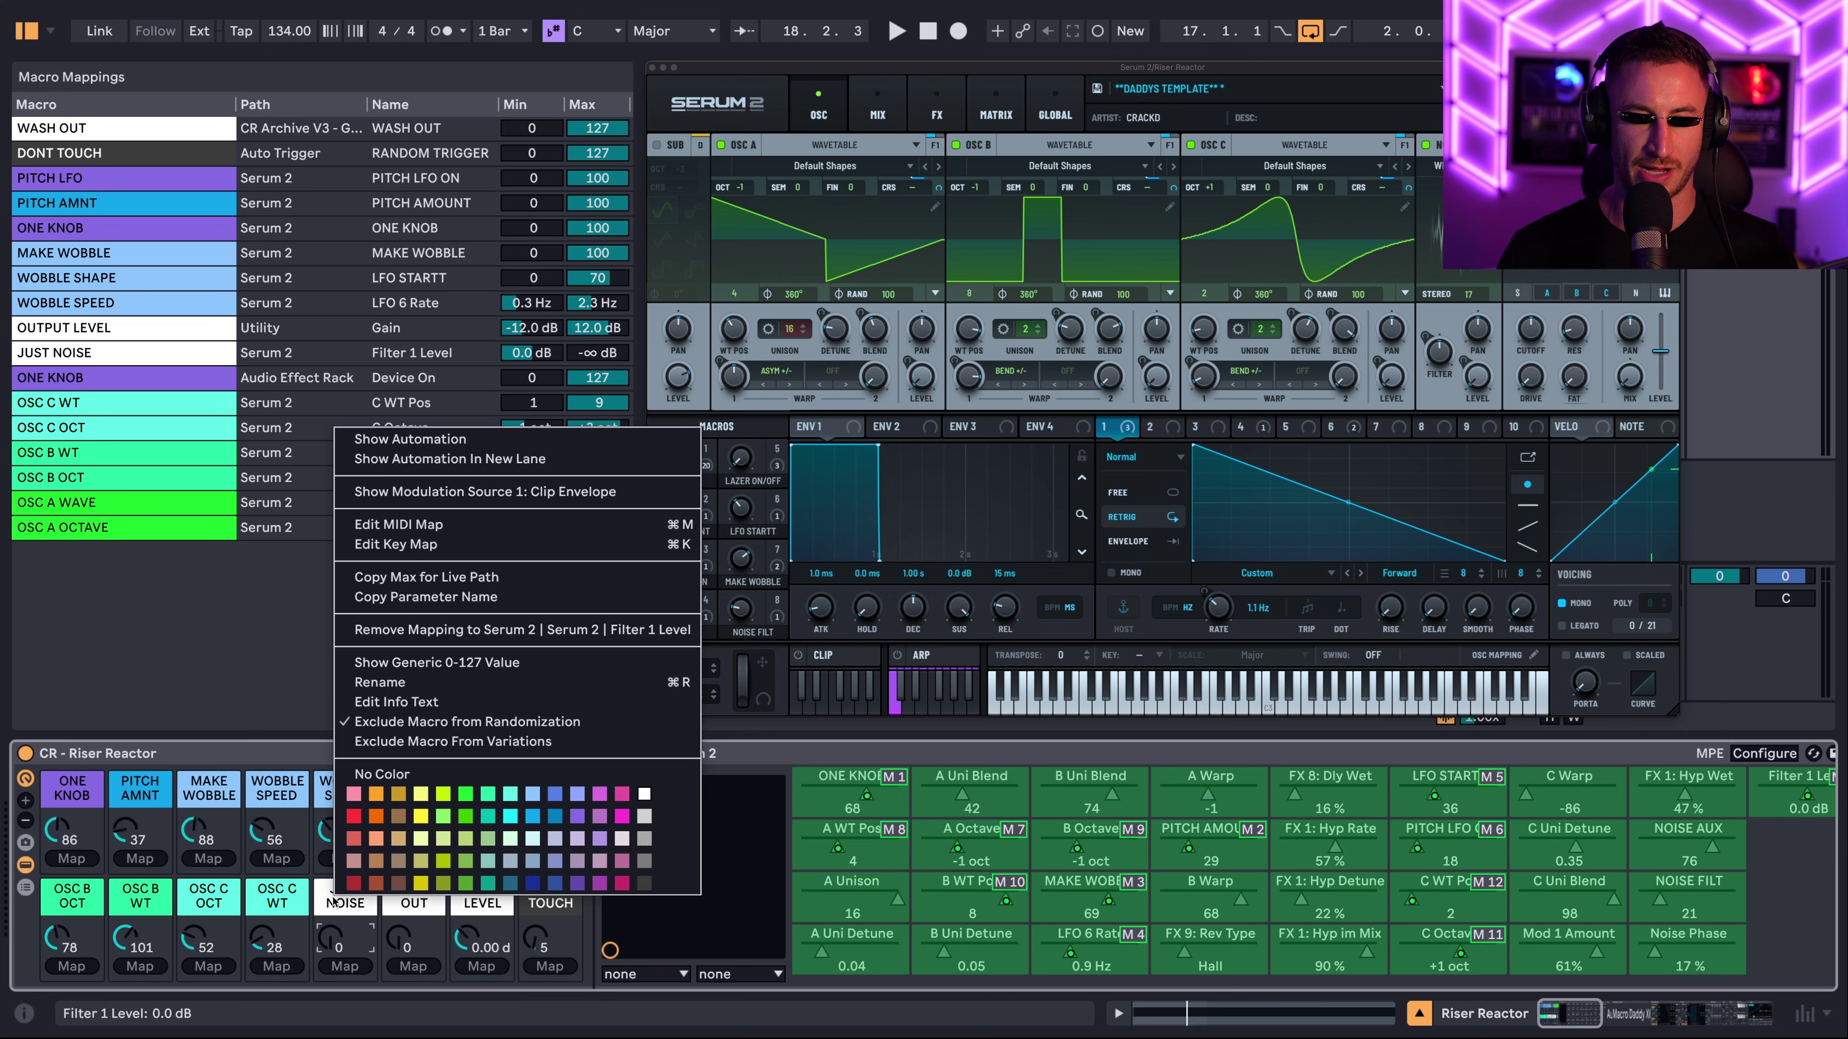
pyautogui.click(468, 722)
# - Set the WASH OUT macro to 60 and audition the riser
pyautogui.moveTo(399, 939); pyautogui.dragTo(398, 896)
pyautogui.press('space')
pyautogui.press('space')
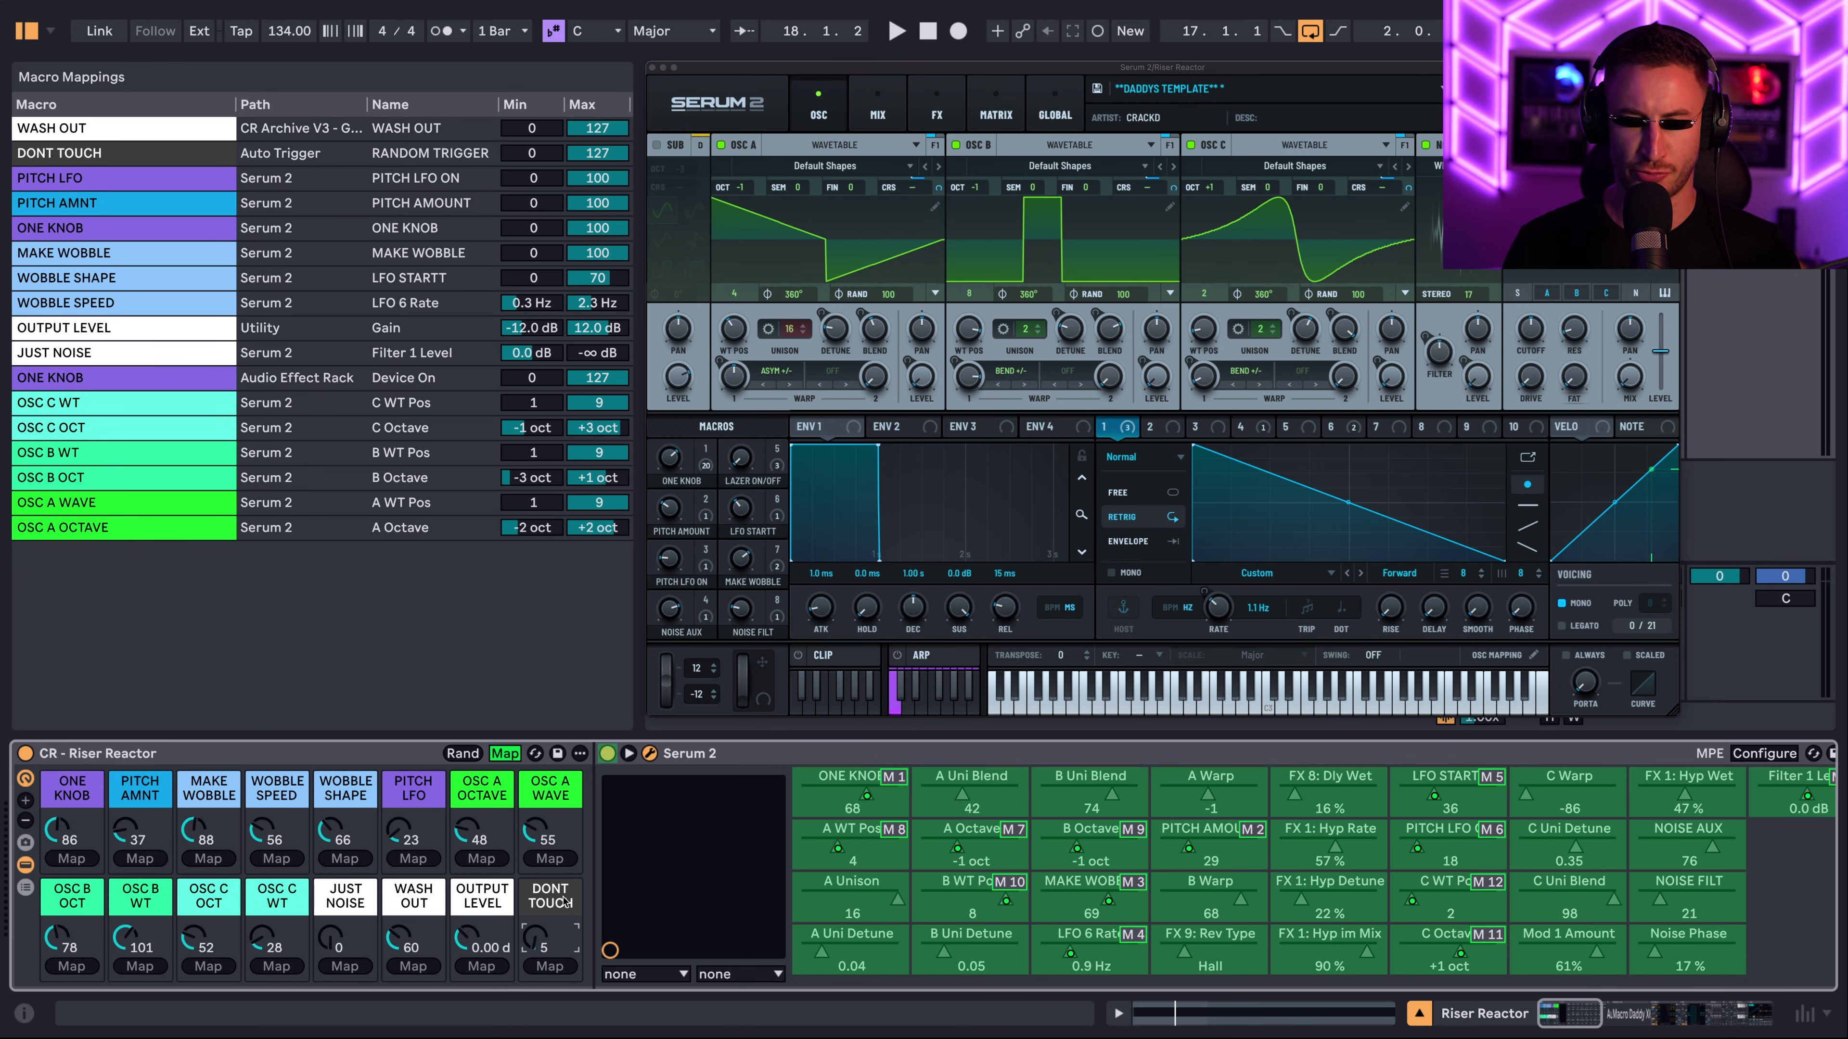
# - Examine the rack's device chain past Serum 2, including Auto Trigger, Macro Daddy X64 and the multiband compressor
pyautogui.hscroll(5, 756, 800)
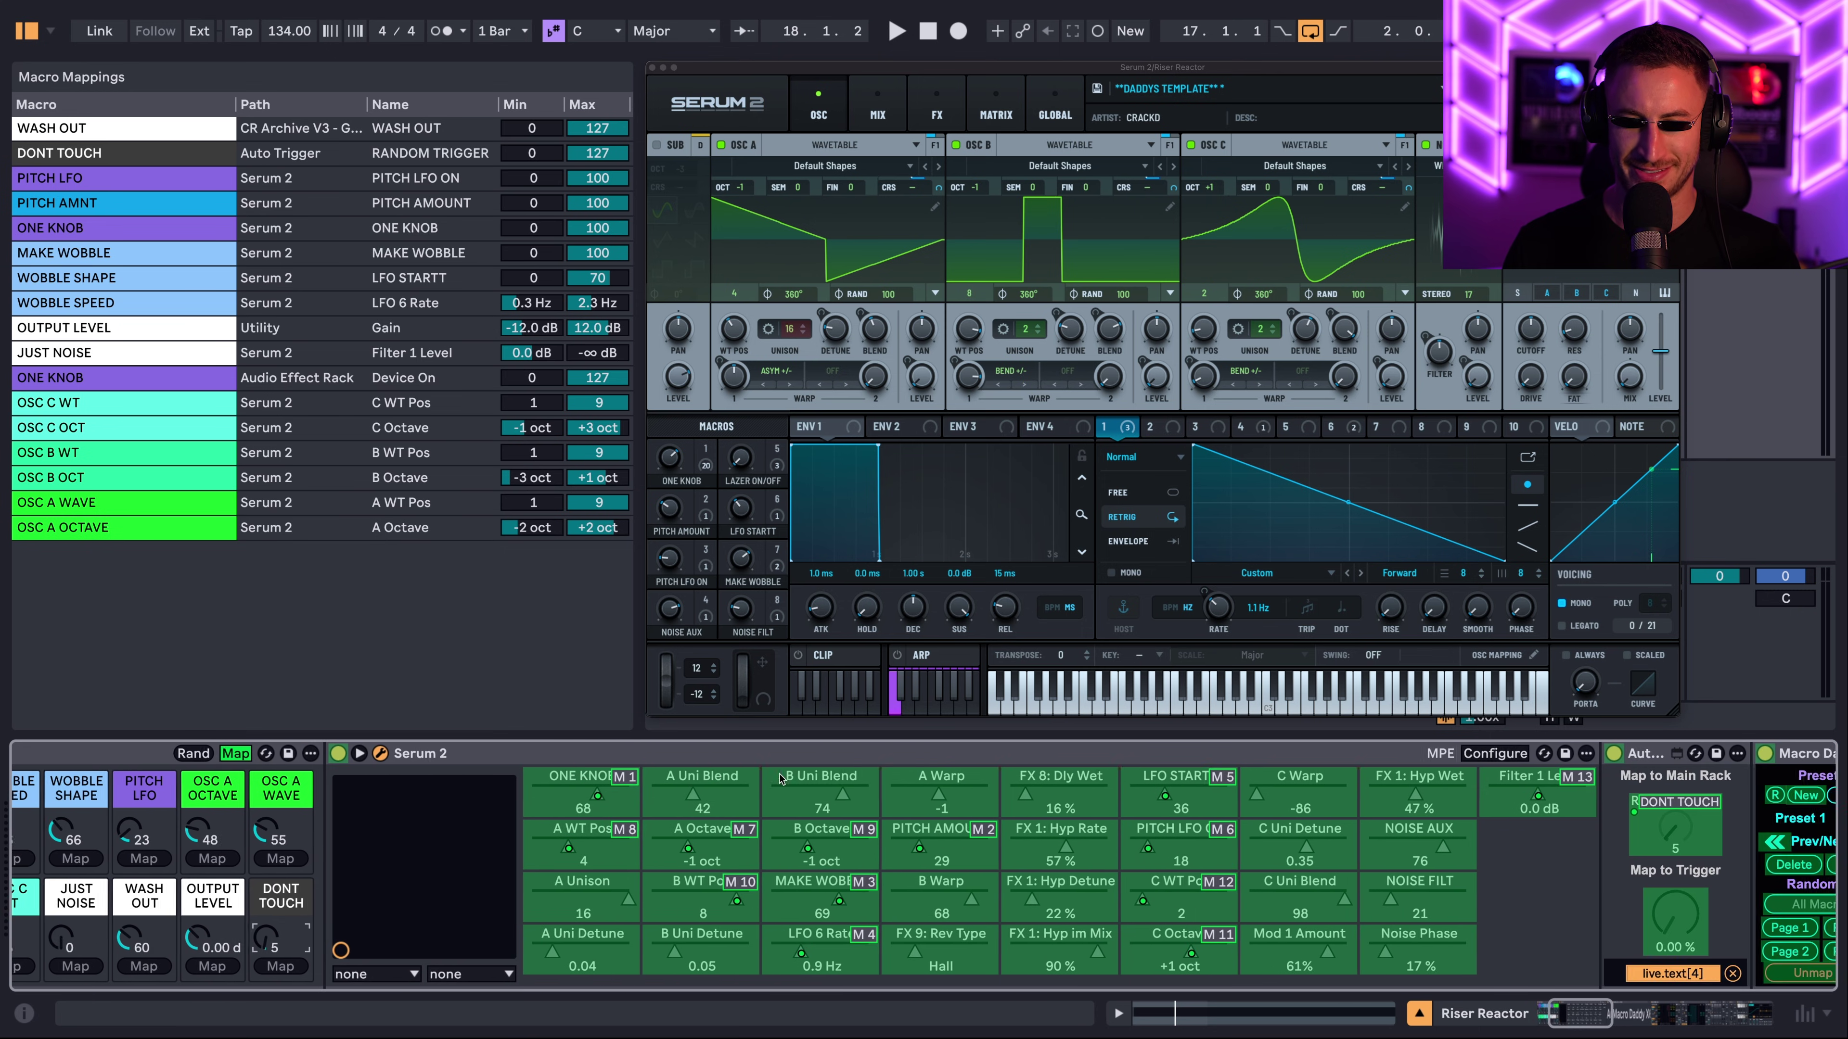
pyautogui.hscroll(-5, 781, 779)
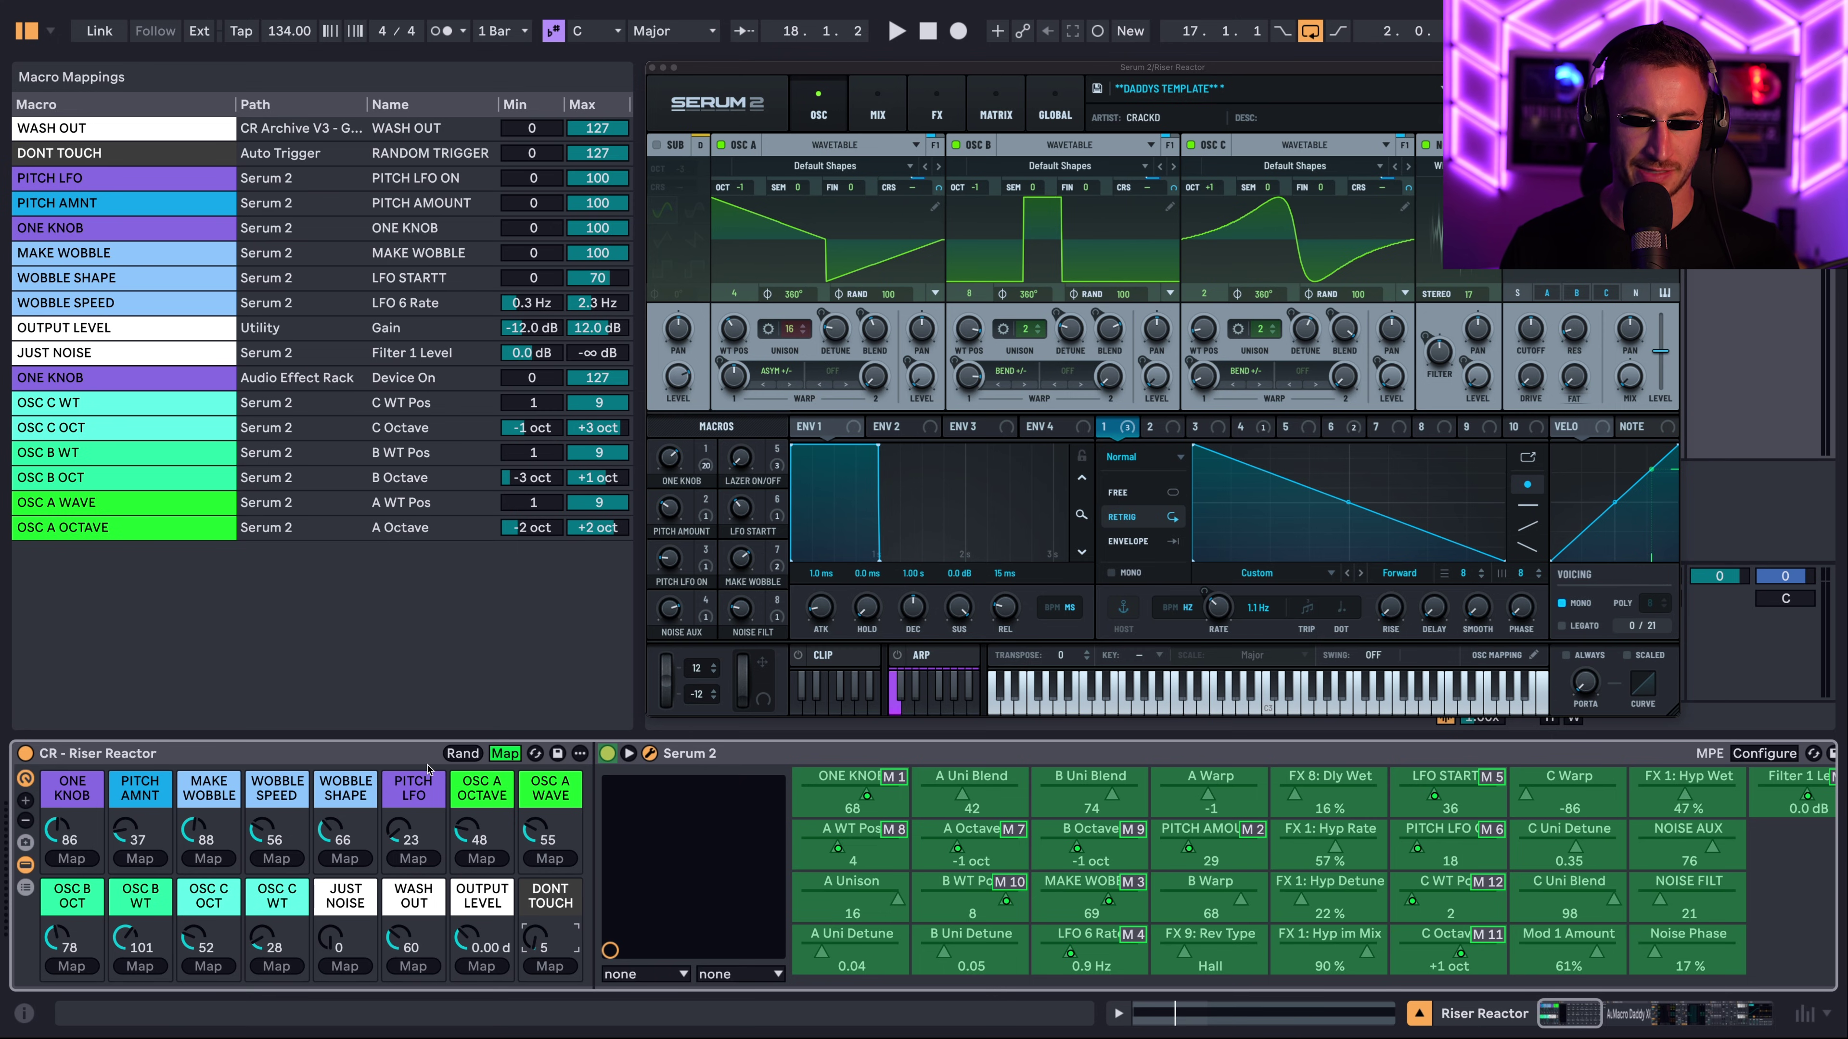
pyautogui.hscroll(3, 691, 835)
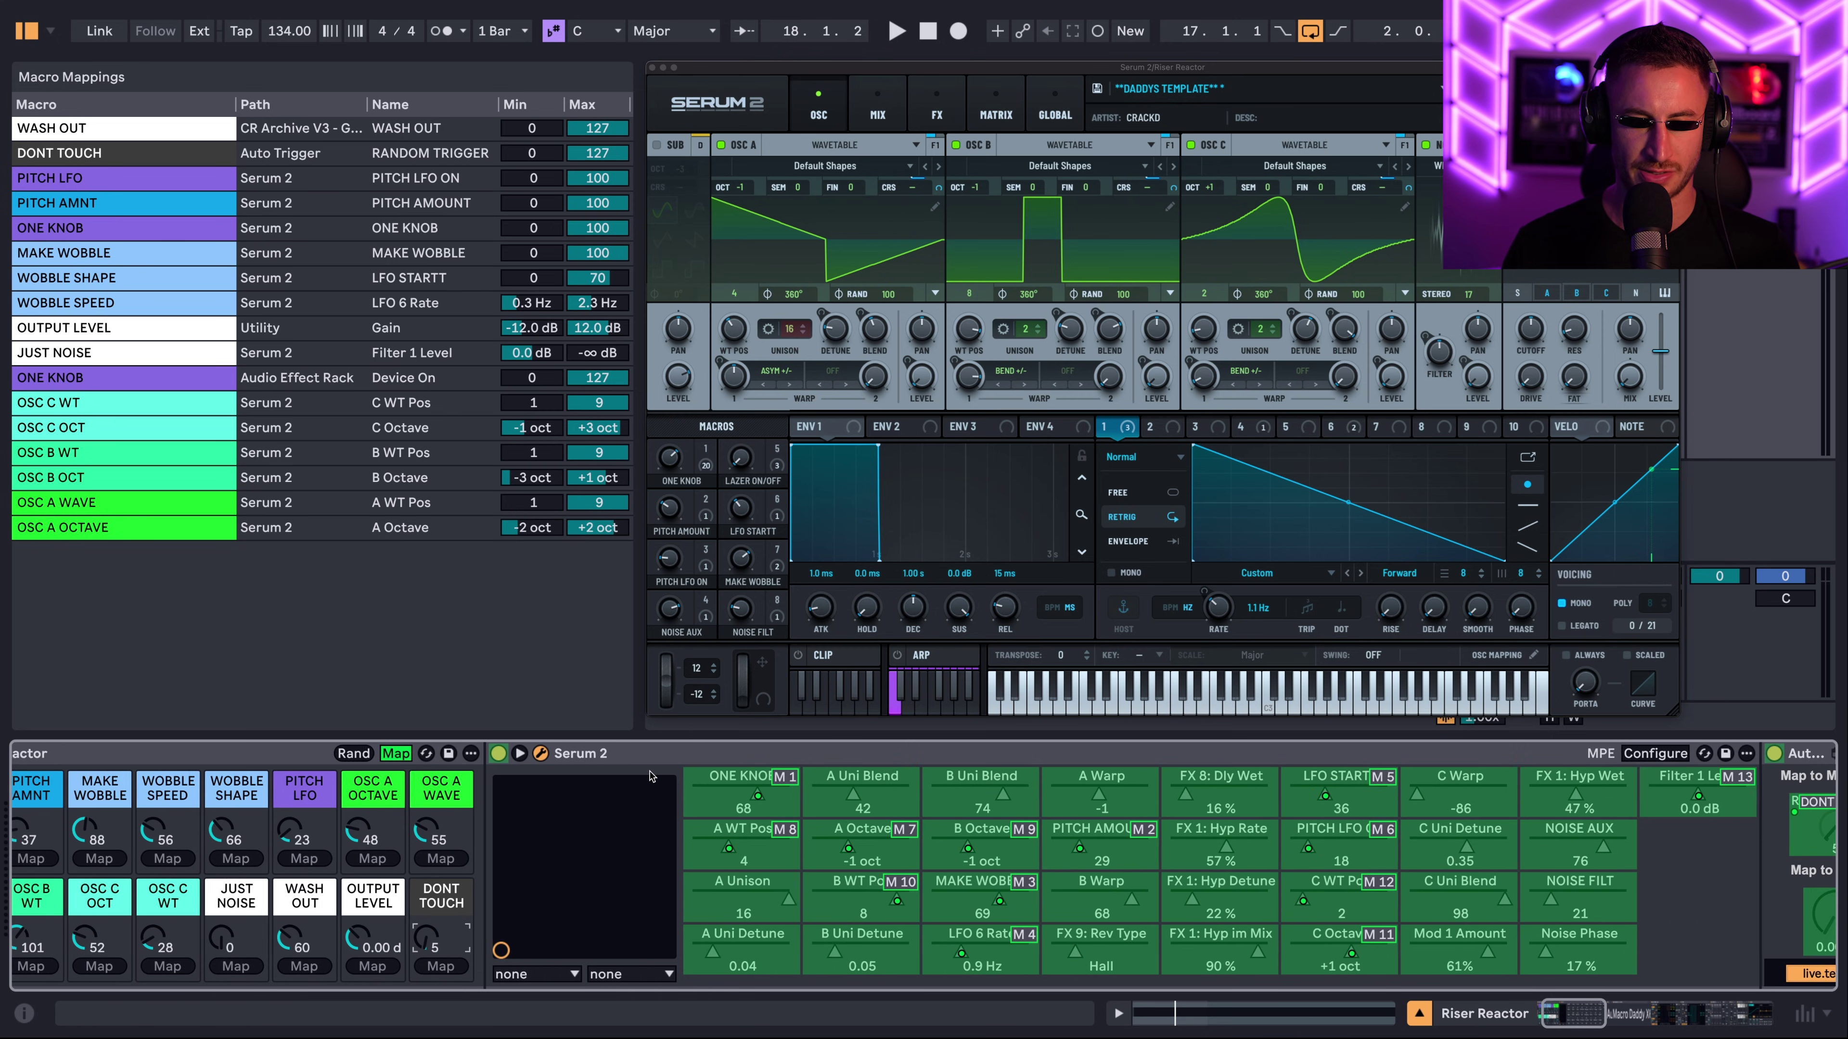
pyautogui.hscroll(5, 691, 834)
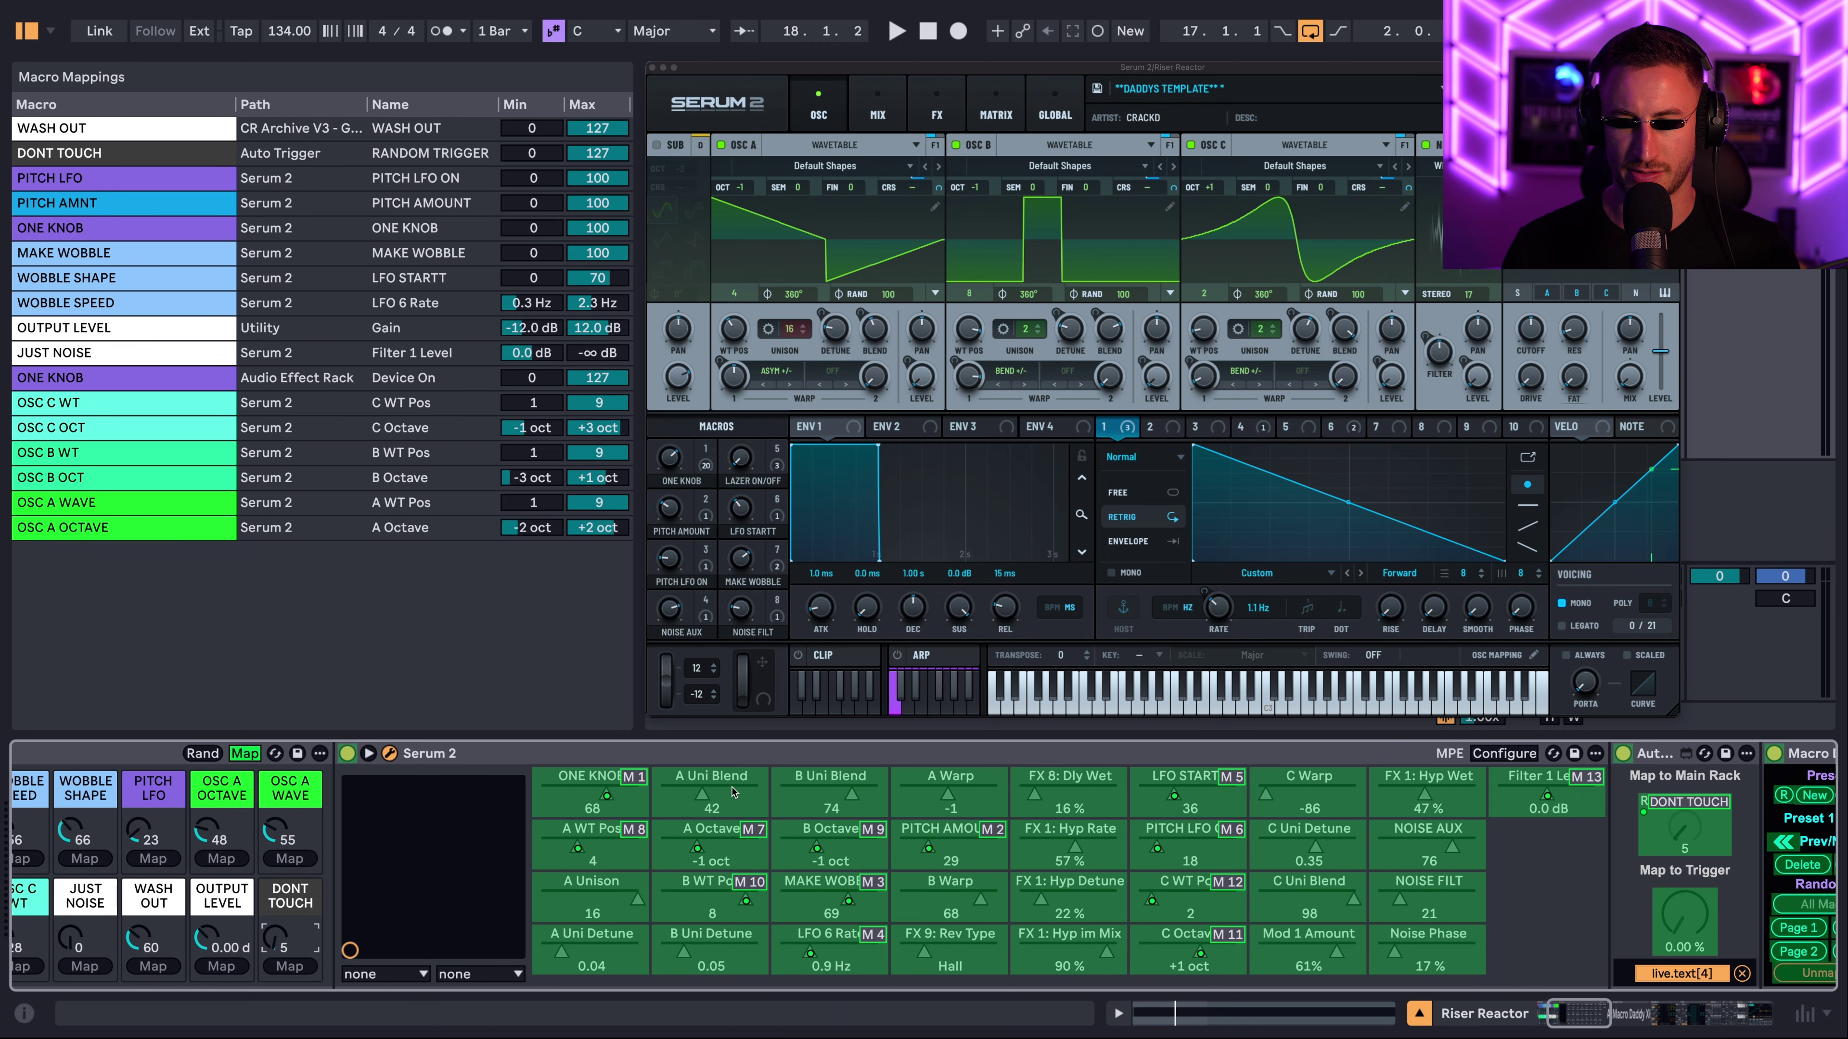
pyautogui.hscroll(5, 733, 792)
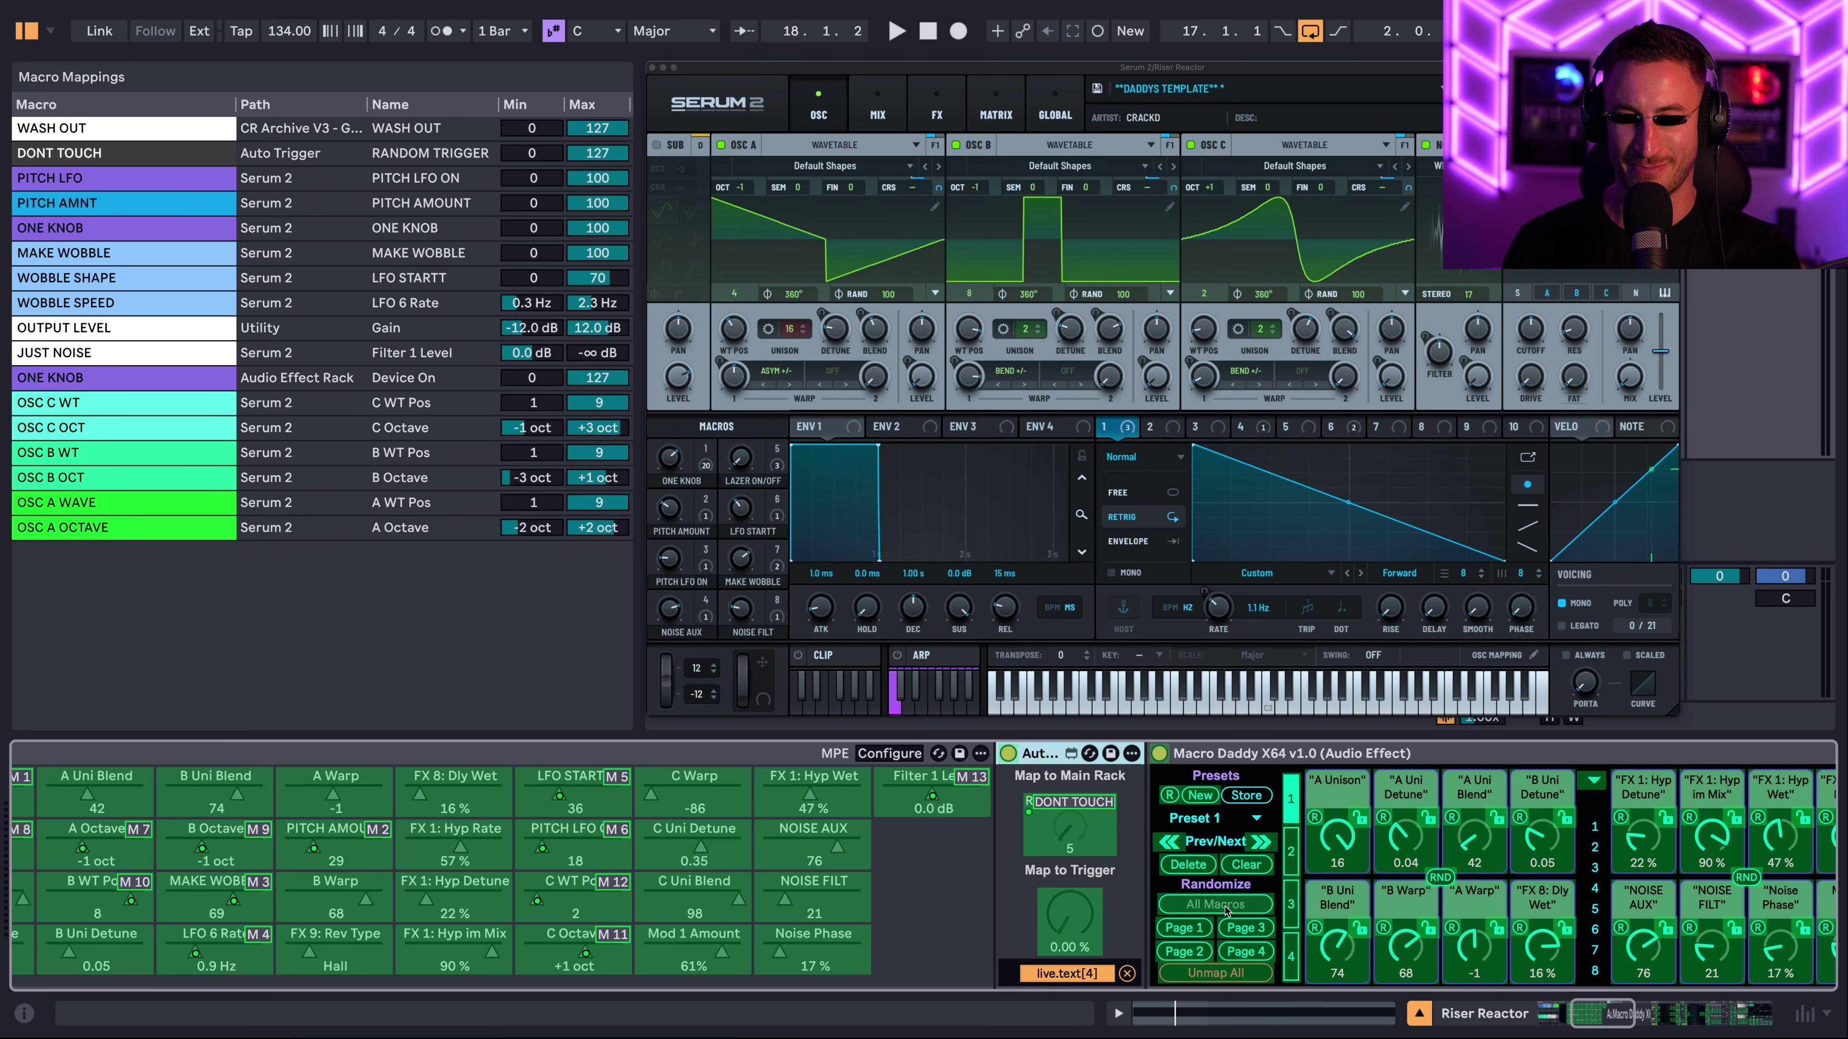
pyautogui.hscroll(10, 1226, 911)
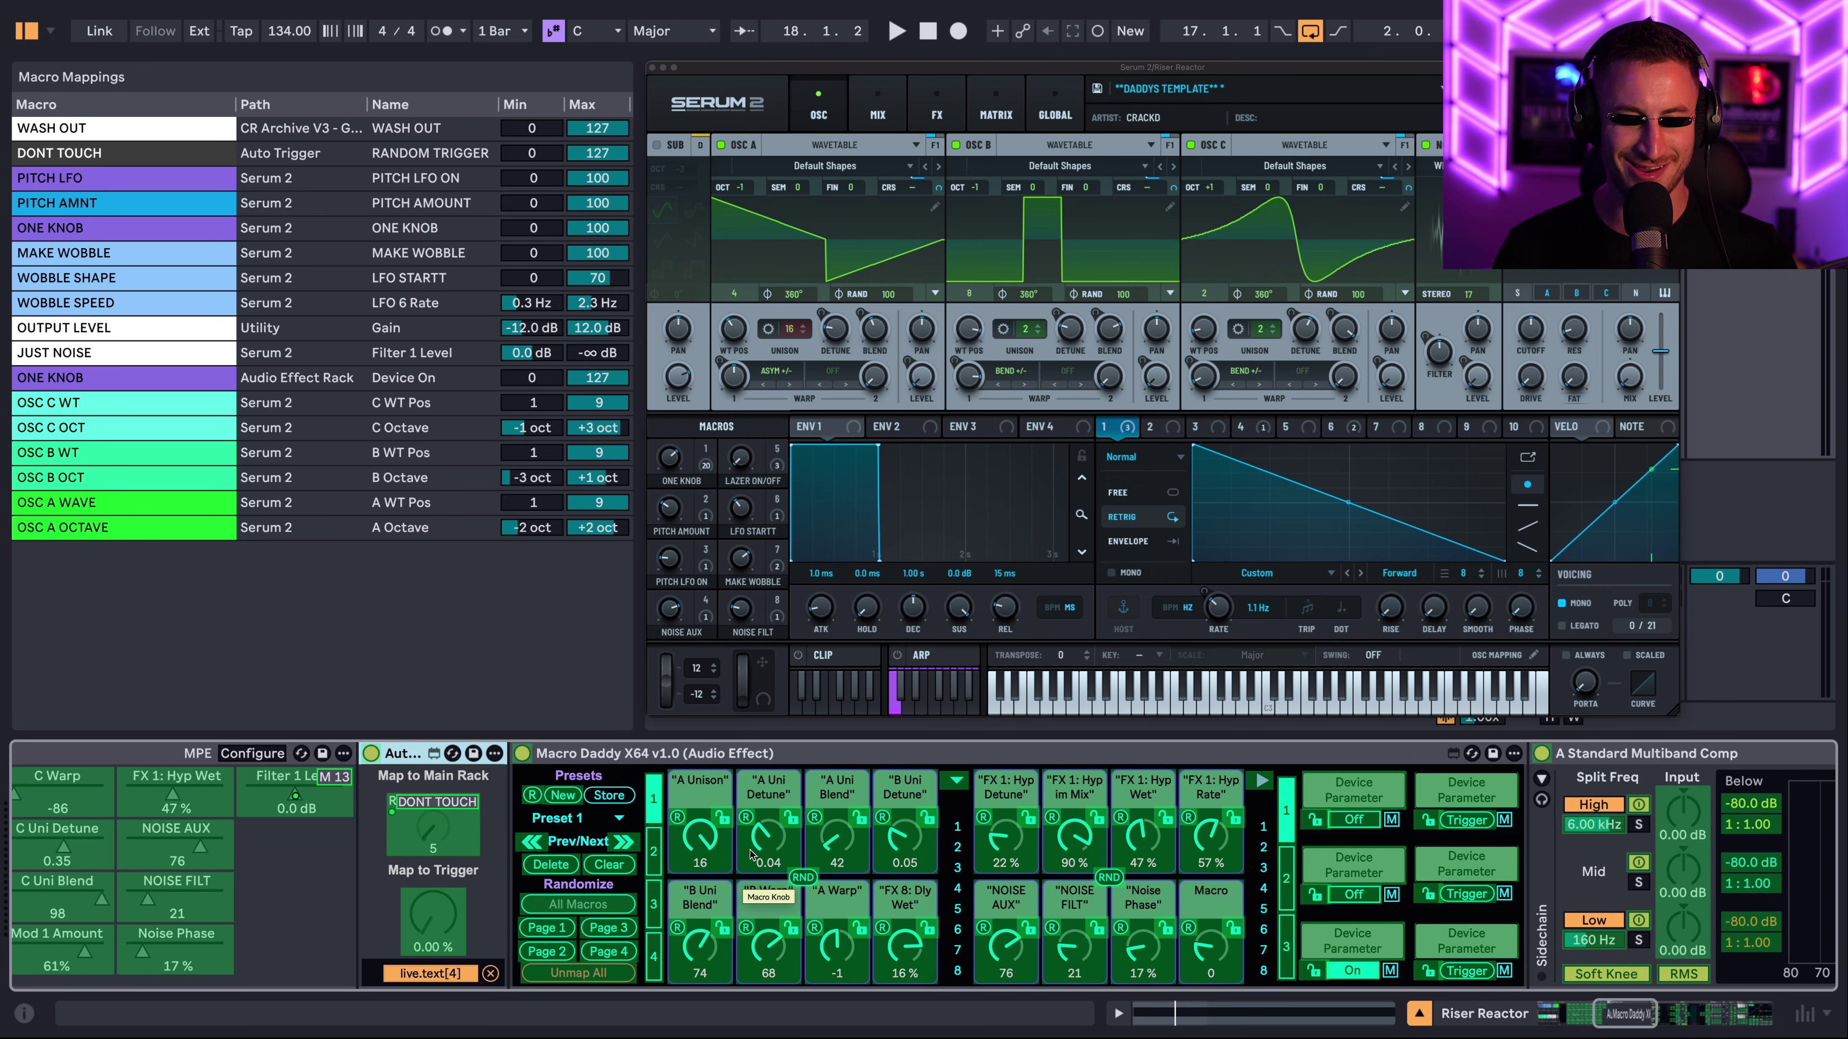
pyautogui.hscroll(-15, 751, 855)
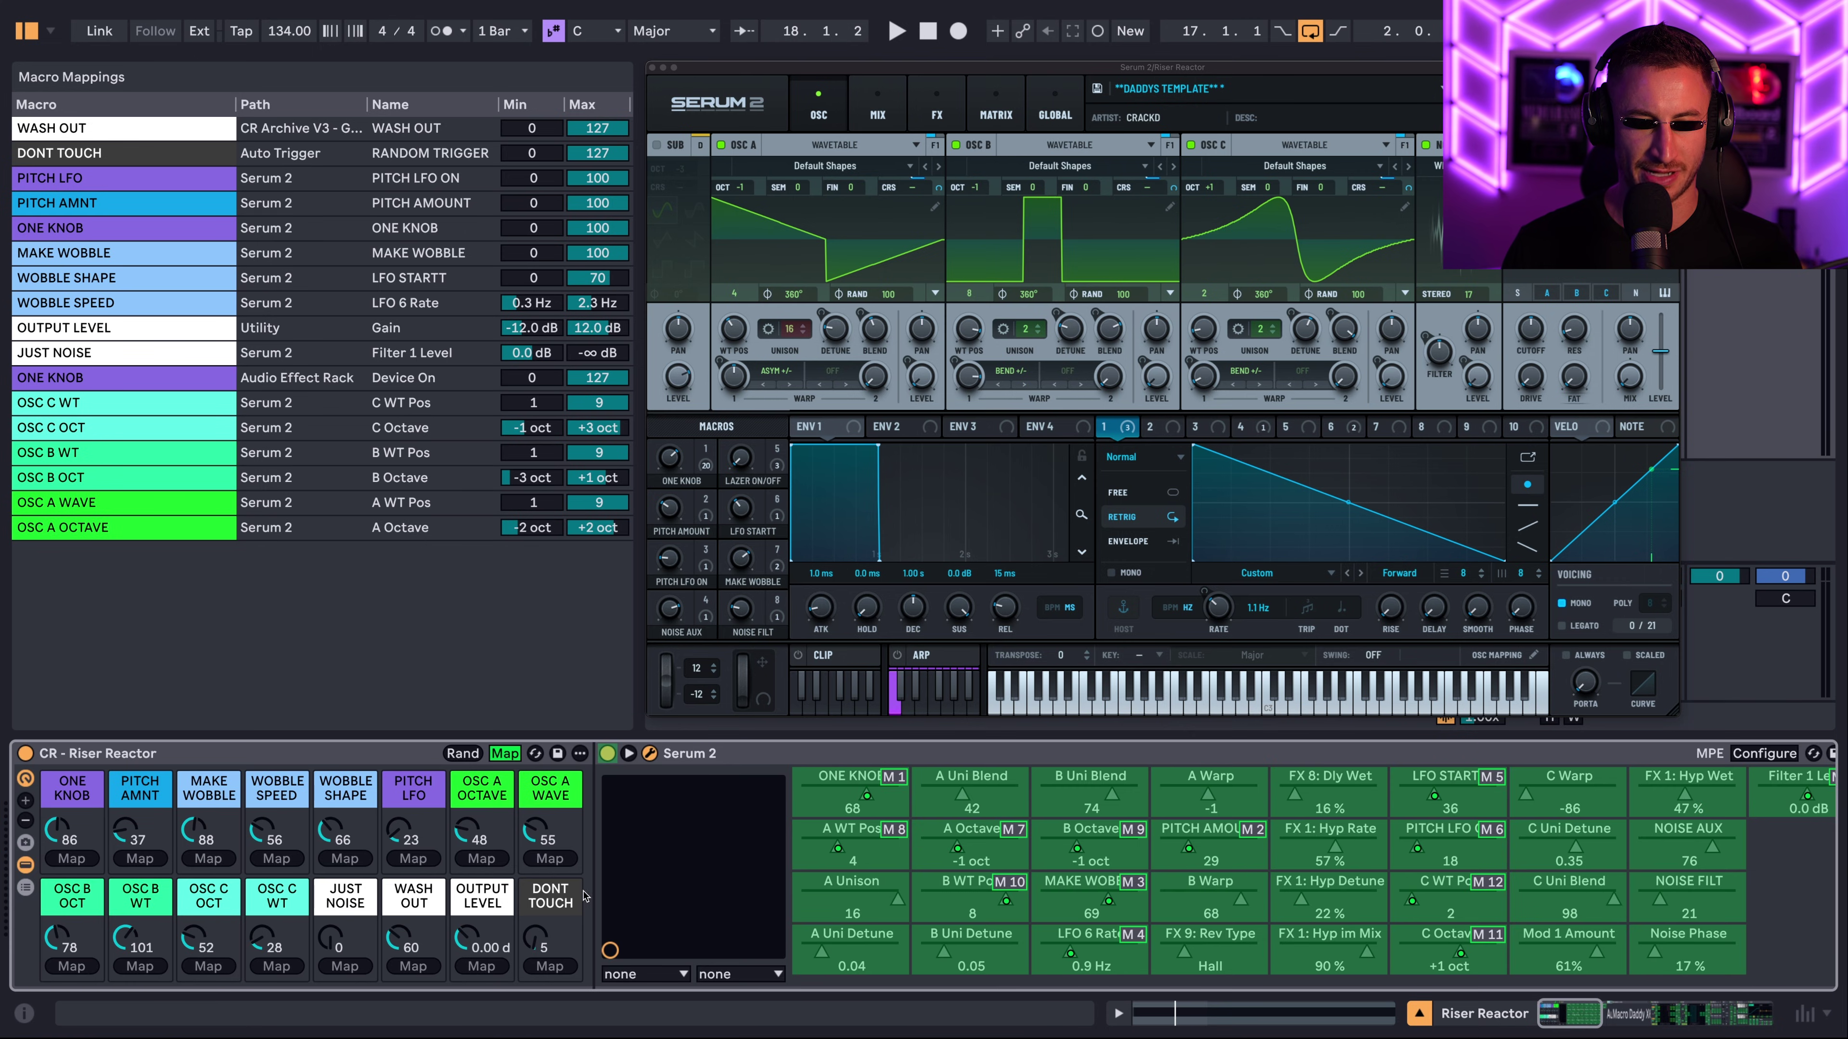
# - Collapse the Serum 2 device outside macro mapping mode and randomize the Riser Reactor macros three times
pyautogui.press('Escape')
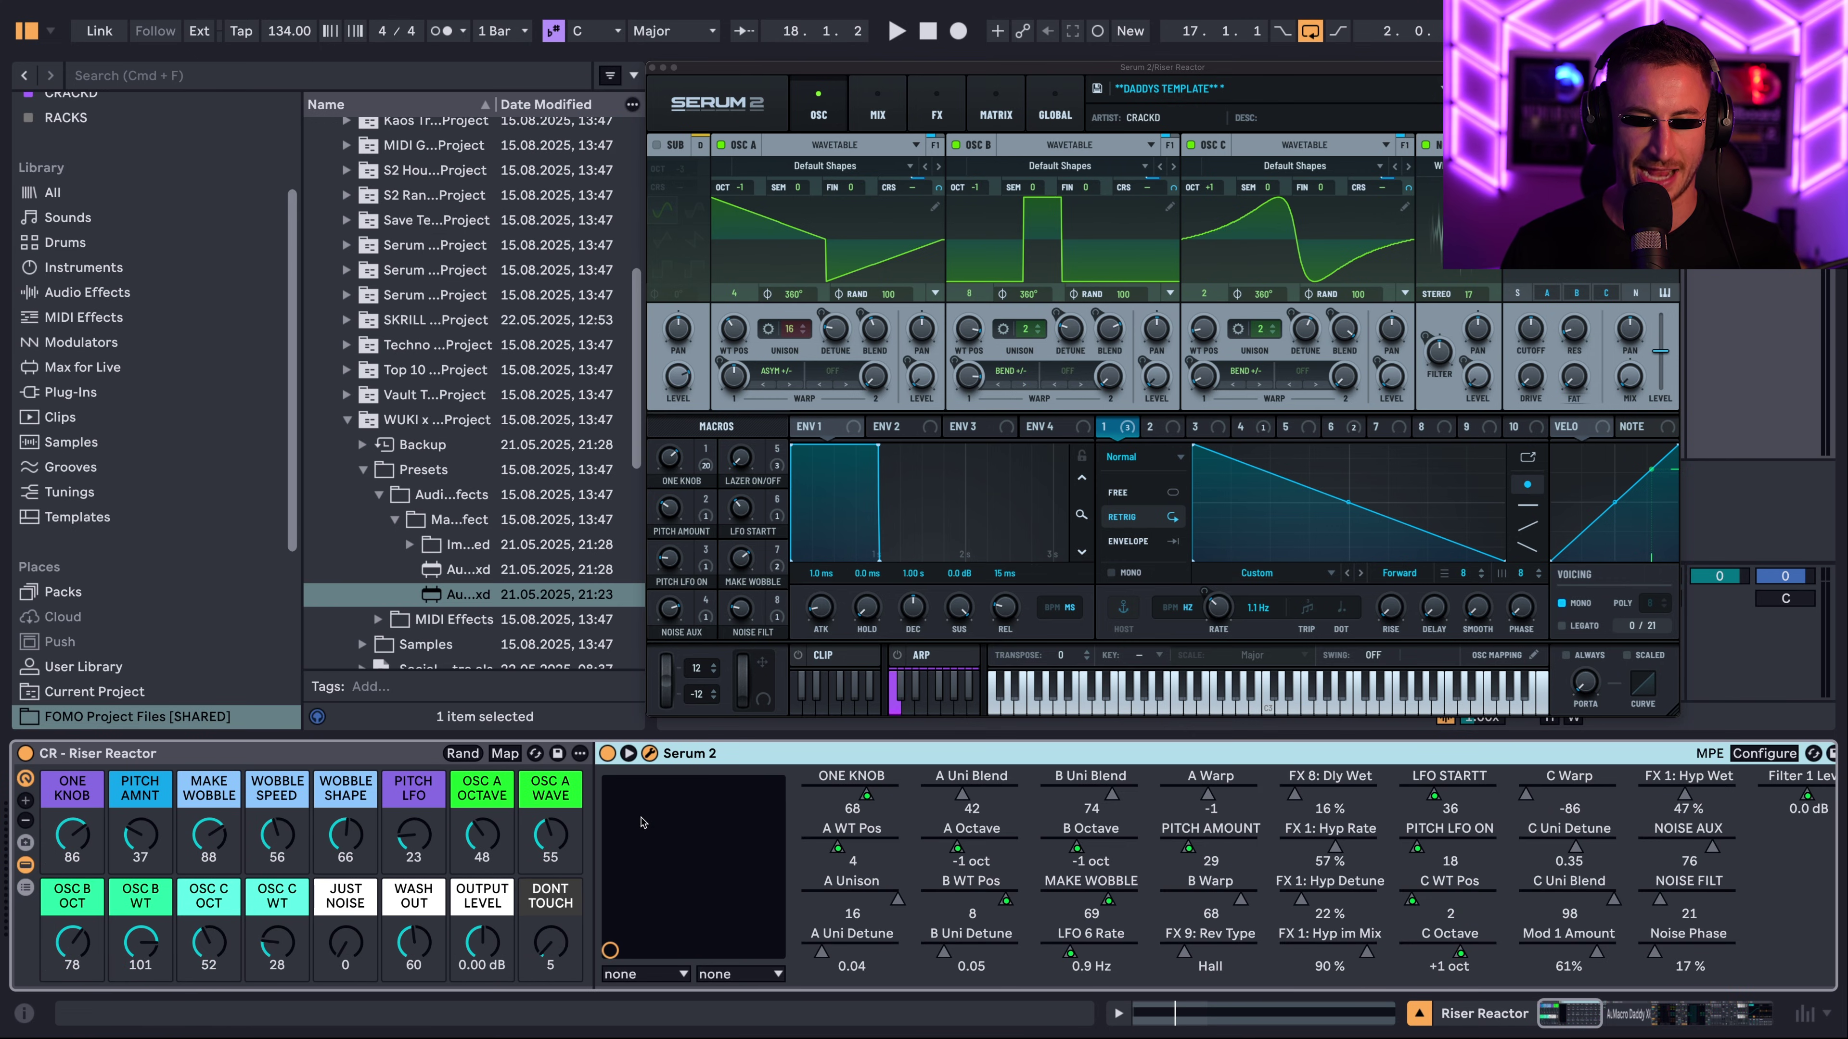
pyautogui.doubleClick(684, 755)
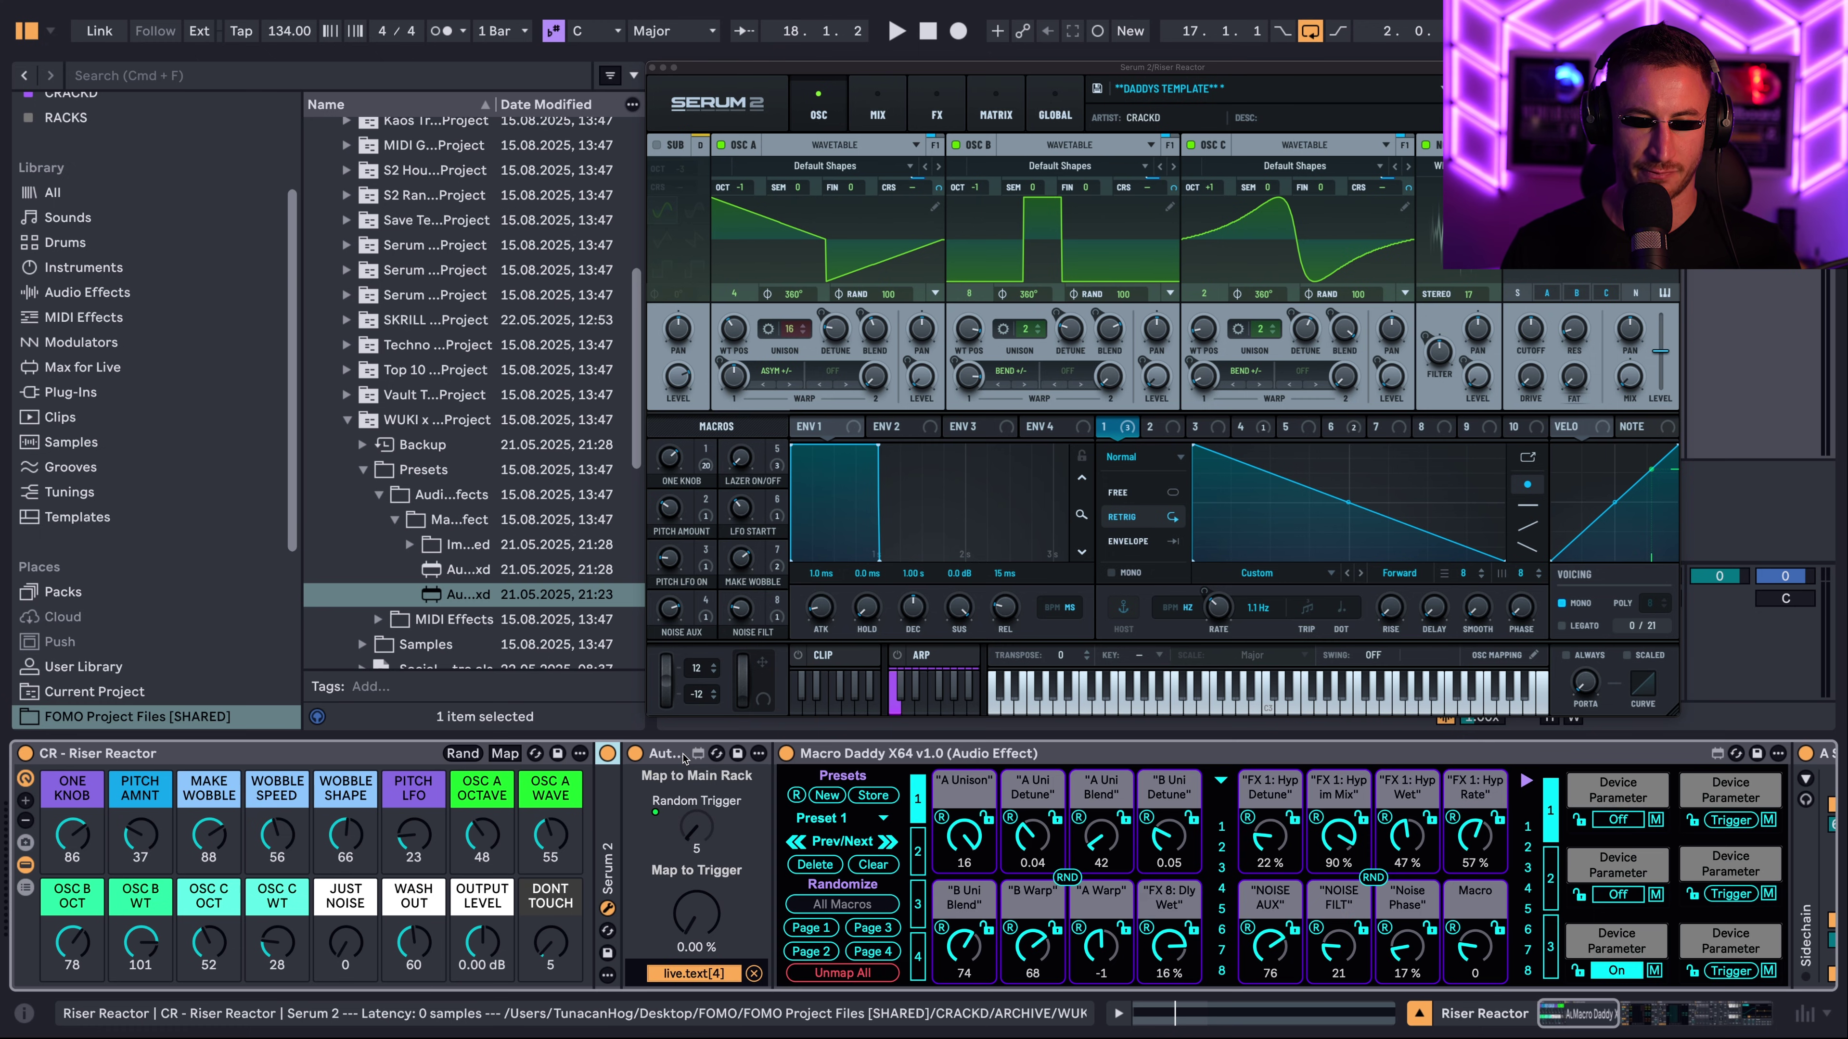
pyautogui.click(466, 754)
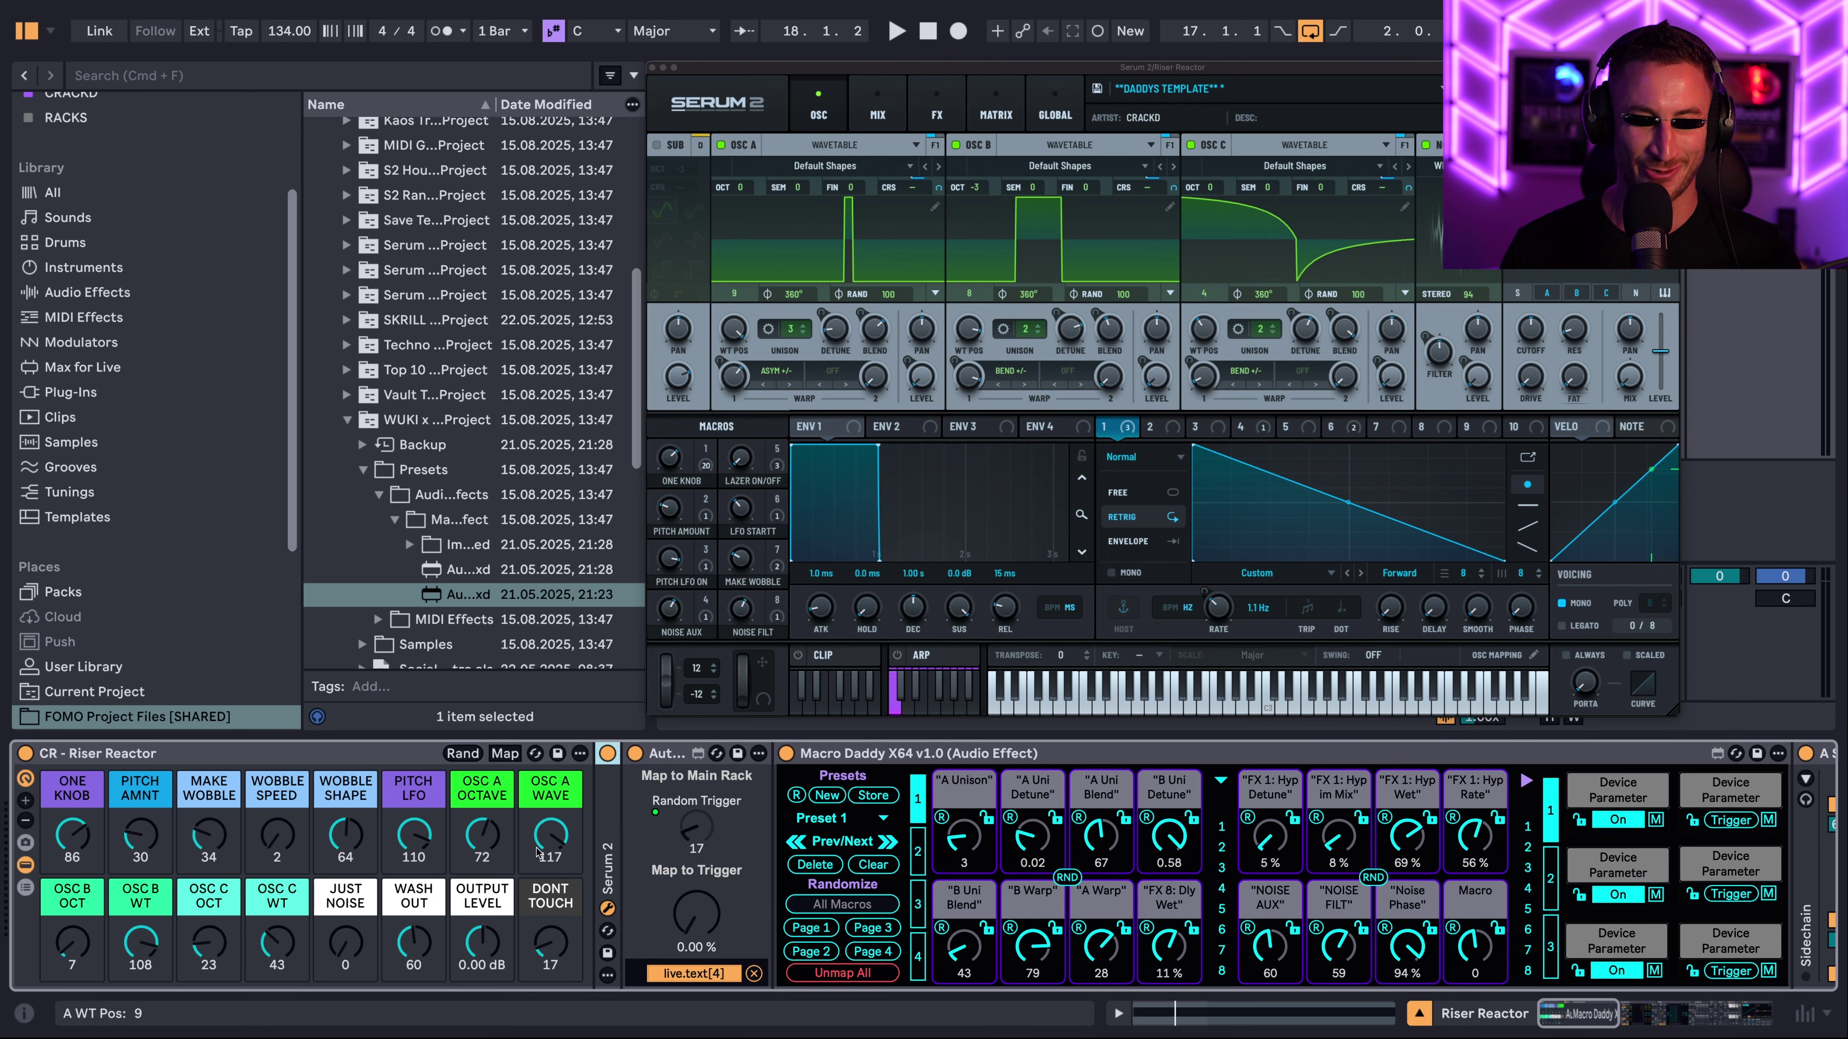
pyautogui.click(460, 755)
pyautogui.click(458, 757)
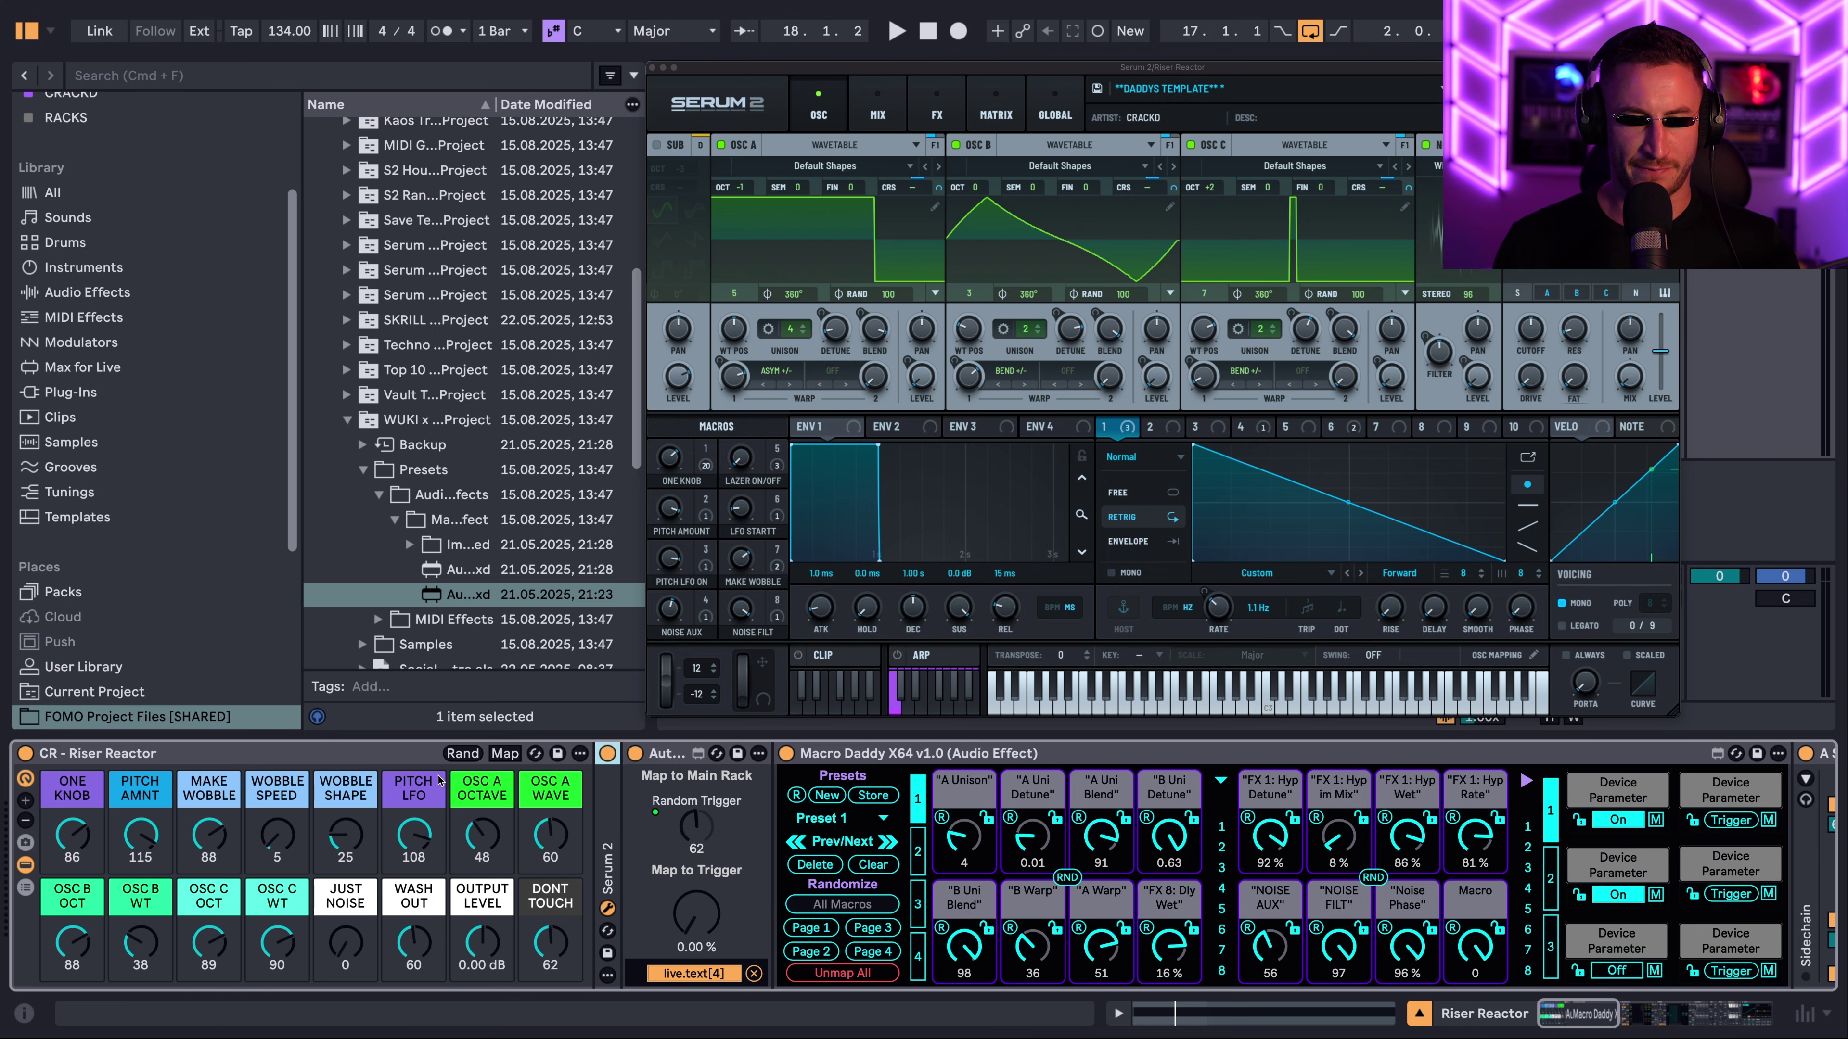
pyautogui.click(333, 765)
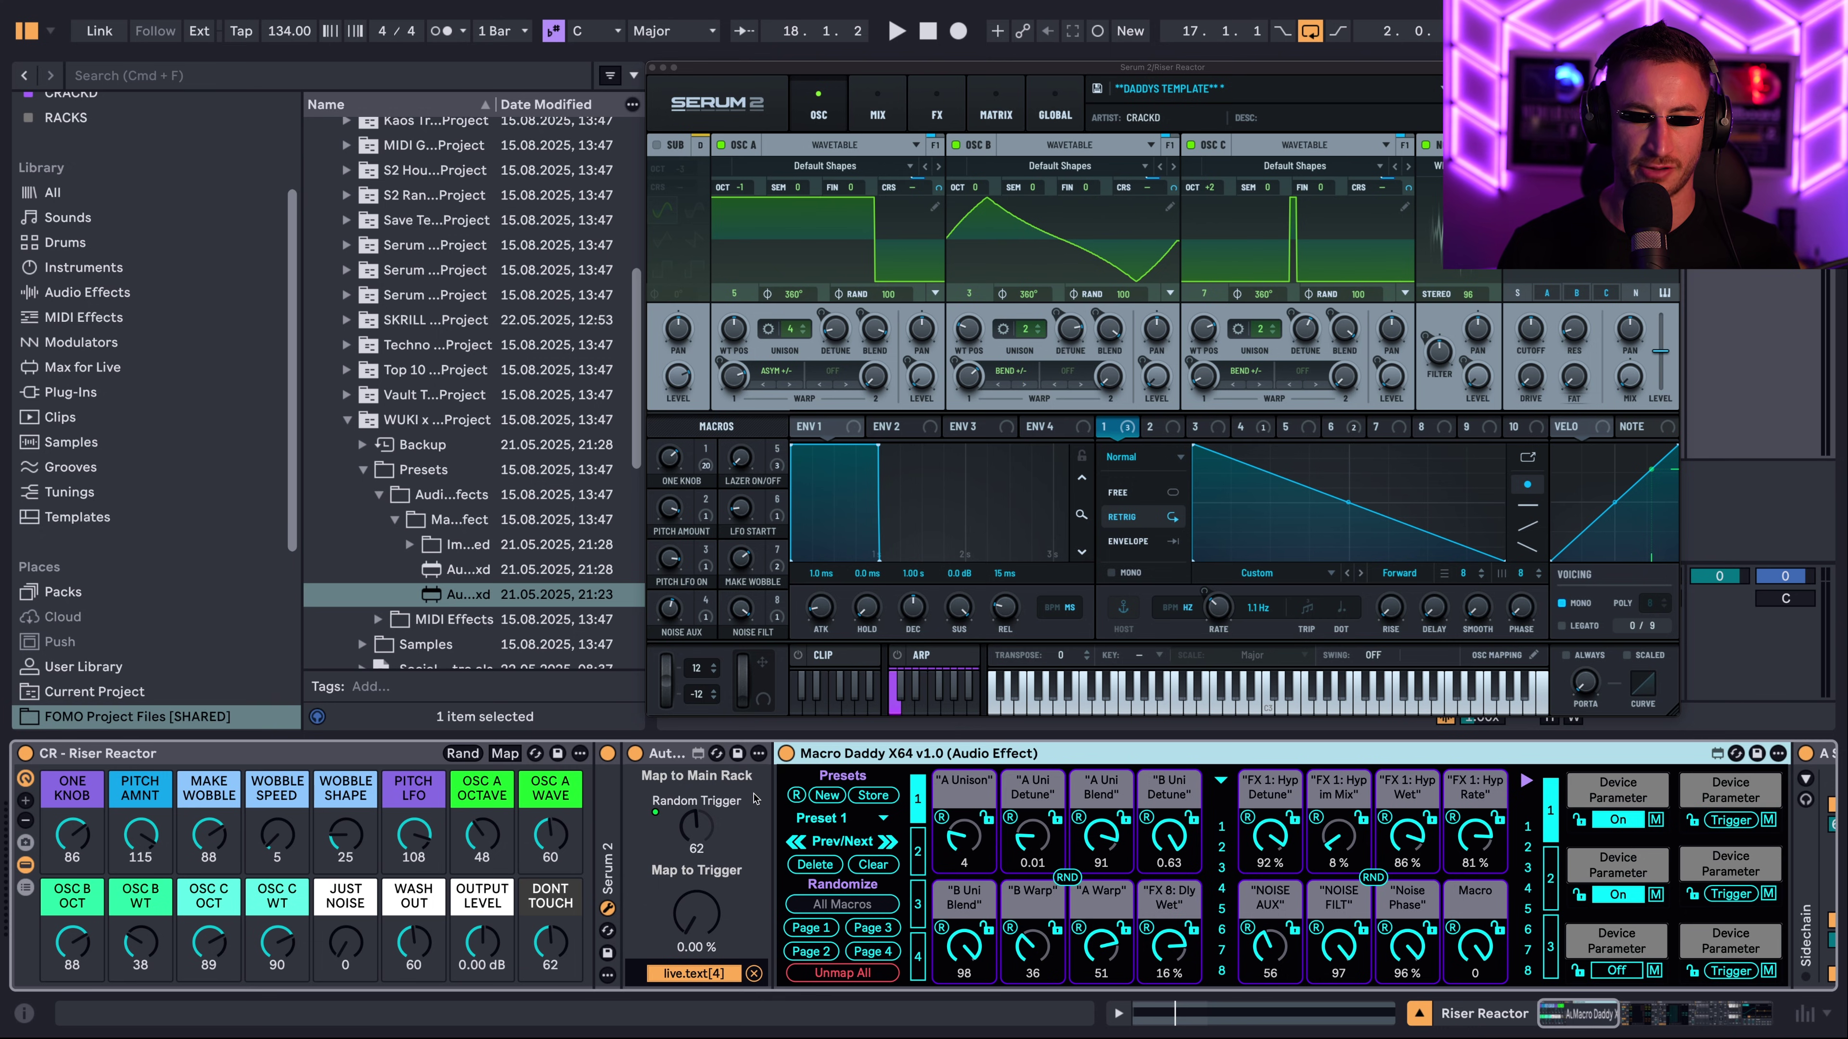
# - Show the macro mappings and test the OSC A OCTAVE range by setting the macro to 127 and then 0
pyautogui.click(505, 756)
pyautogui.click(505, 754)
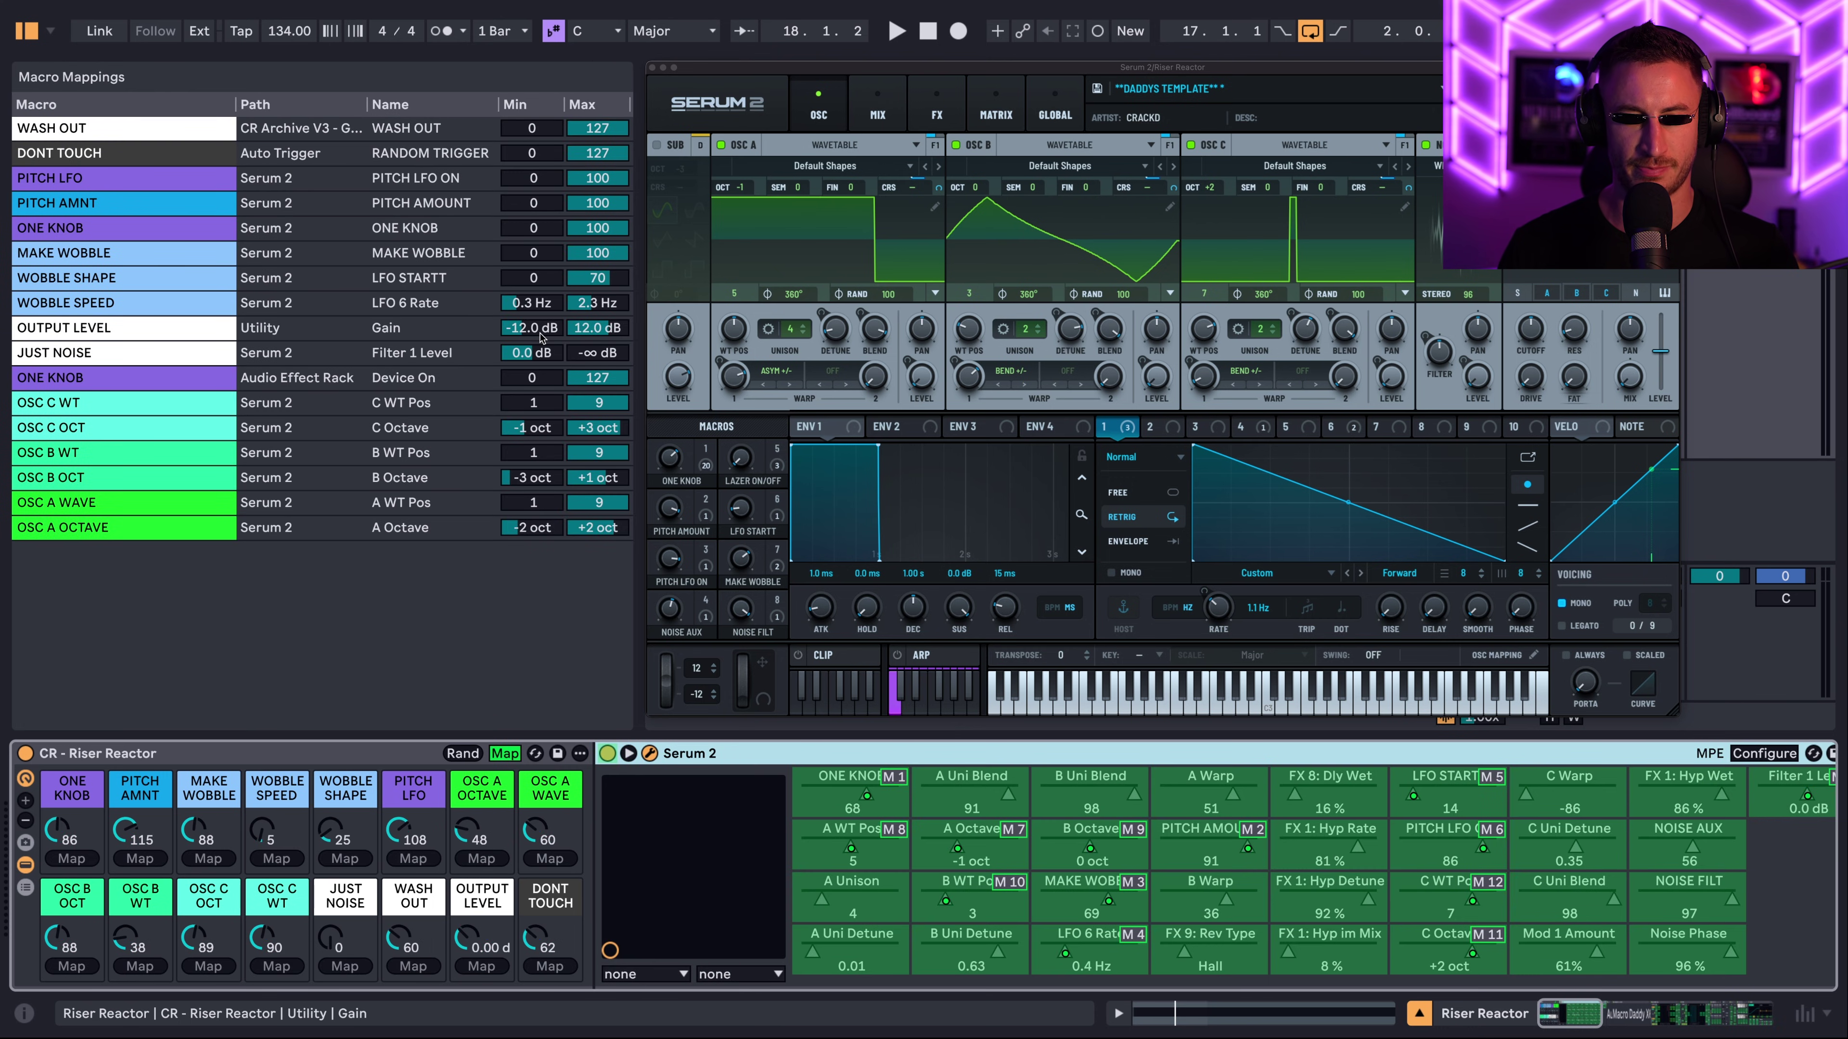
pyautogui.click(518, 760)
pyautogui.click(517, 761)
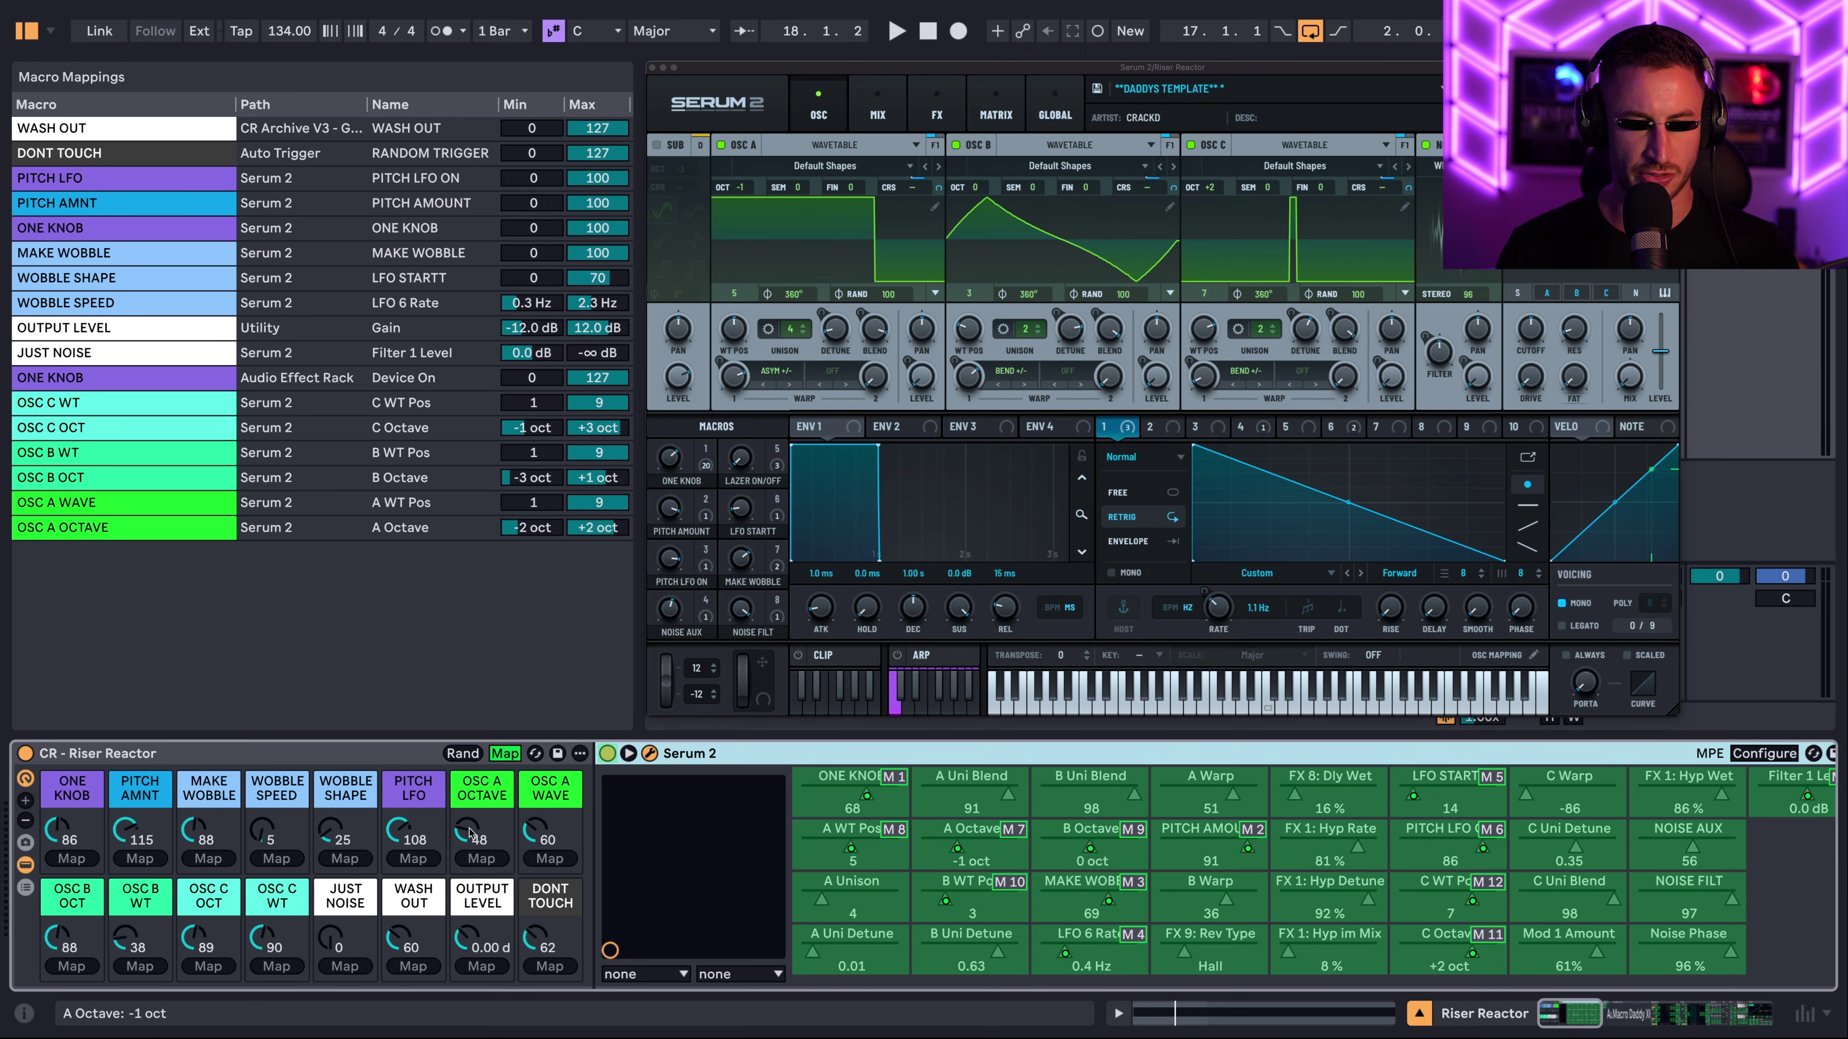
pyautogui.moveTo(469, 833); pyautogui.dragTo(568, 524)
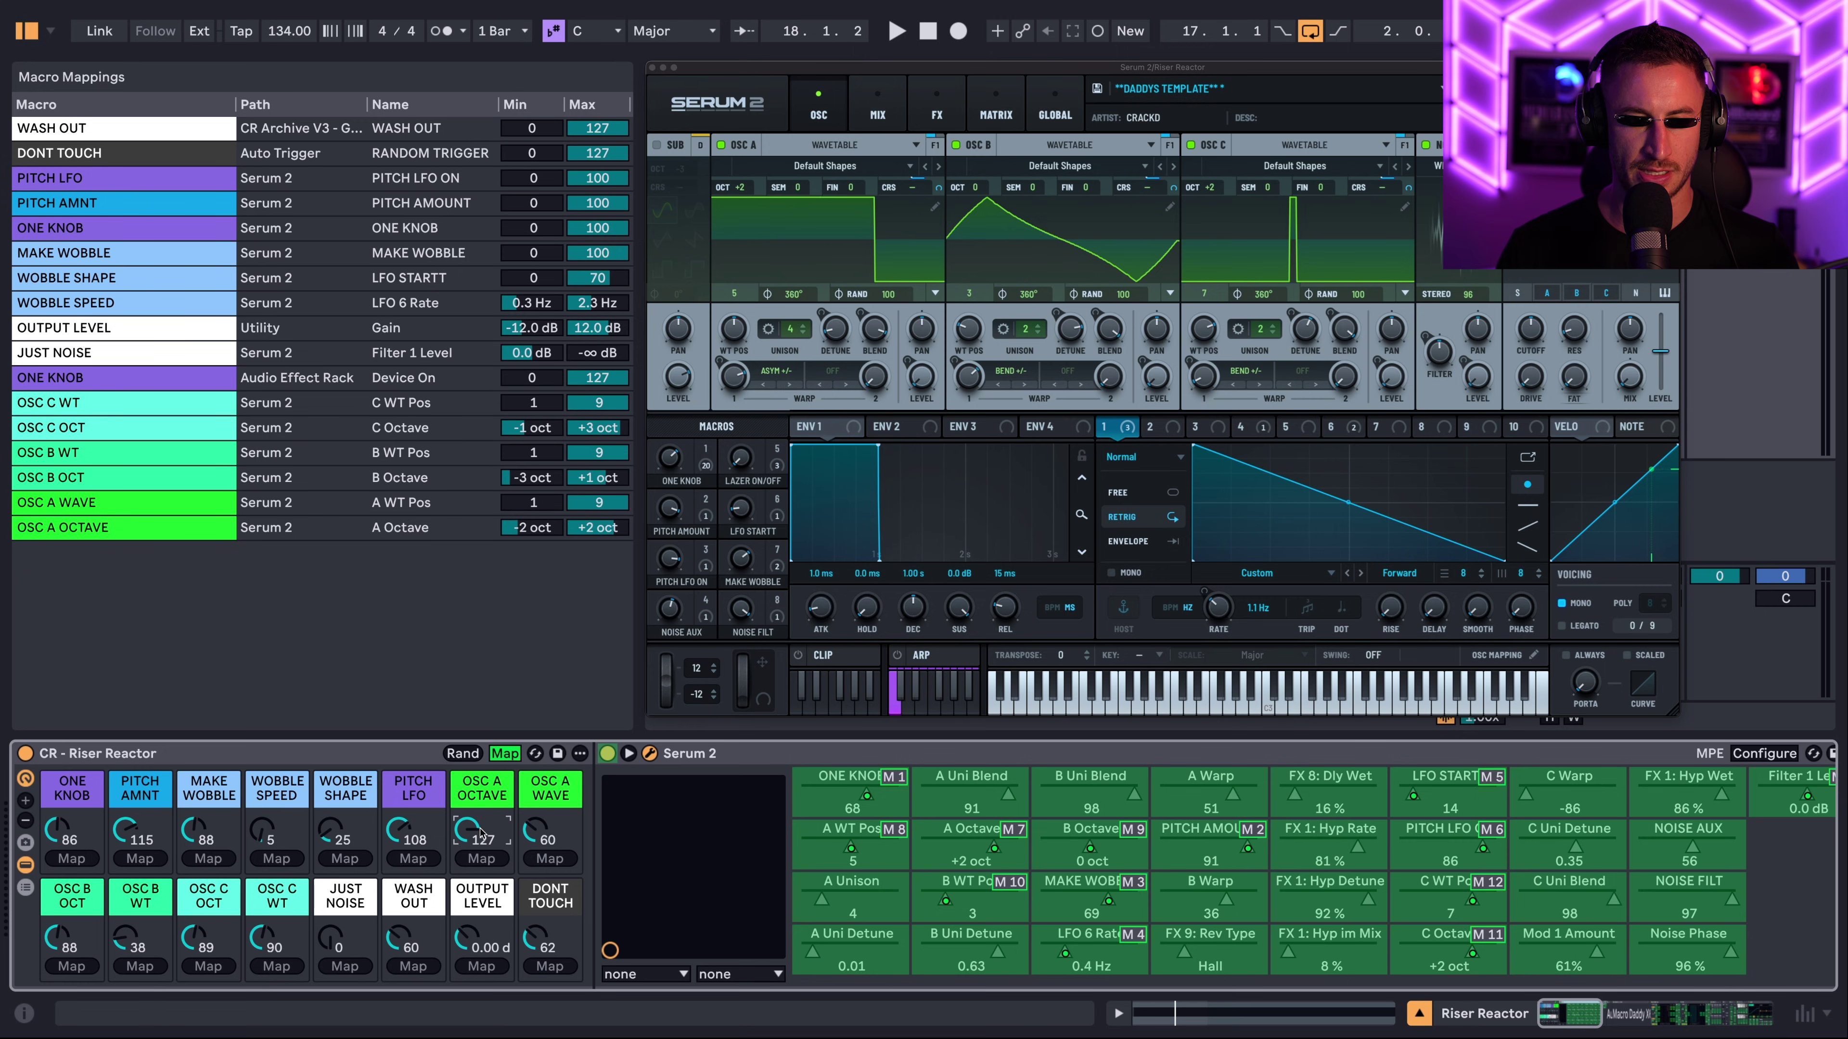
pyautogui.moveTo(467, 824); pyautogui.dragTo(466, 997)
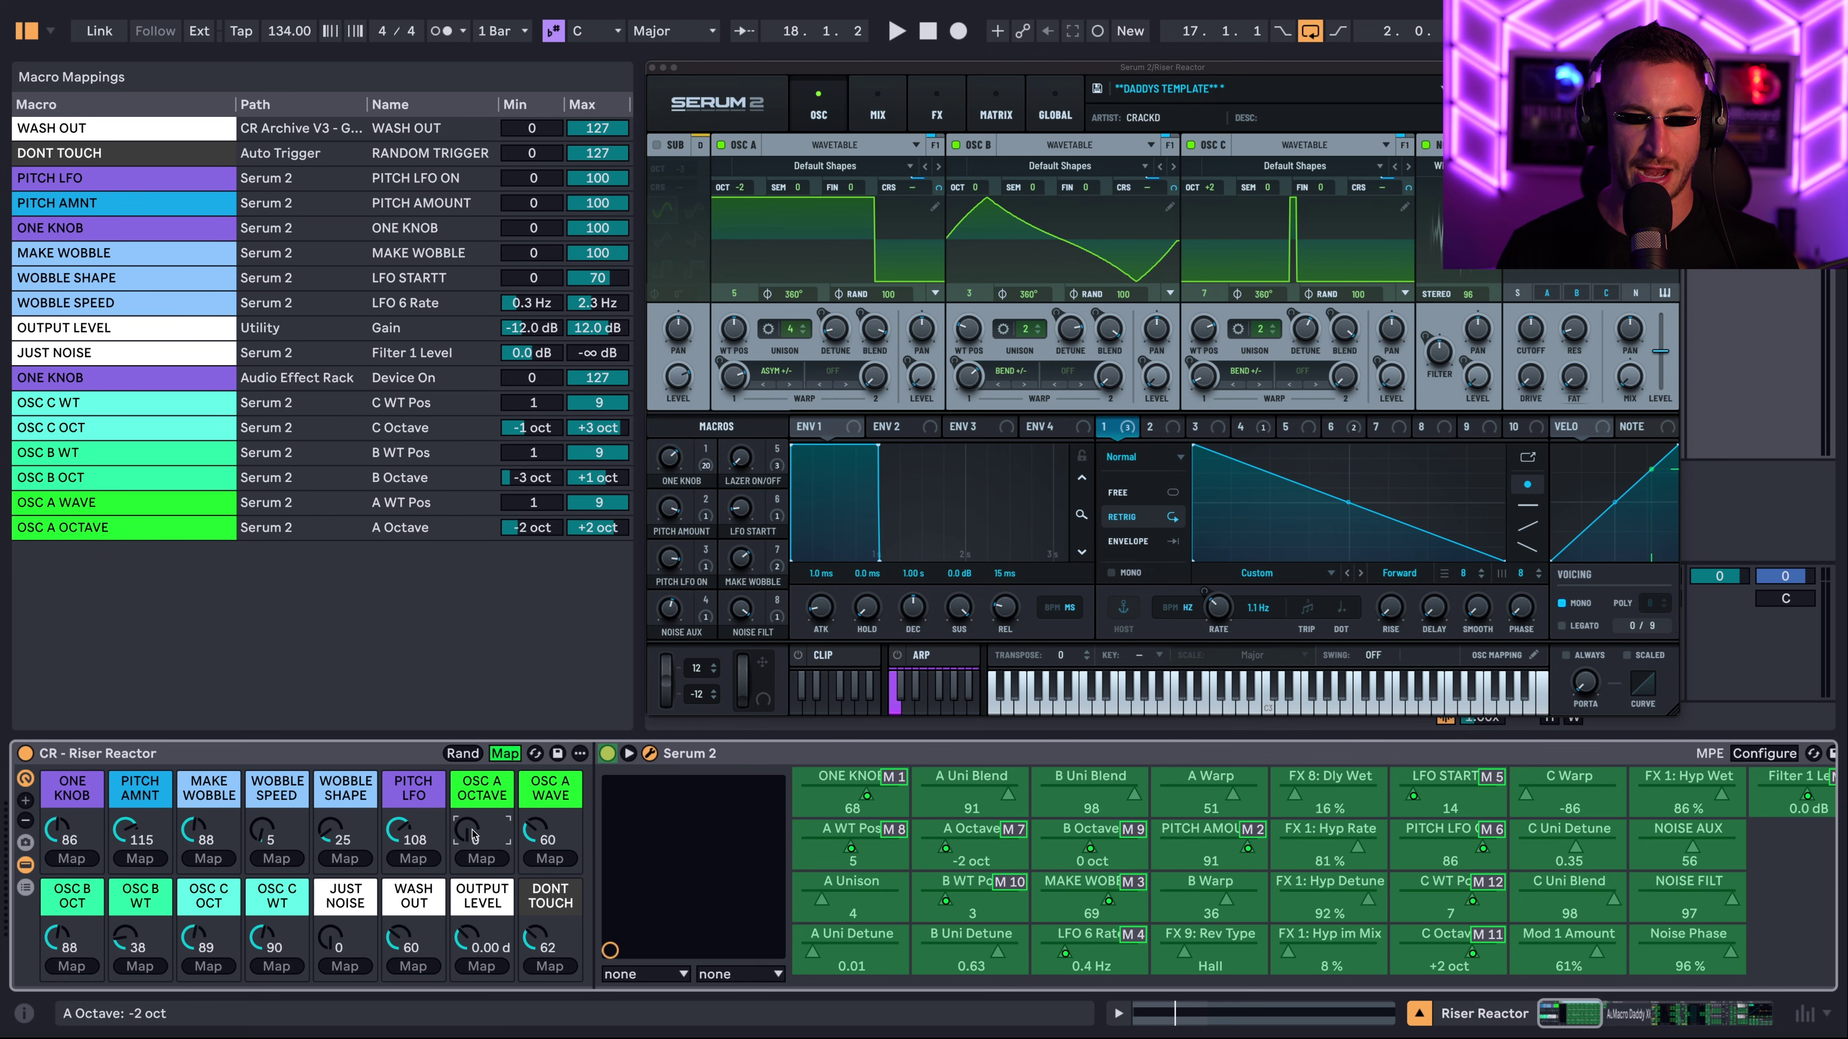
pyautogui.click(529, 532)
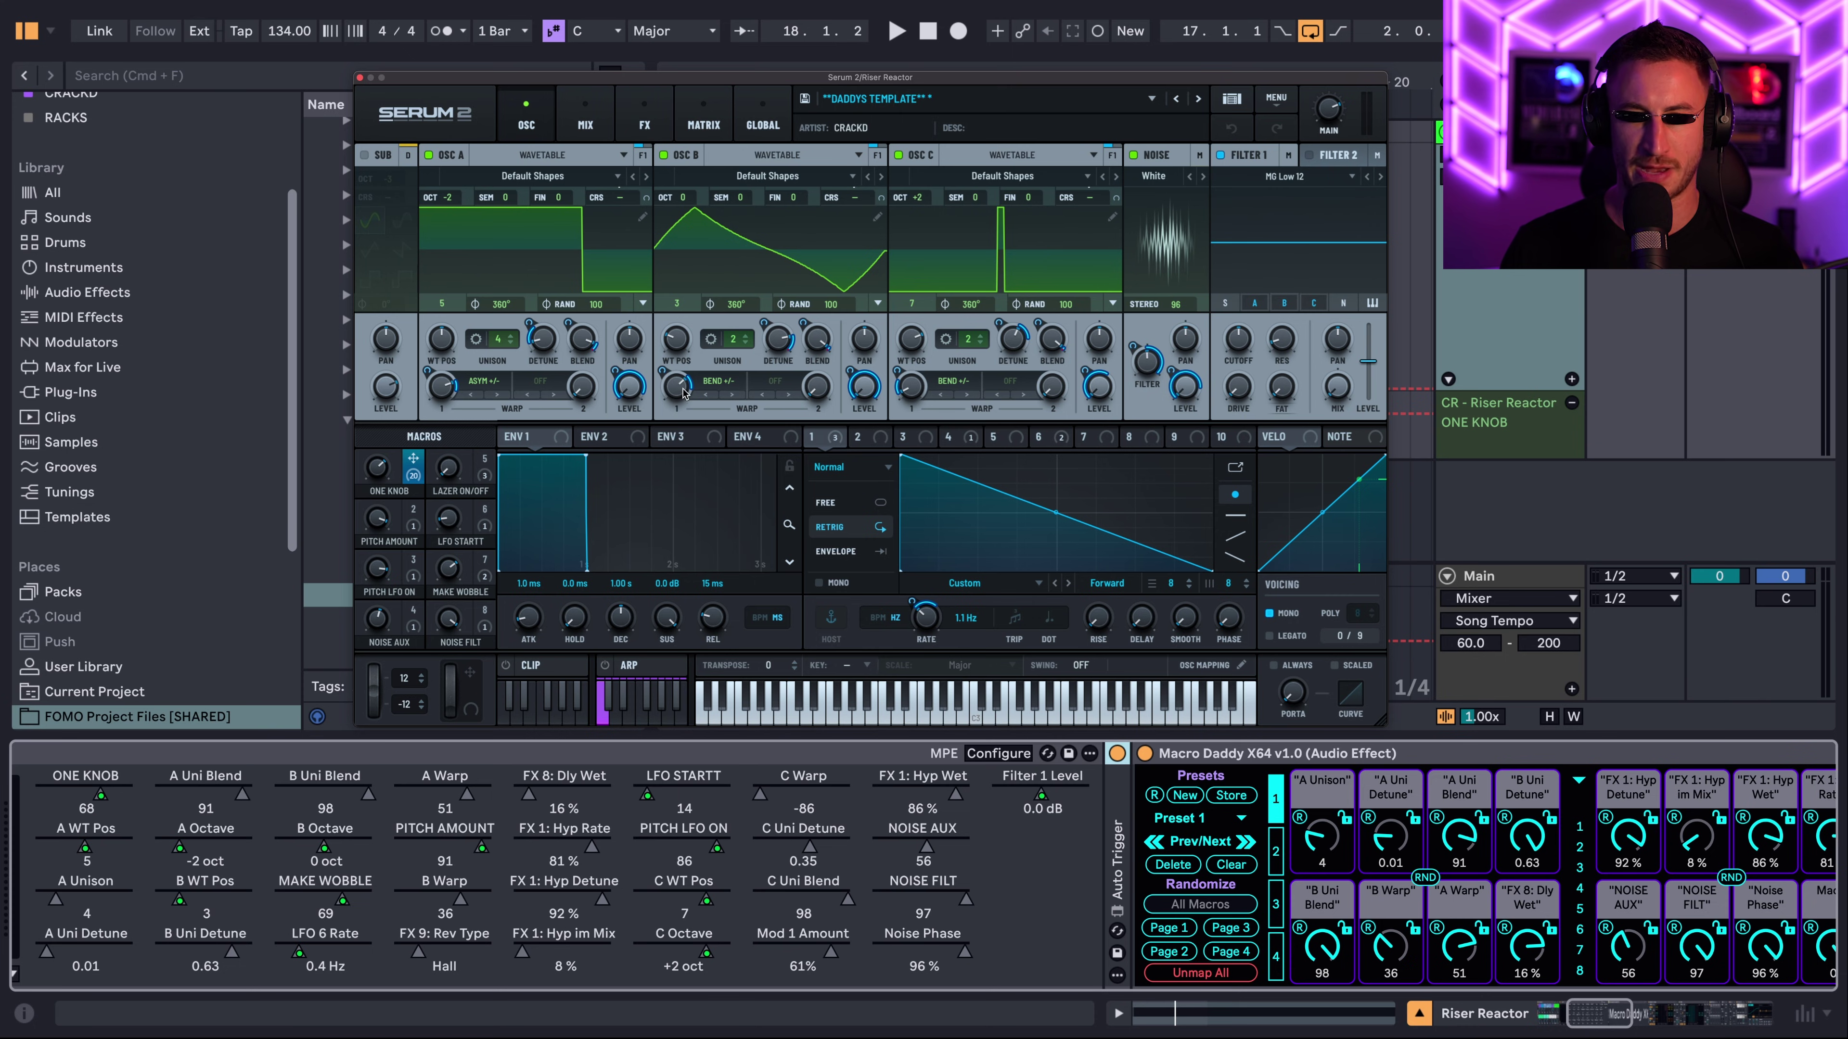
# - Examine Serum's effects chain down to the delay and reverb while auditioning the riser with ONE KNOB at 49
pyautogui.click(644, 119)
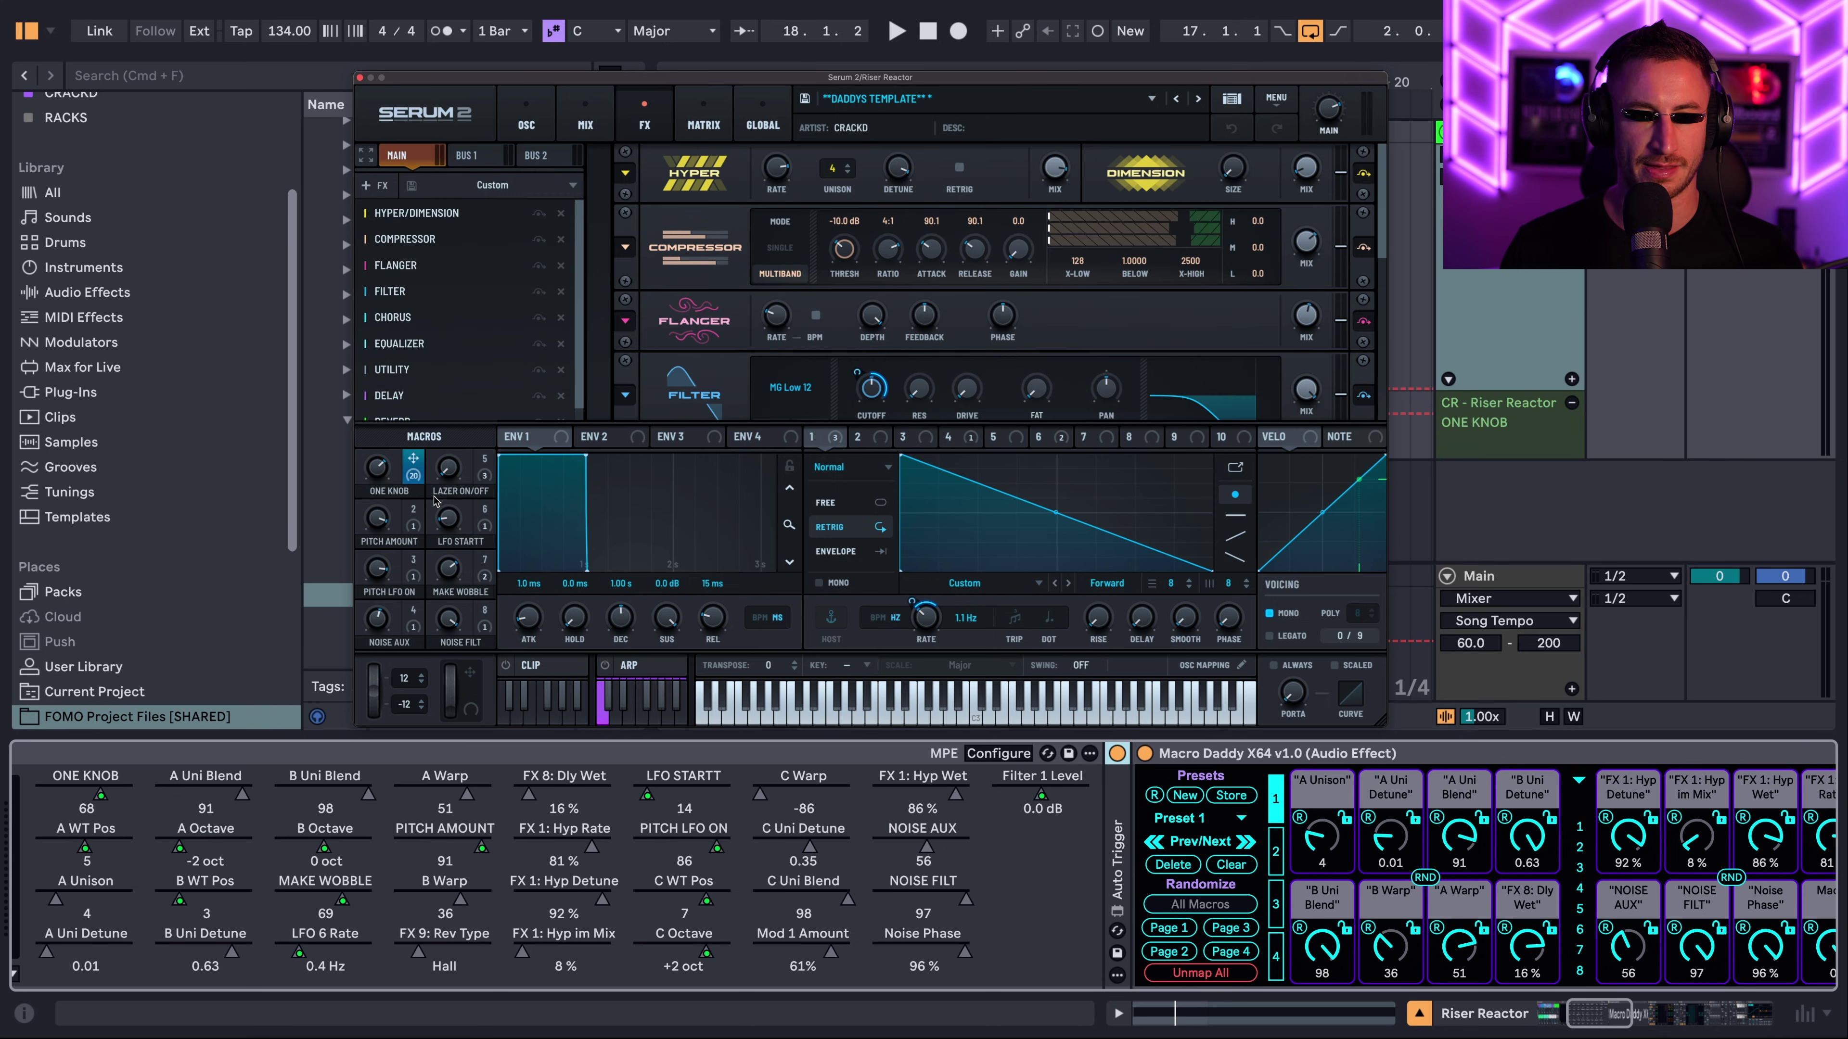
pyautogui.scroll(-5, 837, 225)
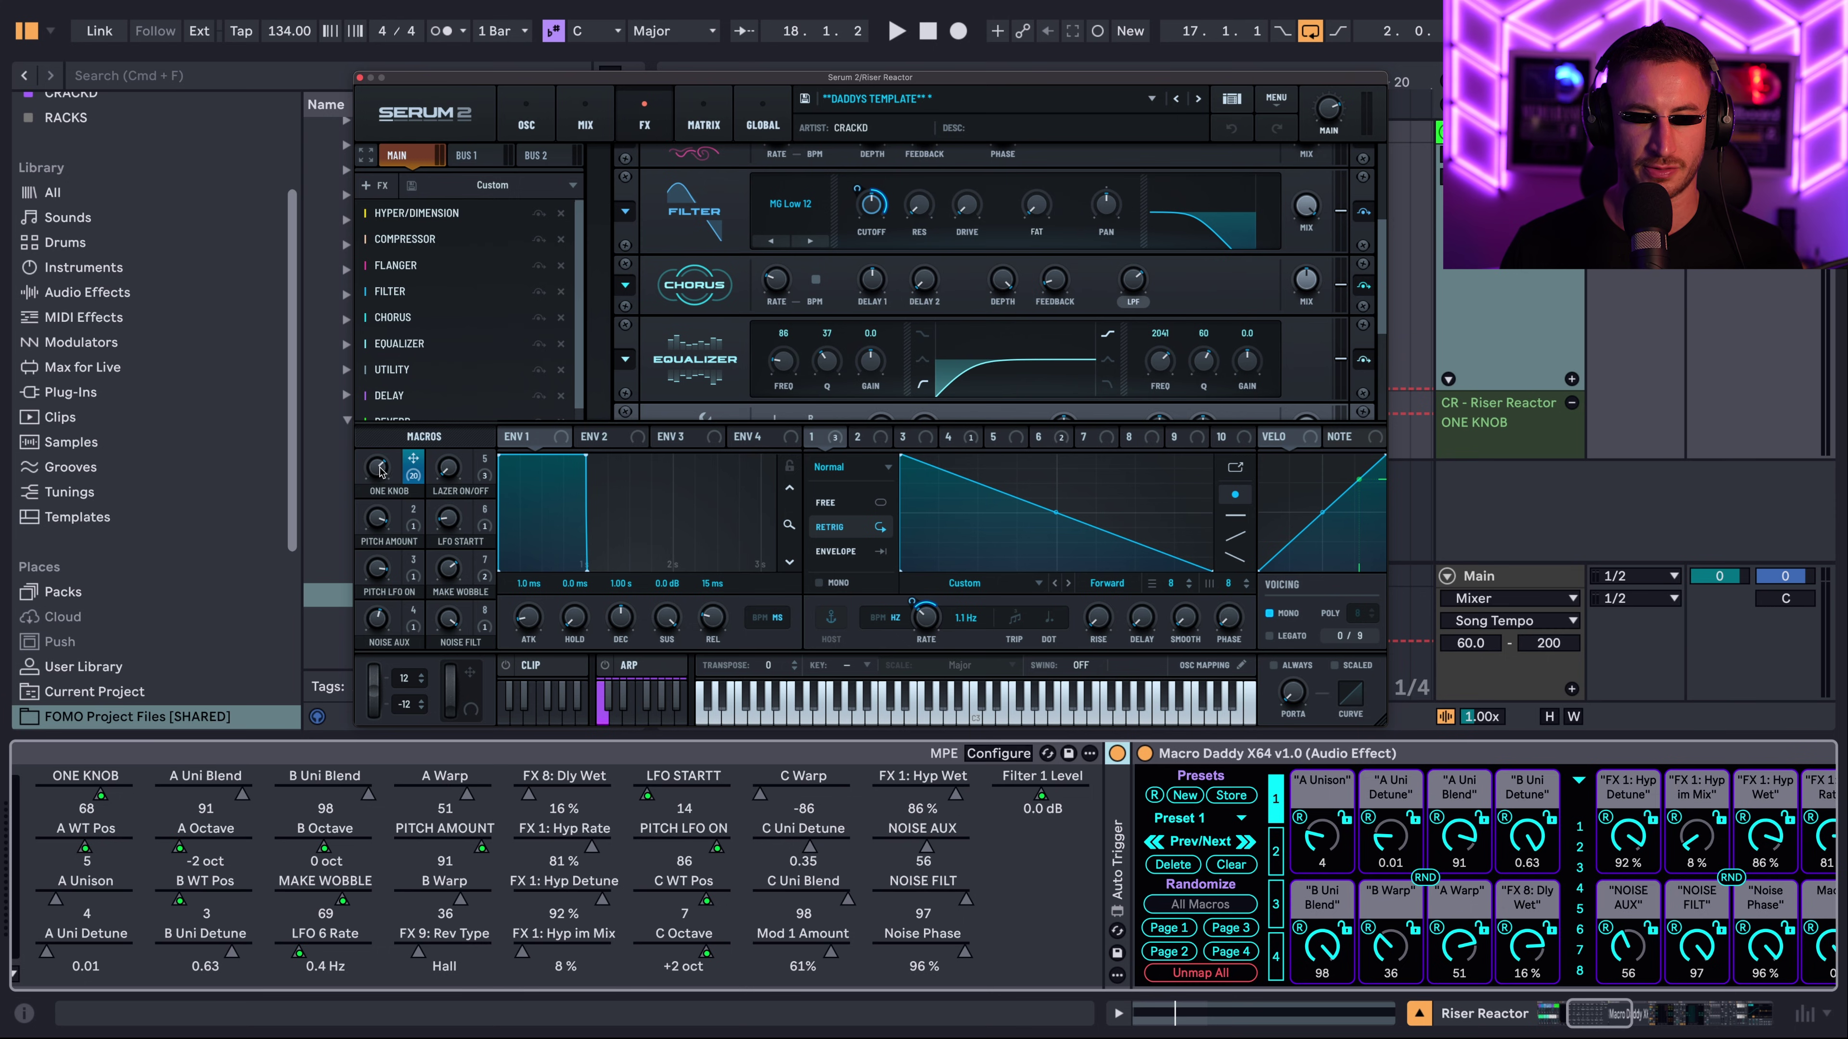
pyautogui.hscroll(-5, 123, 794)
pyautogui.moveTo(77, 837); pyautogui.dragTo(77, 863)
pyautogui.press('space')
pyautogui.press('space')
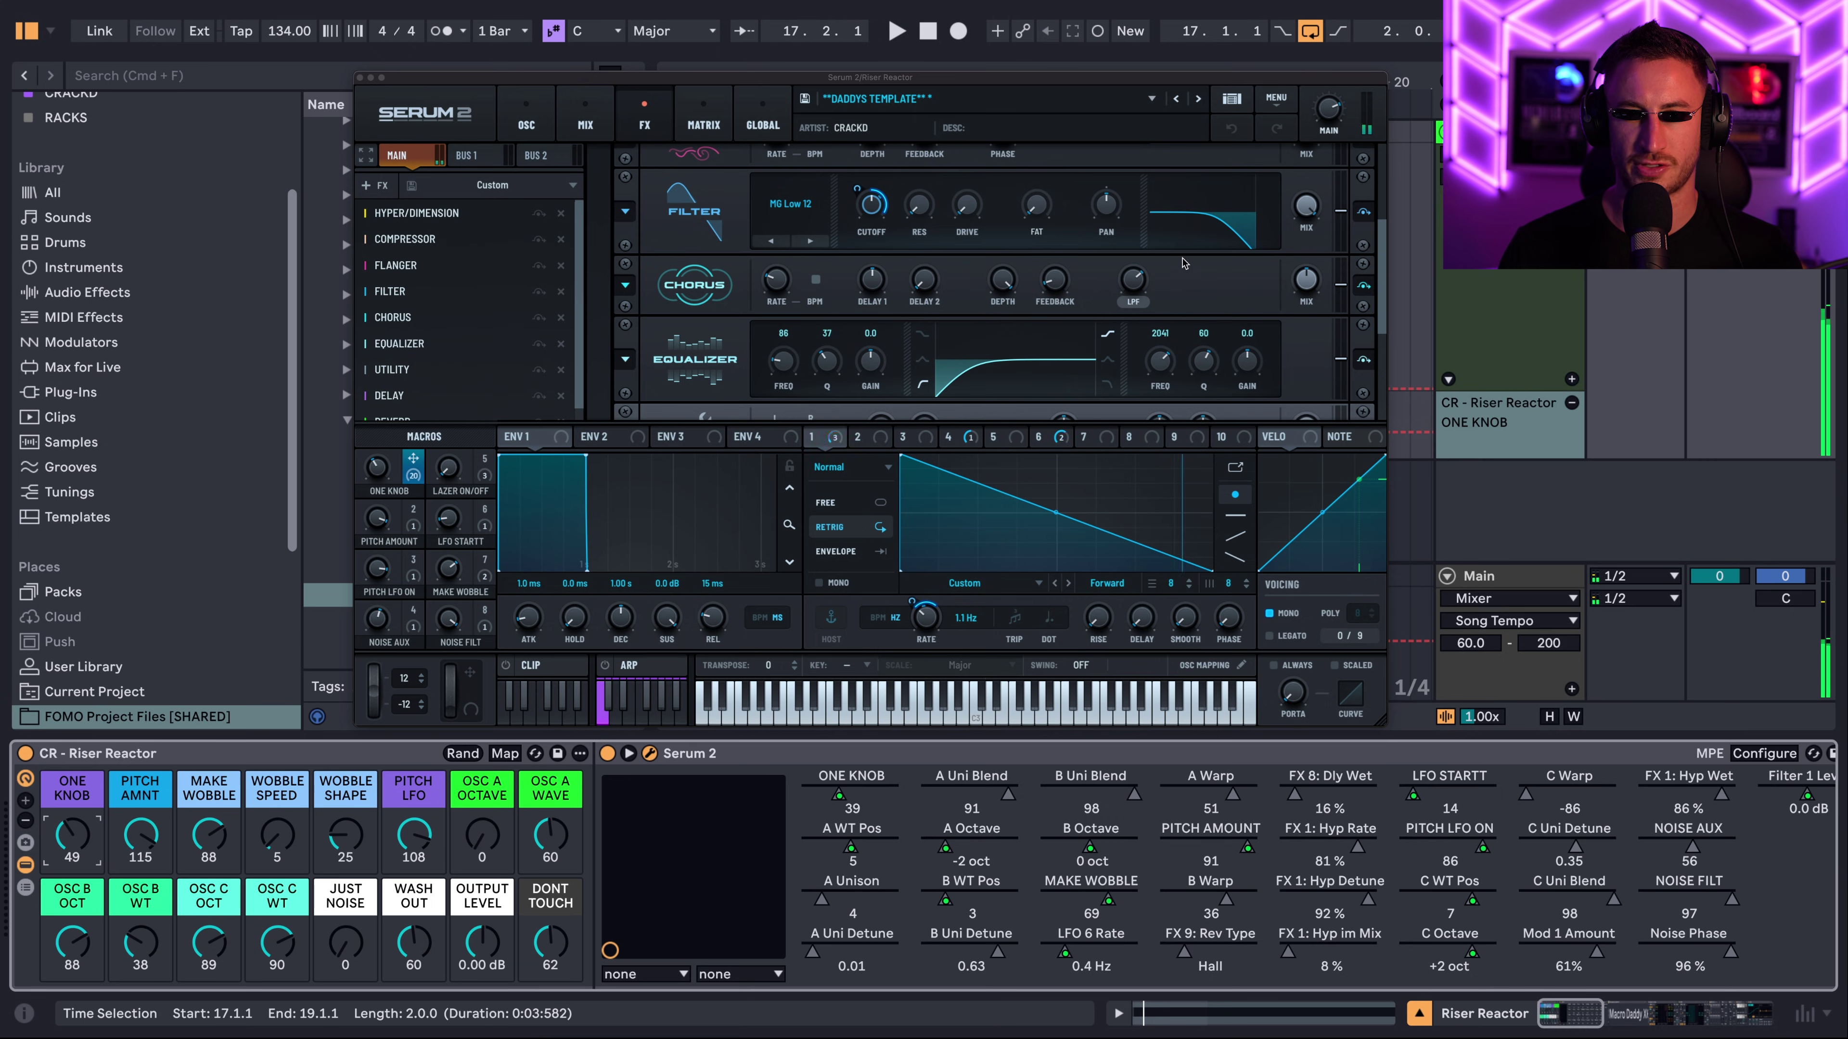
pyautogui.scroll(-3, 1208, 294)
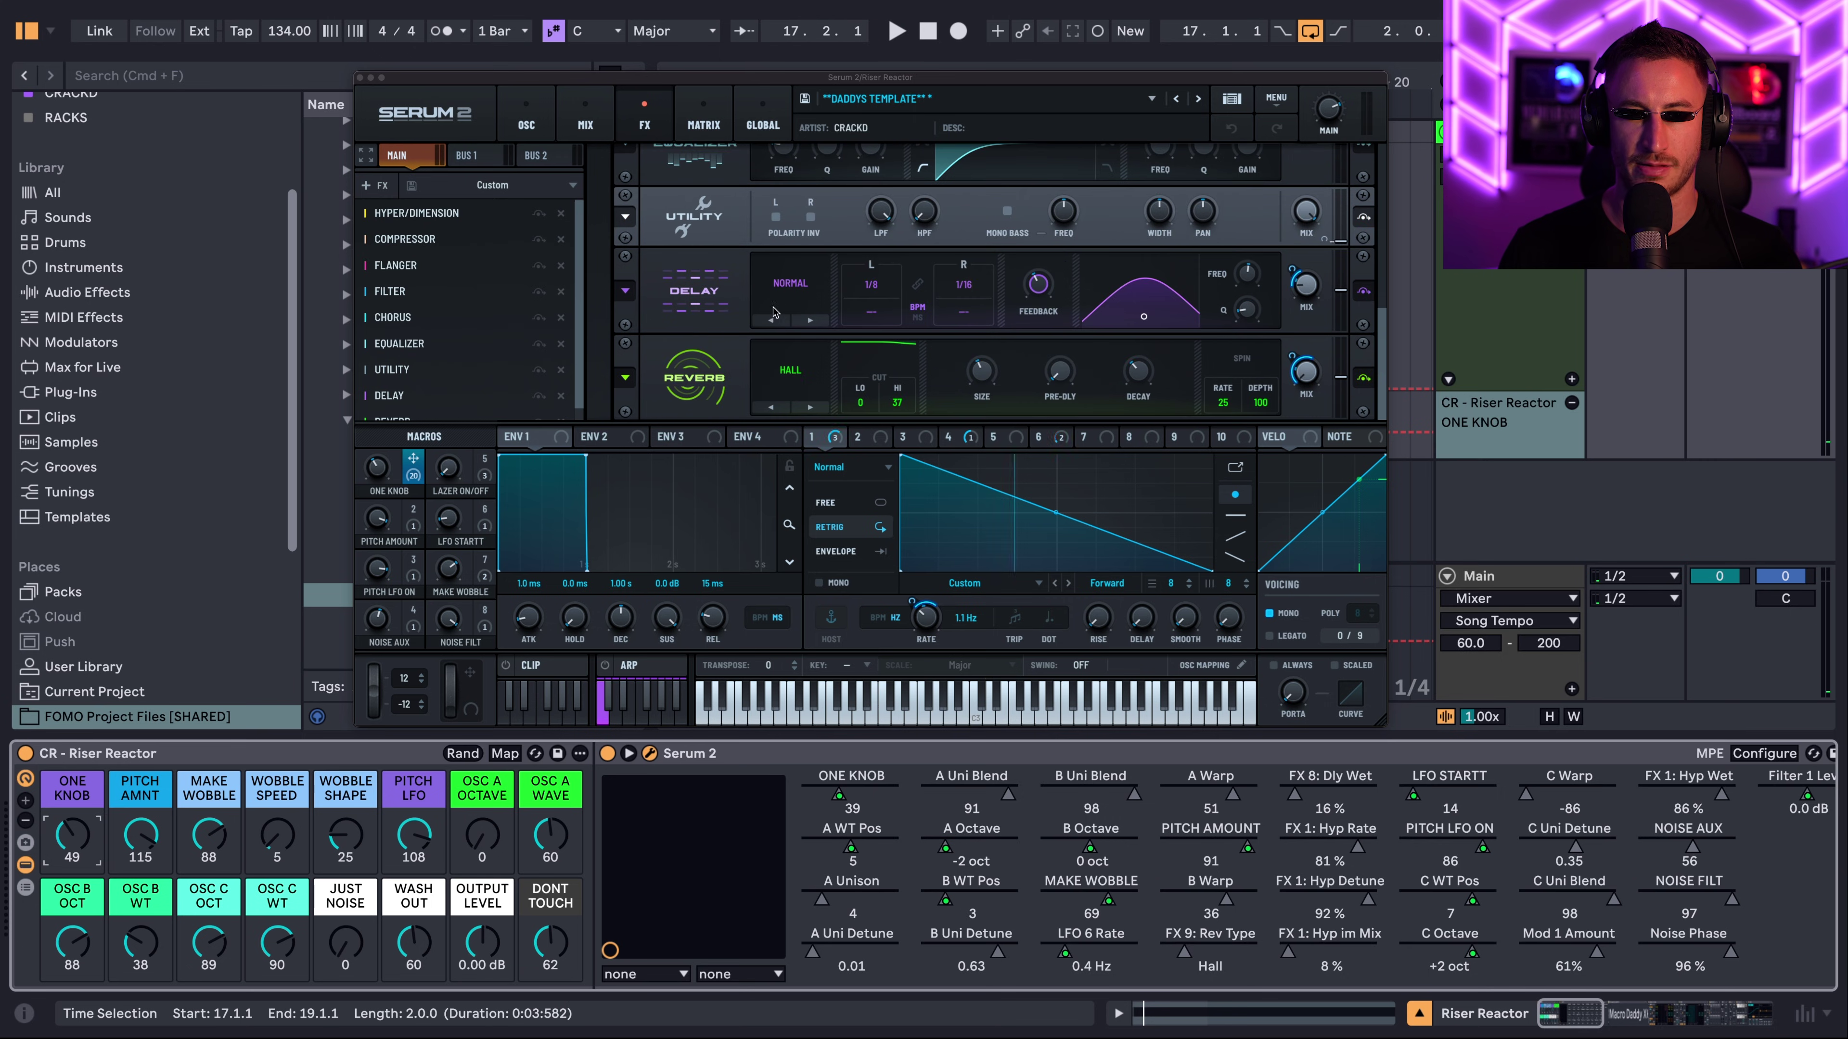
pyautogui.click(1340, 340)
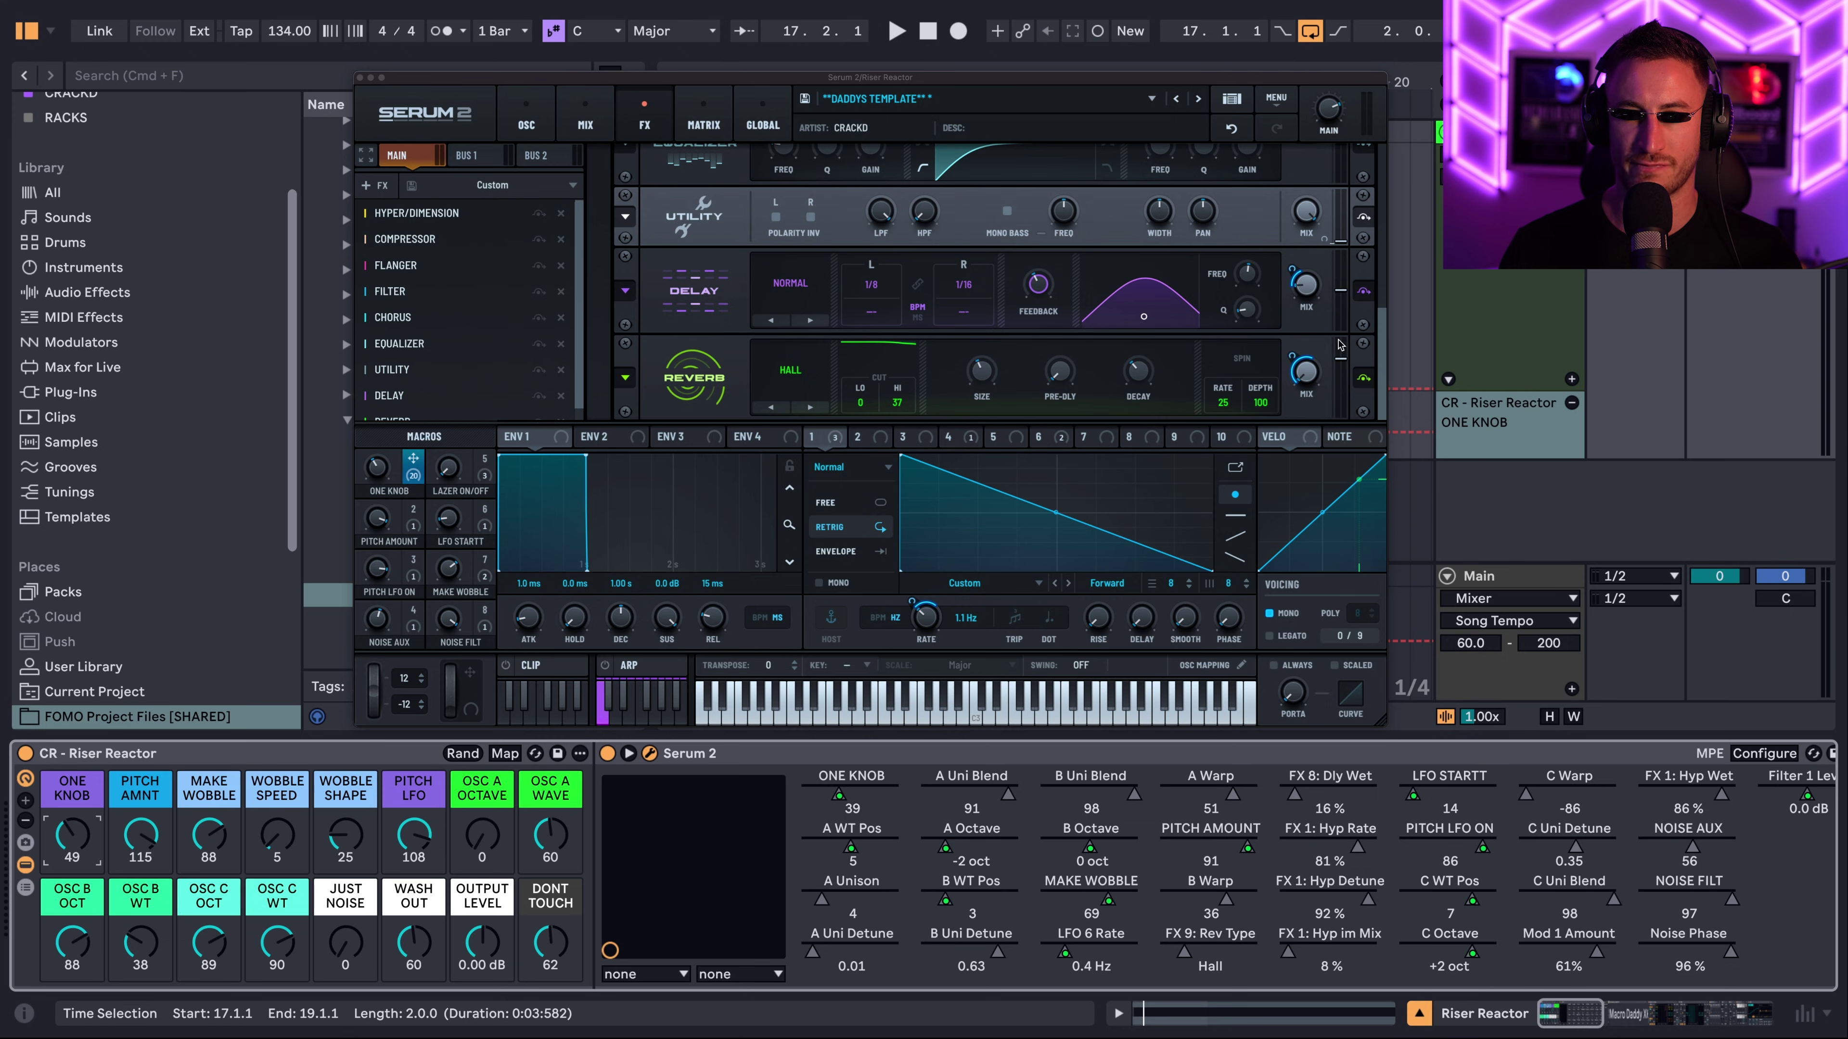
pyautogui.press('space')
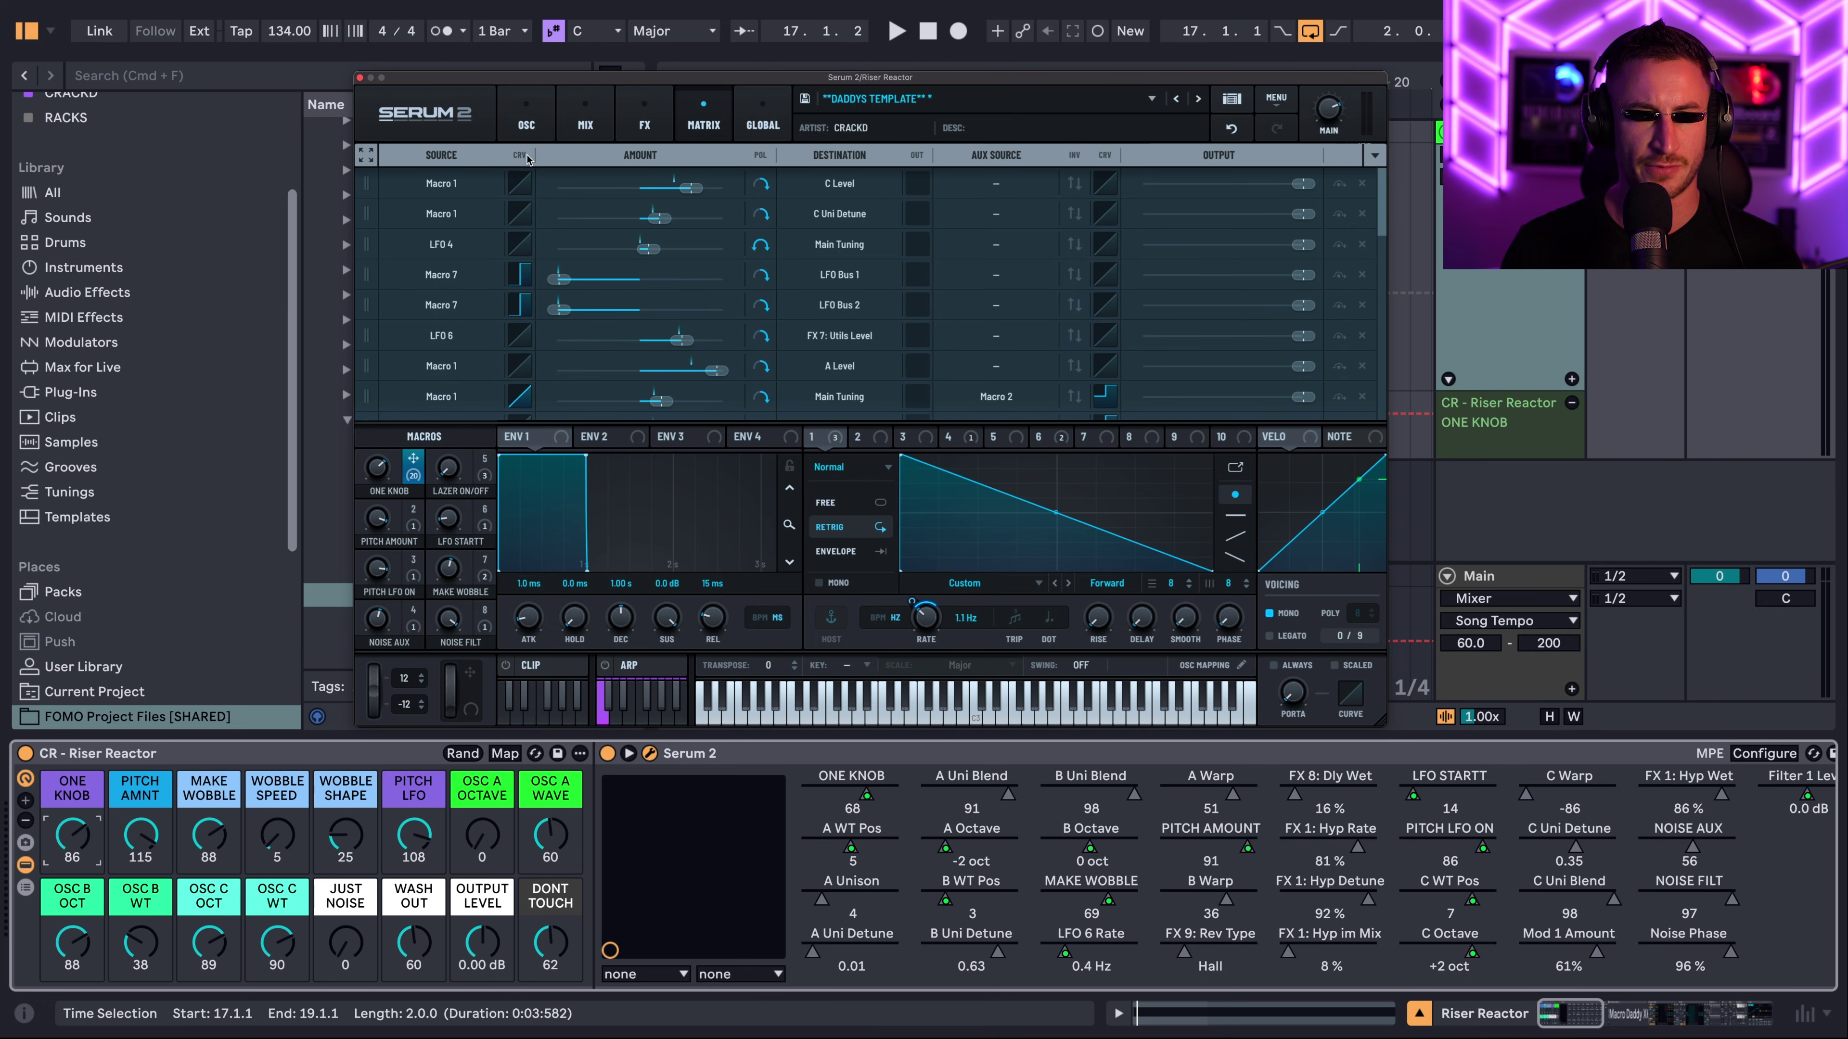
# - Open the source curve of the Macro 7 to LFO Bus 1 modulation and randomize the rack macros repeatedly to test its threshold
pyautogui.click(521, 276)
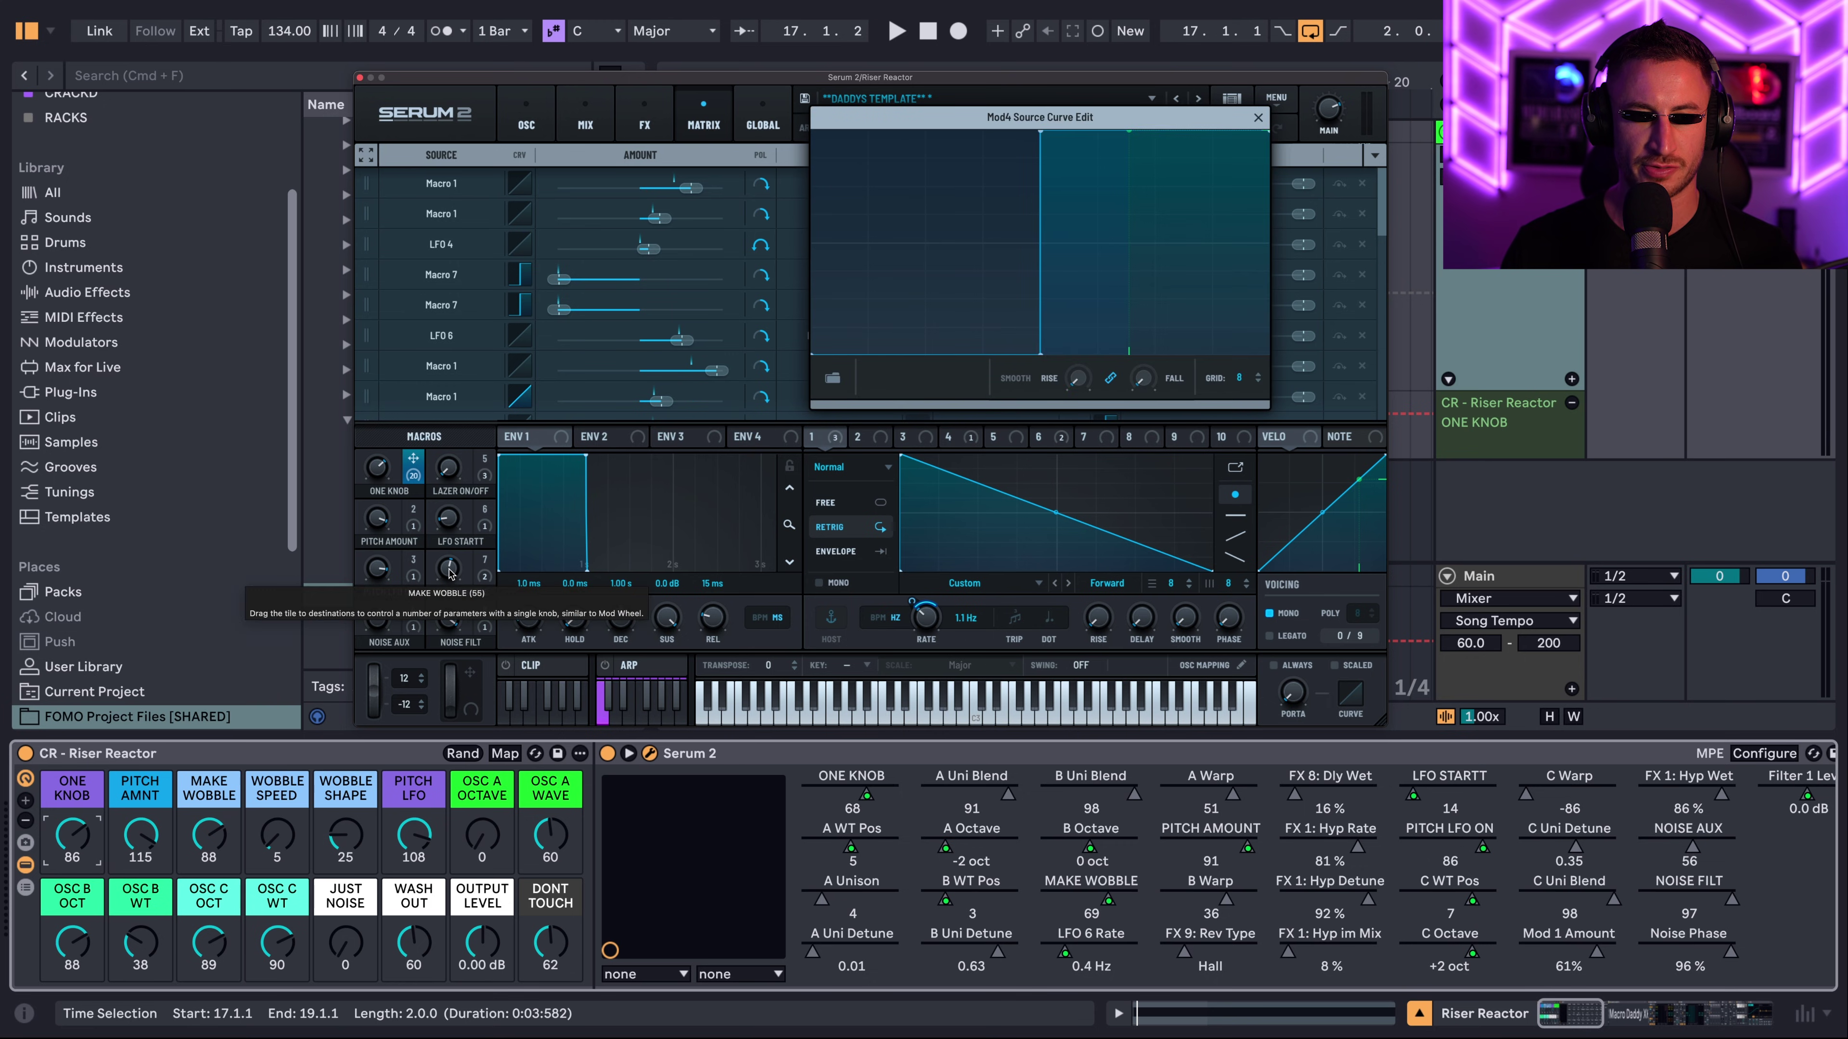
pyautogui.moveTo(447, 572); pyautogui.dragTo(451, 558)
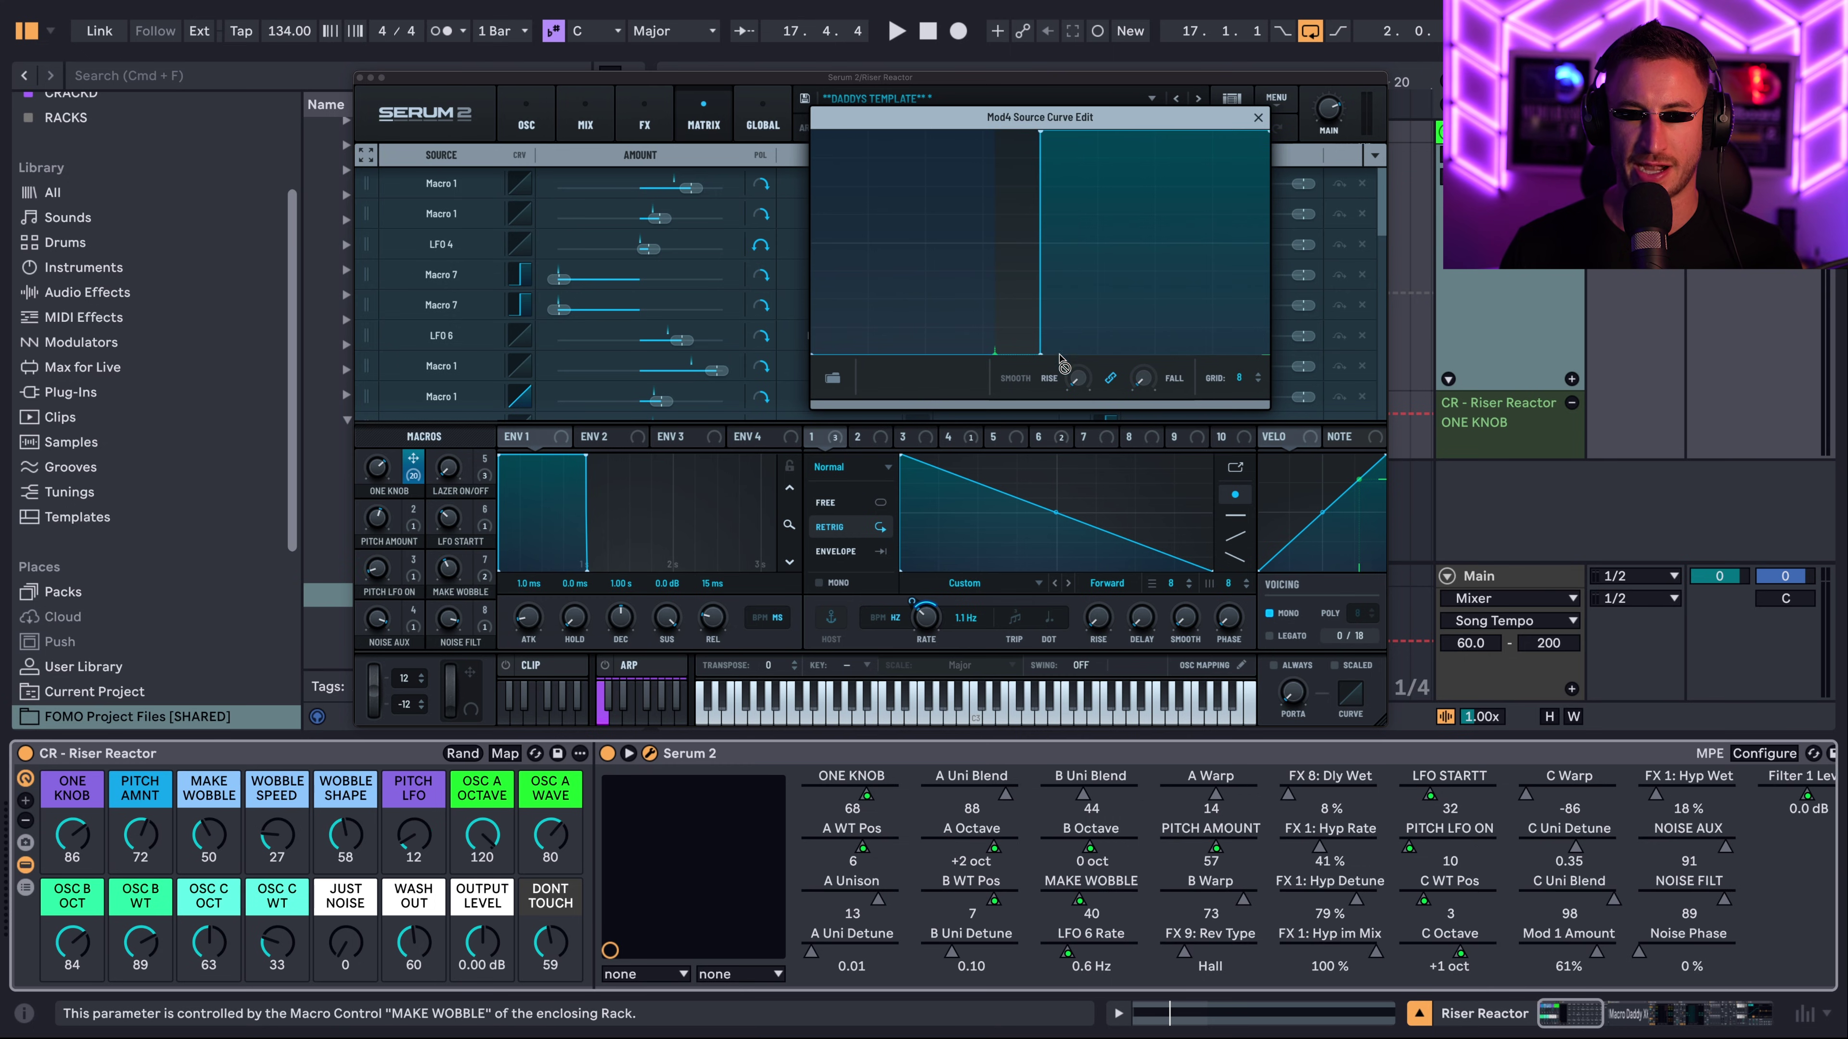
pyautogui.click(463, 754)
pyautogui.click(463, 756)
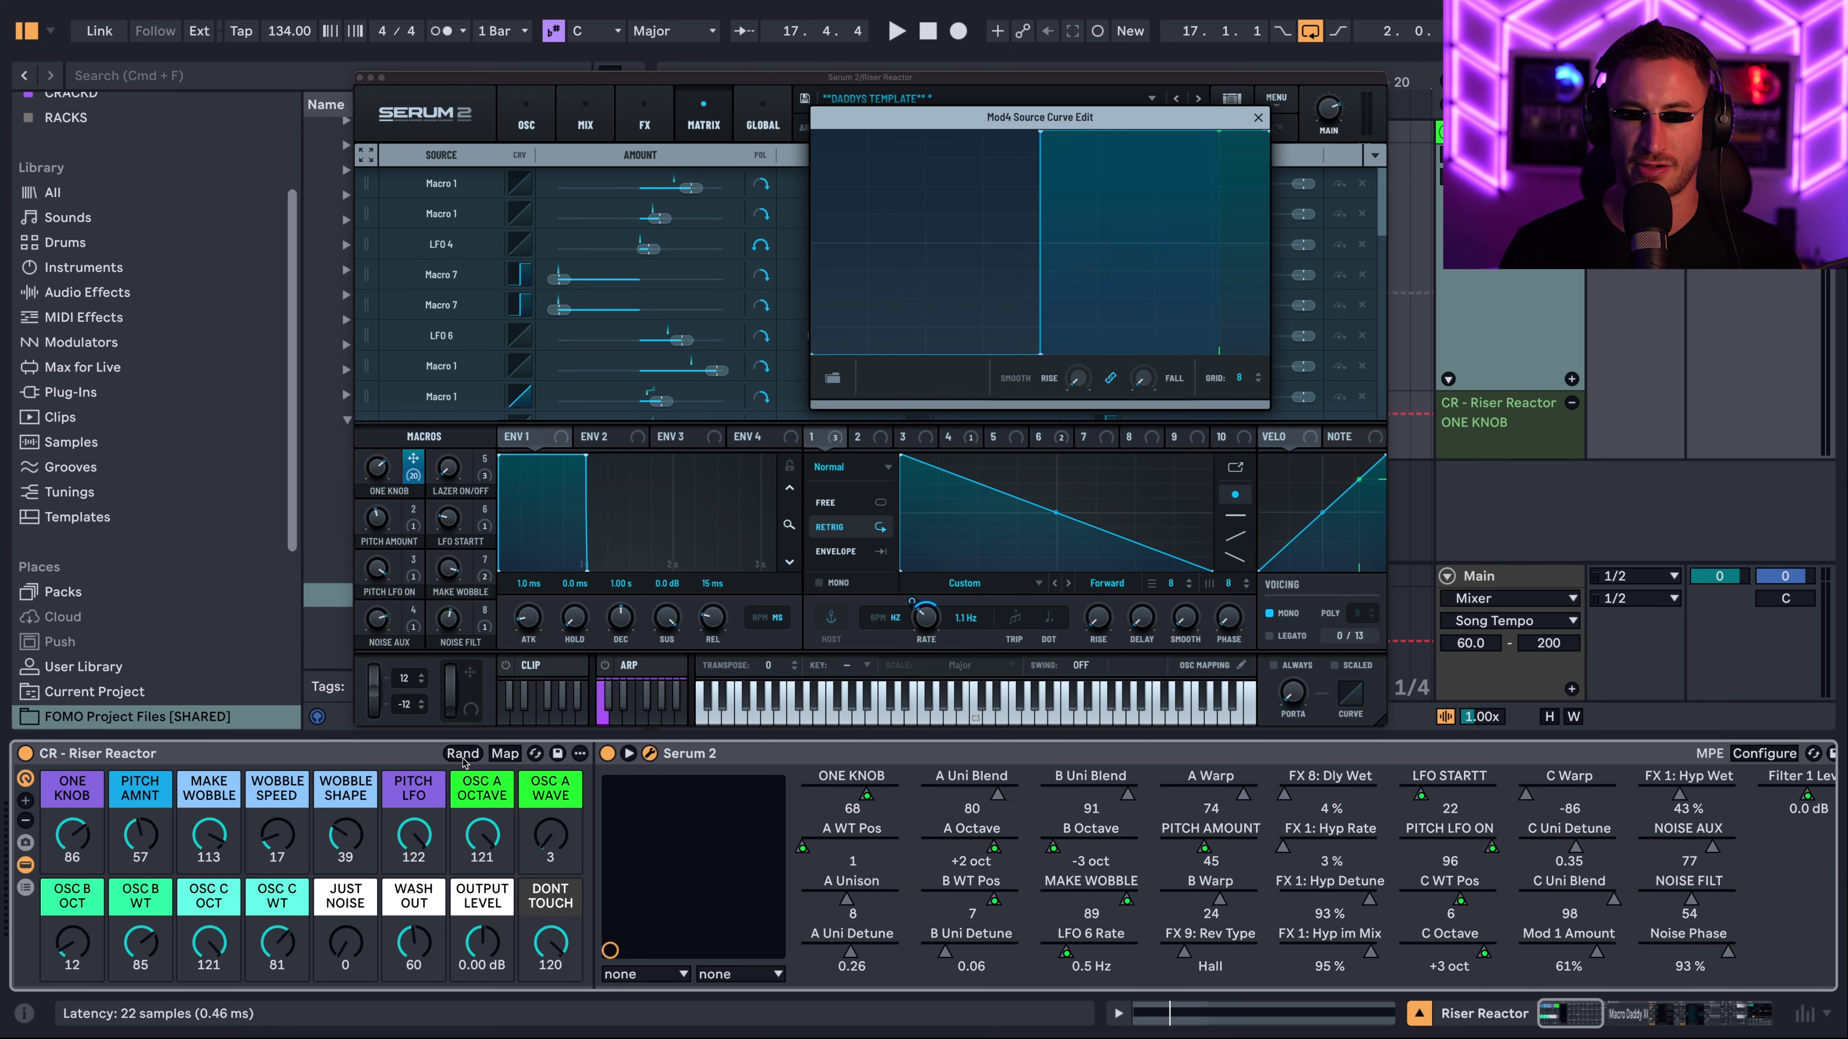
pyautogui.click(463, 755)
pyautogui.click(463, 755)
pyautogui.click(463, 755)
pyautogui.click(463, 755)
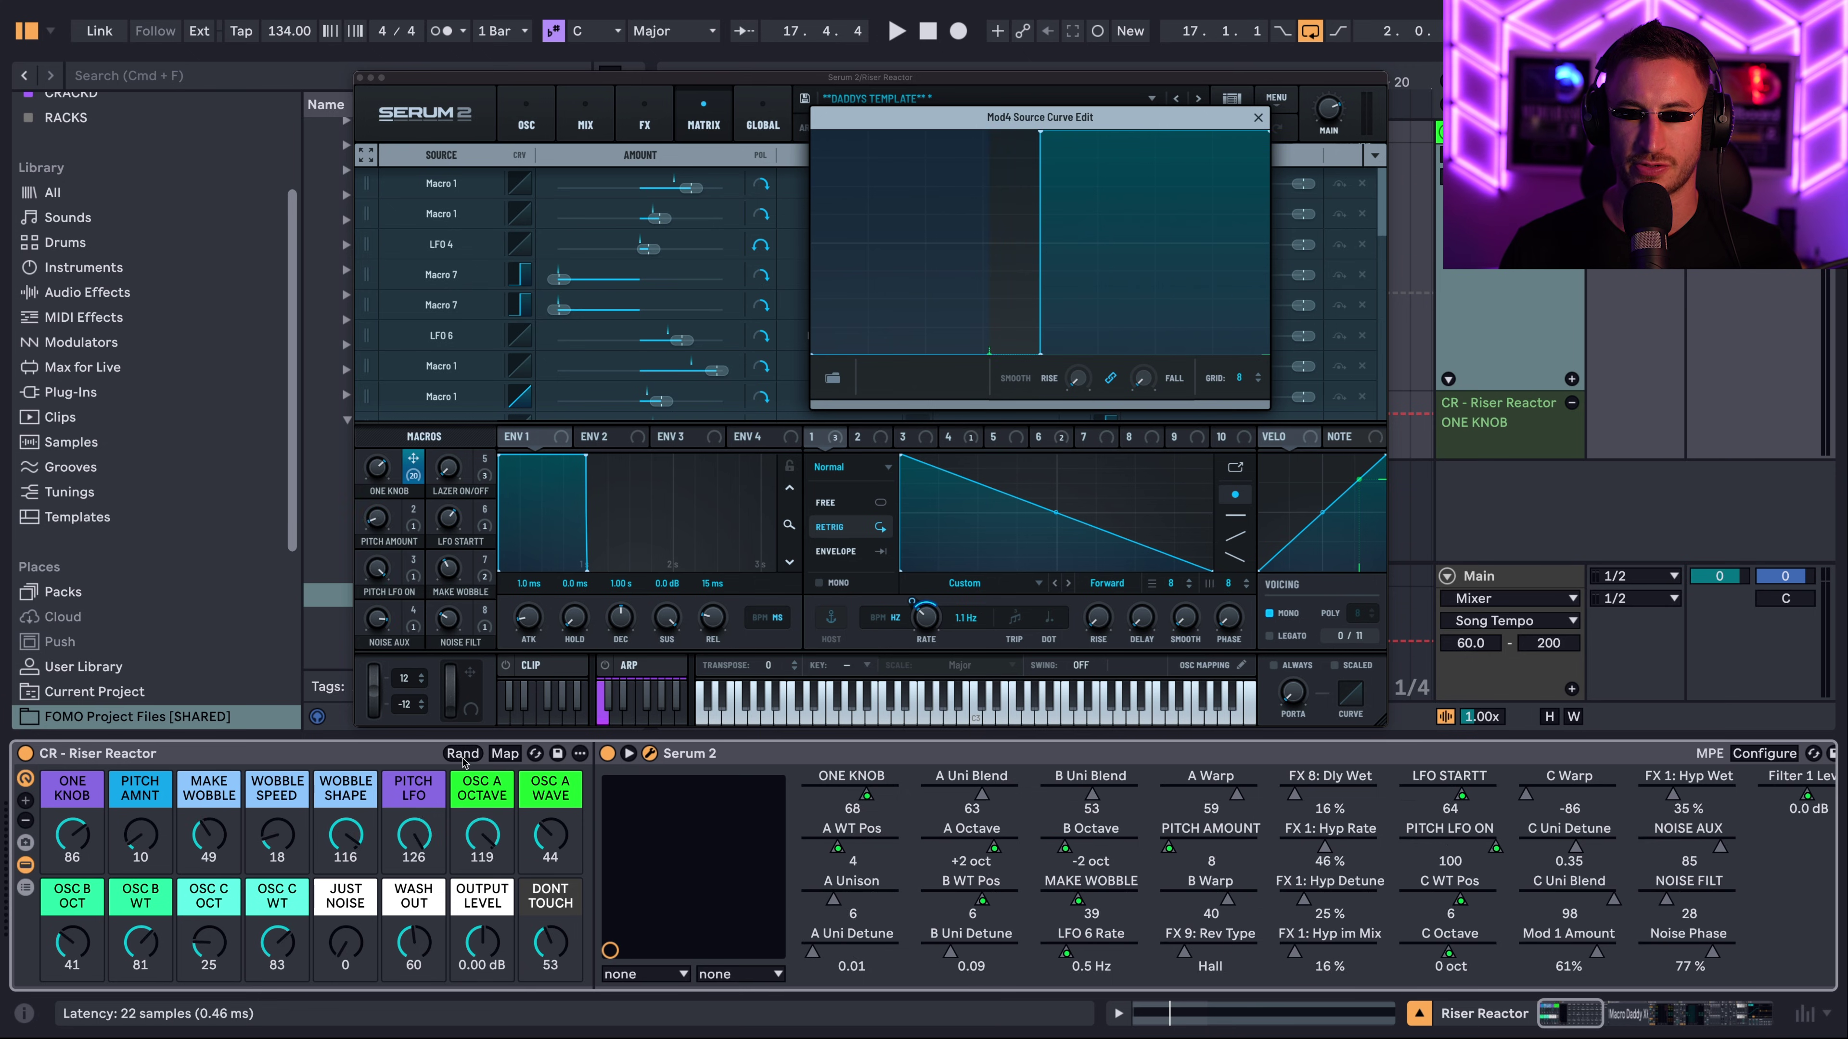
pyautogui.click(463, 756)
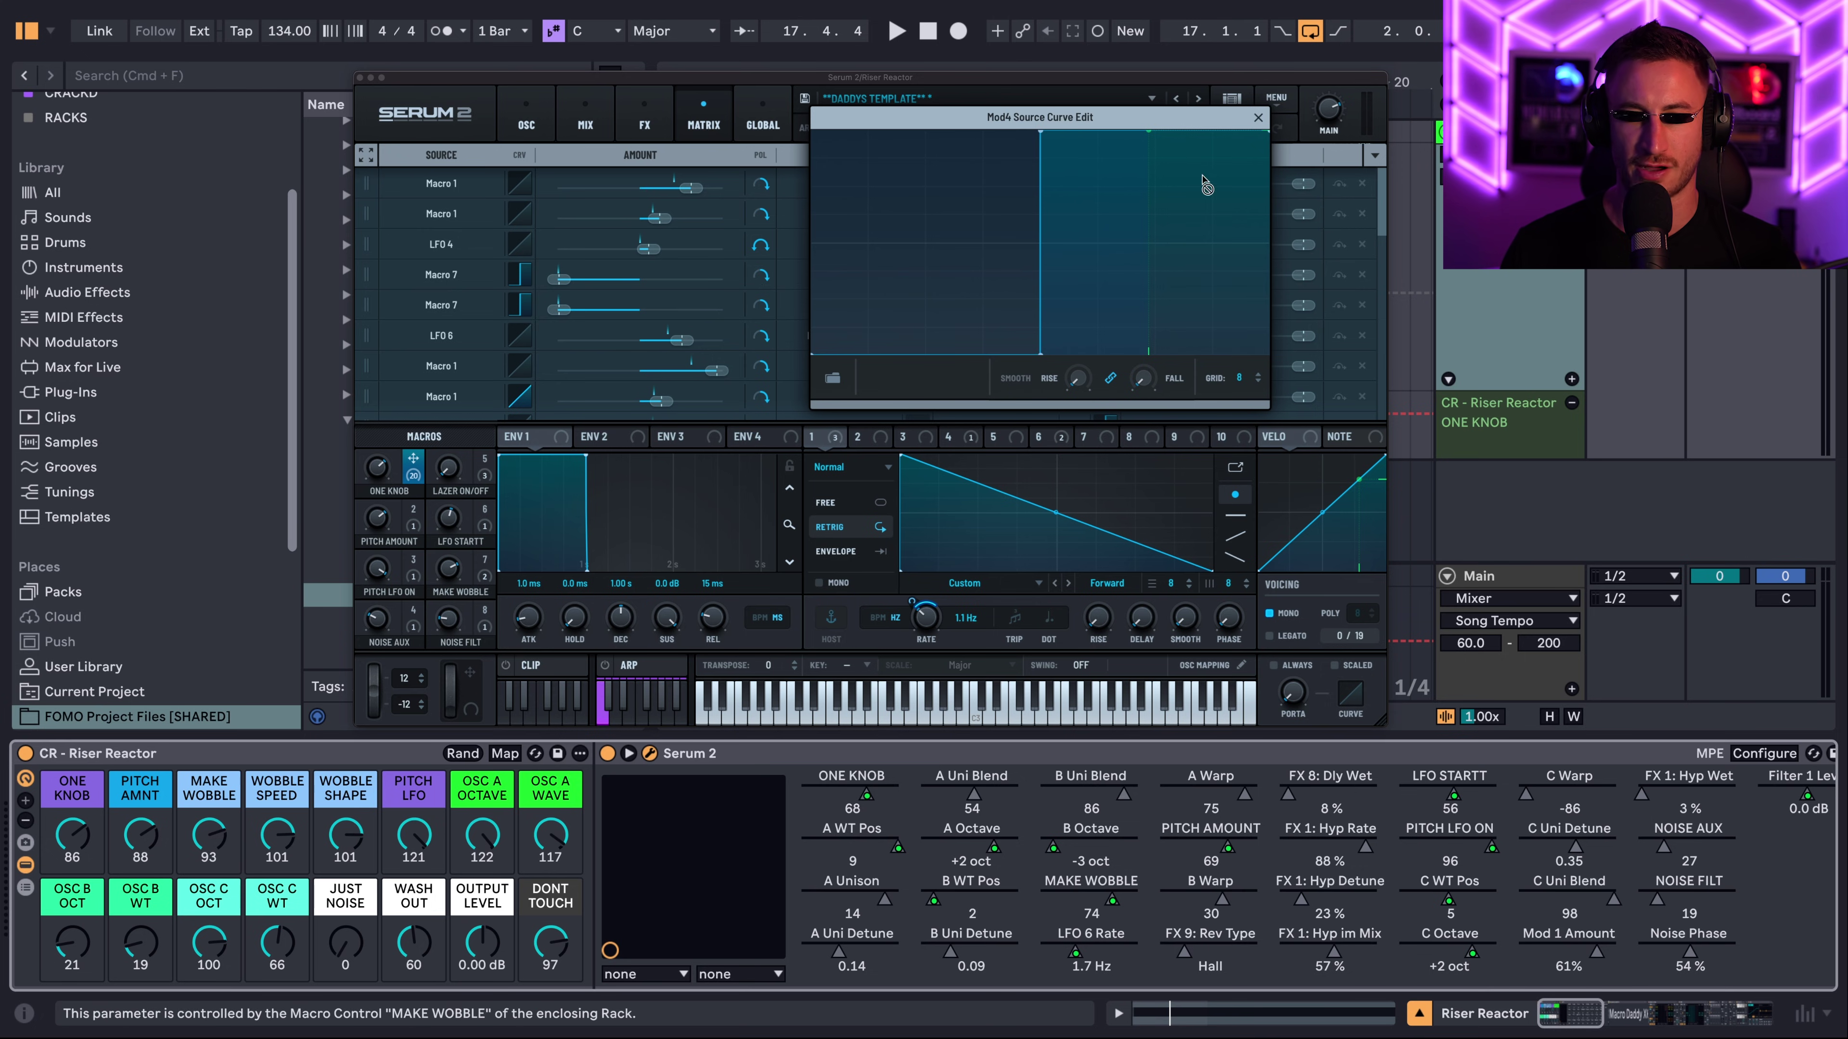
# - Randomize the Riser Reactor macros three more times against the open Macro 7 source curve
pyautogui.click(463, 755)
pyautogui.click(464, 755)
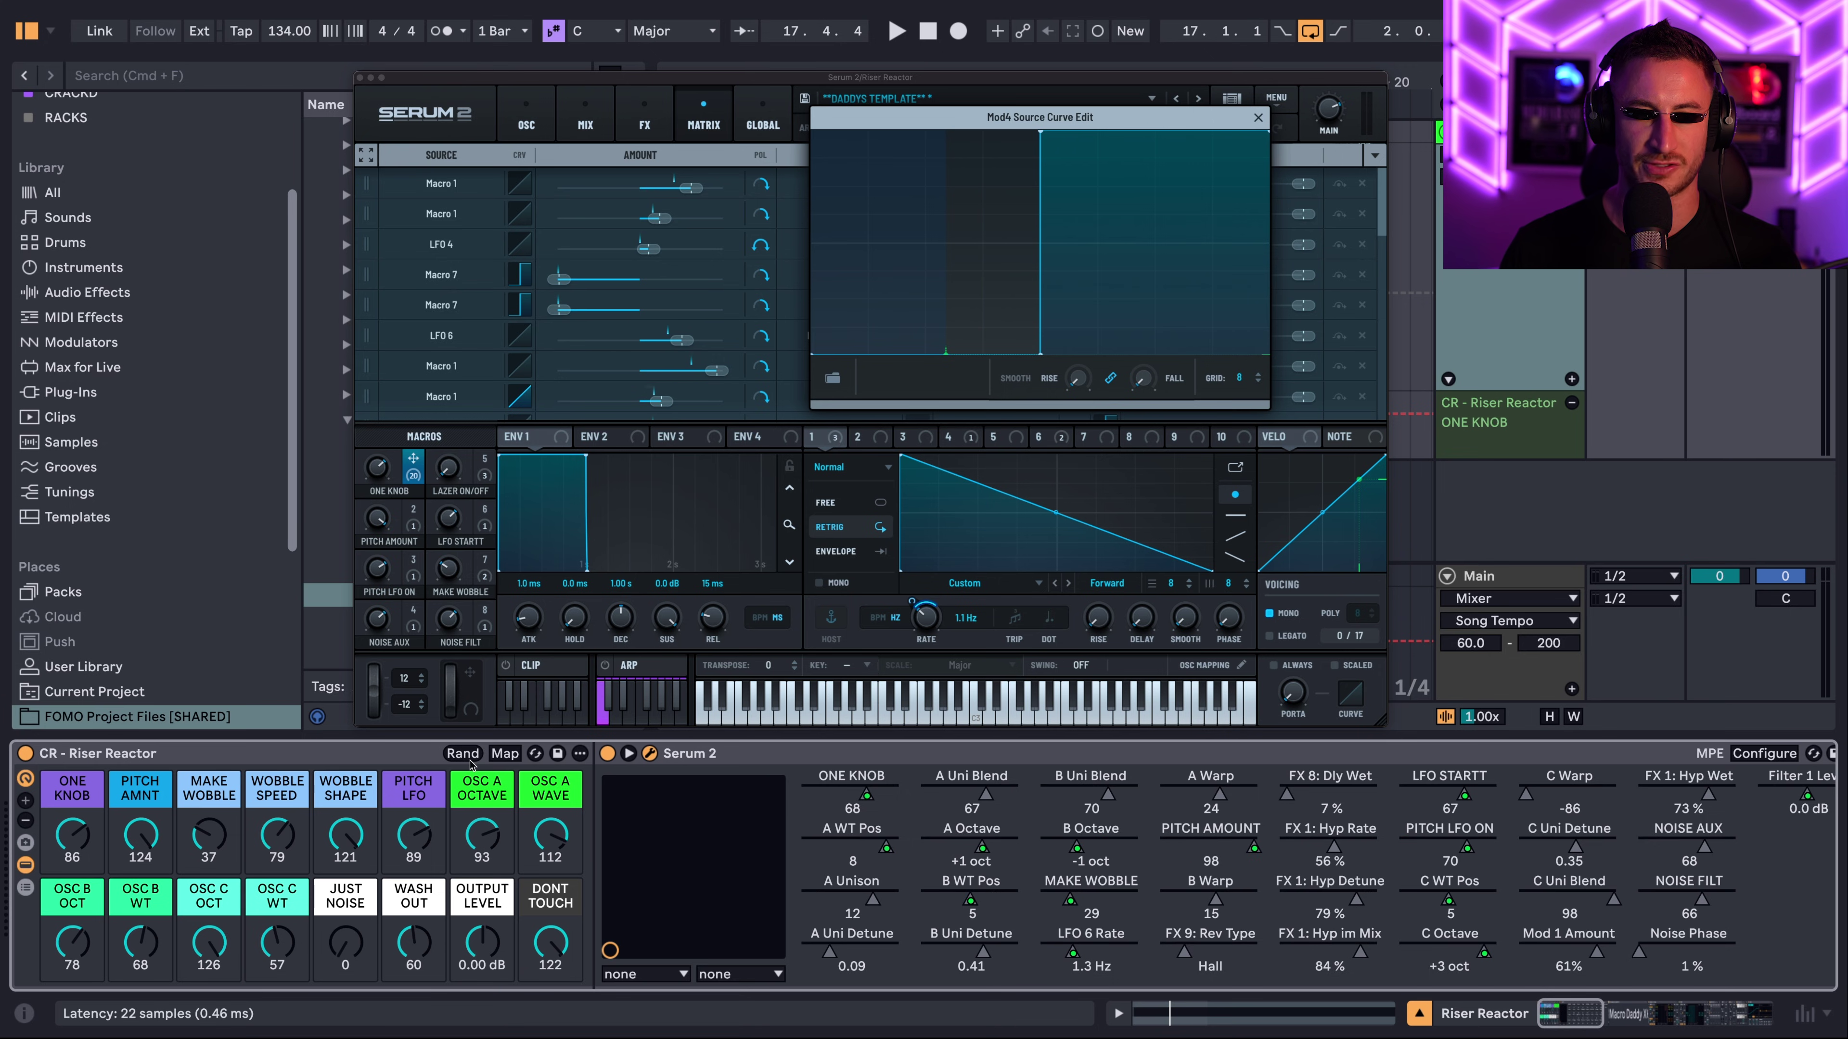
pyautogui.click(464, 755)
# - Show Serum 2's effects chain and select the Macro Daddy X64 device after it in the rack
pyautogui.click(731, 375)
pyautogui.scroll(-1, 1104, 394)
pyautogui.click(1104, 390)
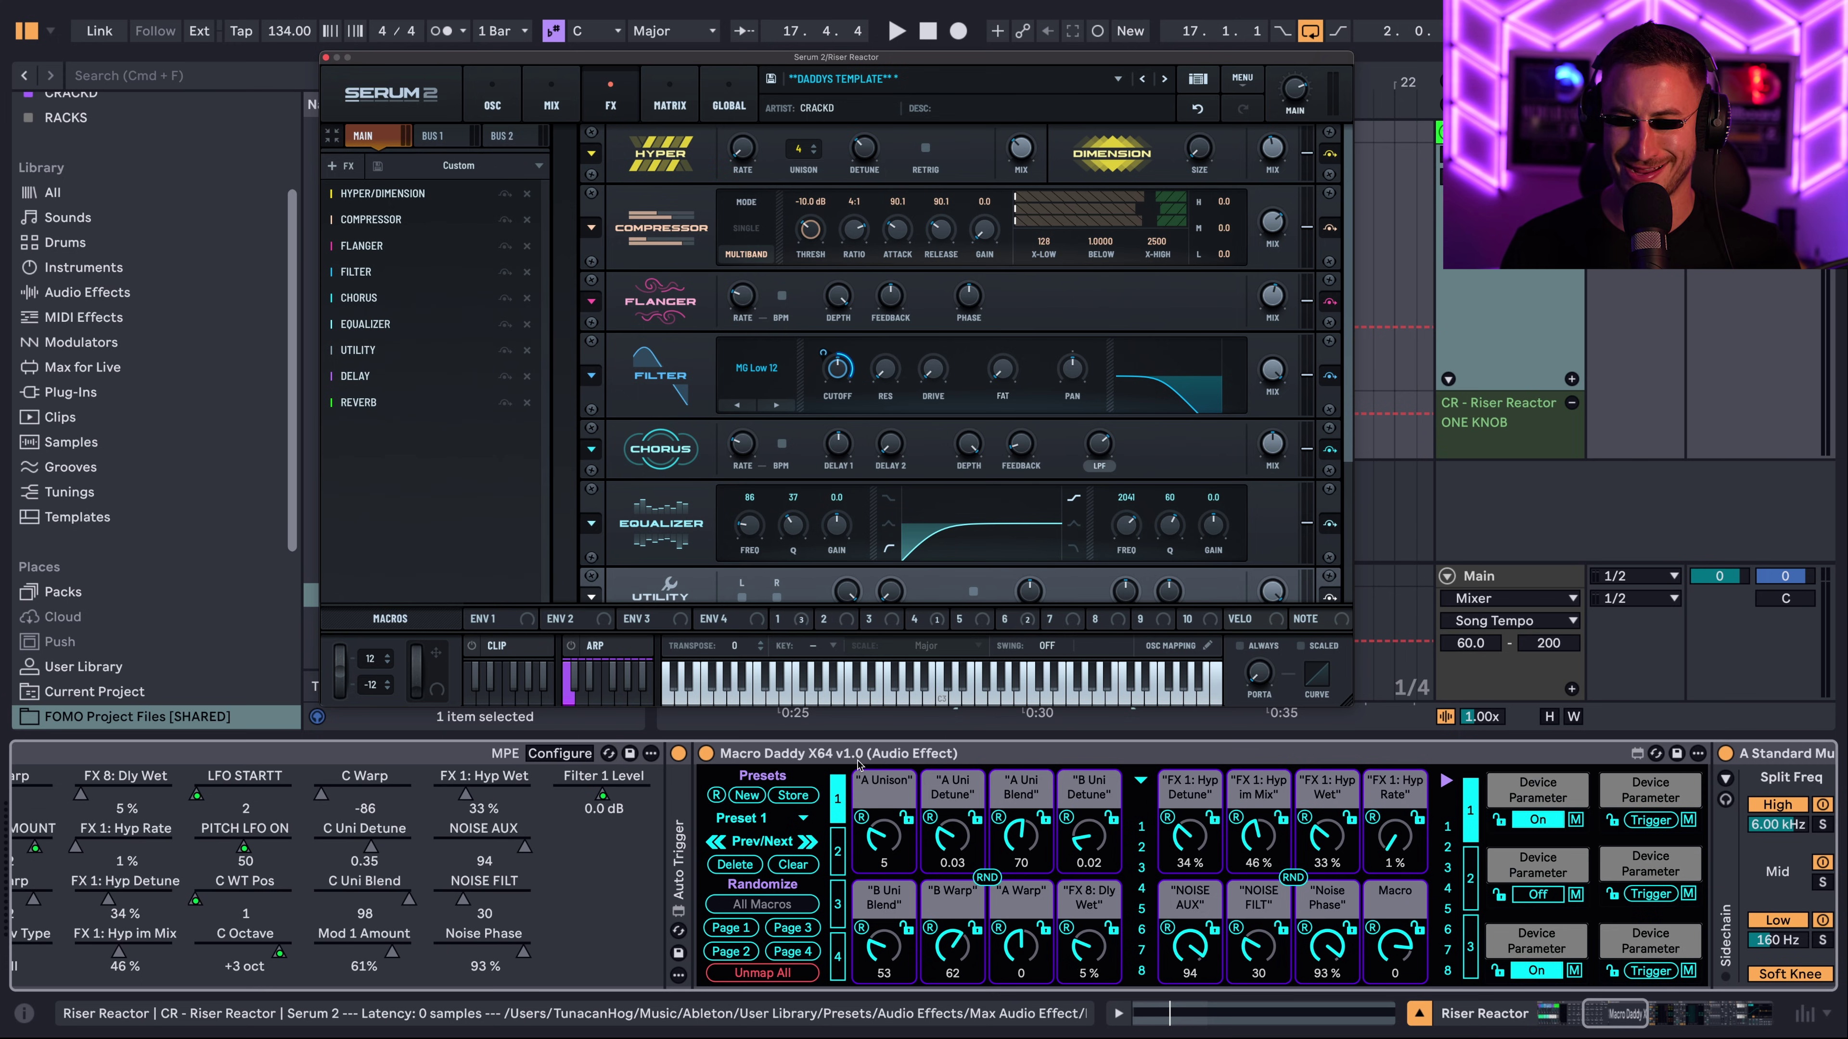
pyautogui.hscroll(3, 857, 763)
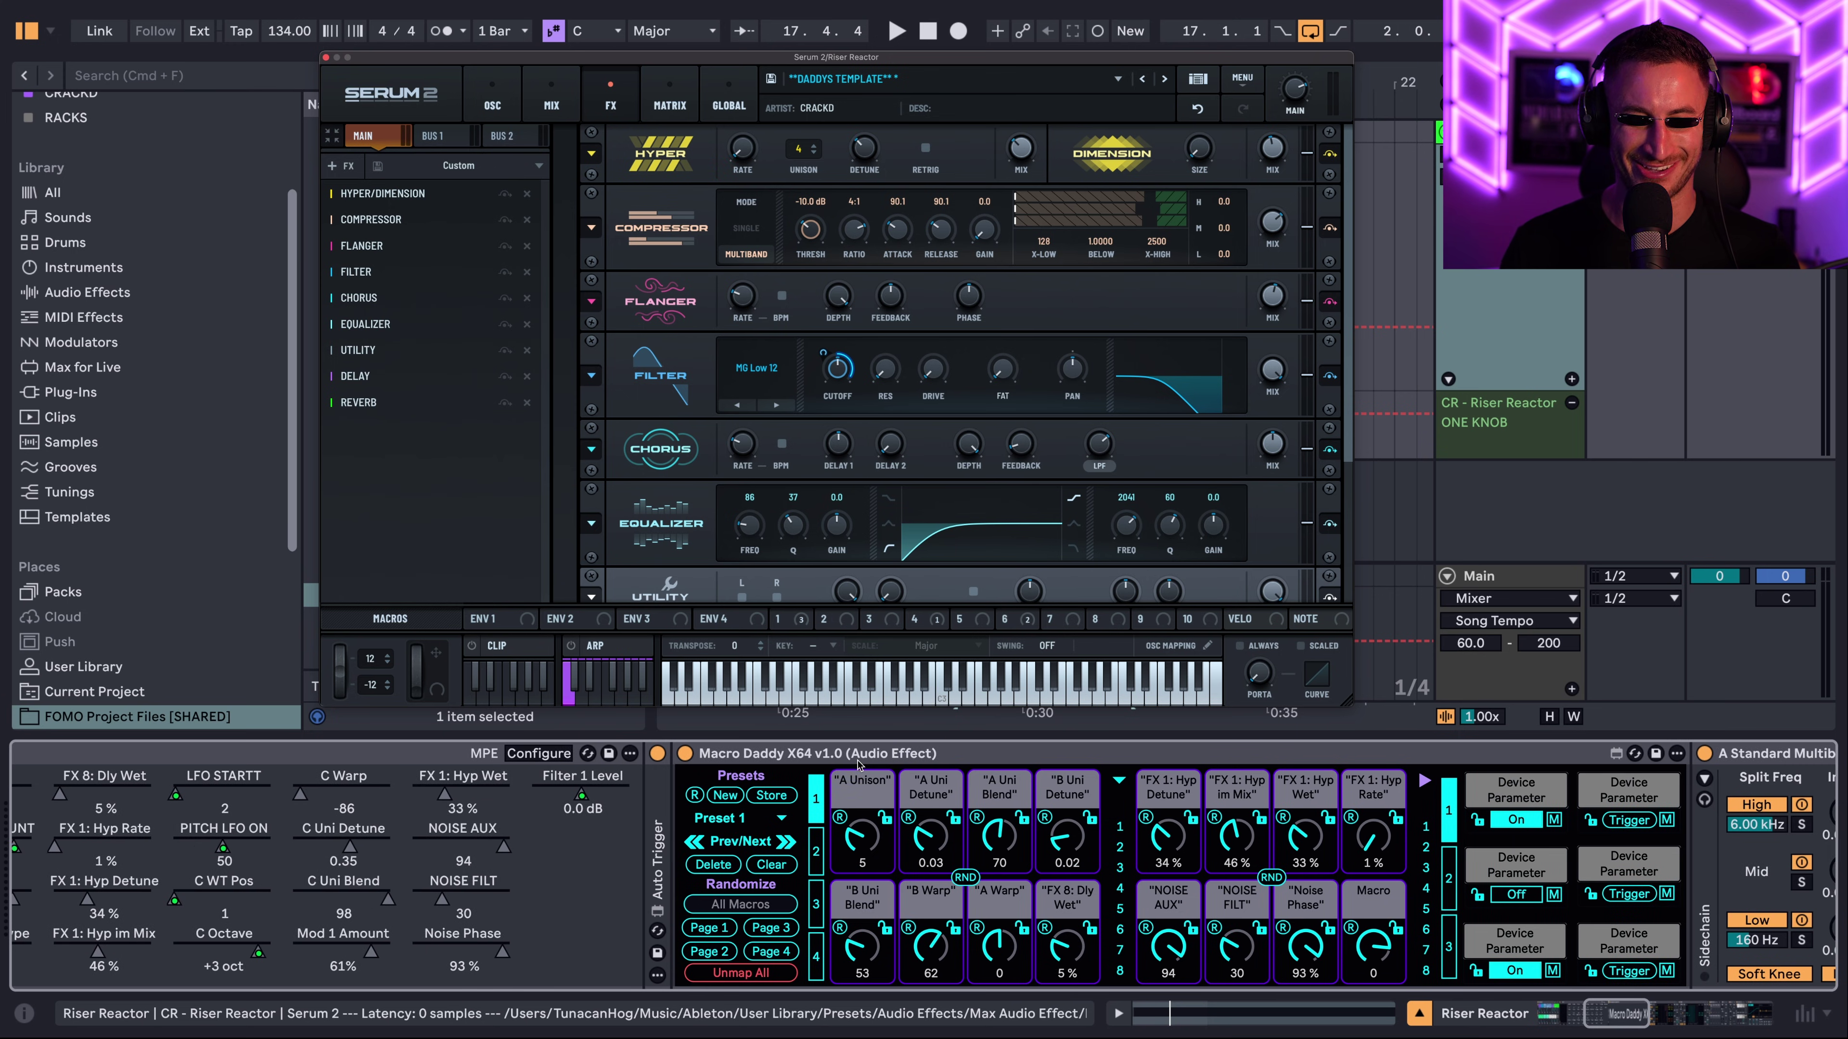
pyautogui.click(853, 757)
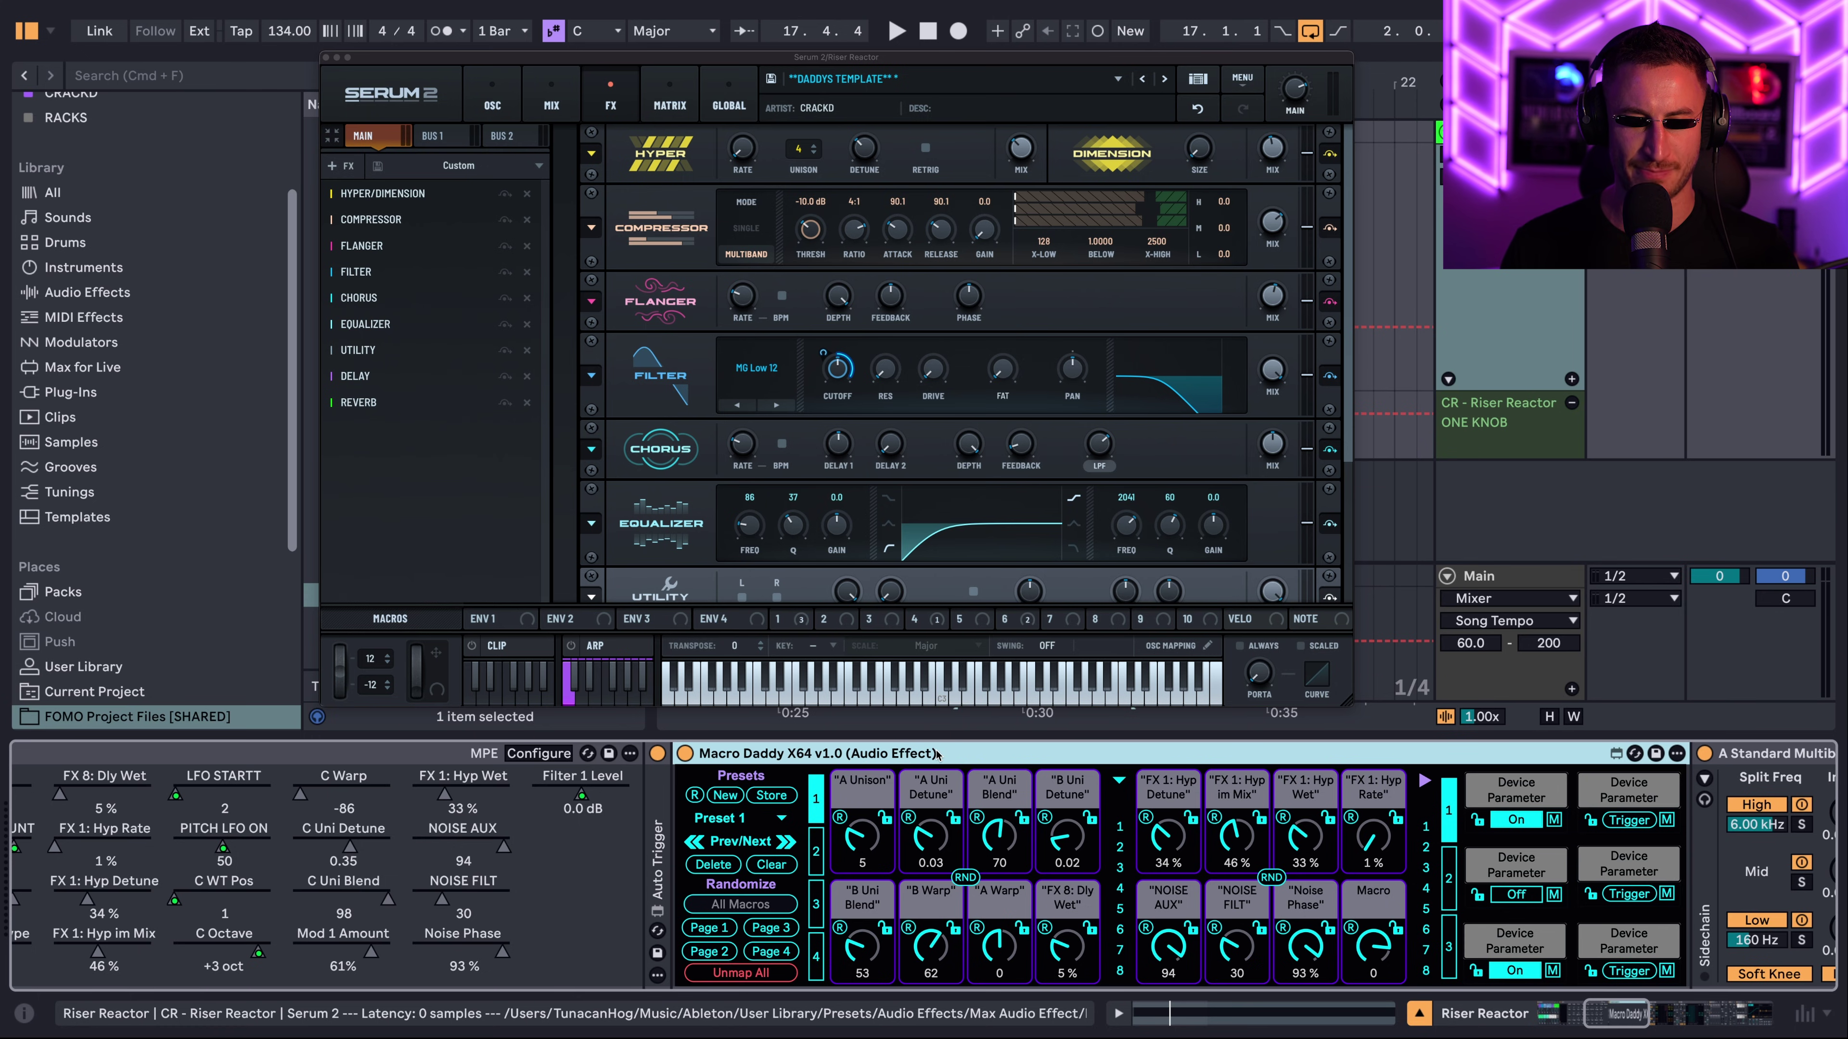
# - Step through Macro Daddy's macro pages 2, 3 and 4 and return to page 1
pyautogui.click(818, 853)
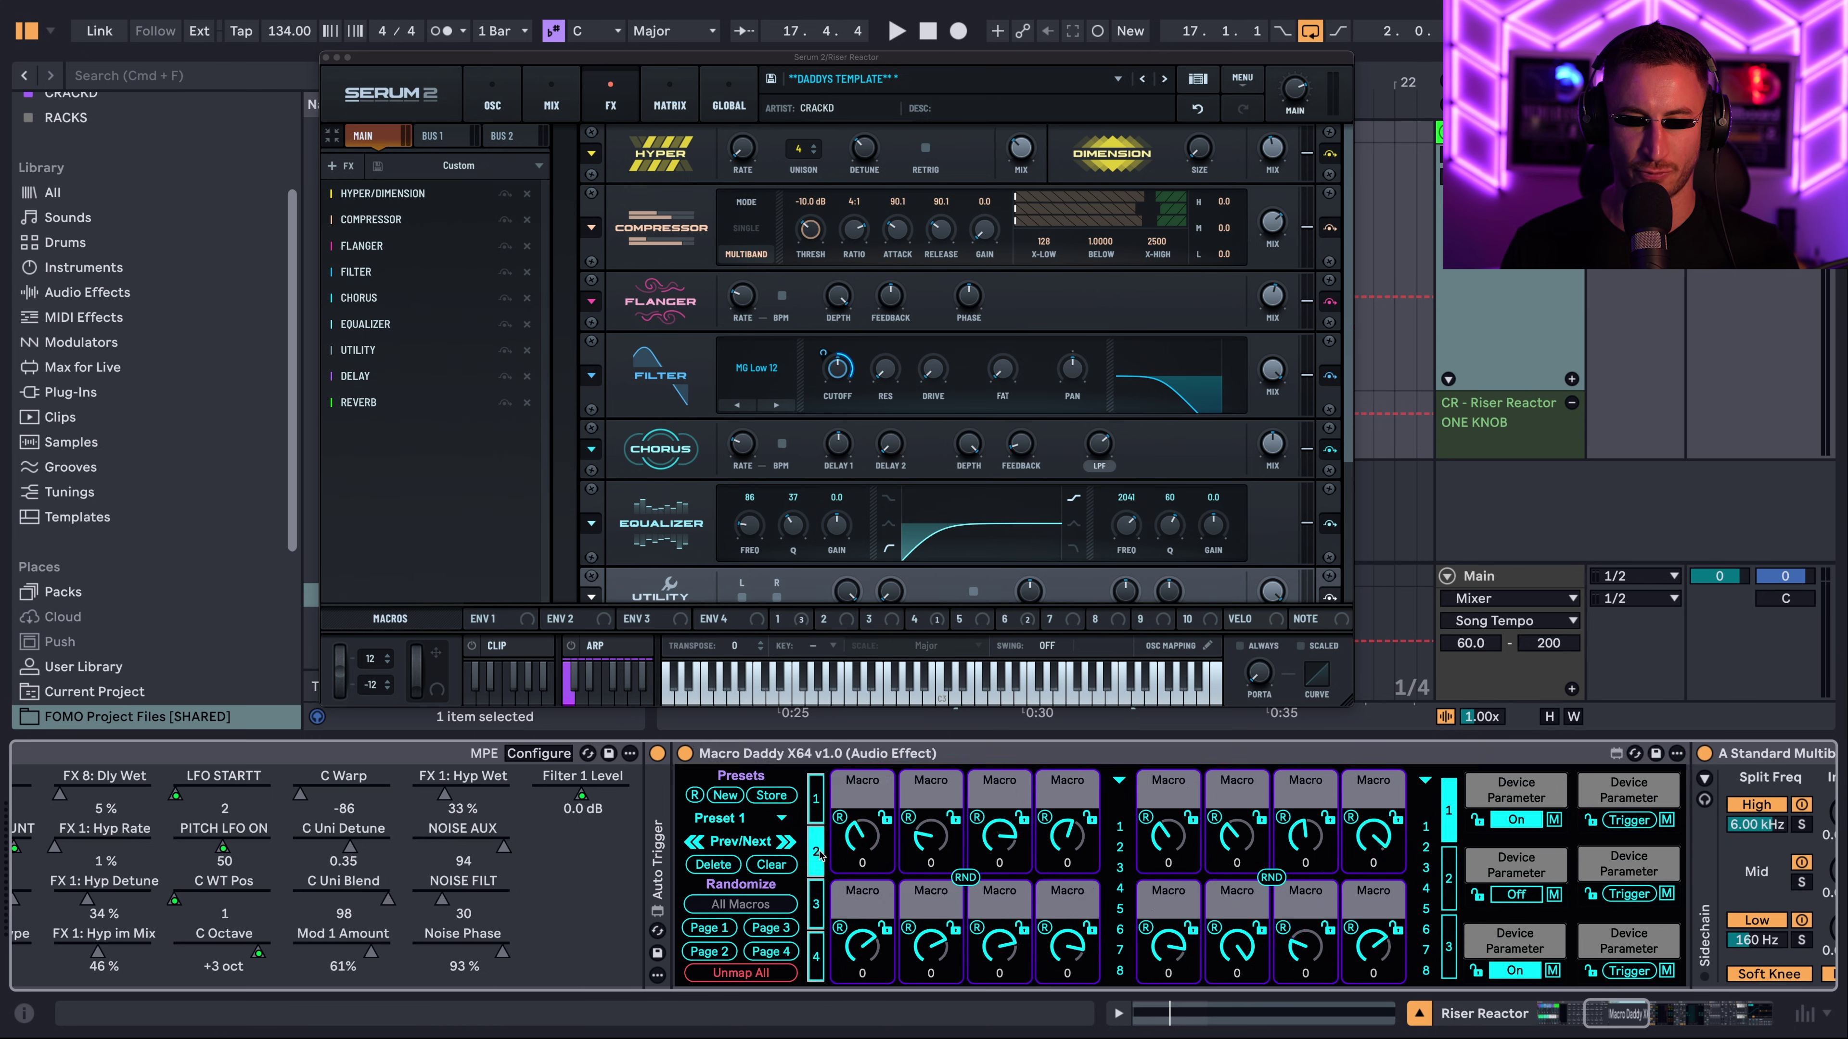
pyautogui.click(818, 902)
pyautogui.click(816, 955)
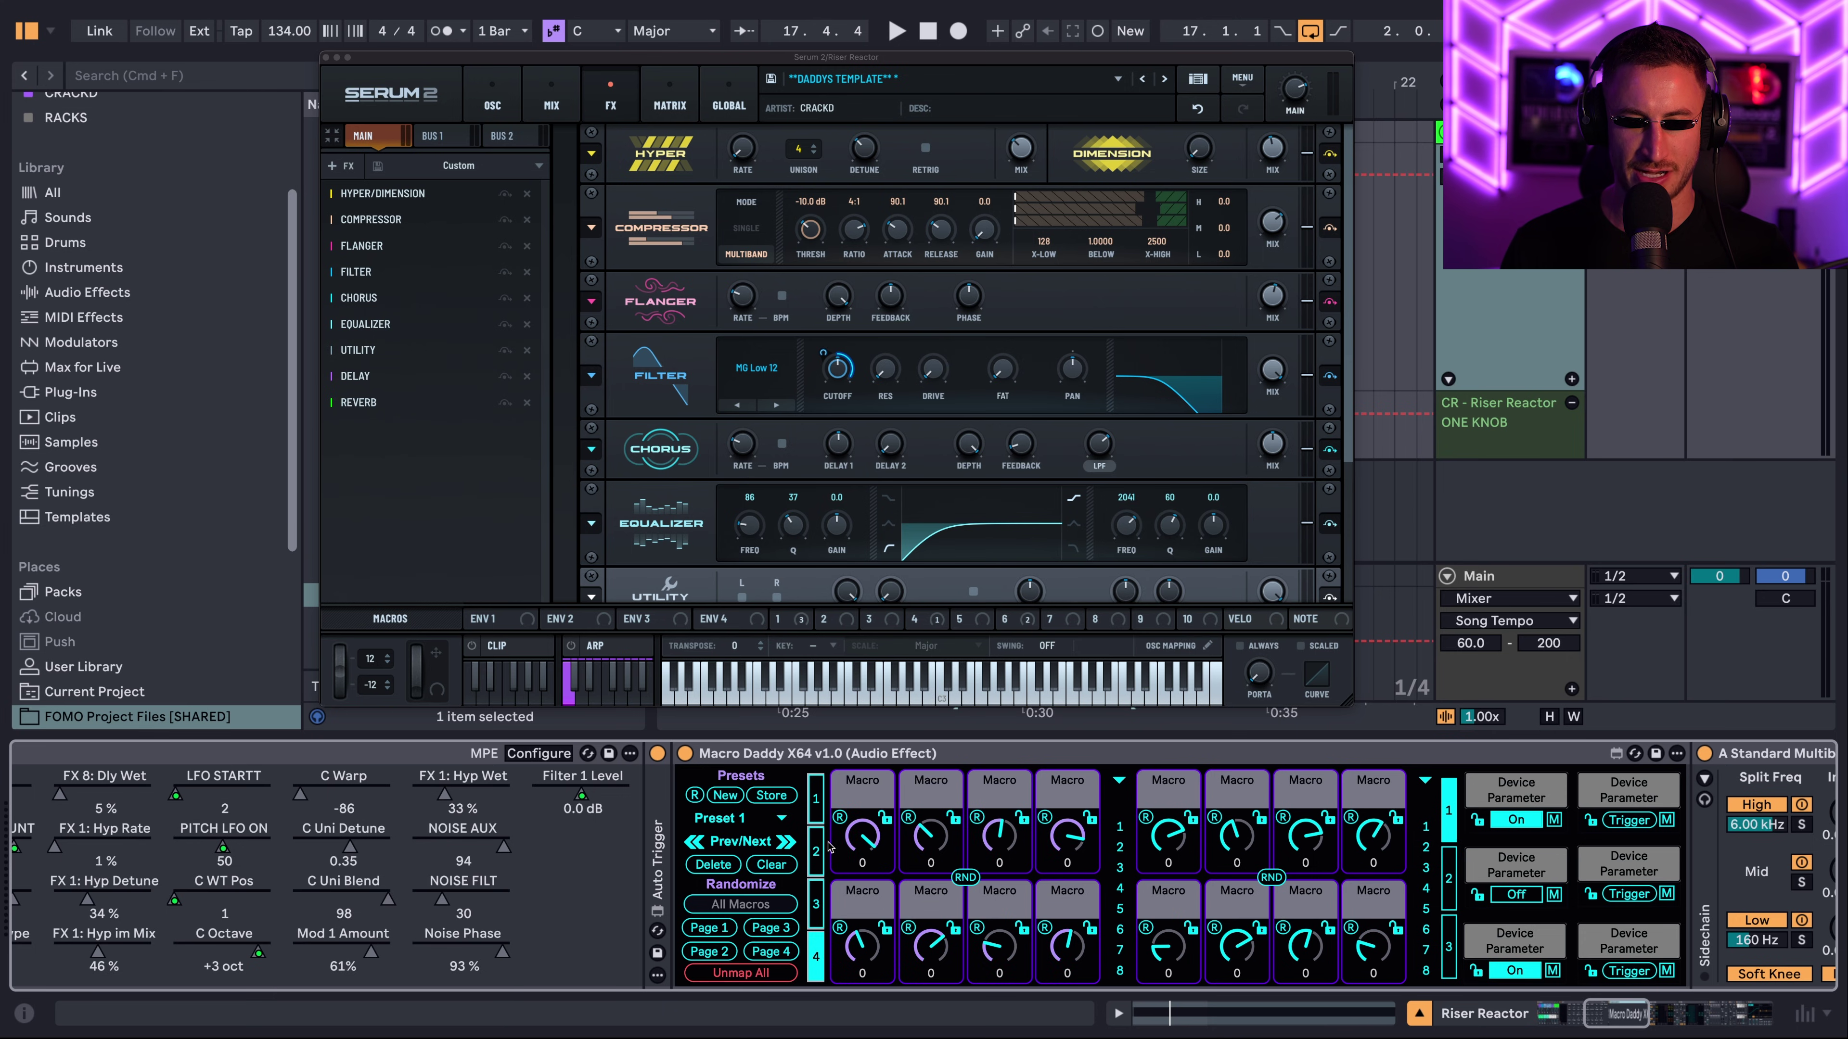
pyautogui.click(823, 810)
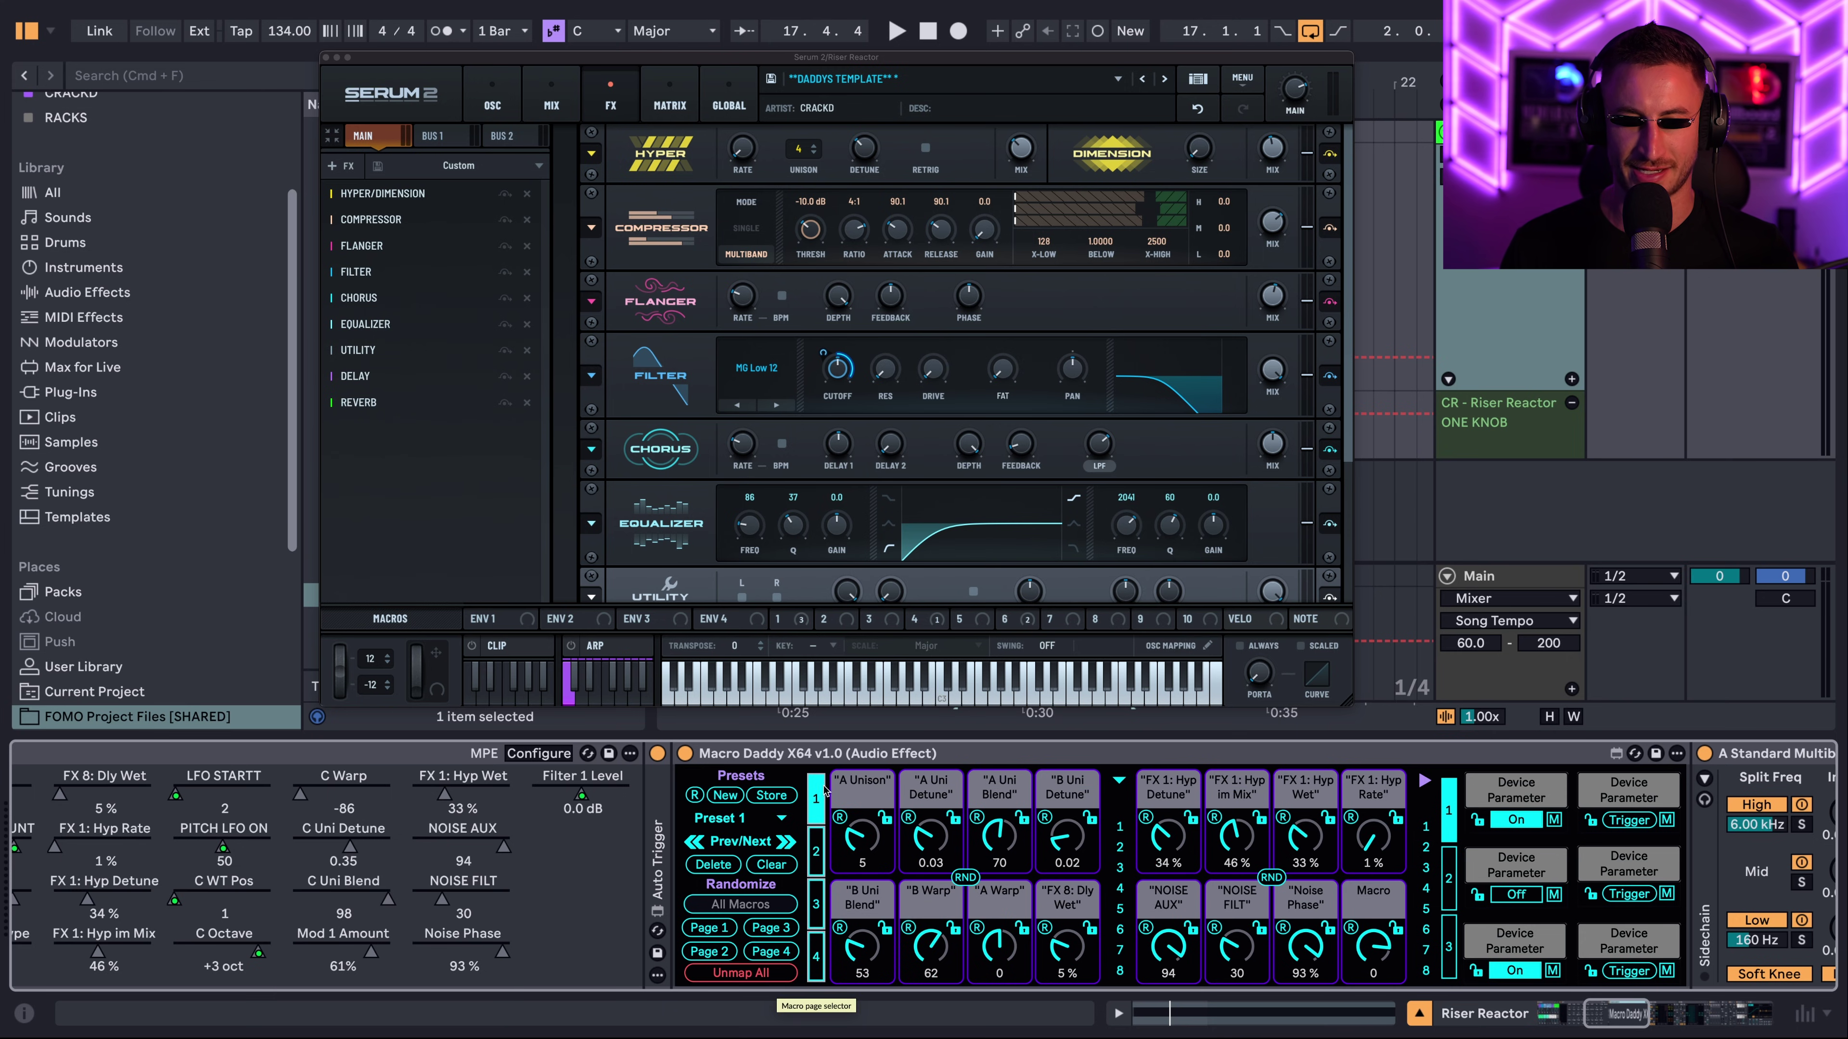
pyautogui.hscroll(-2, 826, 757)
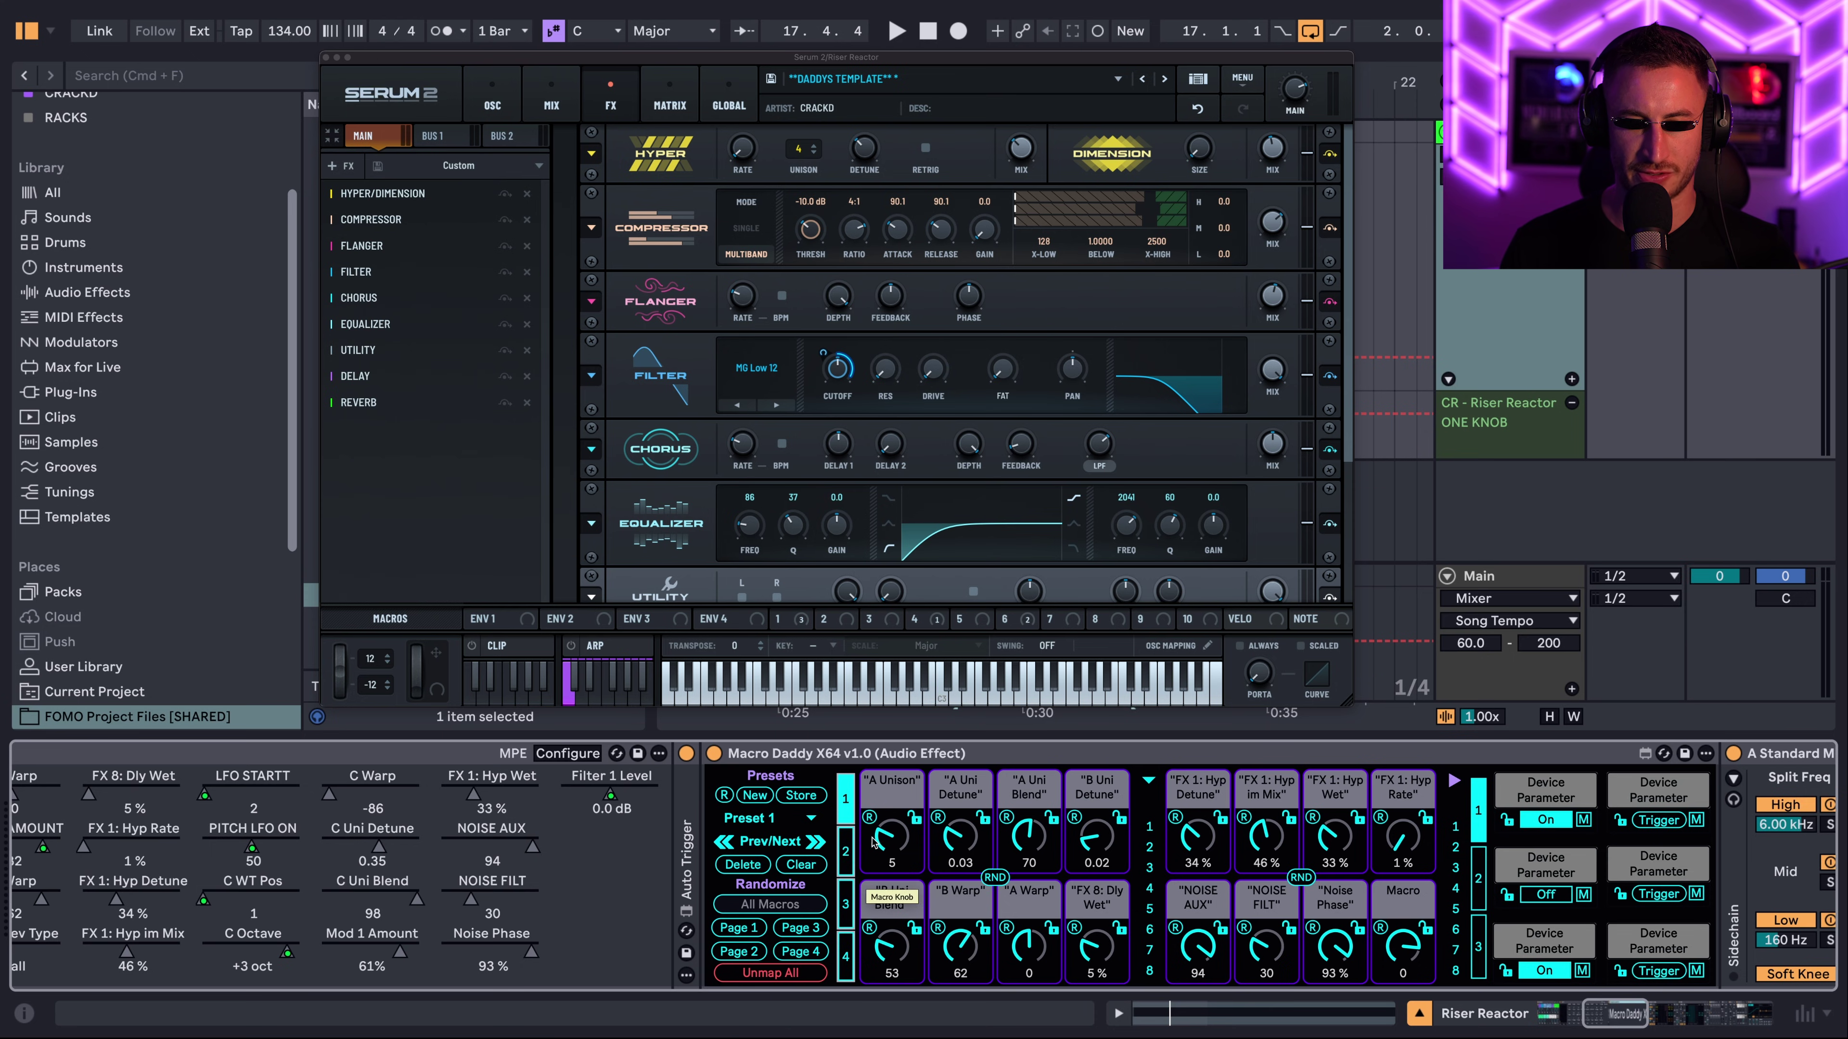
# - Randomize Macro Daddy's A Unison macro on its own and compare it with Serum 2's mapped parameters
pyautogui.click(871, 821)
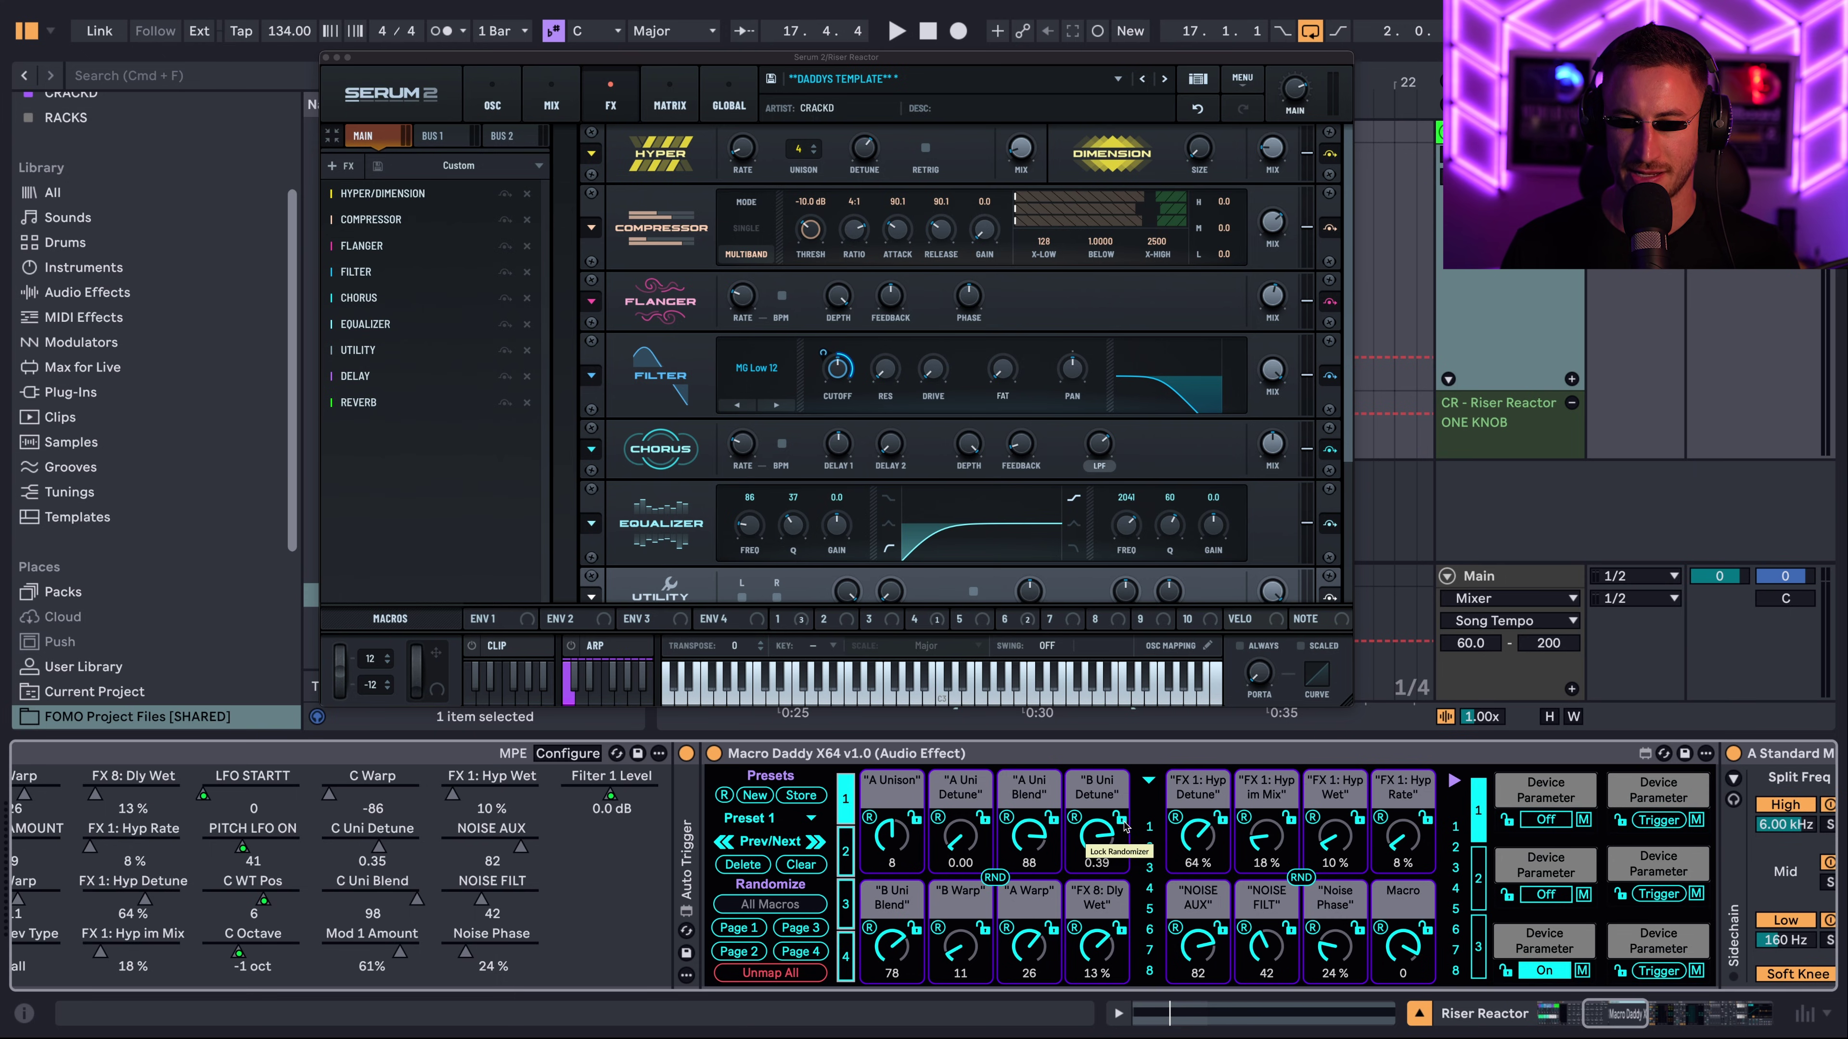
pyautogui.hscroll(-1, 1118, 827)
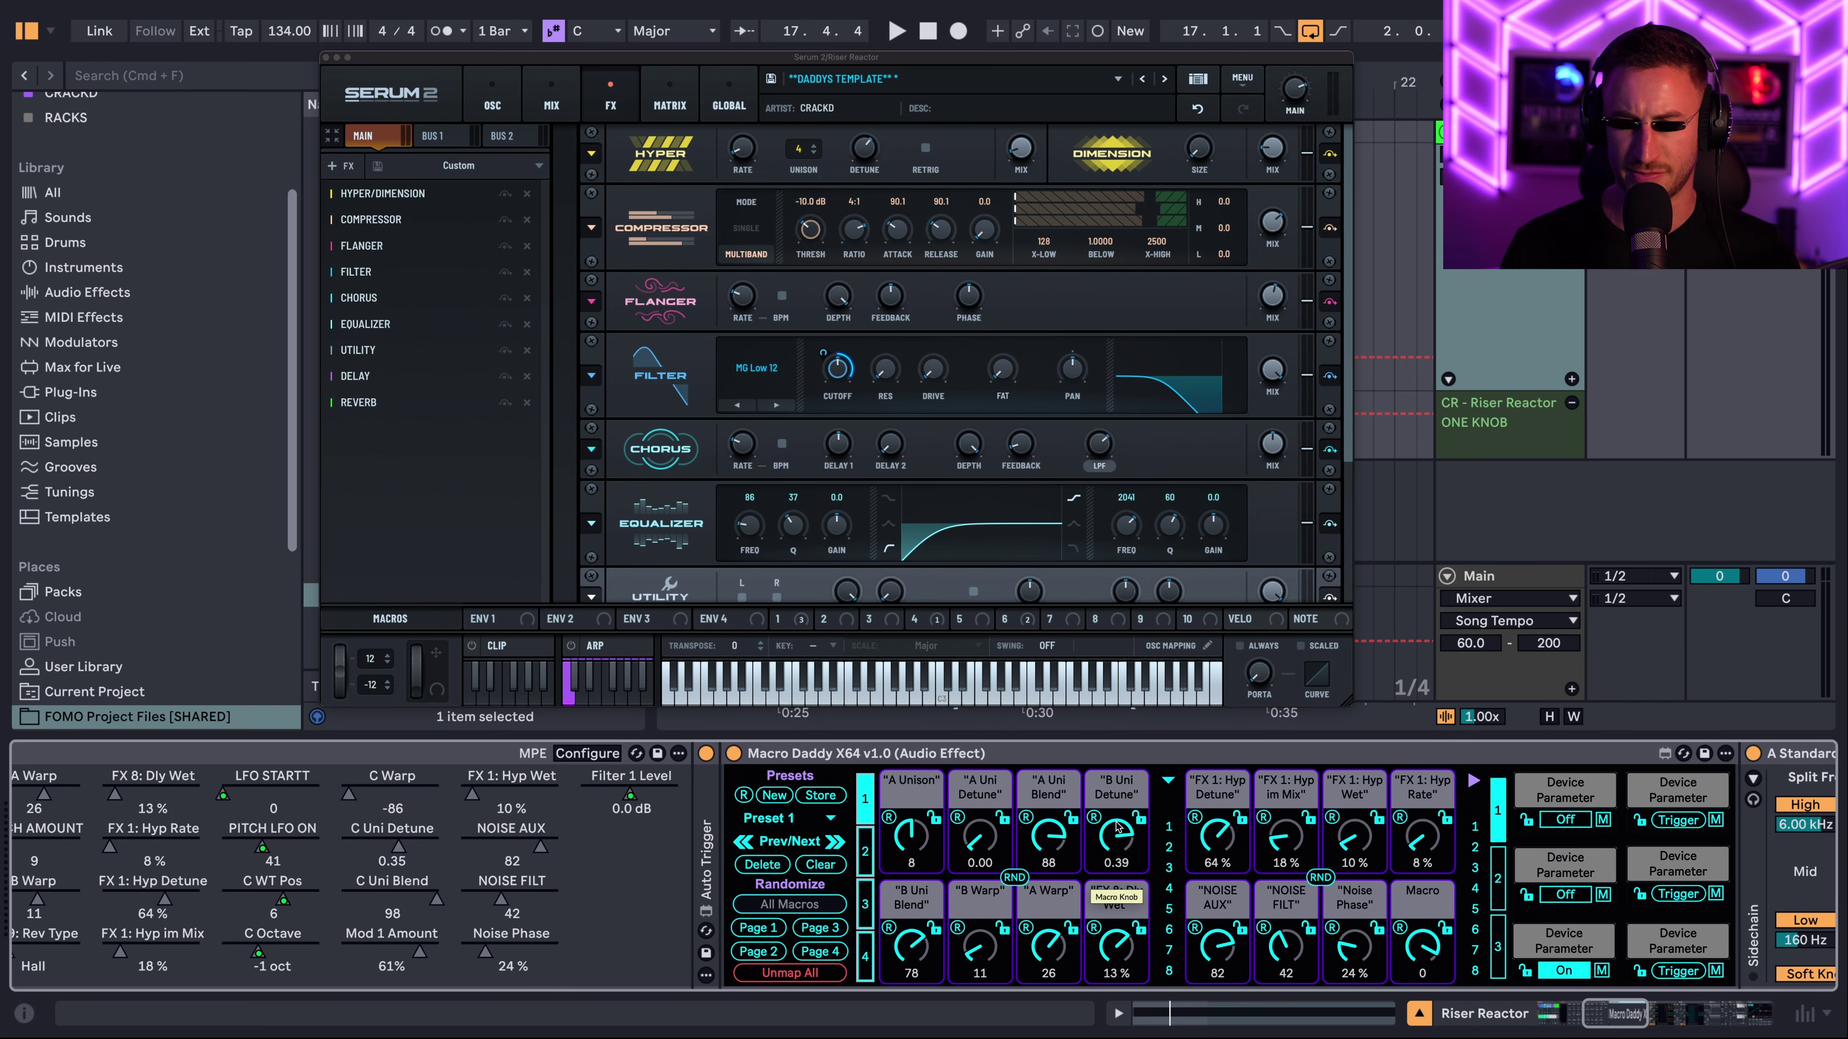
pyautogui.hscroll(-1, 1119, 827)
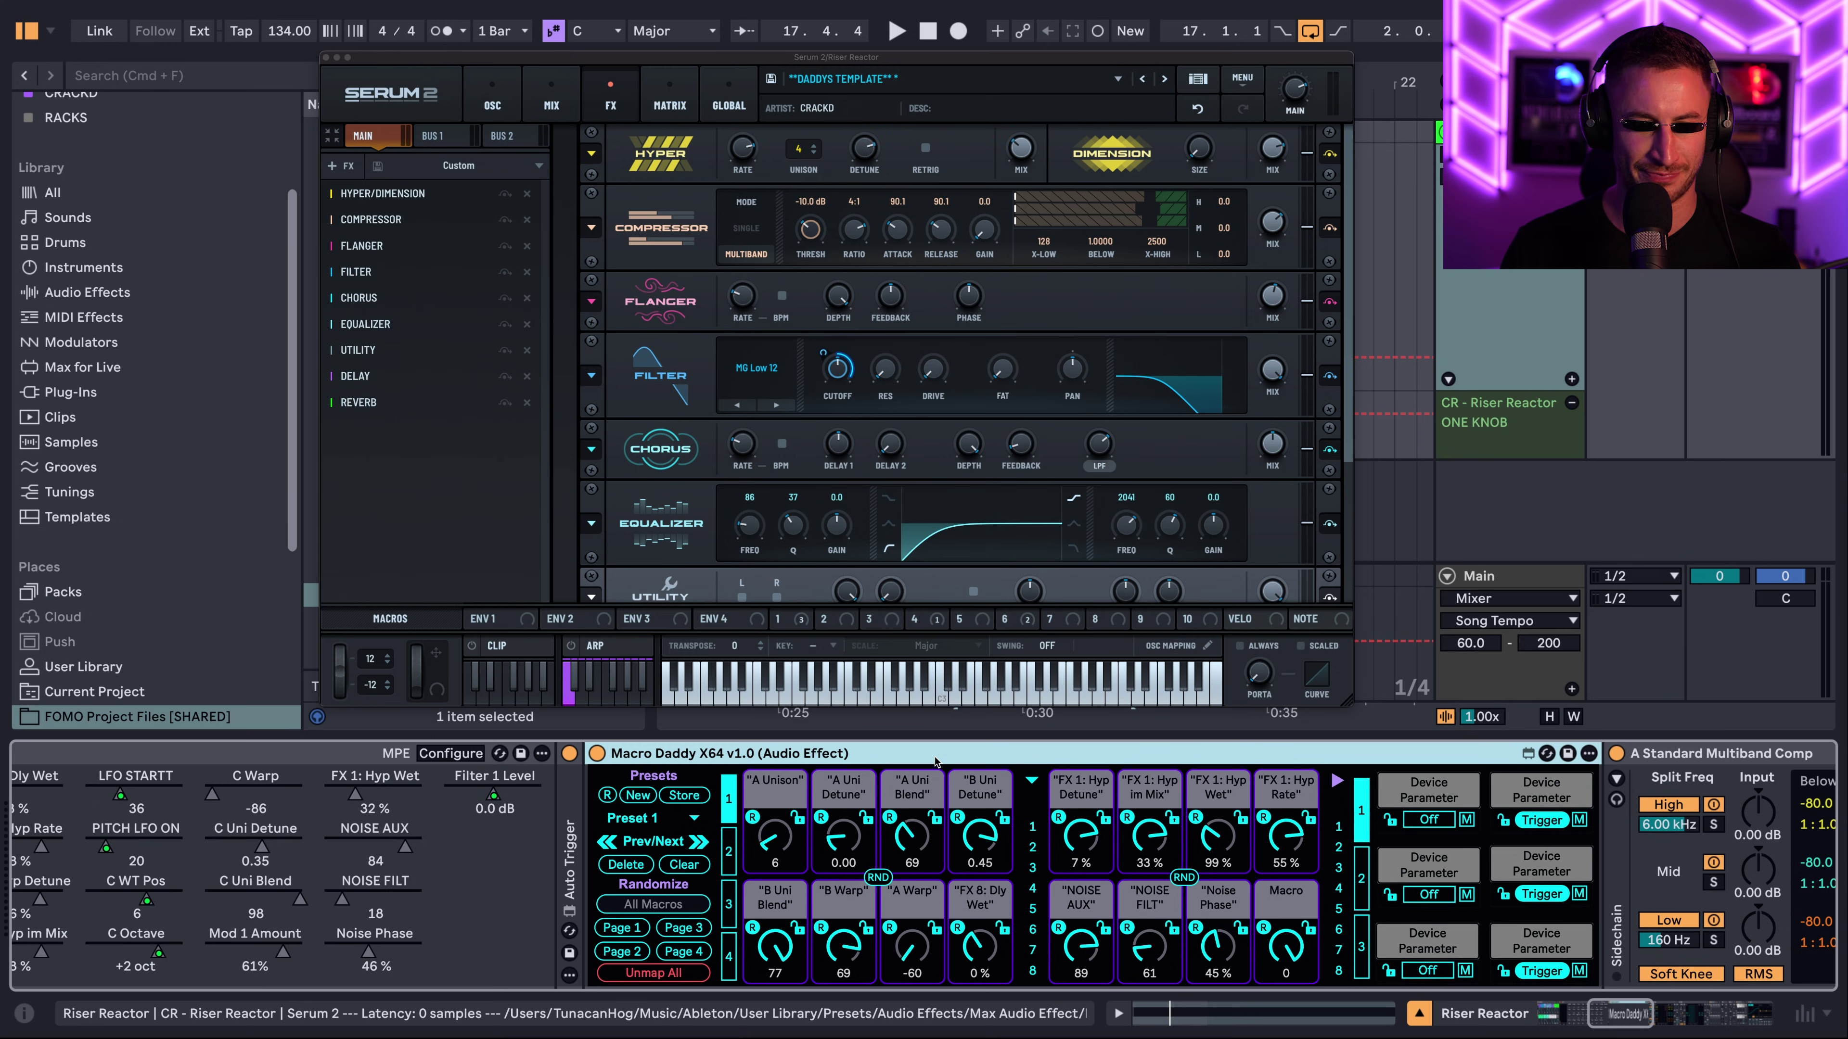
# - Map the Standard Multiband Comp's Device On to Macro Daddy's first toggle and test it, ending with the compressor off
pyautogui.hscroll(3, 936, 761)
pyautogui.hscroll(1, 929, 761)
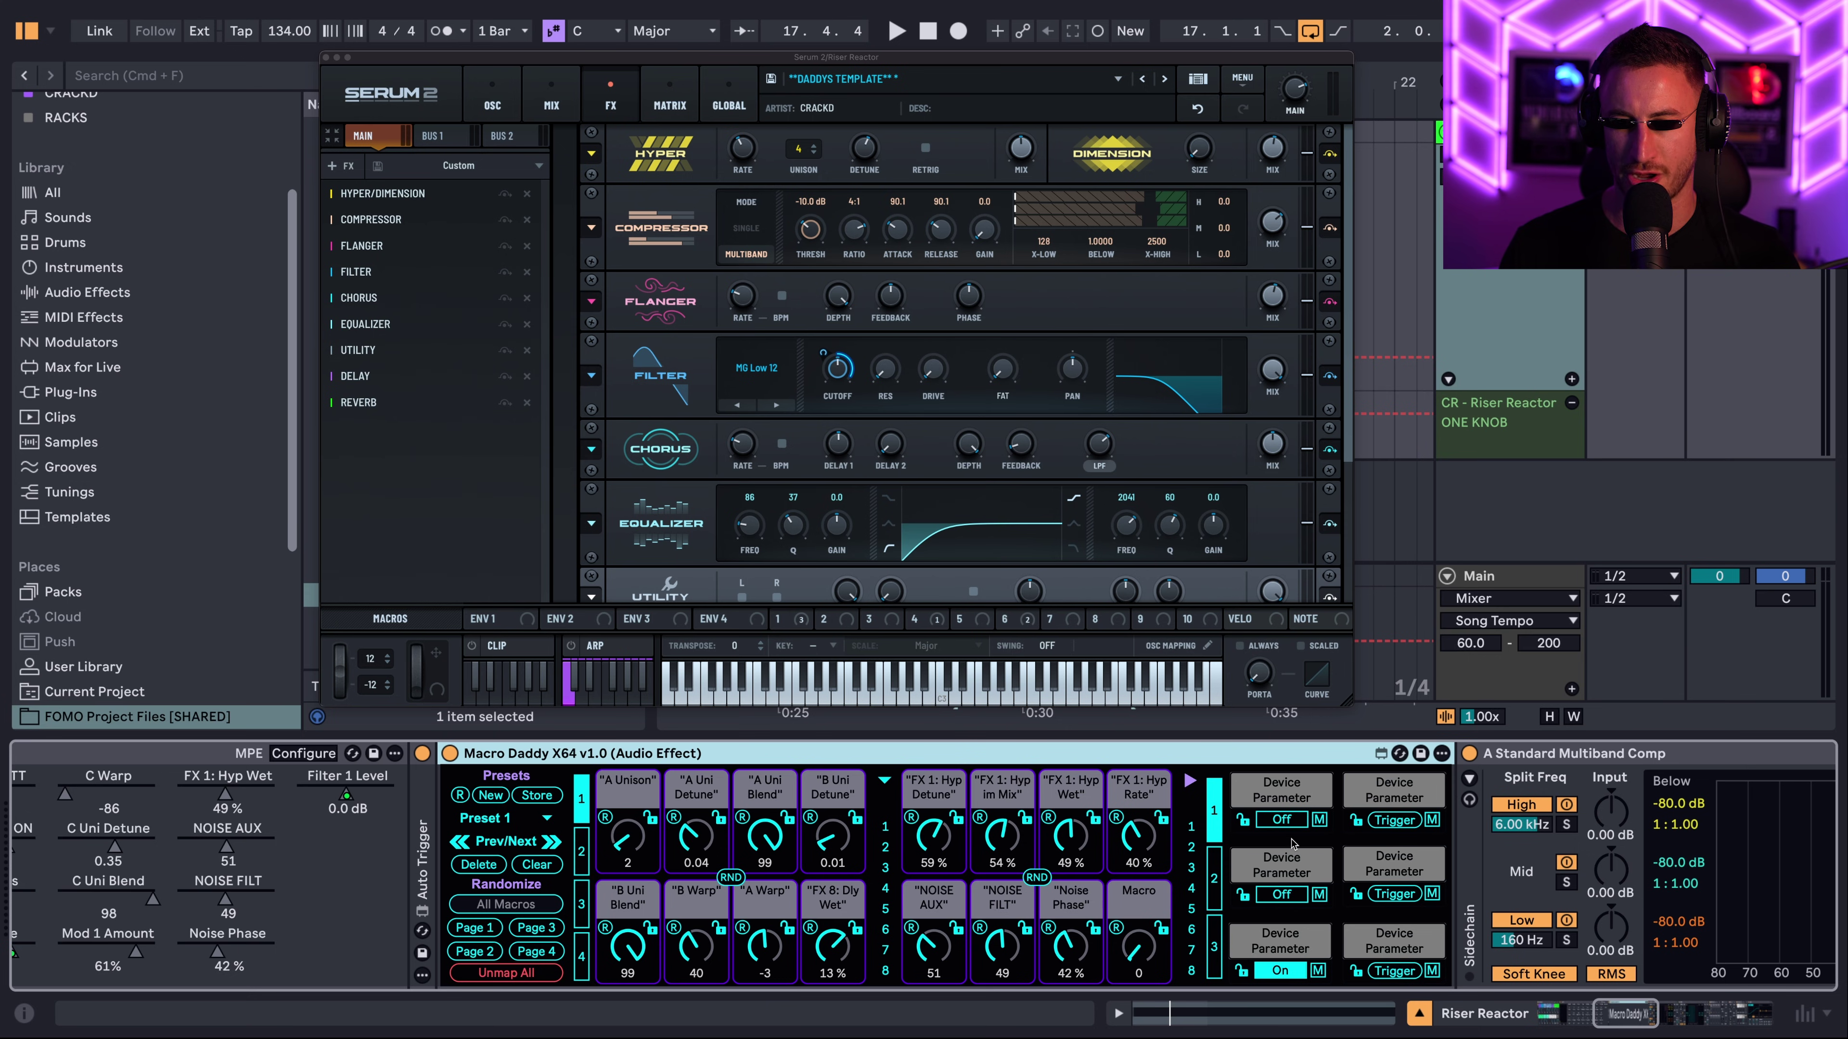
pyautogui.hscroll(1, 1292, 844)
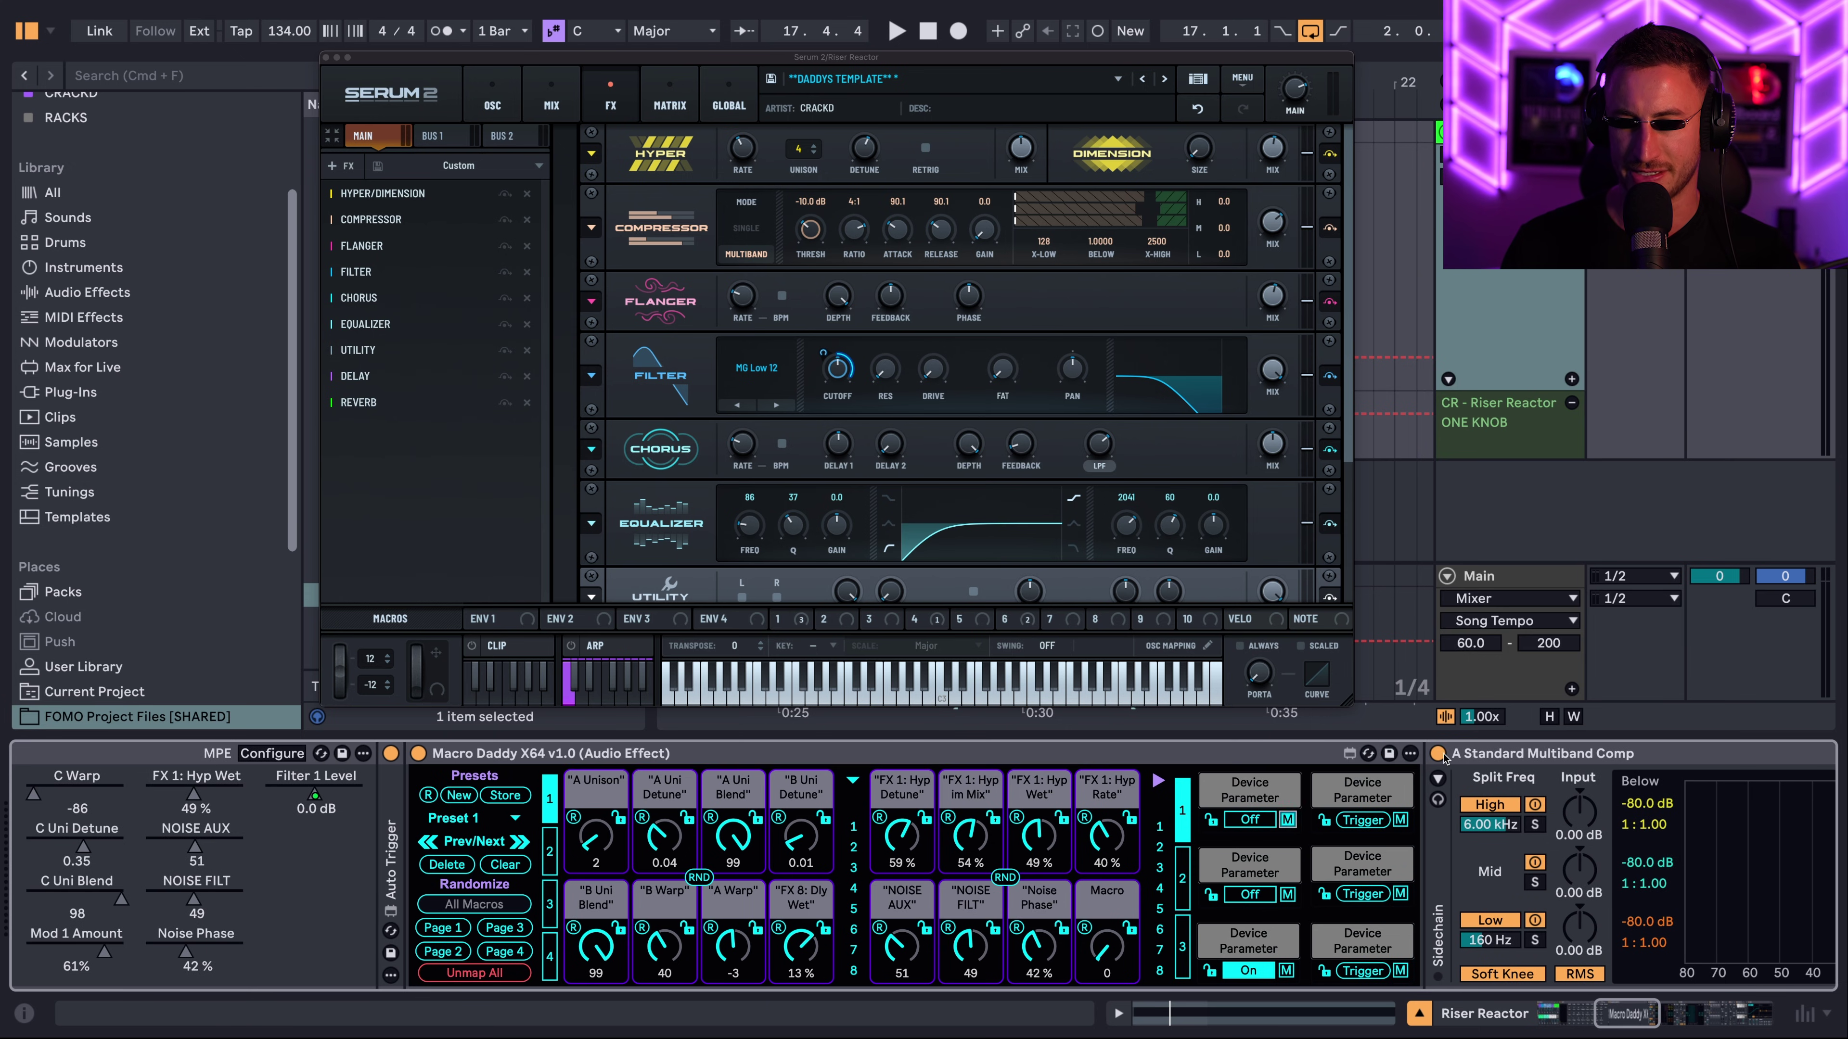
pyautogui.click(1441, 755)
pyautogui.click(1251, 820)
pyautogui.click(1251, 821)
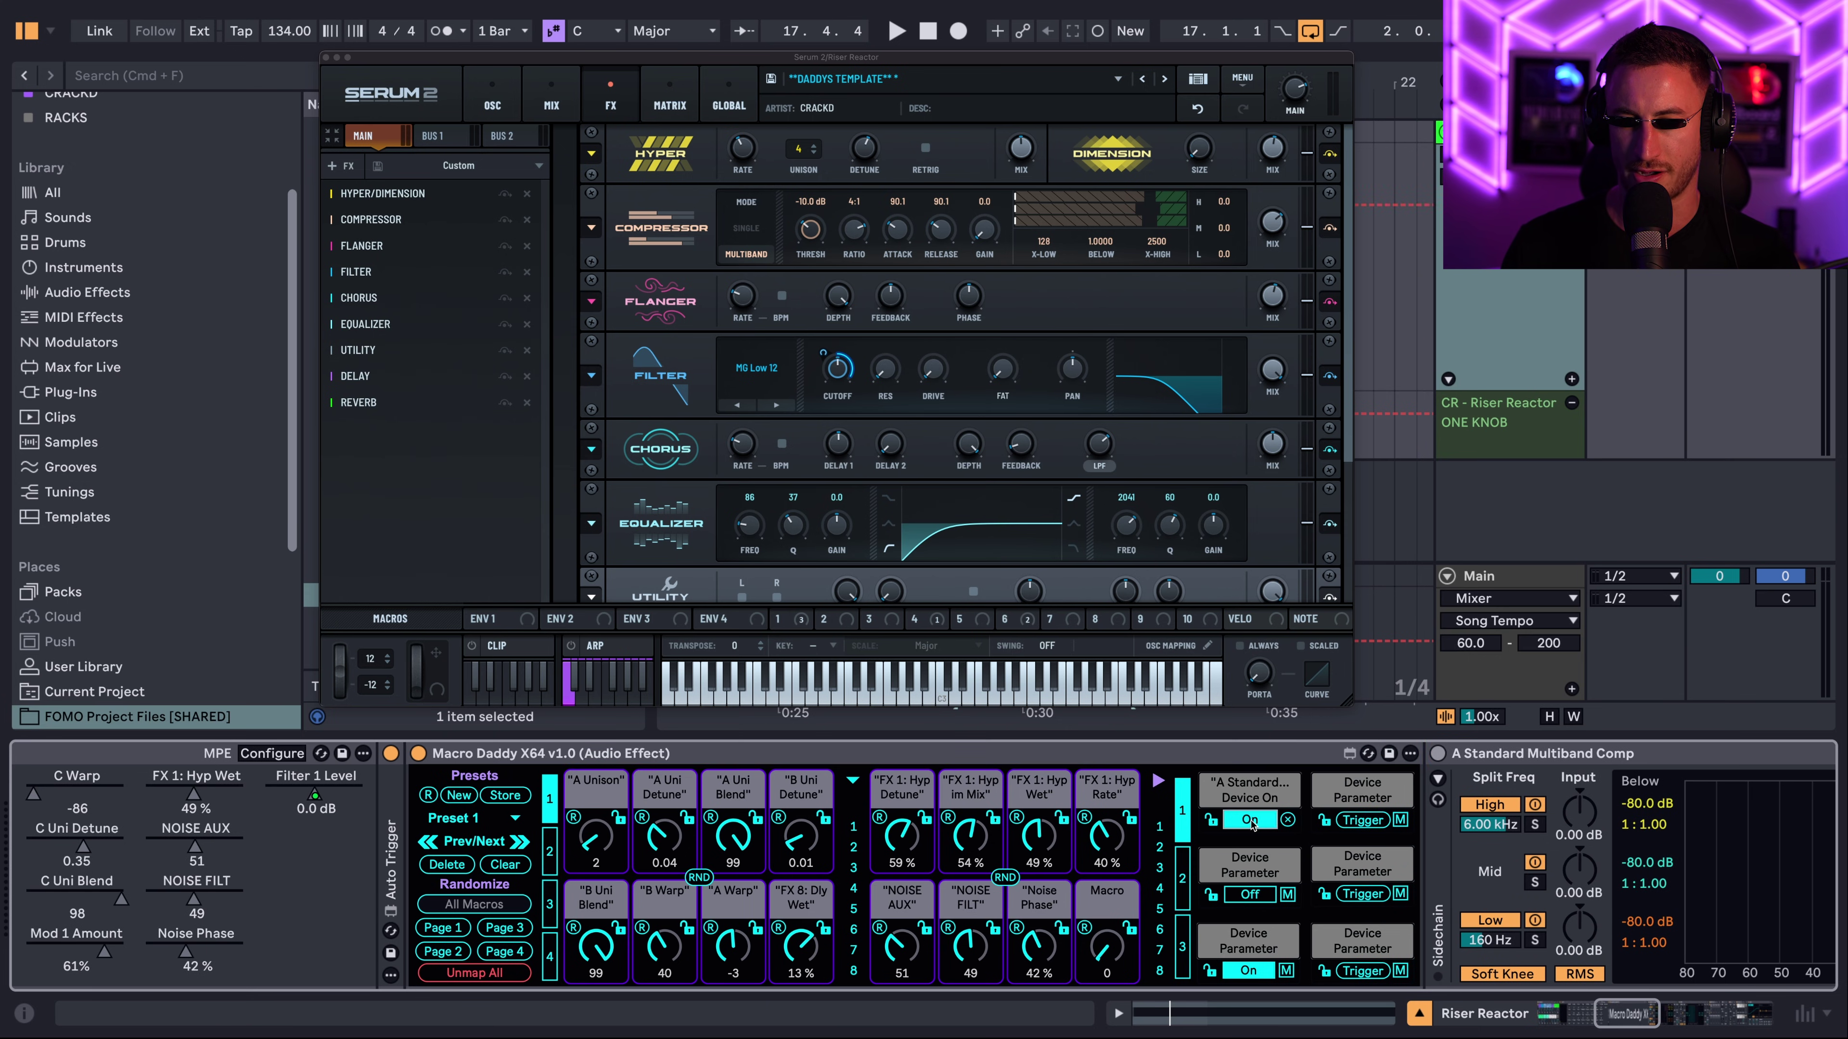
pyautogui.click(1251, 821)
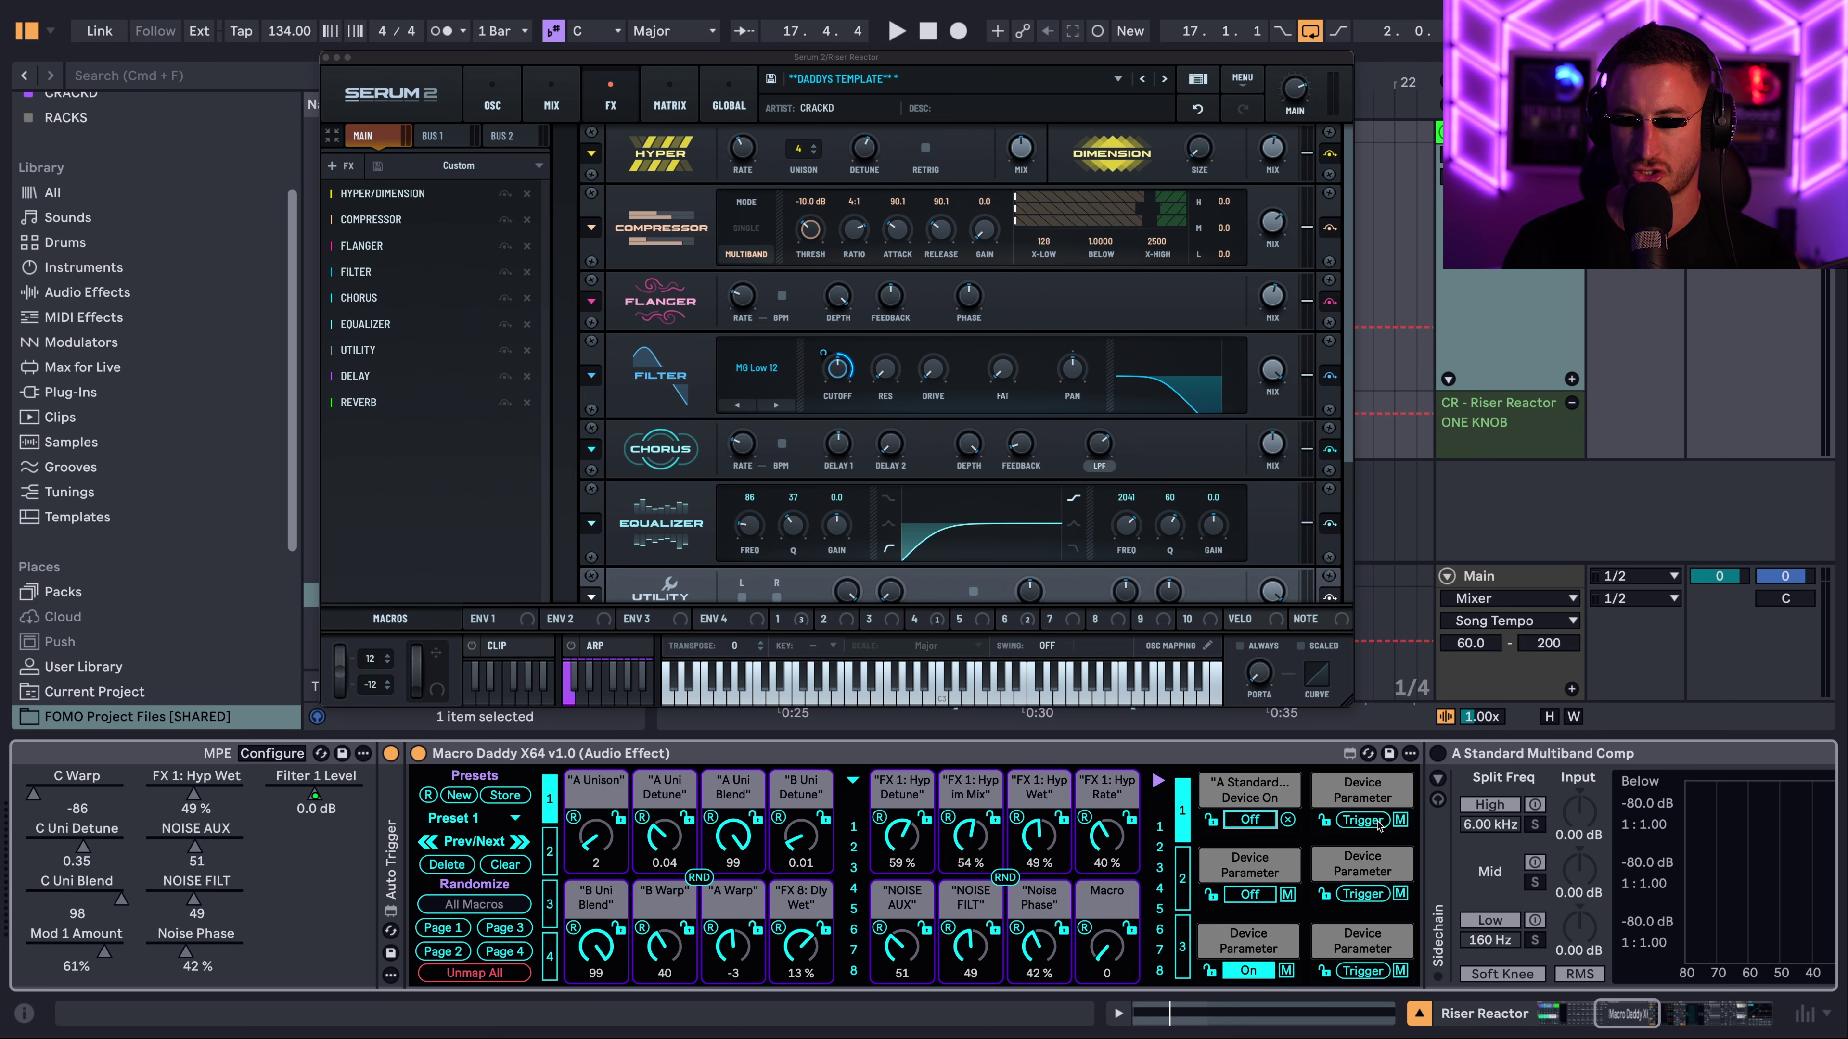
# - Examine how Macro Daddy's mapped parameters relate to Serum 2's parameters and the Riser Reactor rack macros
pyautogui.hscroll(2, 1314, 855)
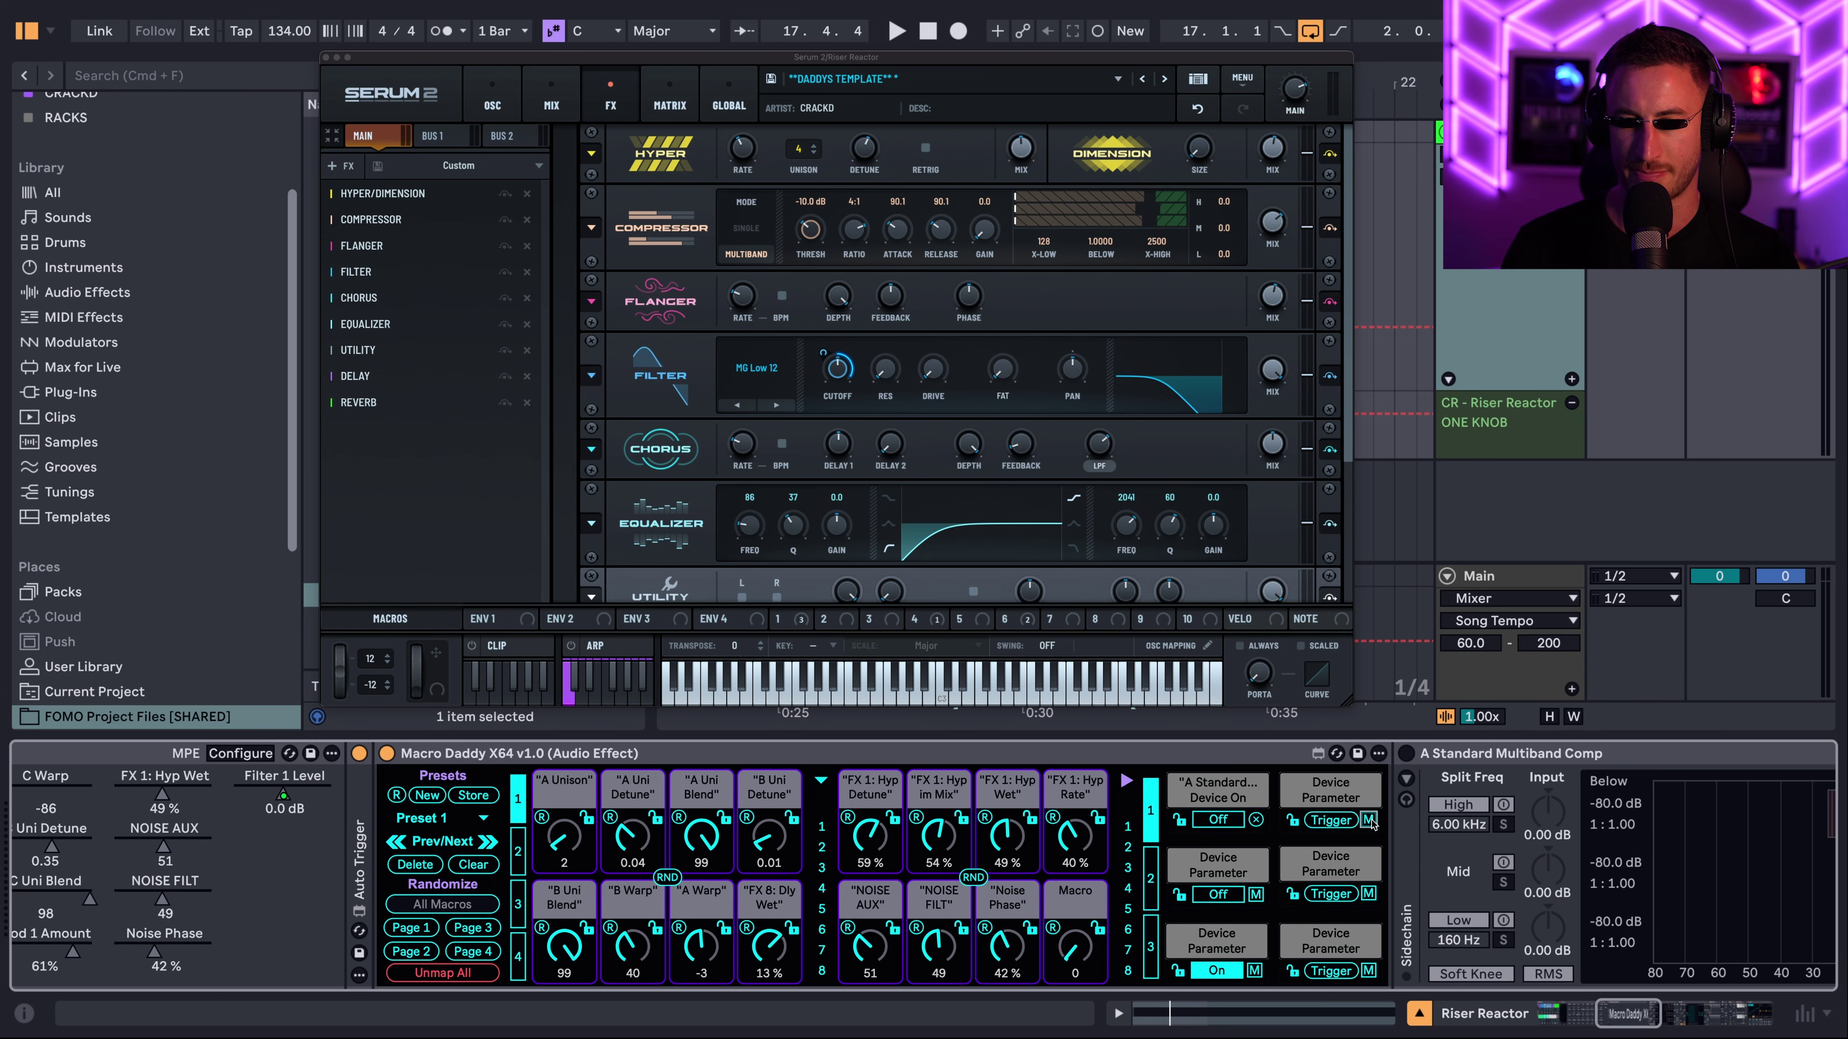
pyautogui.hscroll(-4, 1300, 842)
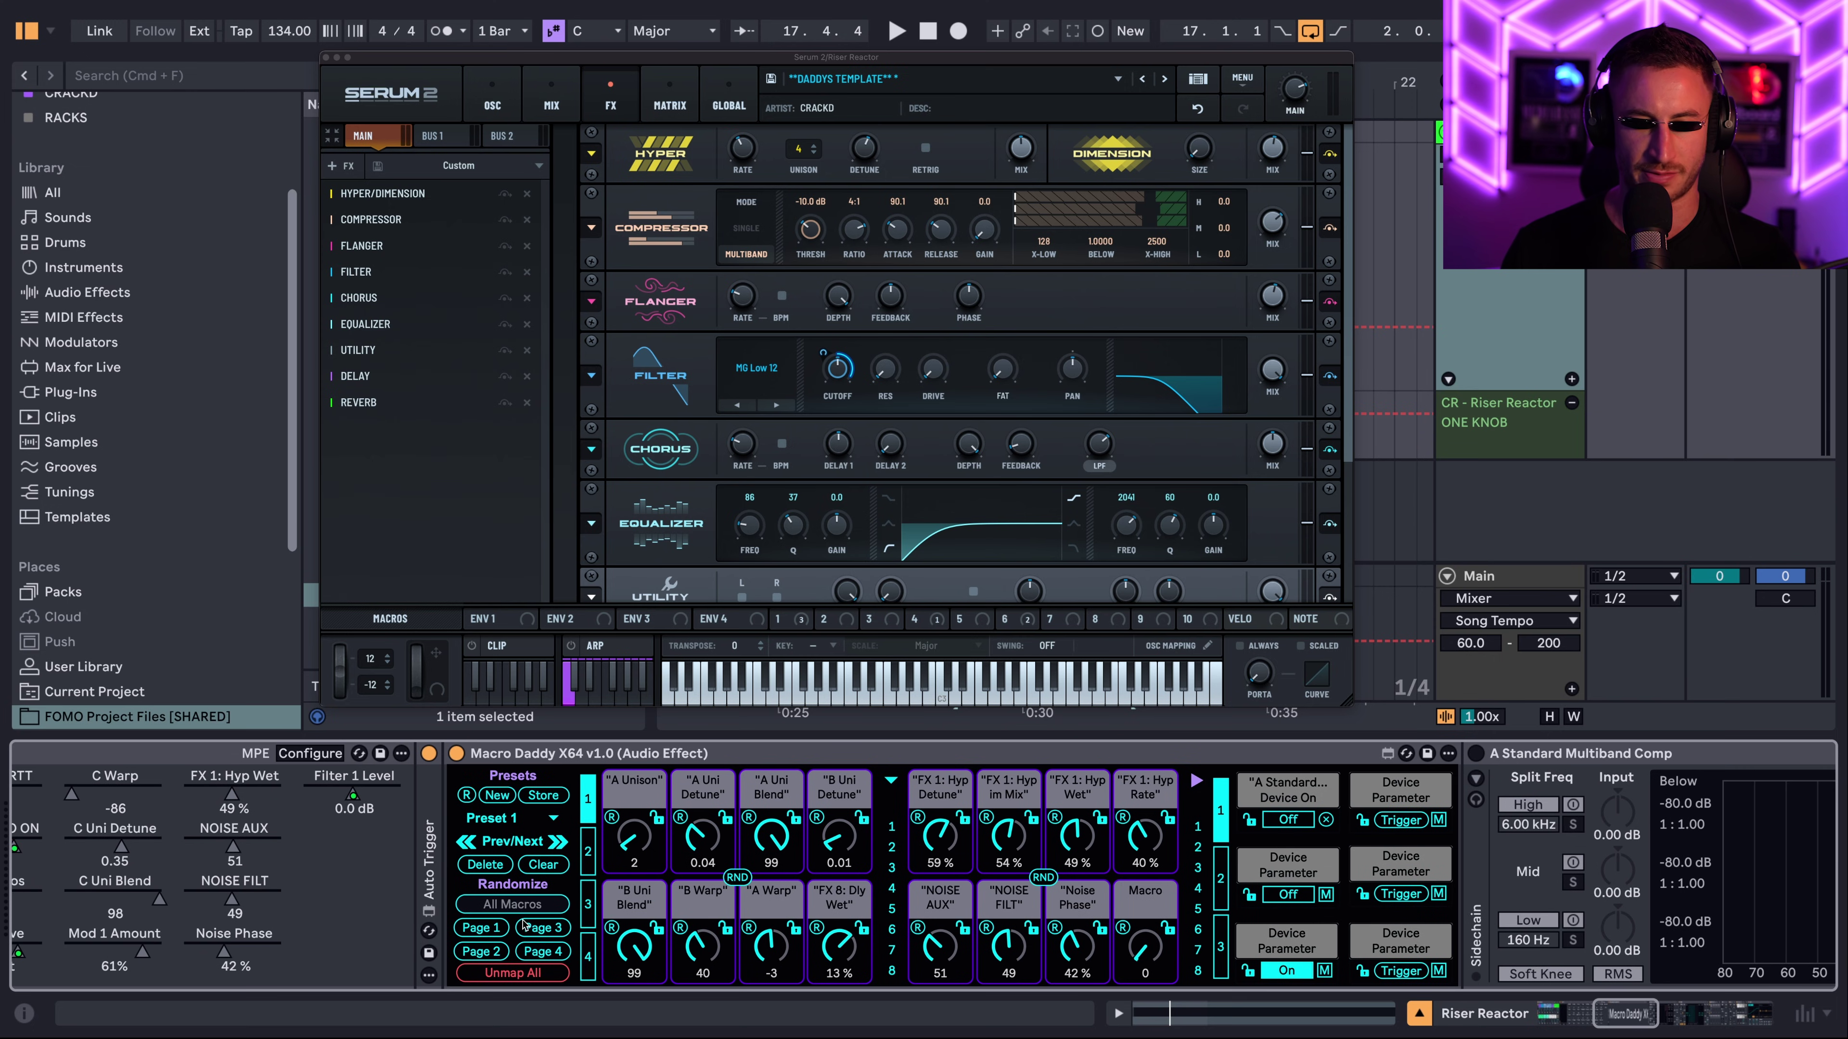
pyautogui.hscroll(-10, 513, 924)
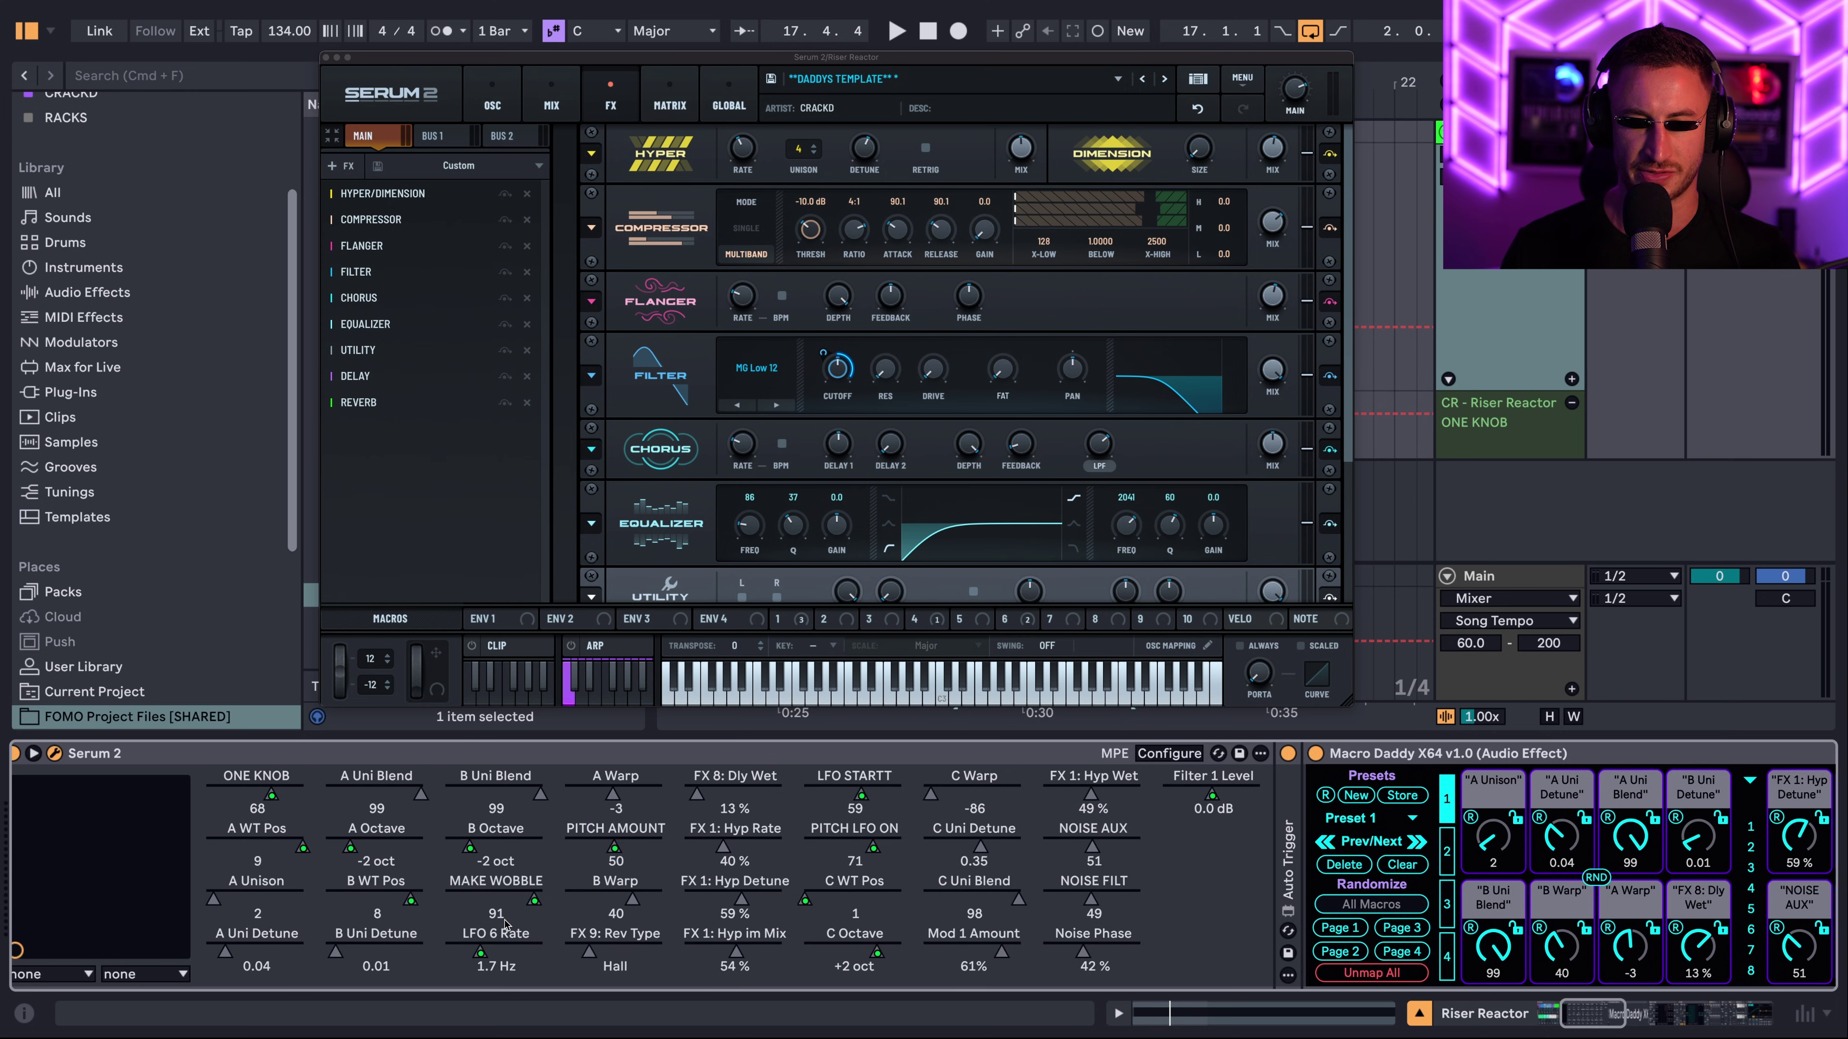
pyautogui.hscroll(6, 506, 922)
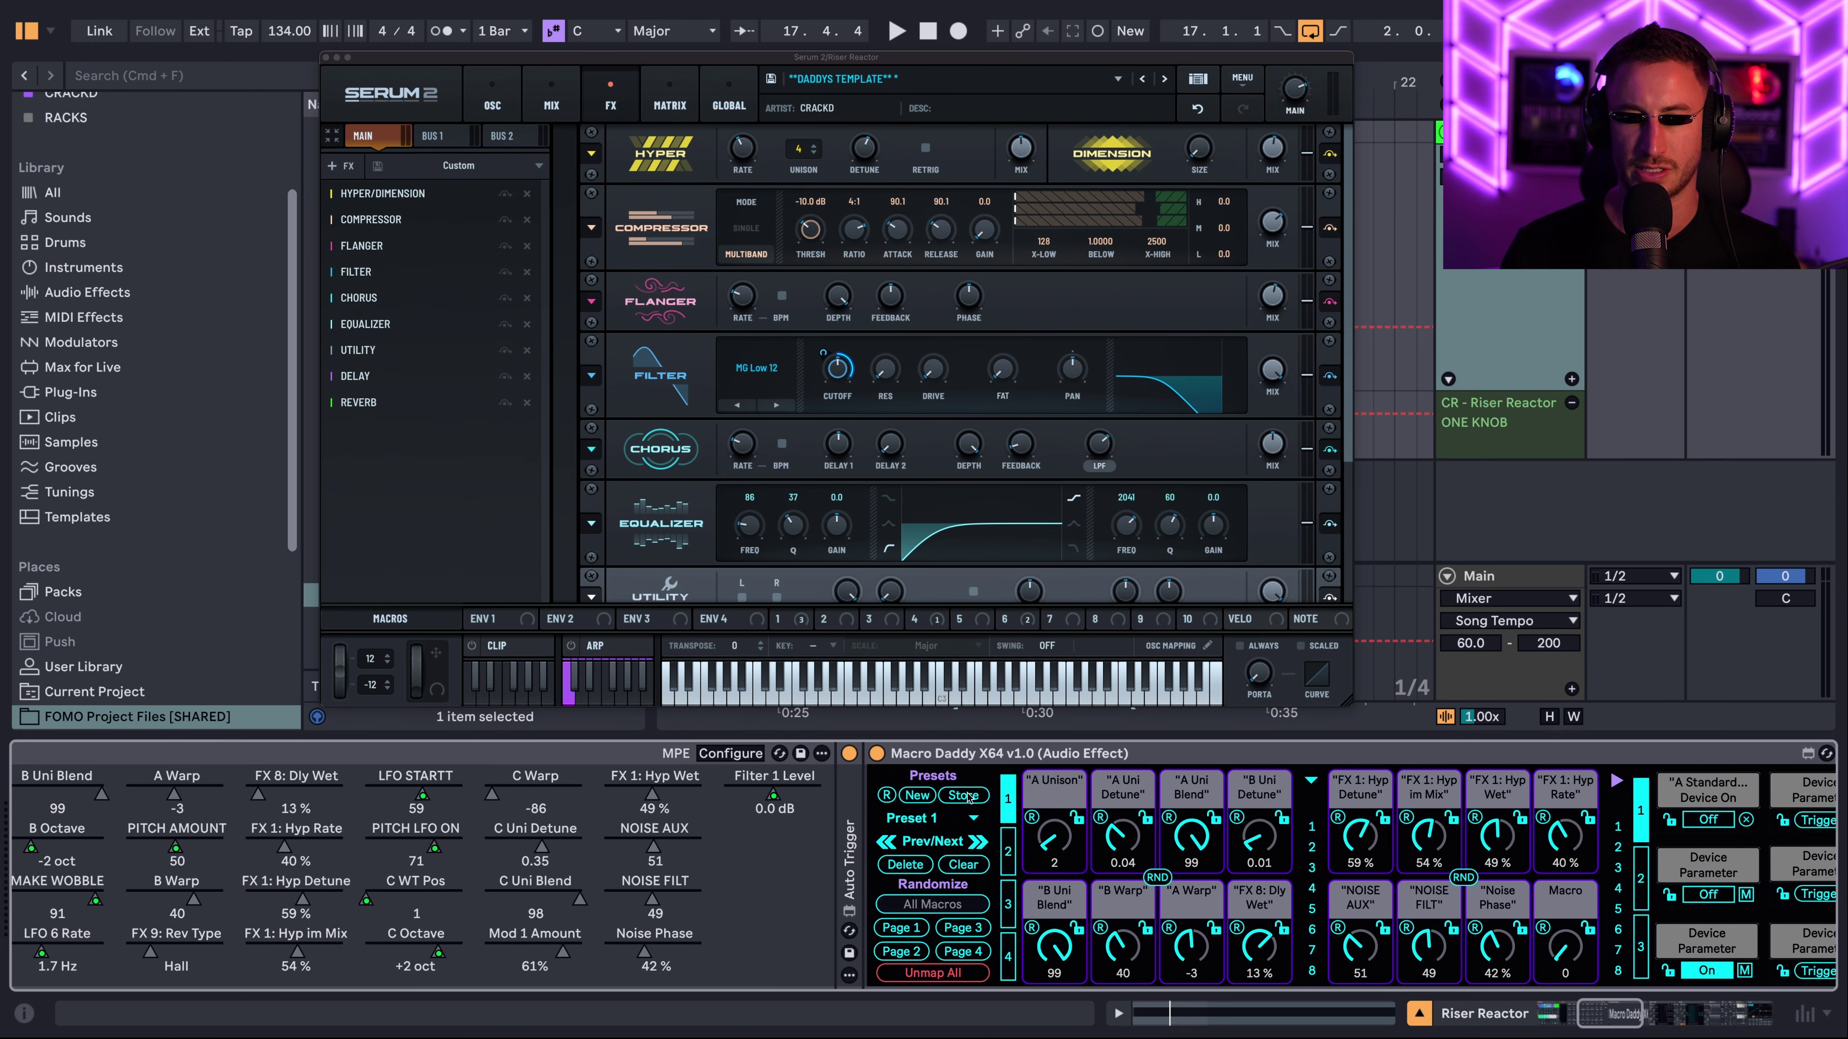
pyautogui.hscroll(1, 968, 798)
pyautogui.click(975, 756)
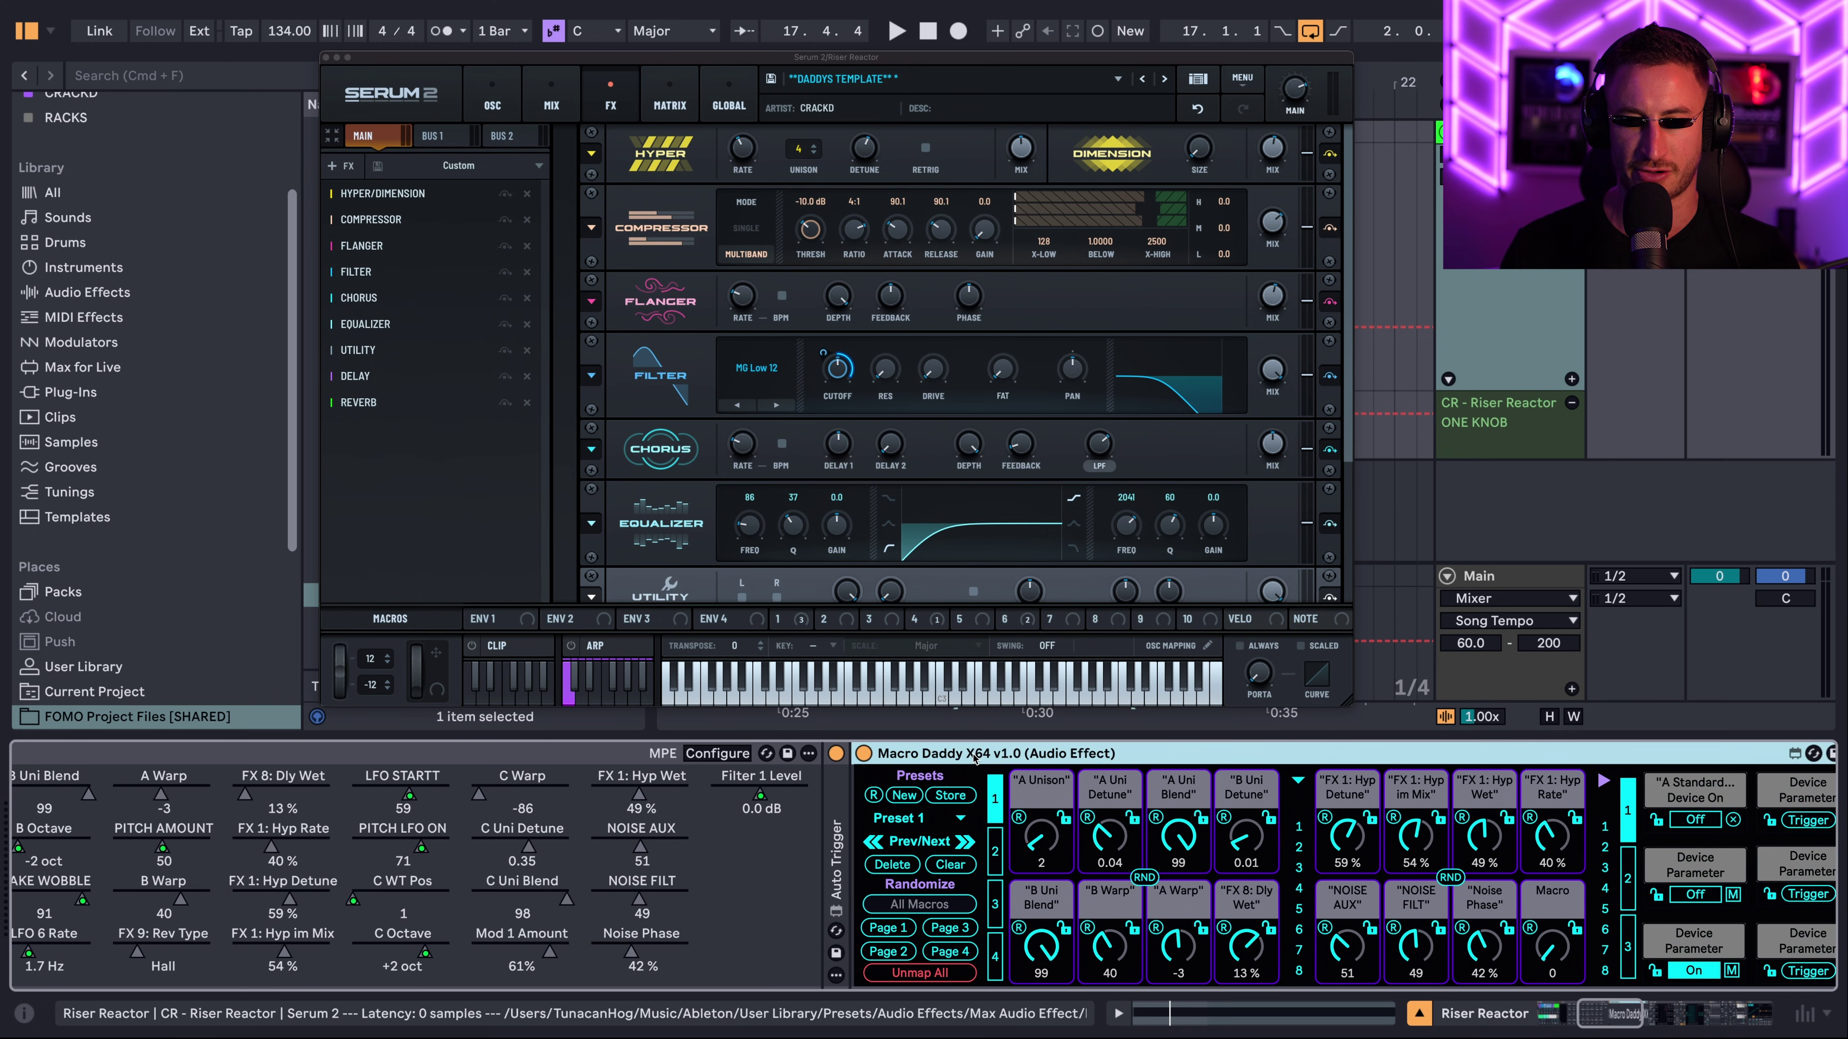
pyautogui.hscroll(-12, 751, 800)
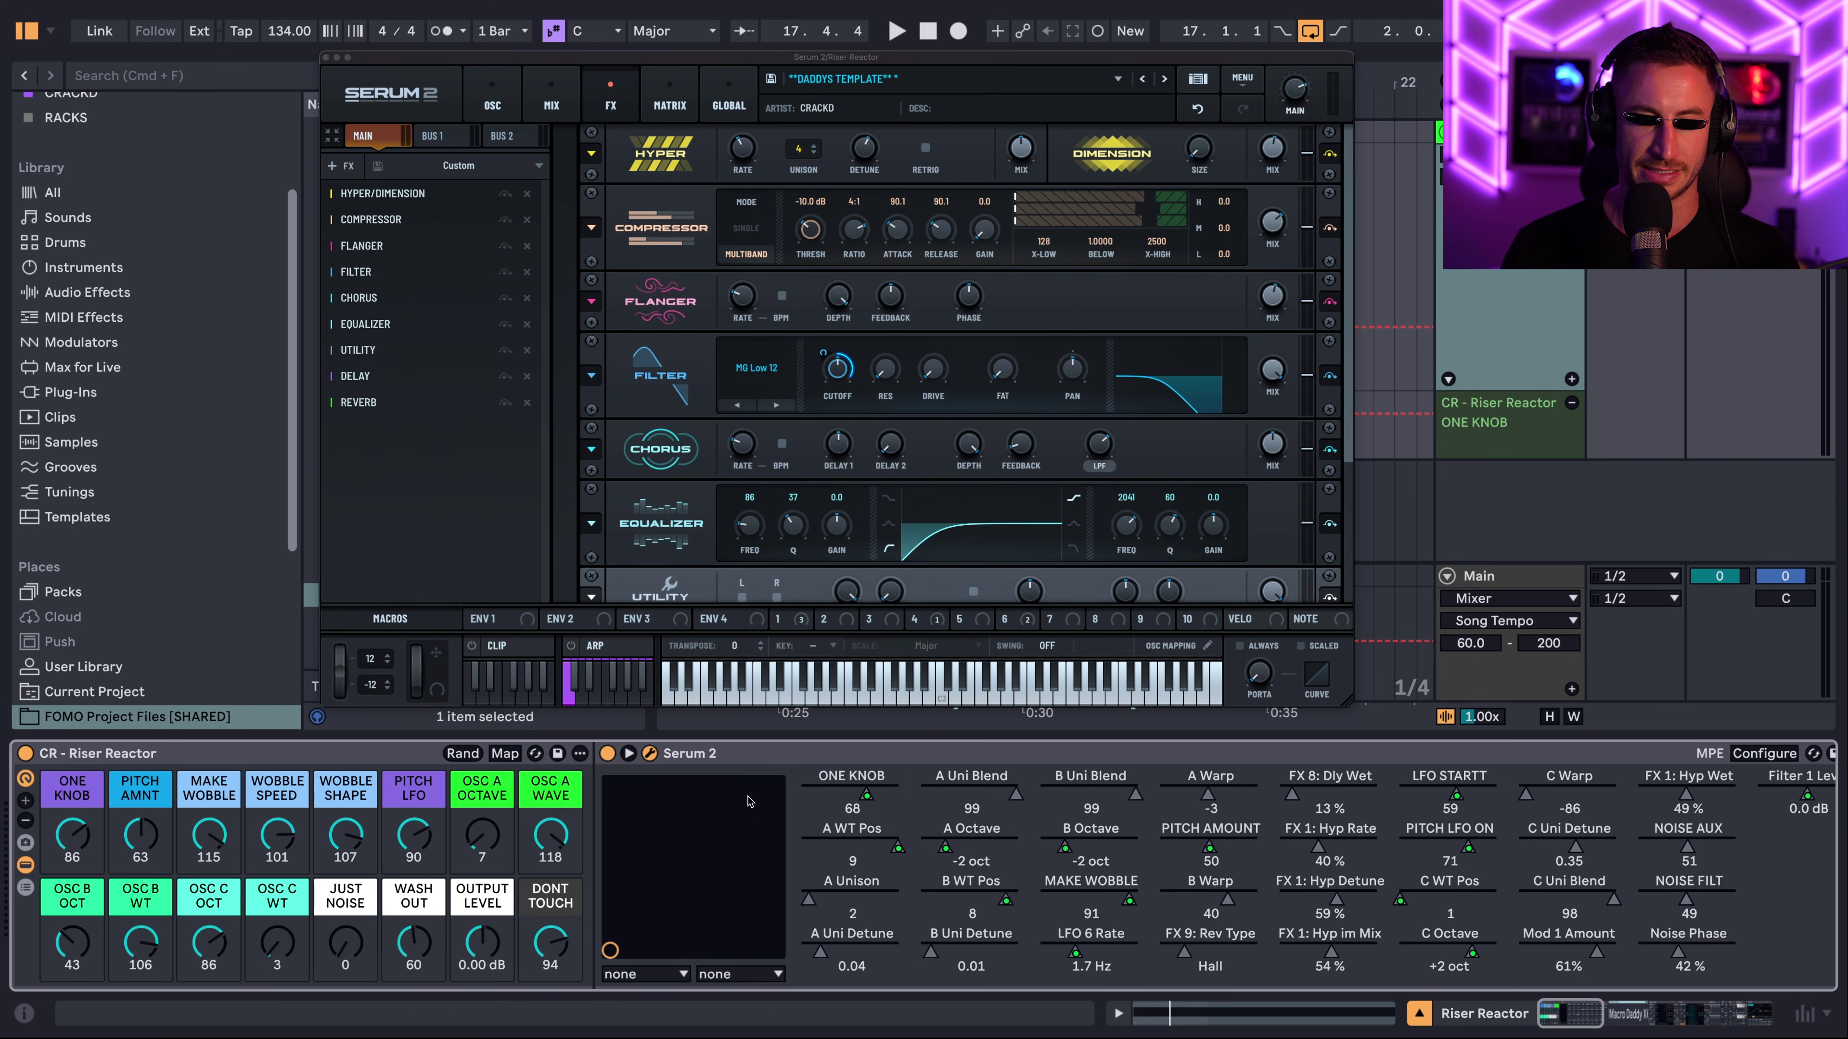
pyautogui.click(250, 754)
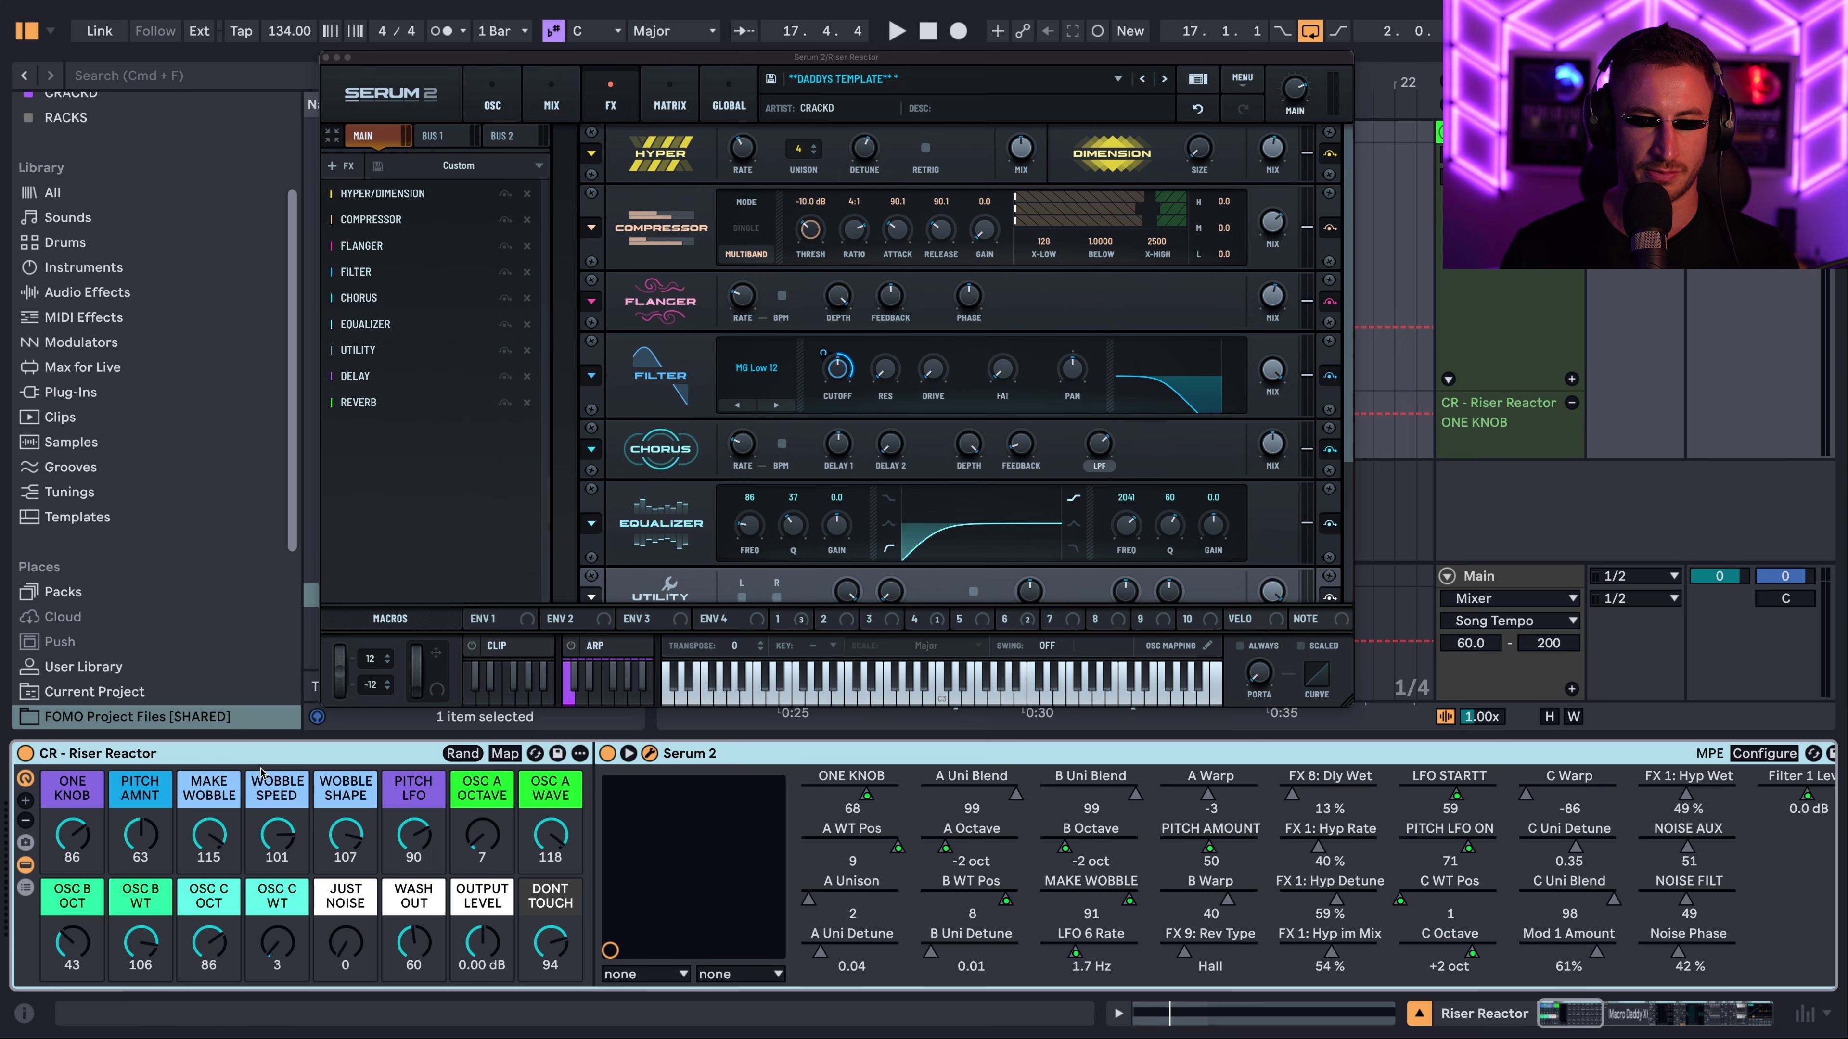
pyautogui.hscroll(15, 582, 837)
pyautogui.click(939, 757)
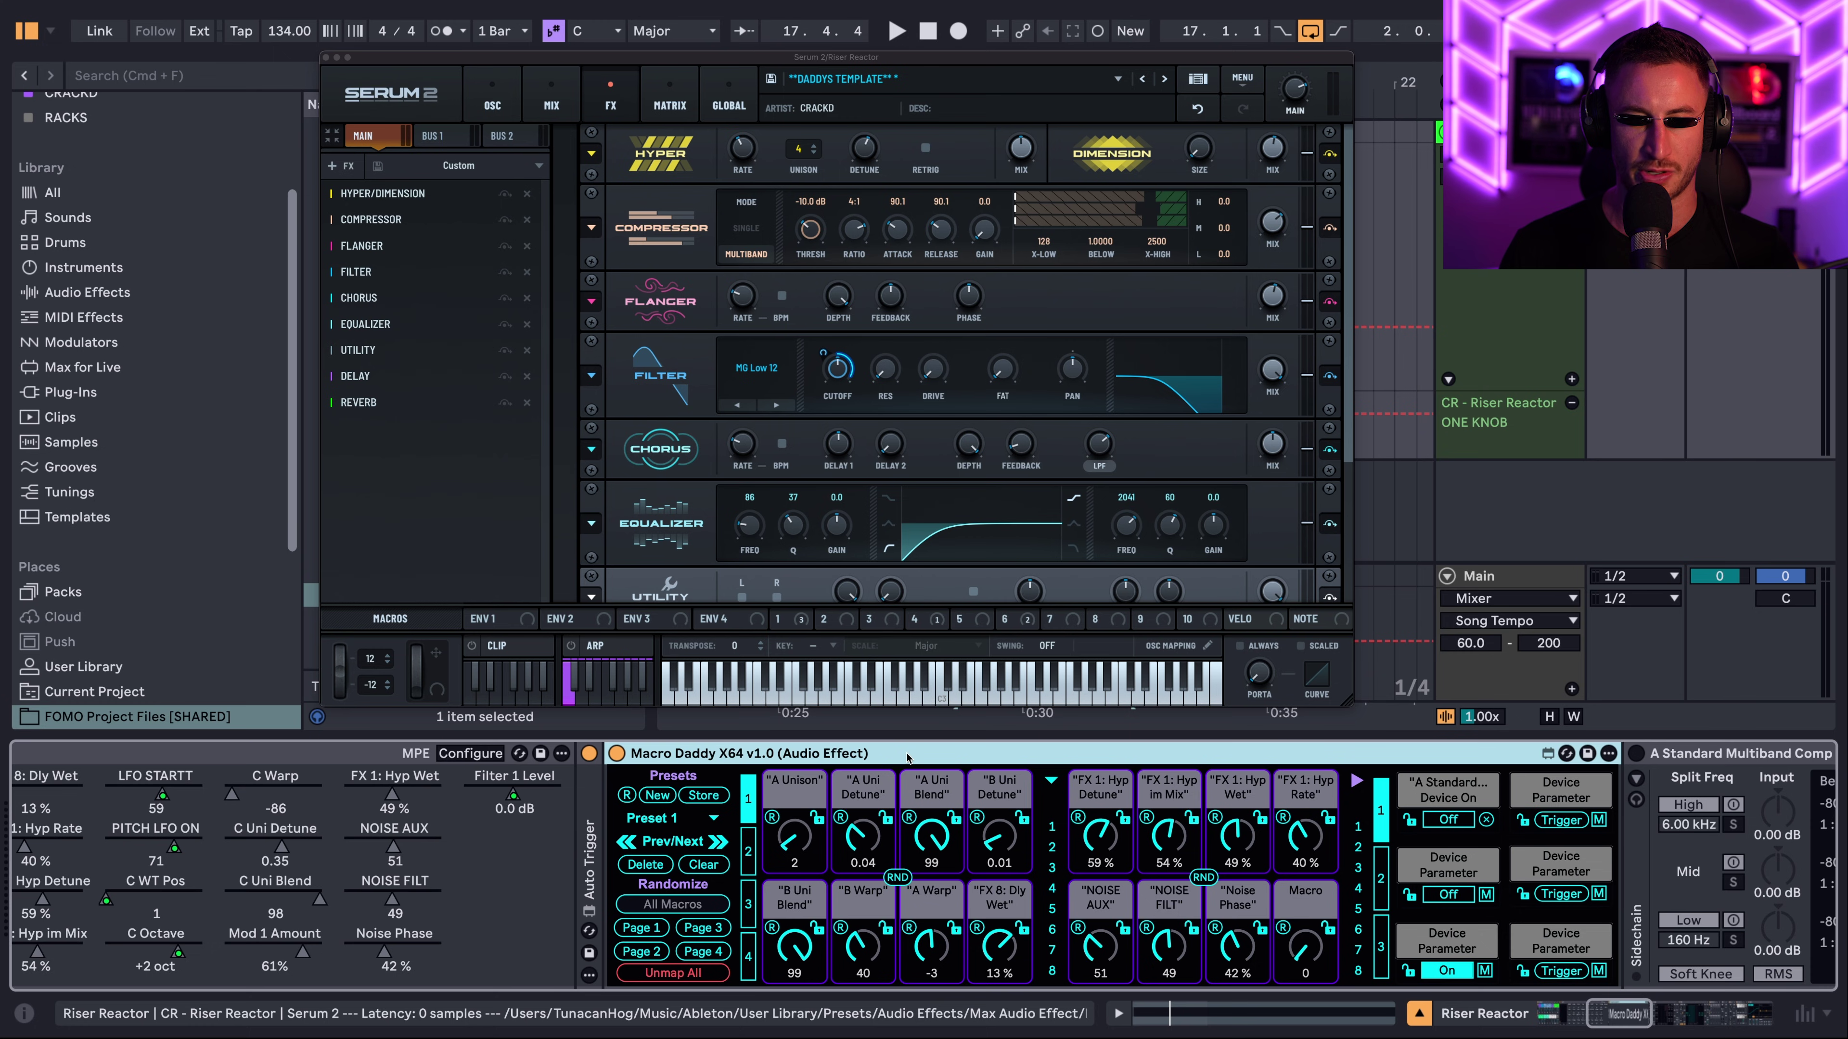
pyautogui.hscroll(-12, 905, 760)
# - Examine the band settings of A Standard Multiband Comp and the EXPANDER that follows it
pyautogui.hscroll(10, 906, 759)
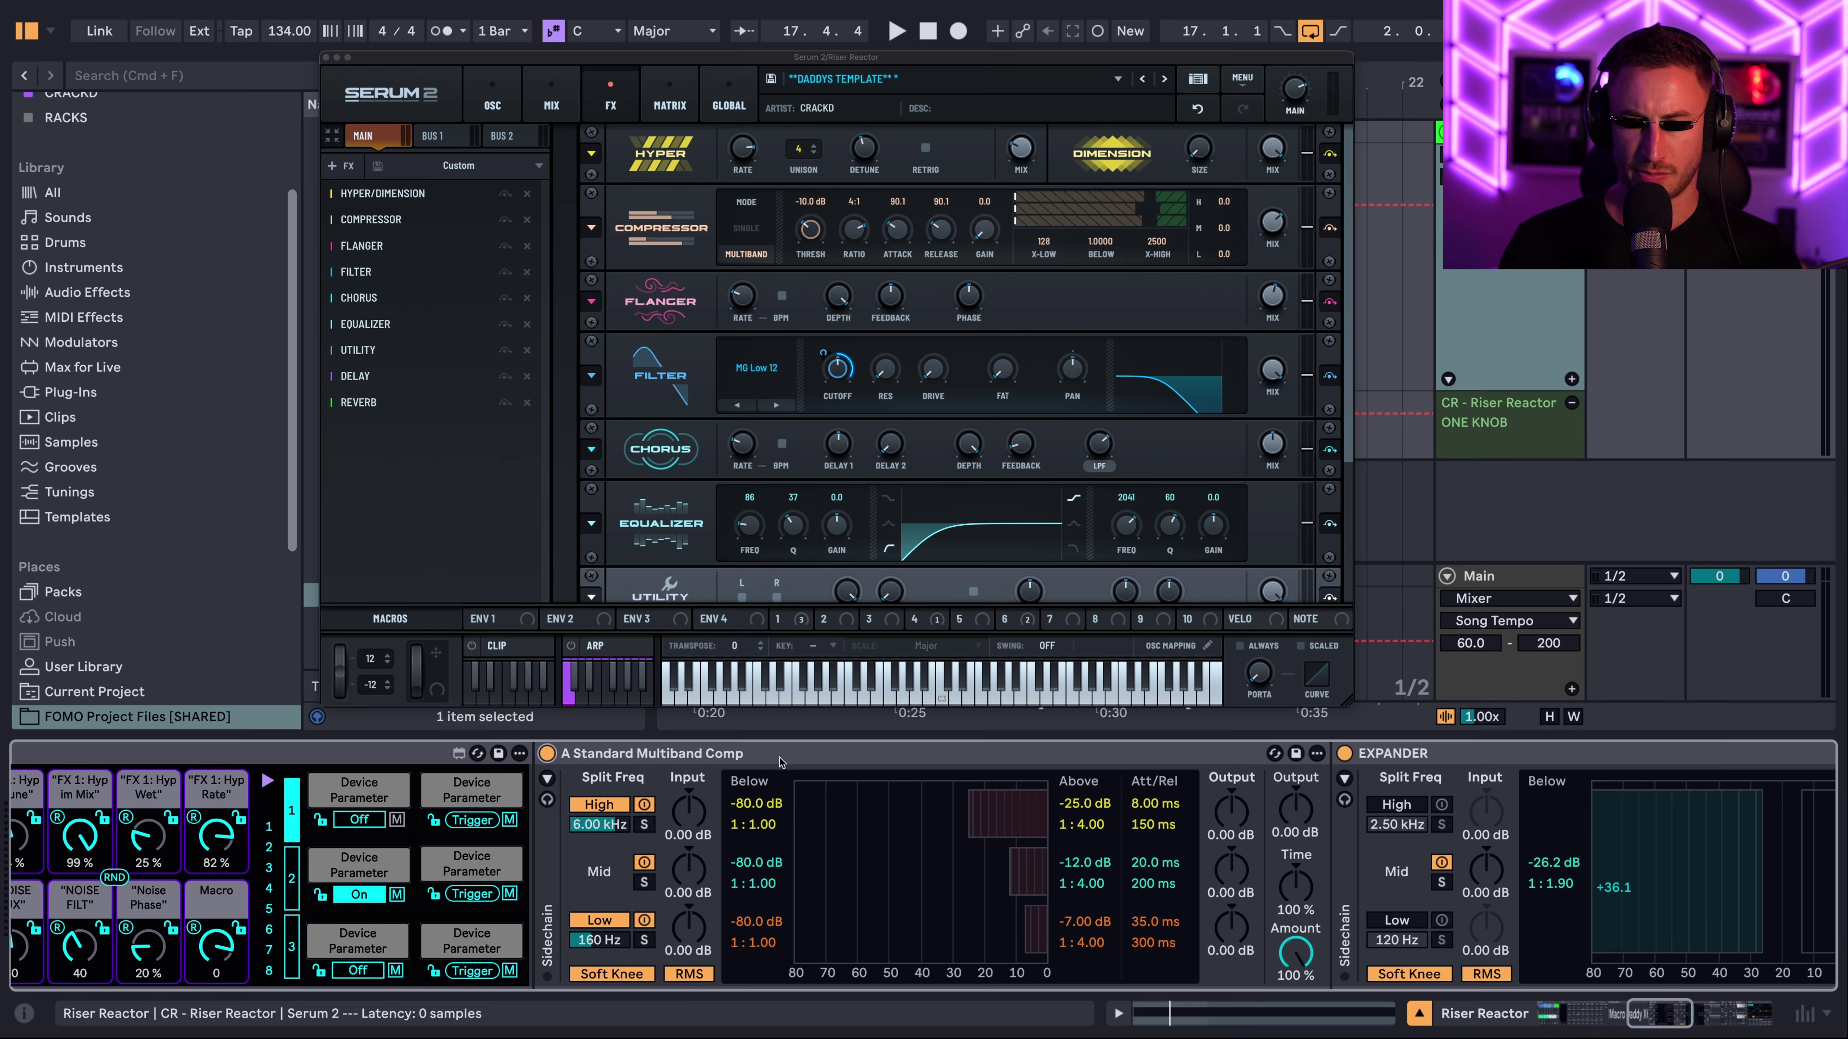
pyautogui.hscroll(1, 780, 761)
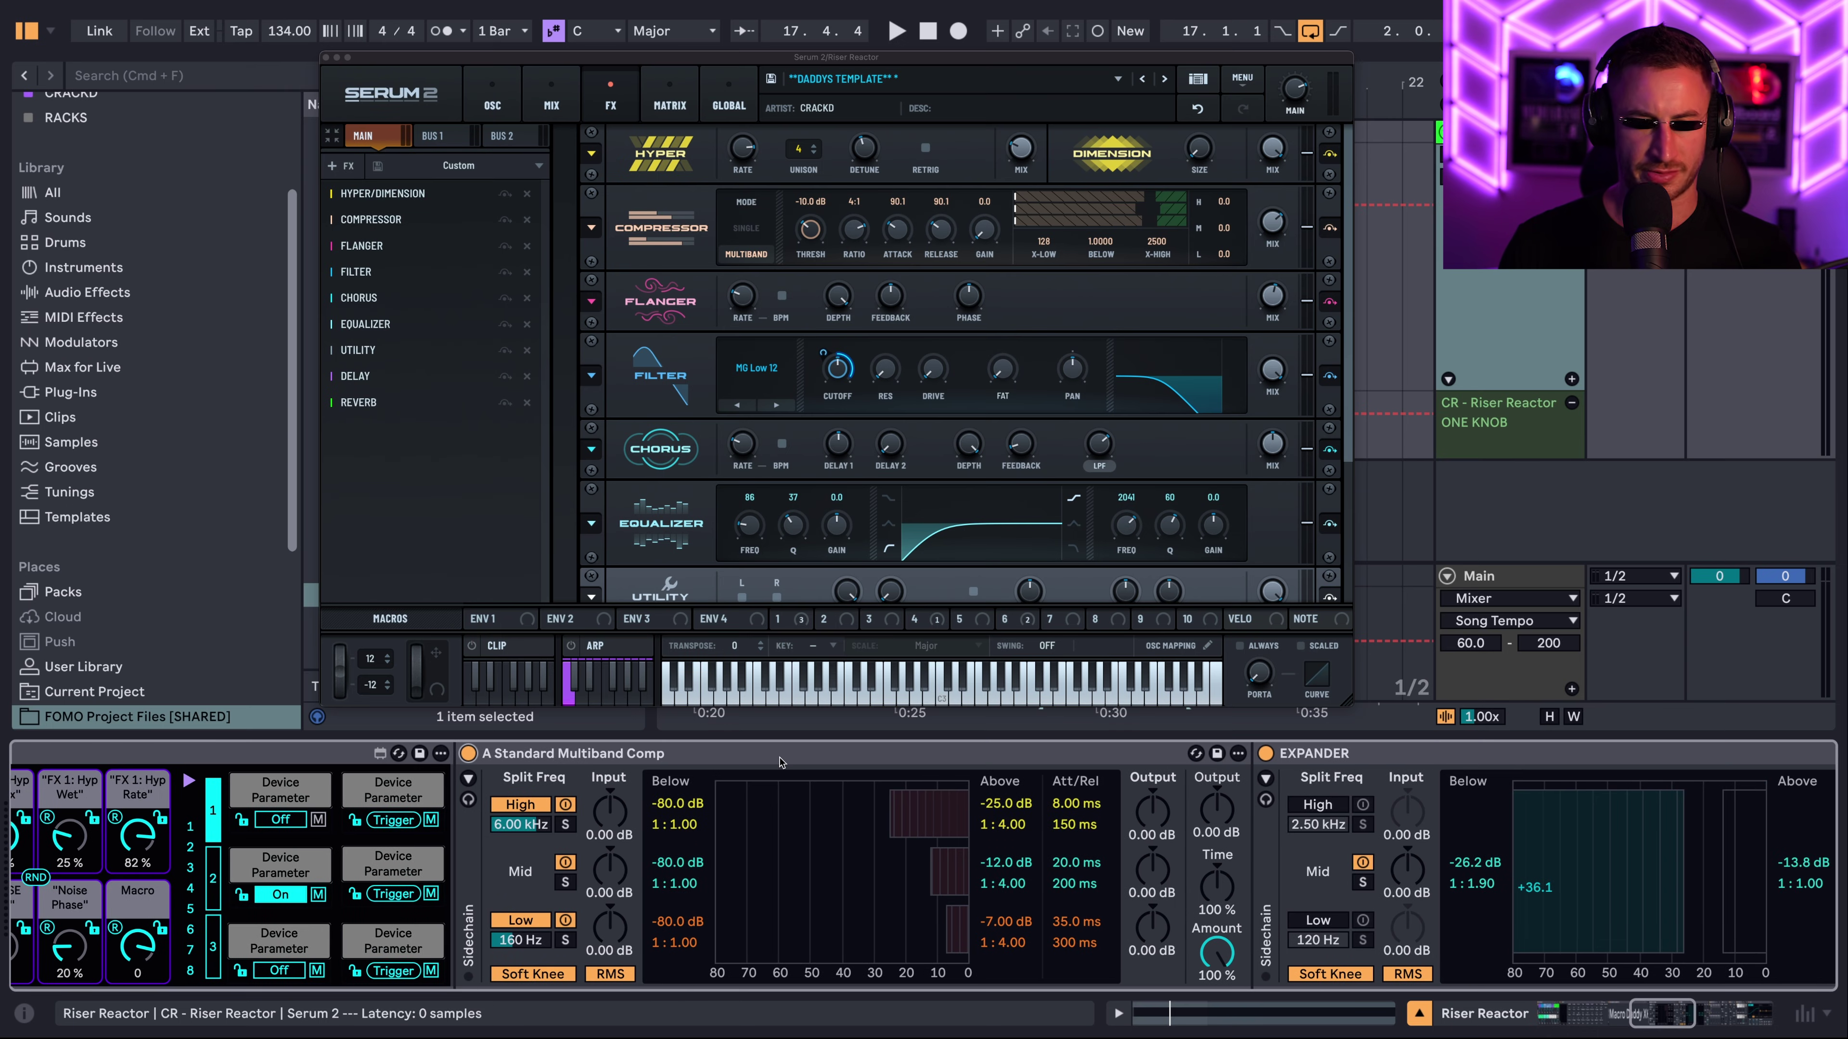
pyautogui.click(750, 758)
pyautogui.hscroll(1, 750, 761)
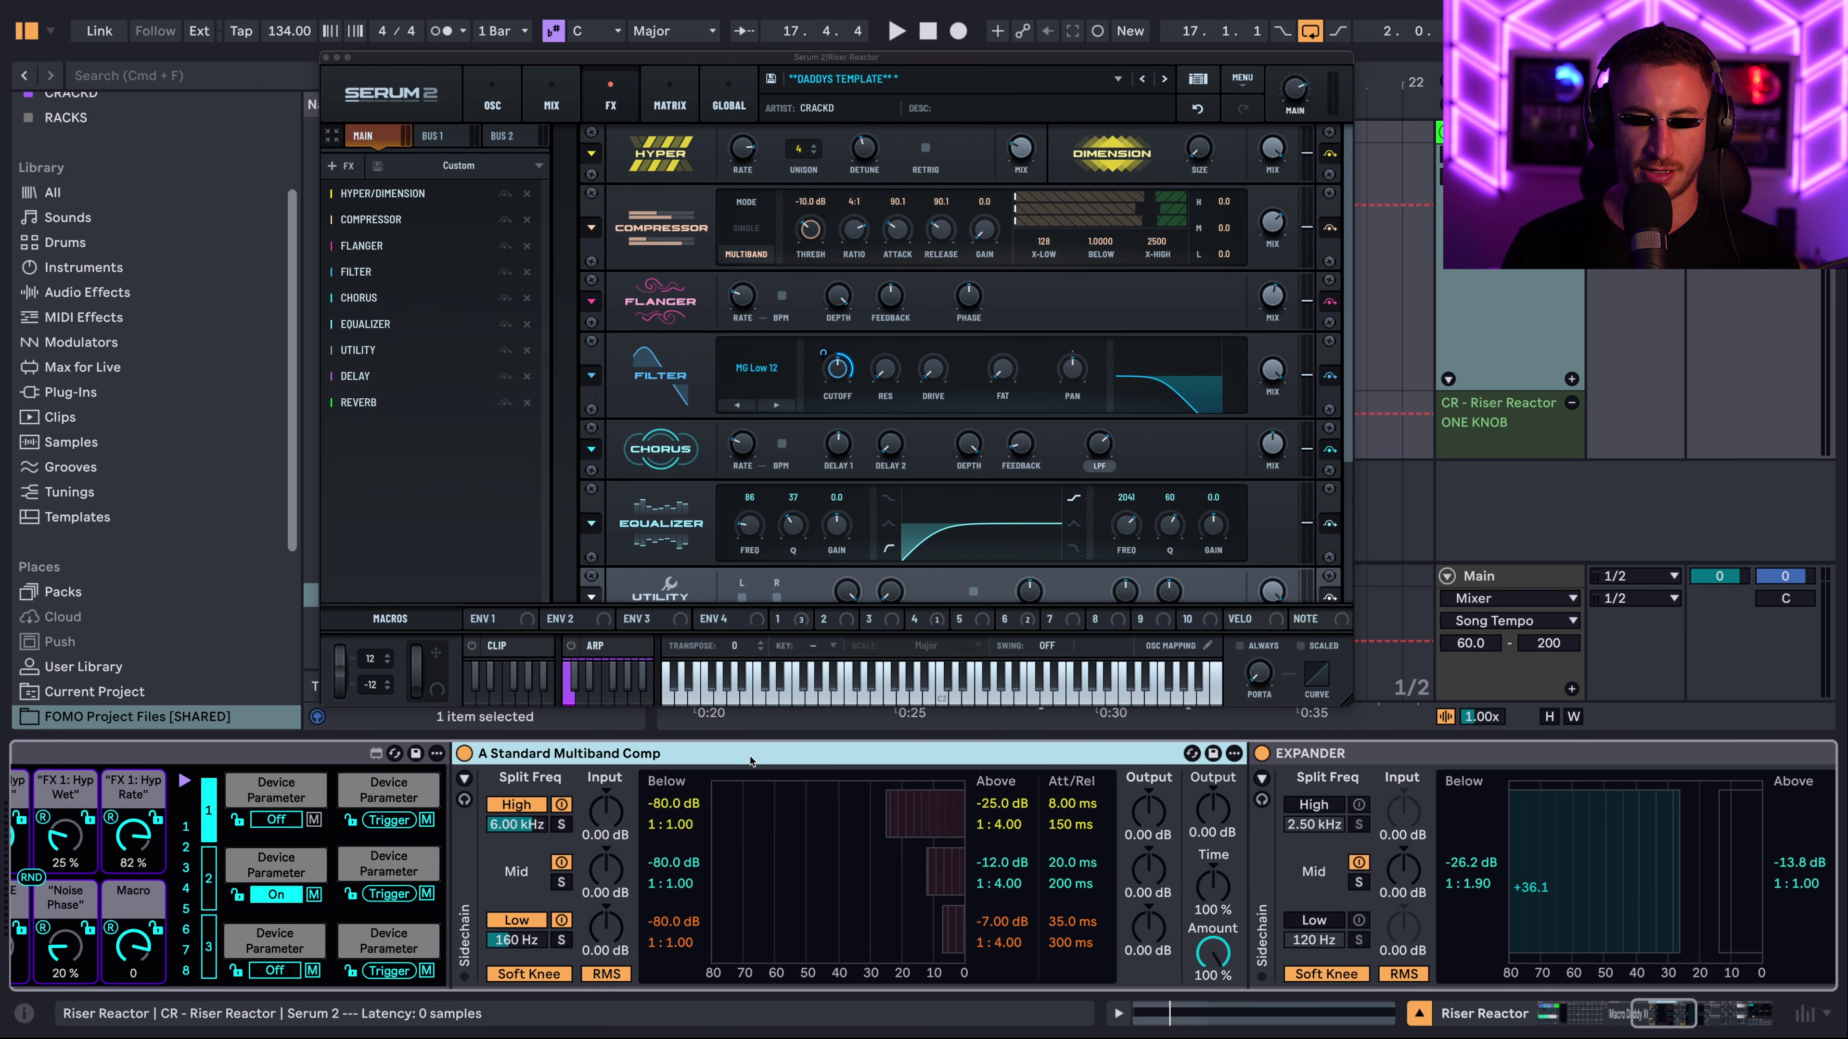
pyautogui.hscroll(1, 750, 761)
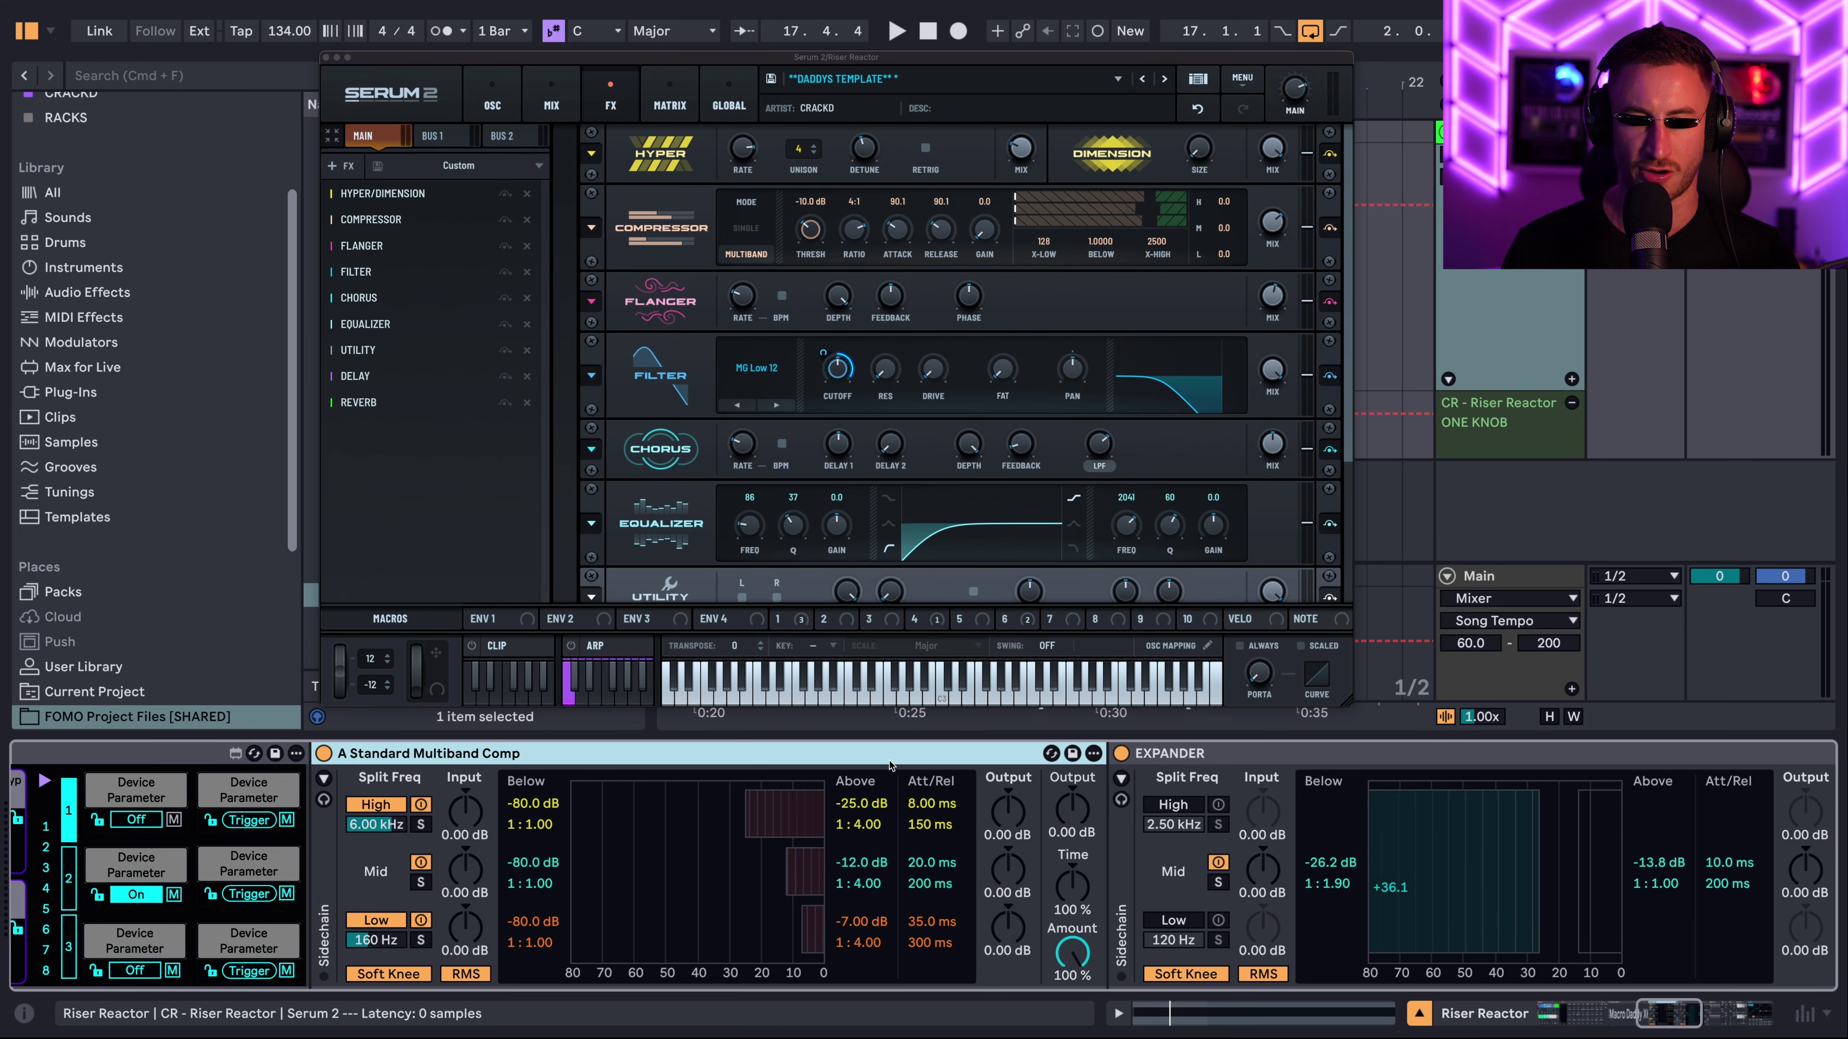
pyautogui.hscroll(1, 889, 764)
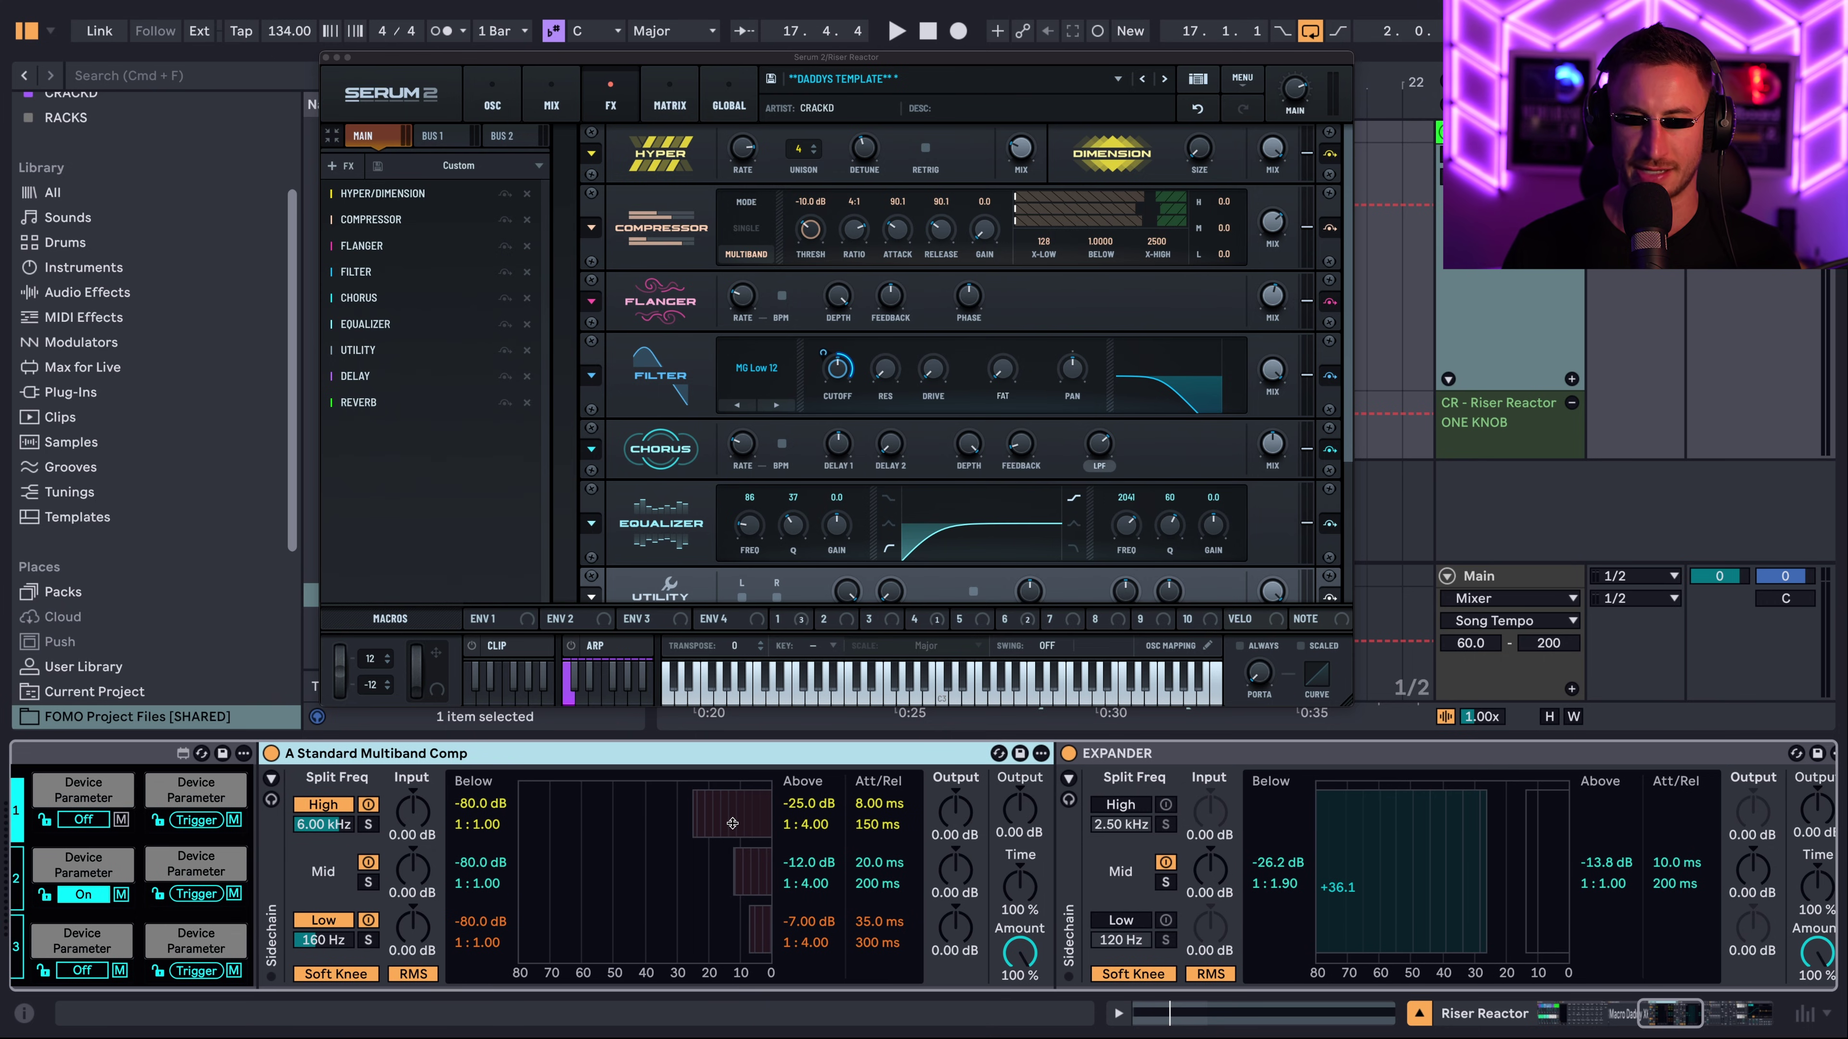
pyautogui.hscroll(8, 876, 807)
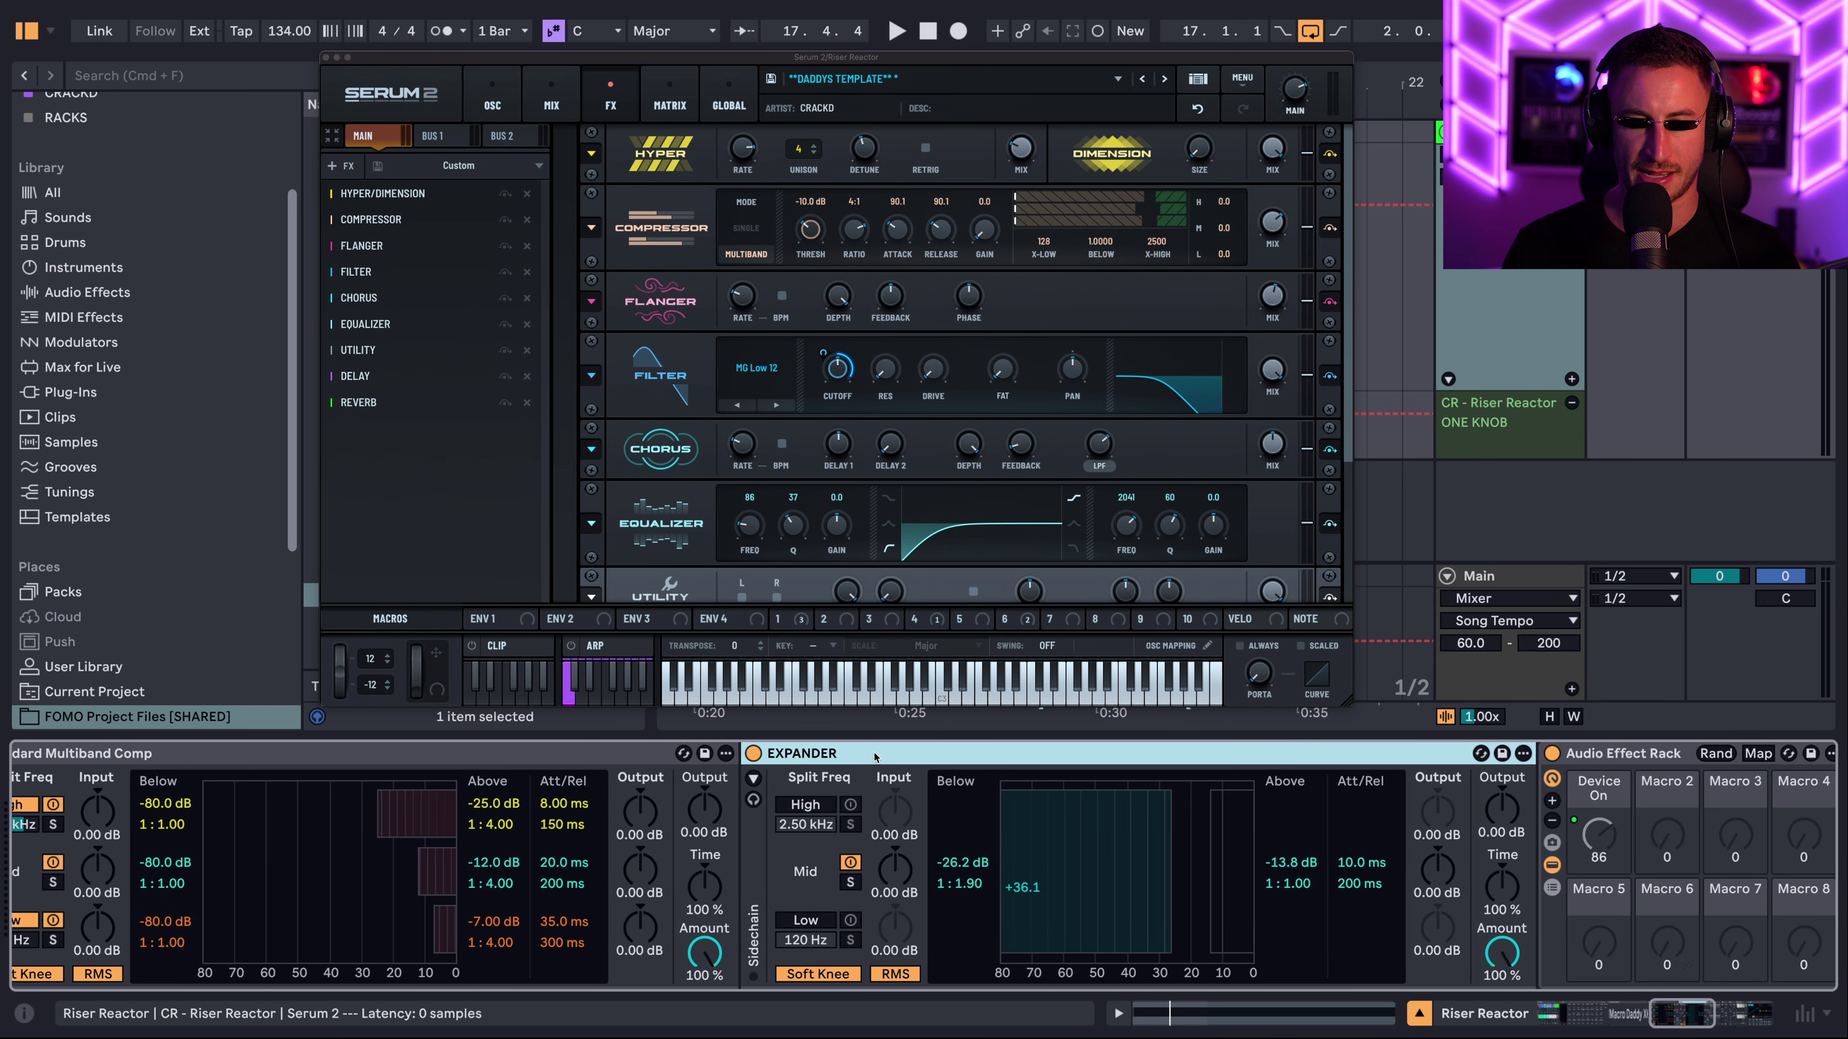
pyautogui.hscroll(1, 910, 761)
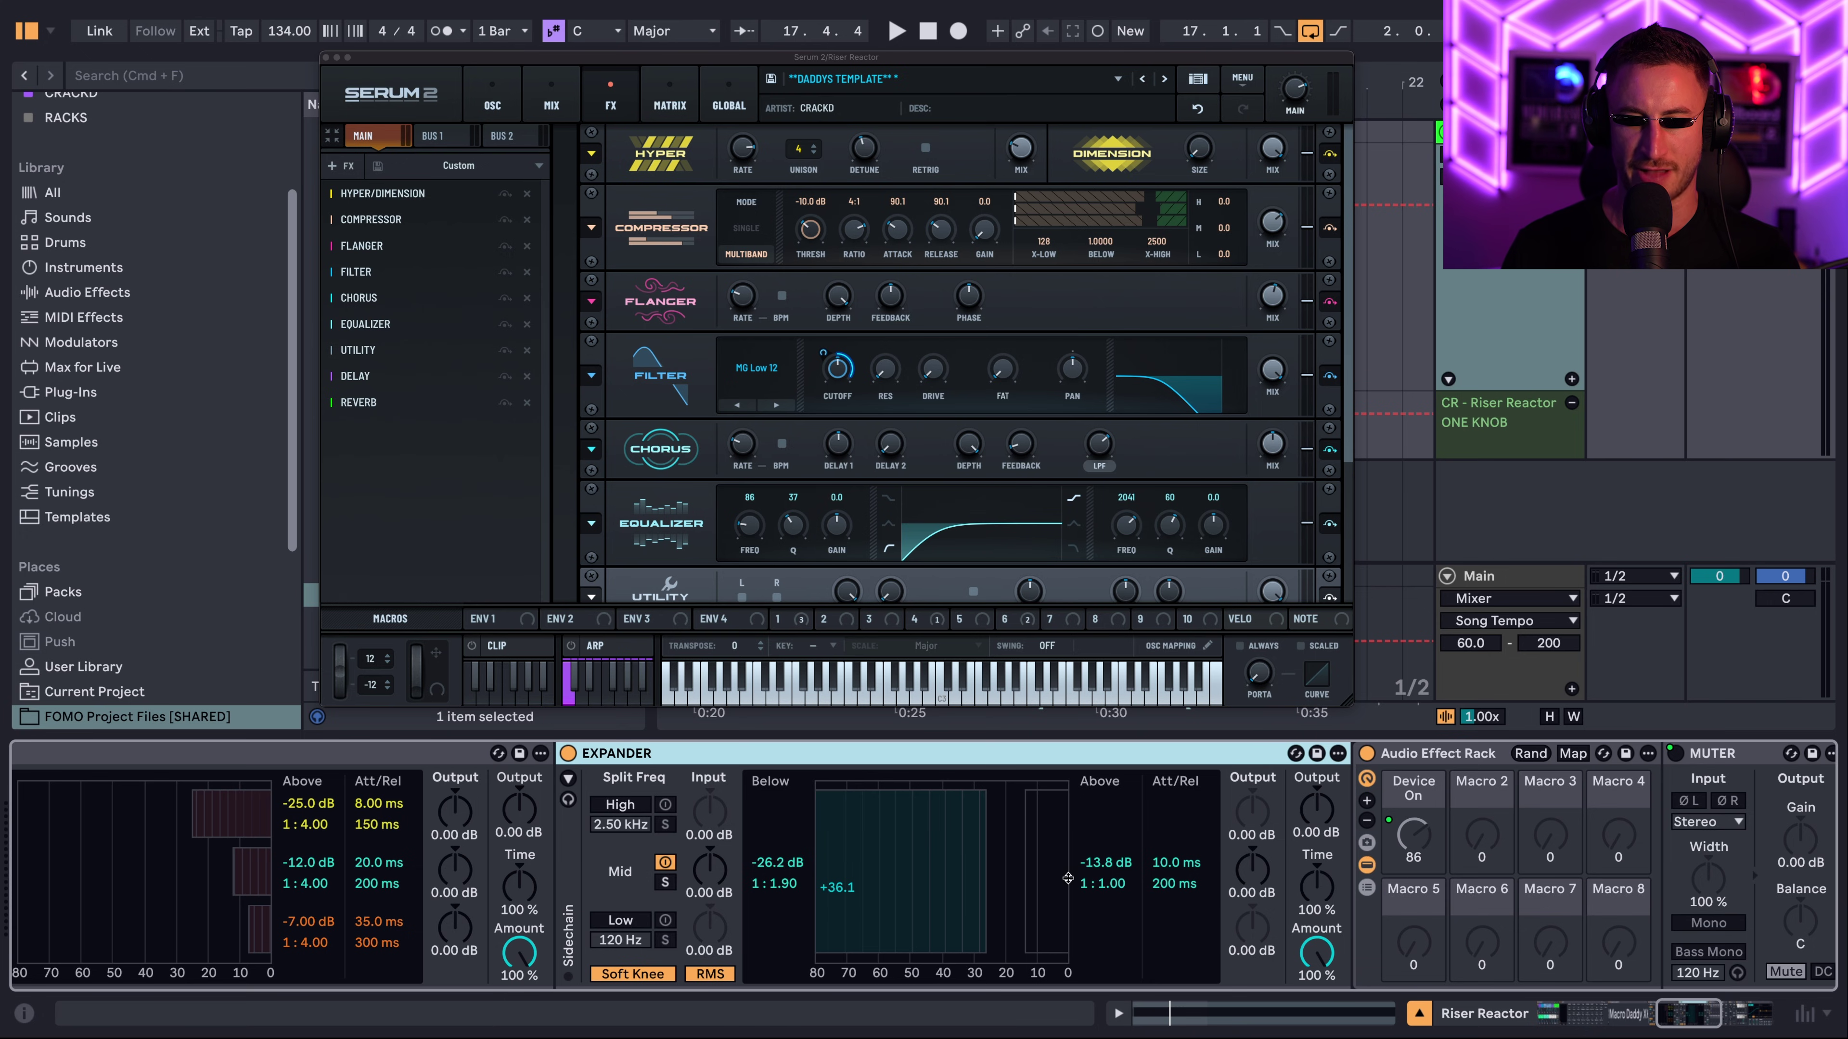
# - Review the macro mappings for ONE KNOB controlling the Audio Effect Rack's Device On, and close the mapping view
pyautogui.hscroll(4, 1020, 866)
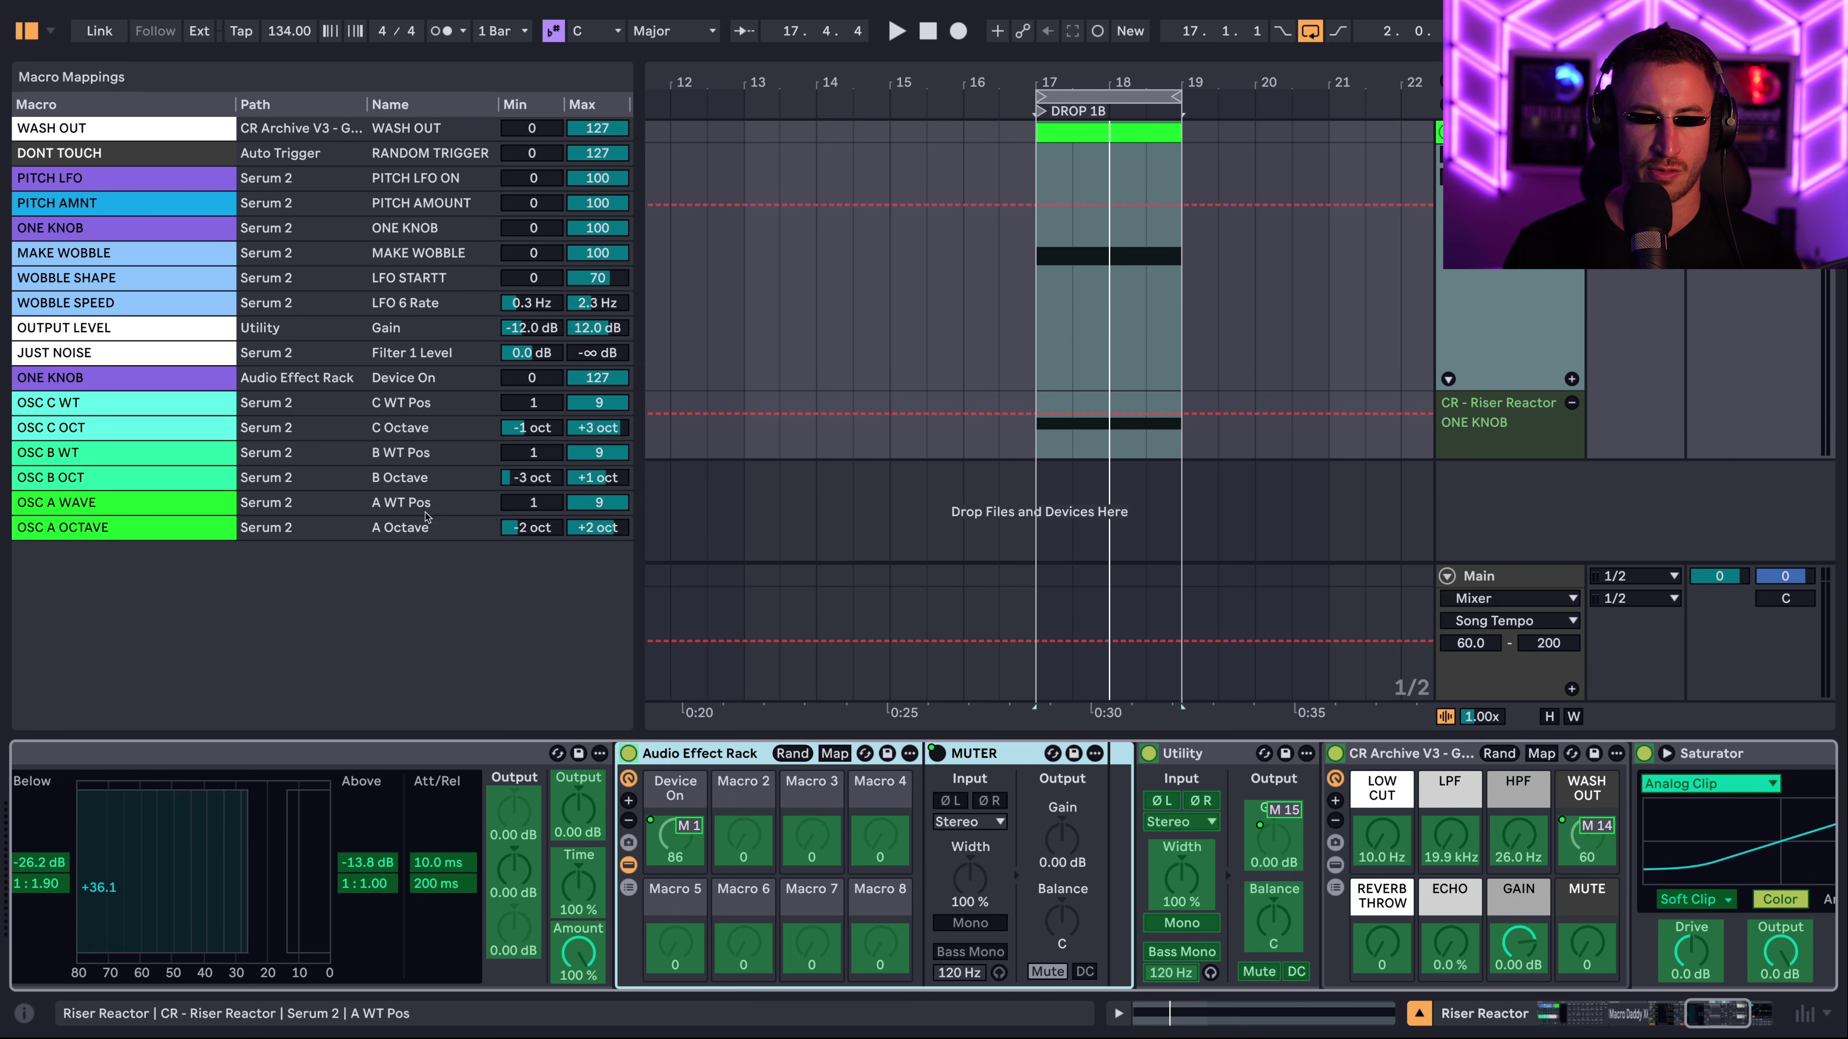
pyautogui.hscroll(-20, 349, 807)
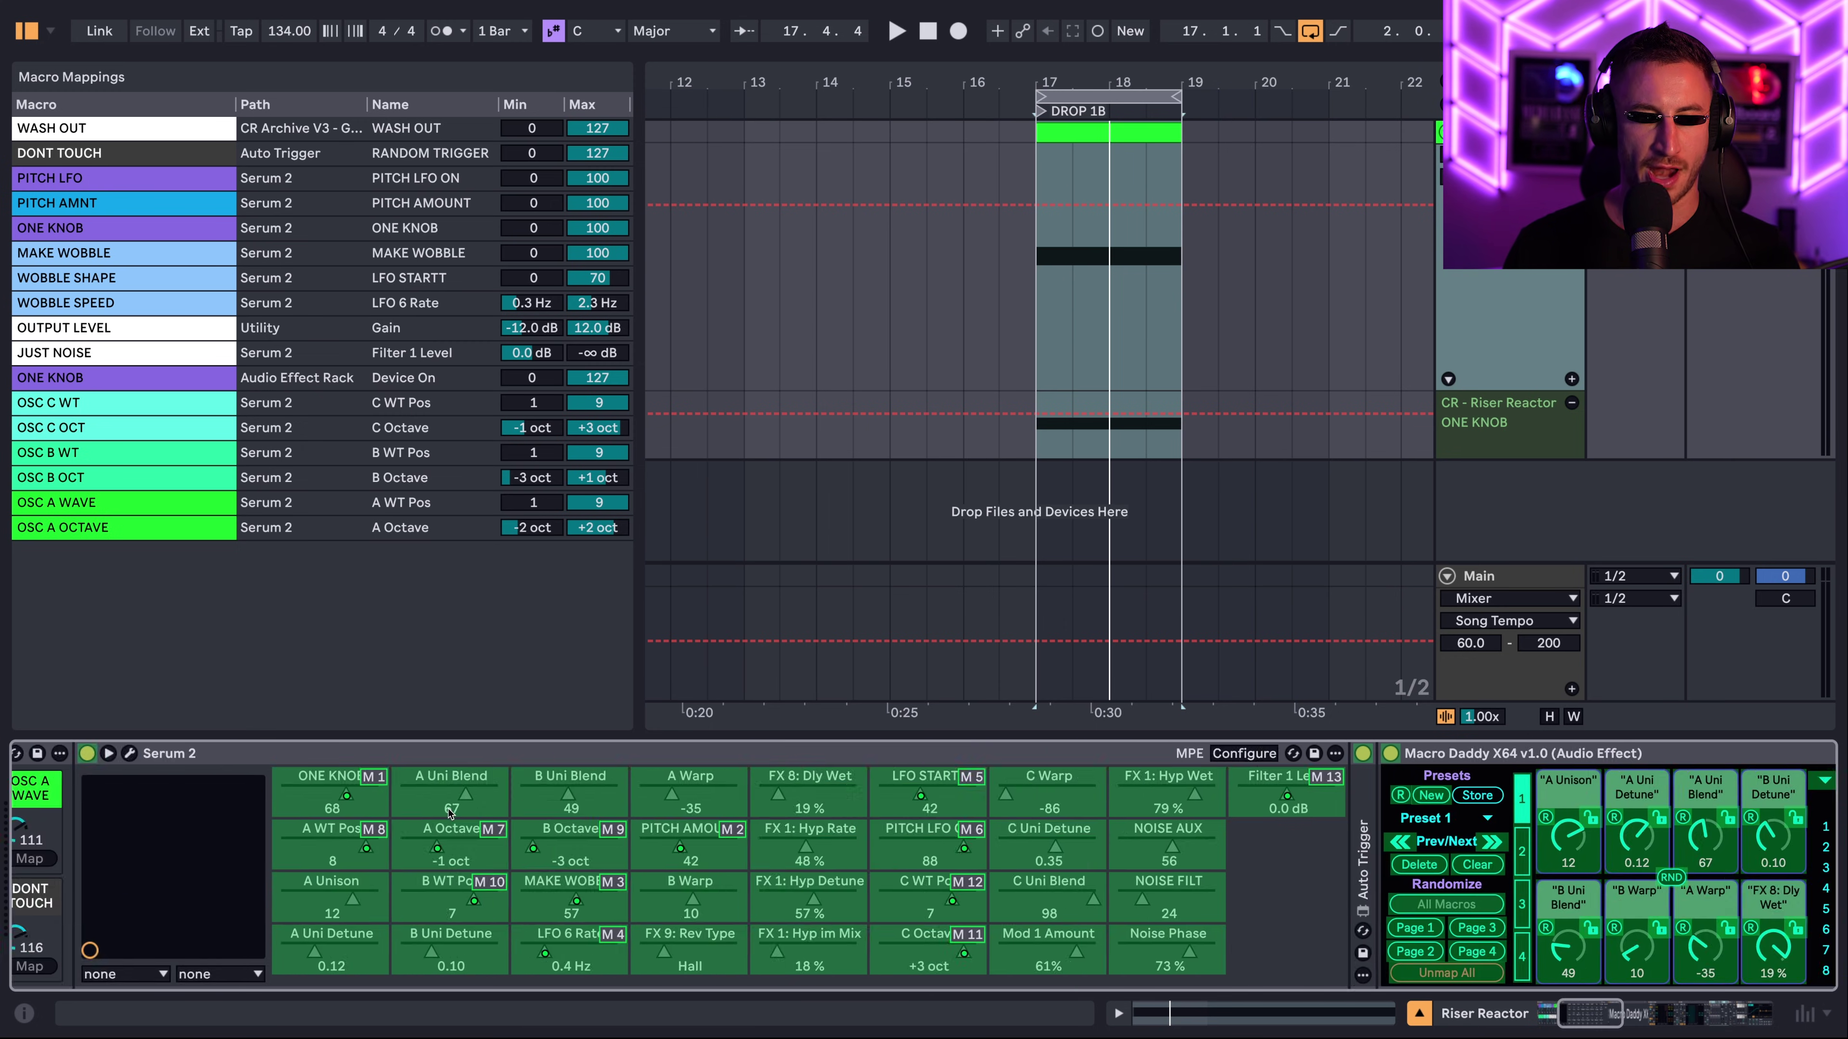
pyautogui.hscroll(10, 87, 837)
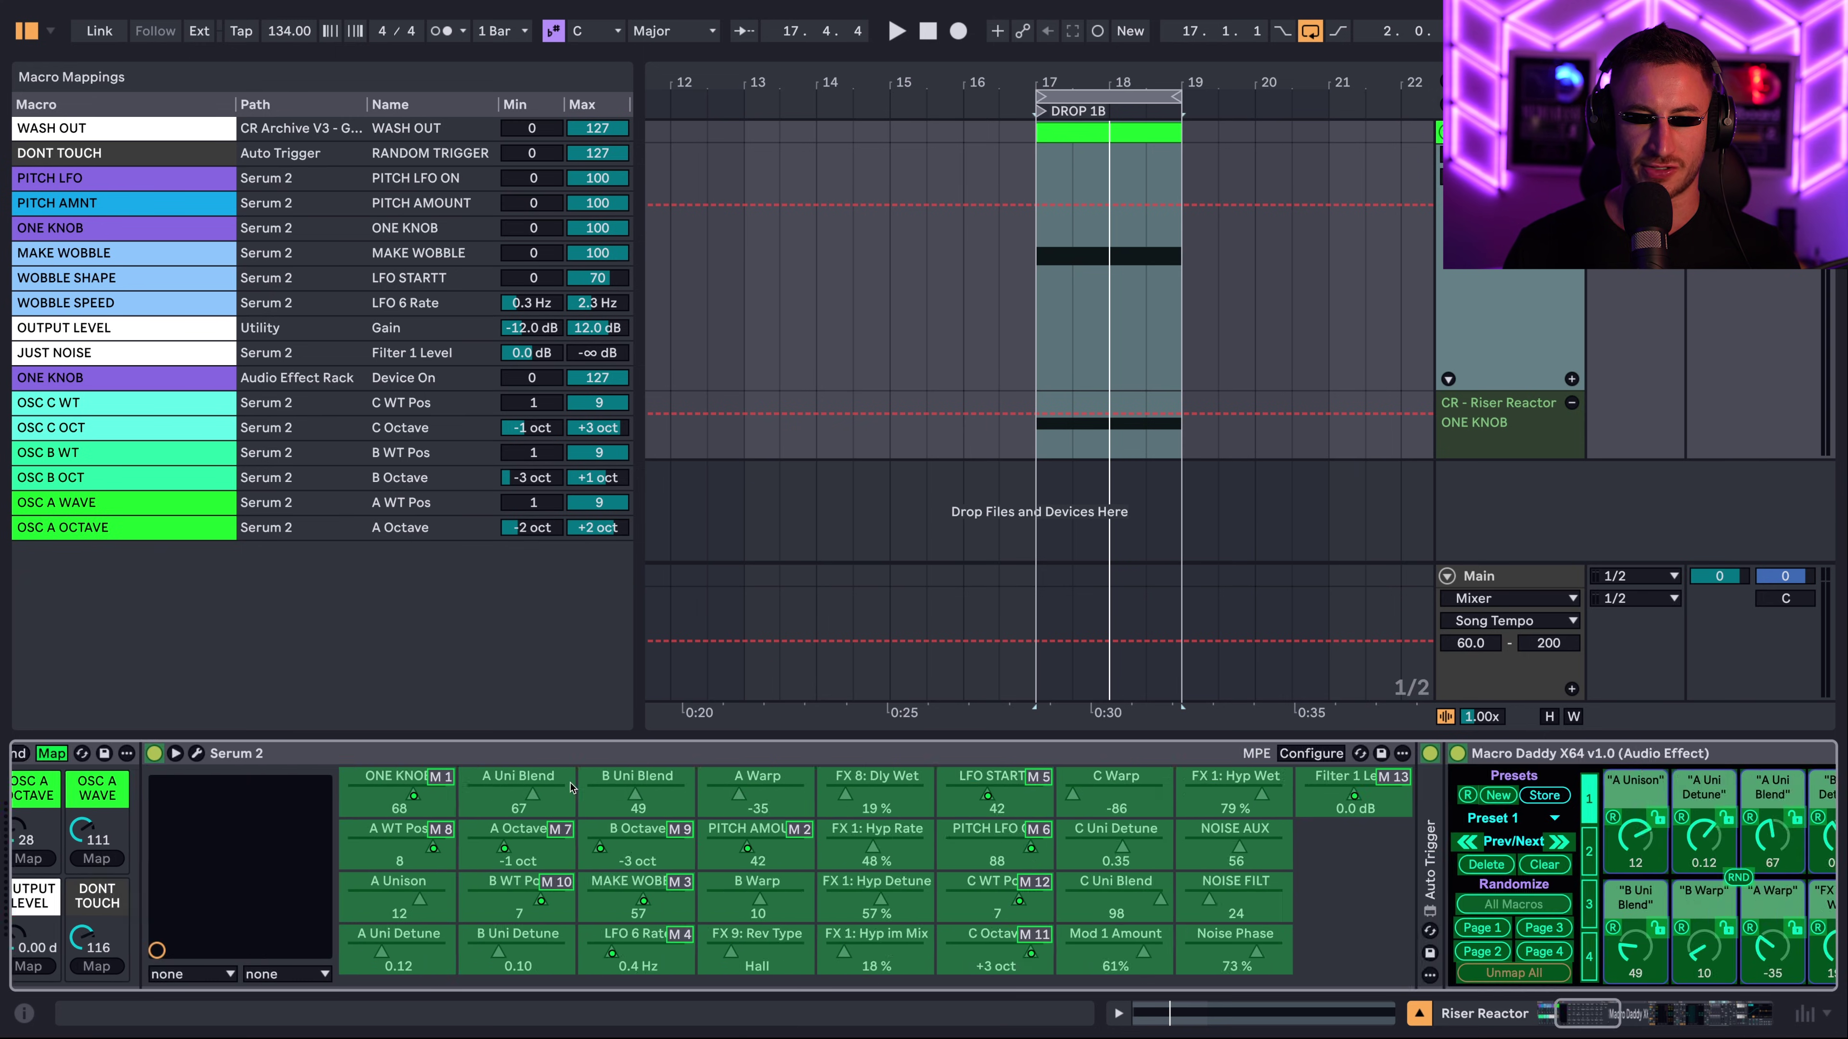
pyautogui.hscroll(10, 725, 797)
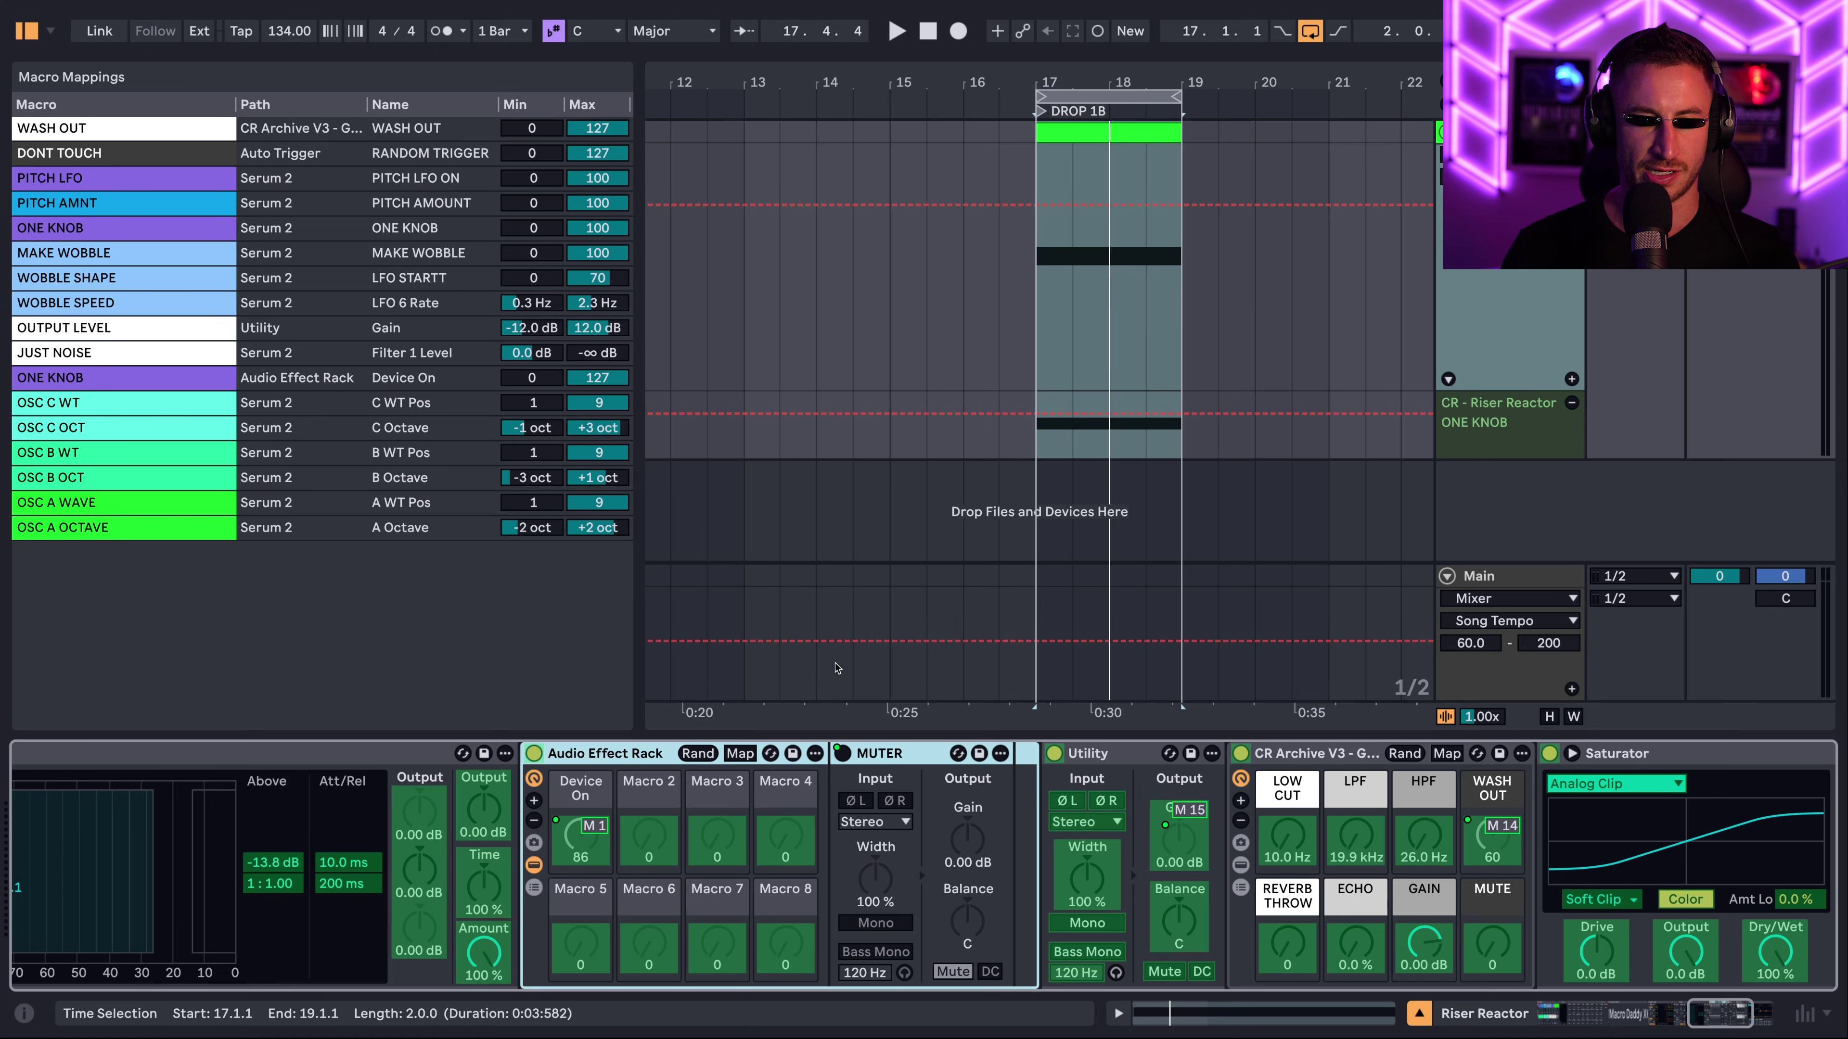
pyautogui.click(752, 755)
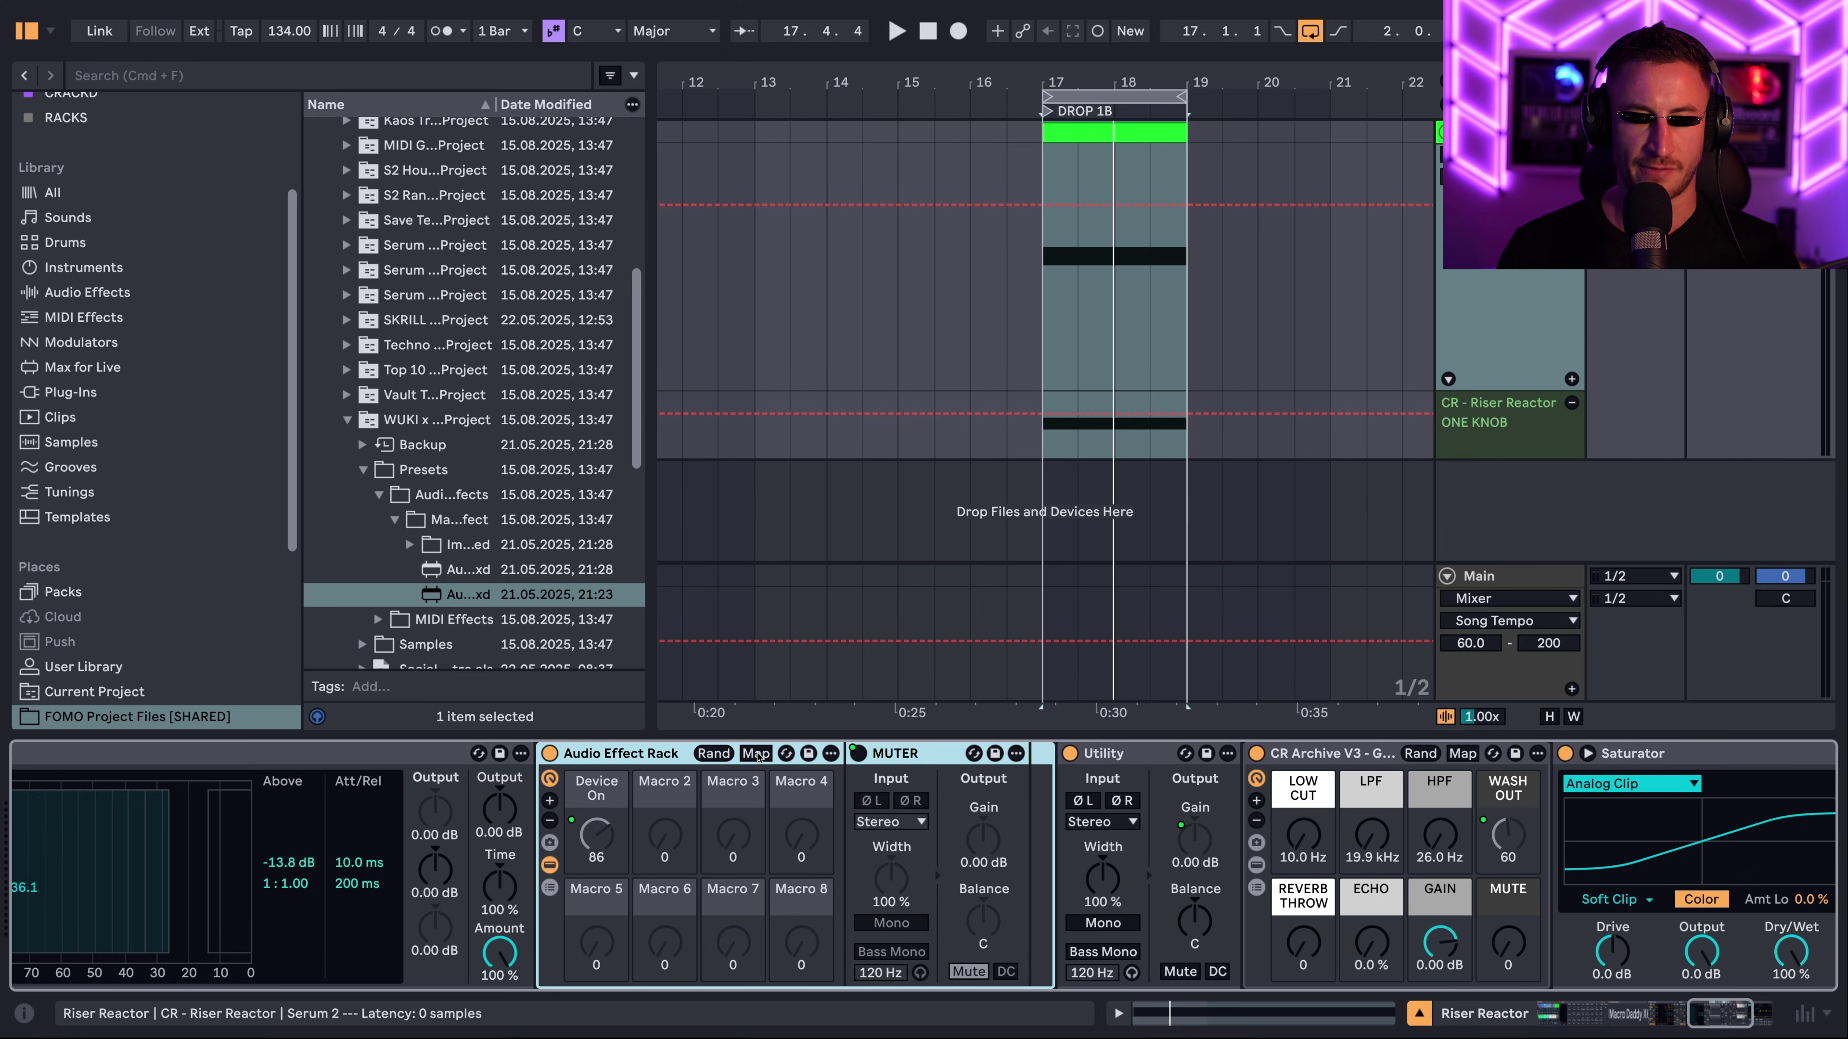
# - Review the Audio Effect Rack's Device On mapping to MUTER, and set the ONE KNOB macro to 0 to check its effect on MUTER
pyautogui.click(755, 754)
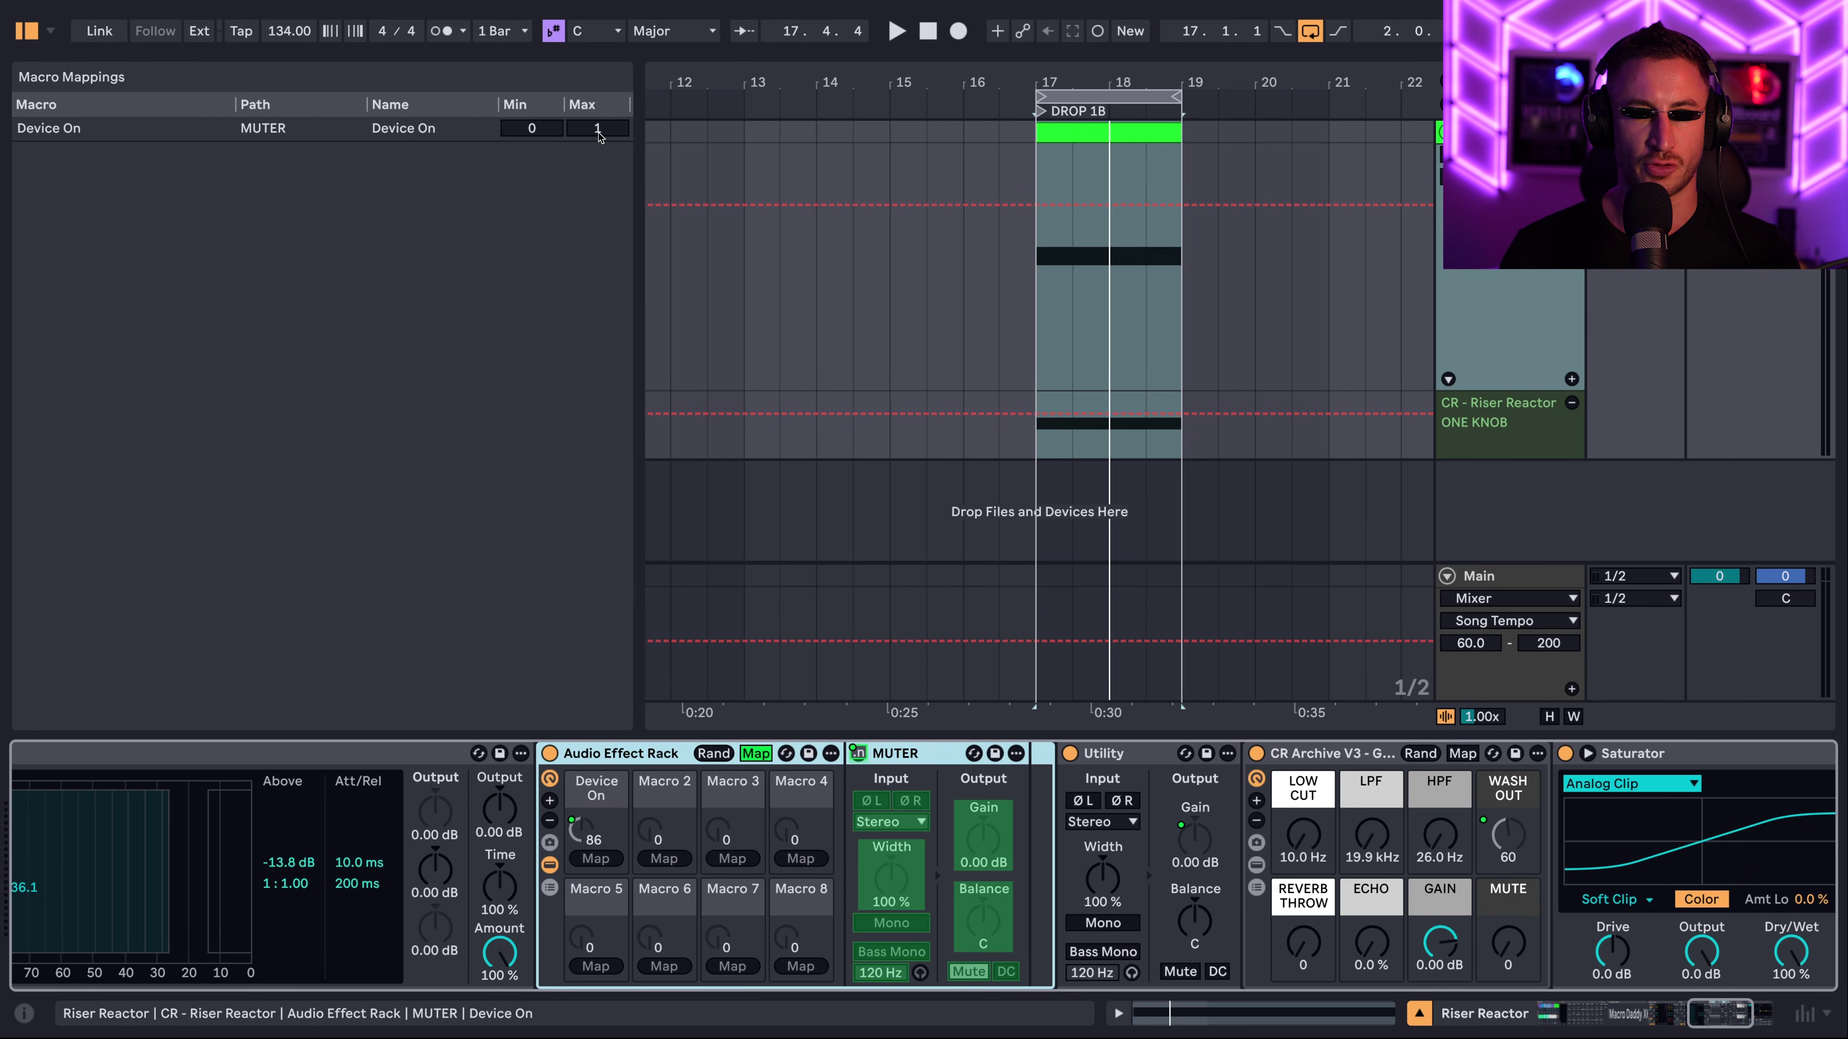
pyautogui.click(757, 757)
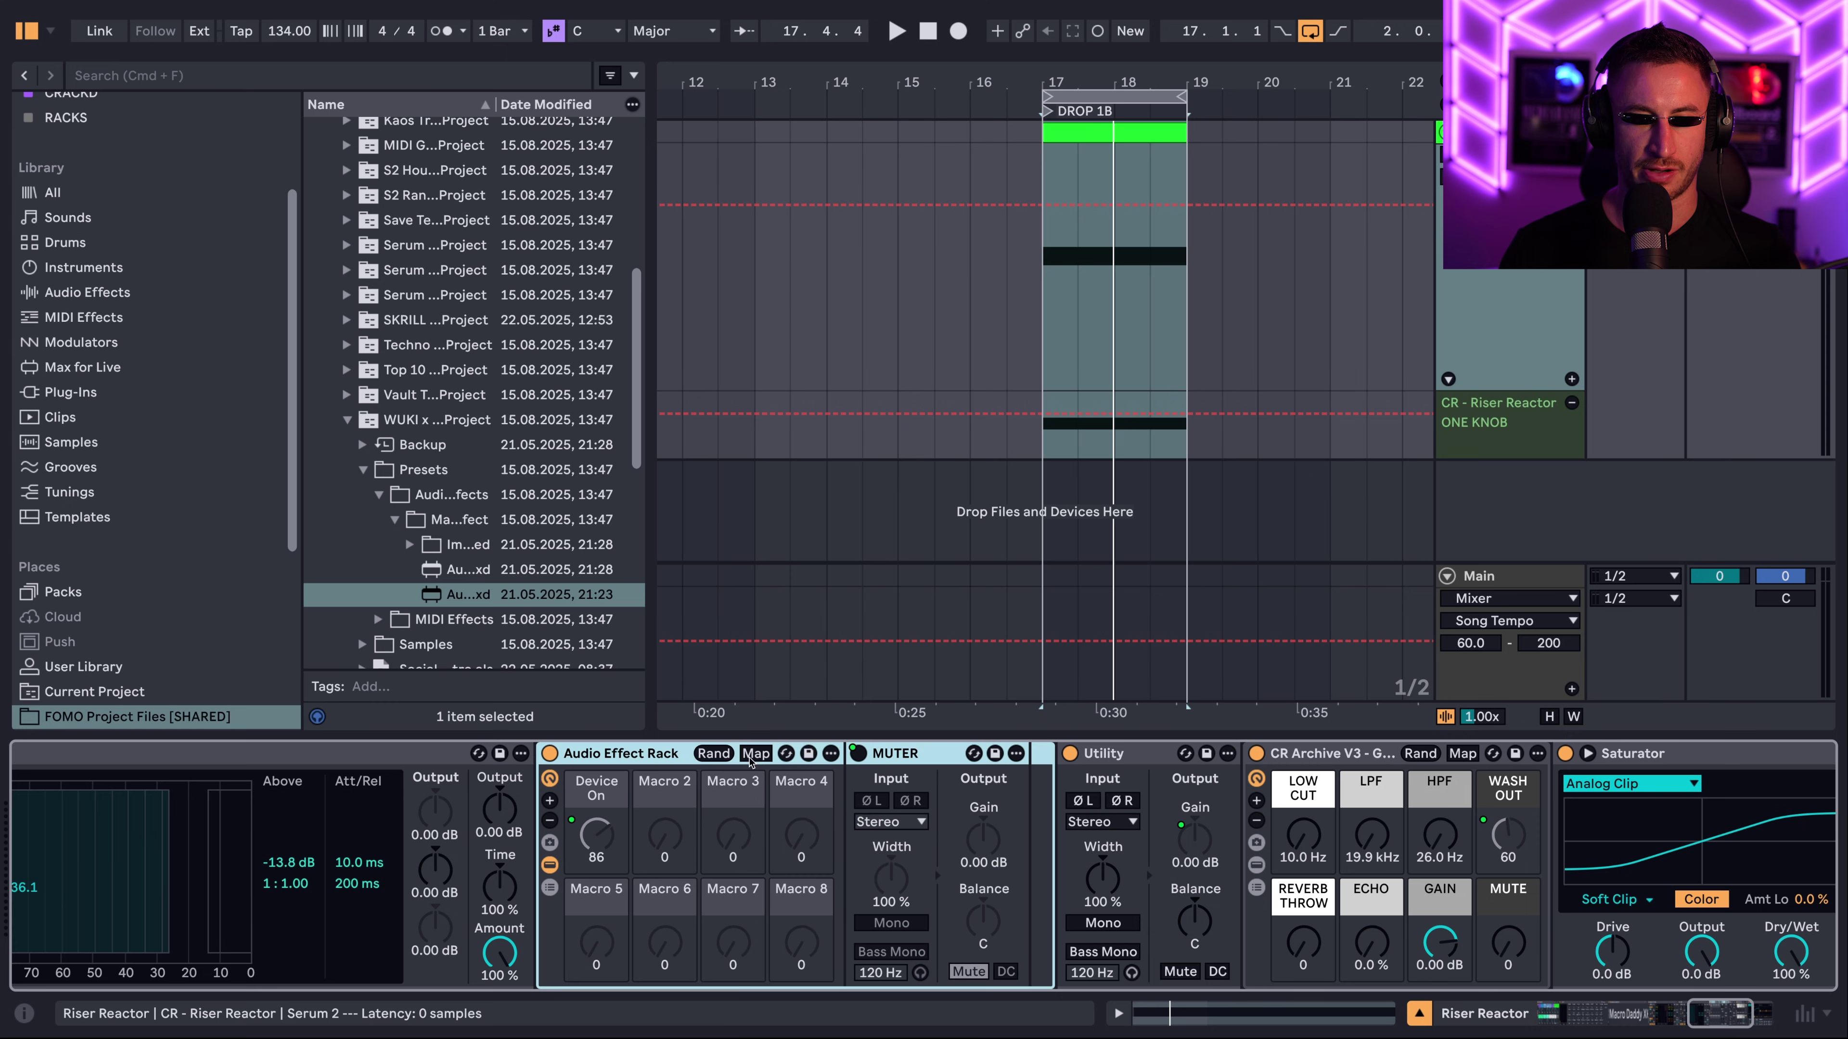
pyautogui.hscroll(-20, 669, 776)
pyautogui.moveTo(75, 827); pyautogui.dragTo(76, 920)
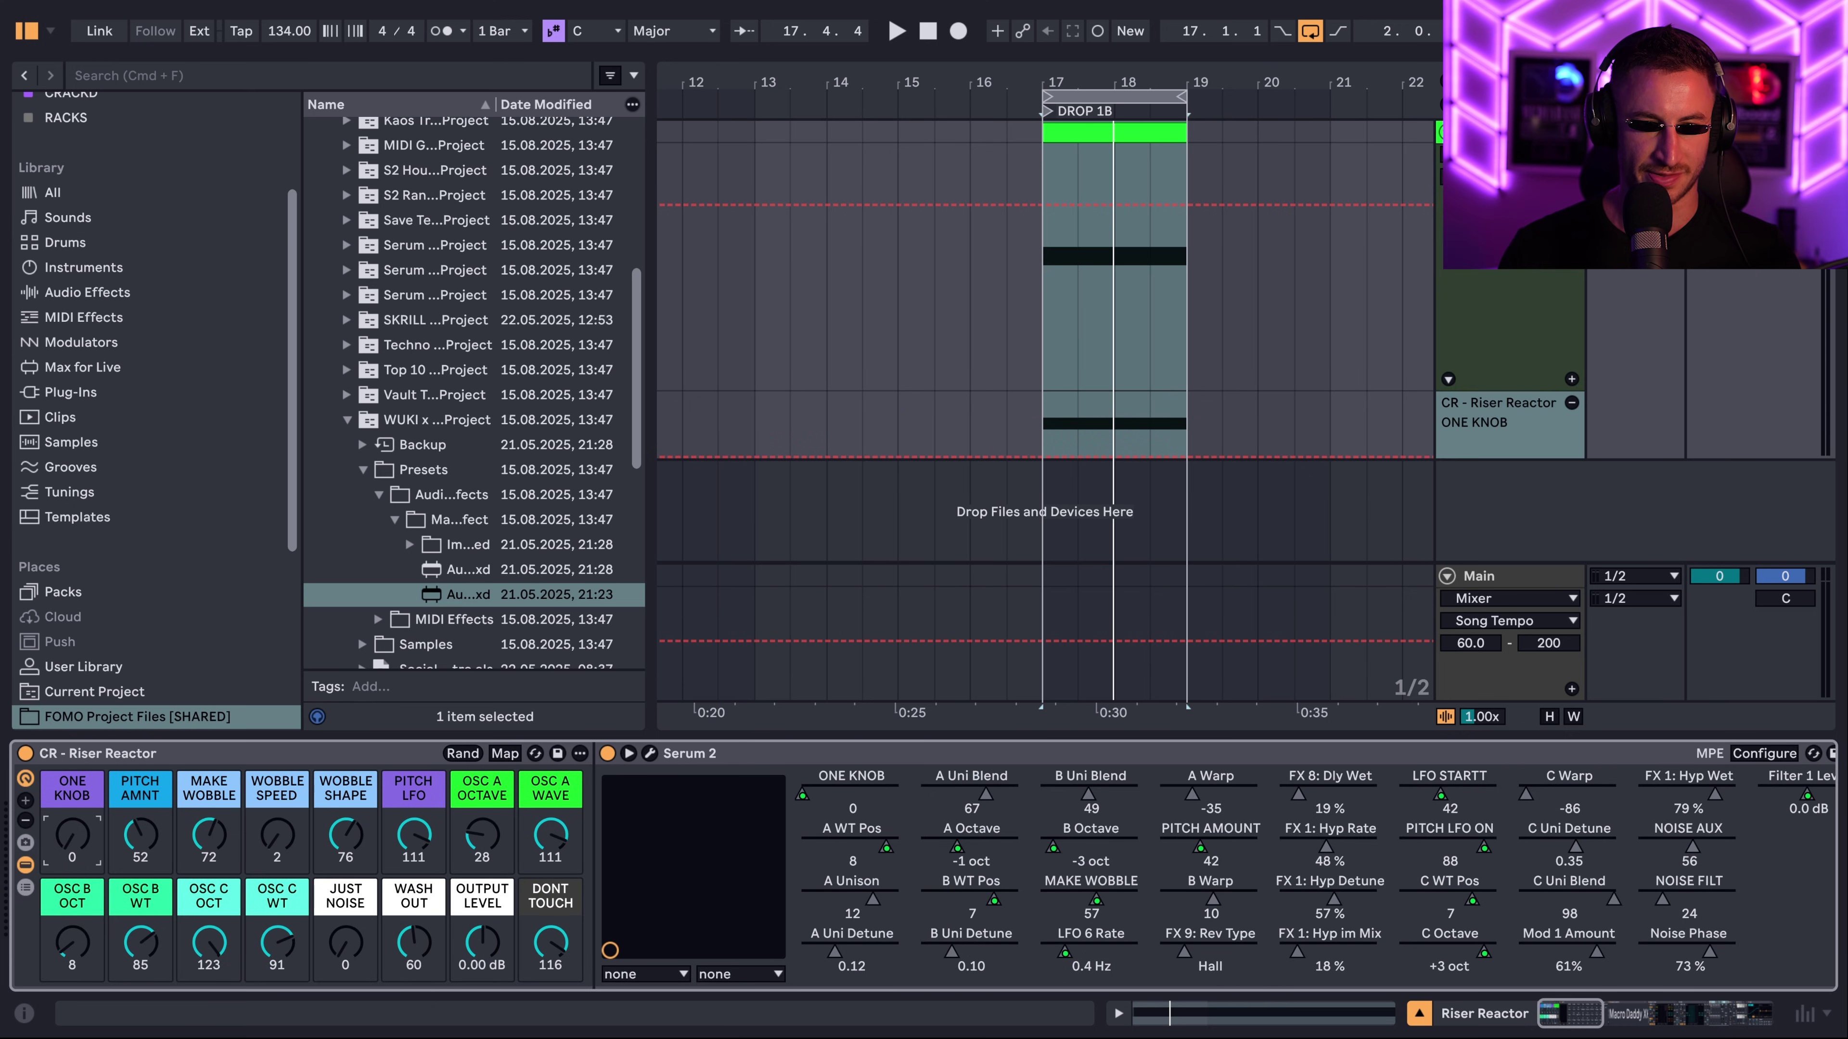
pyautogui.hscroll(15, 1182, 883)
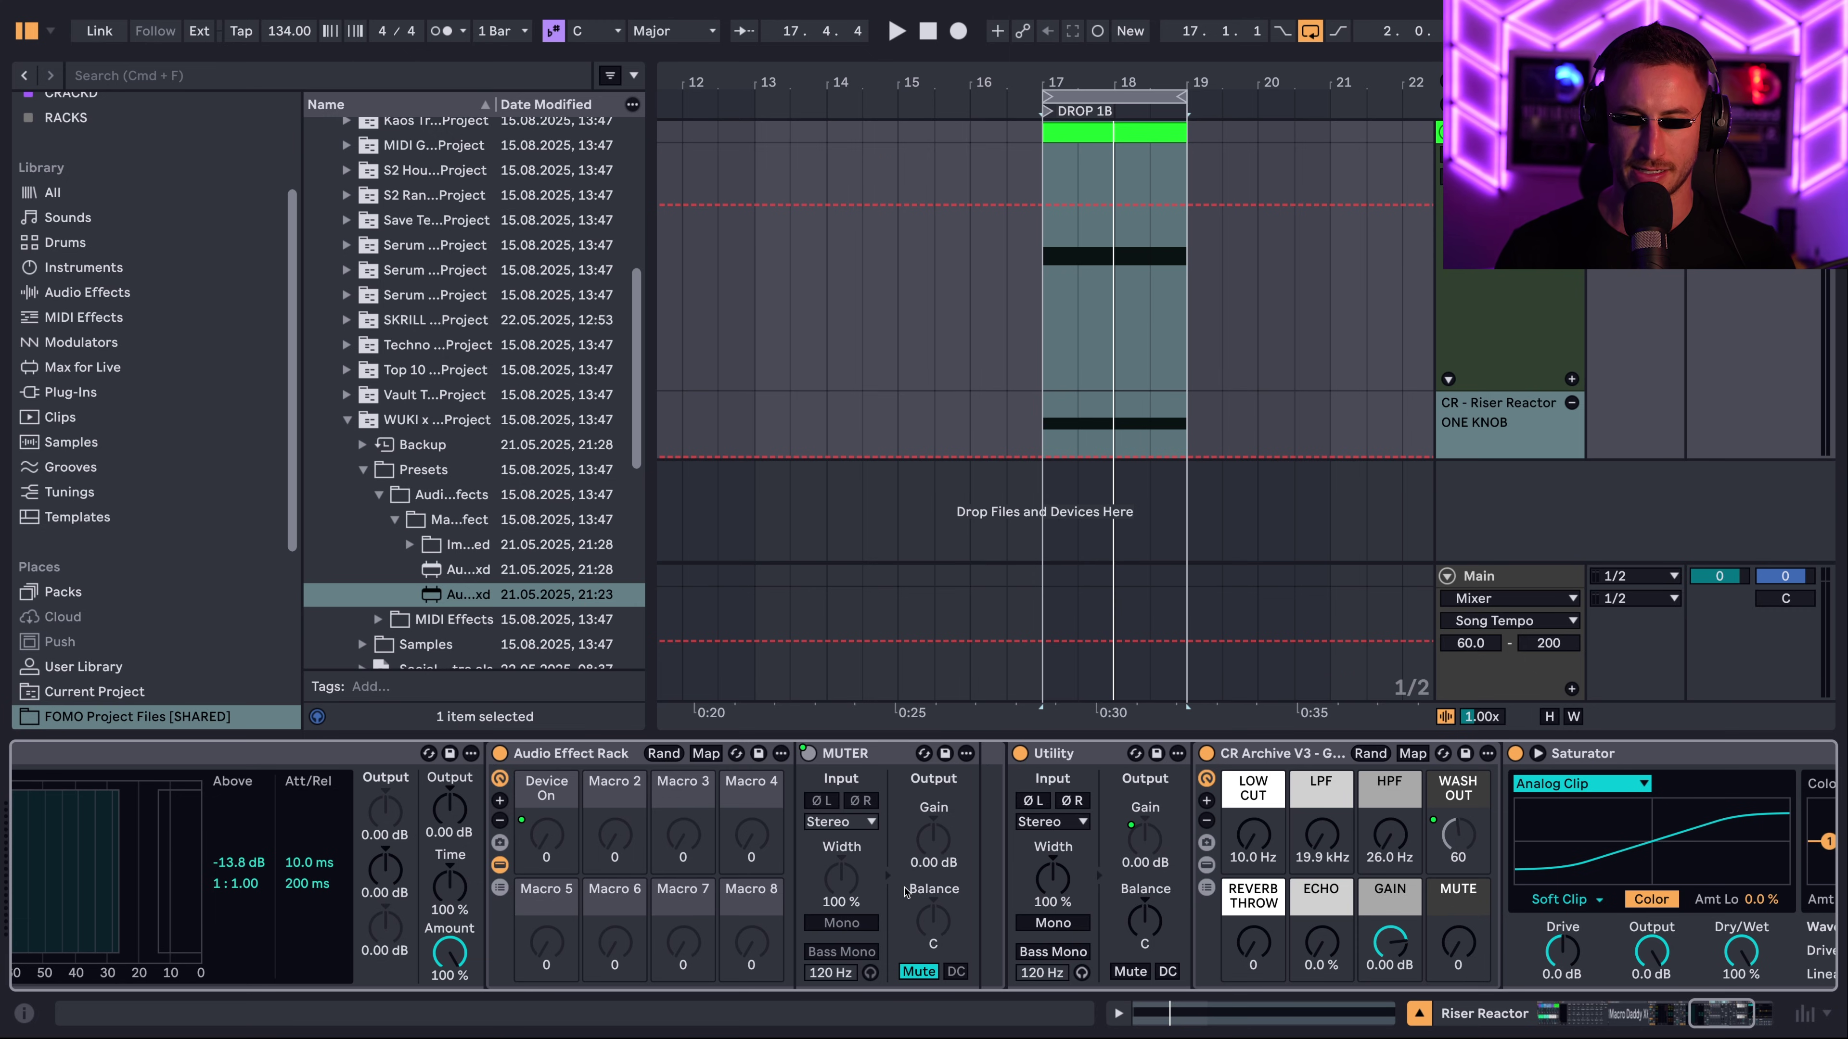
# - Examine the Utility, CR Archive V3 rack and Saturator ending the effects chain, and return to Serum 2 and Macro Daddy
pyautogui.hscroll(5, 922, 821)
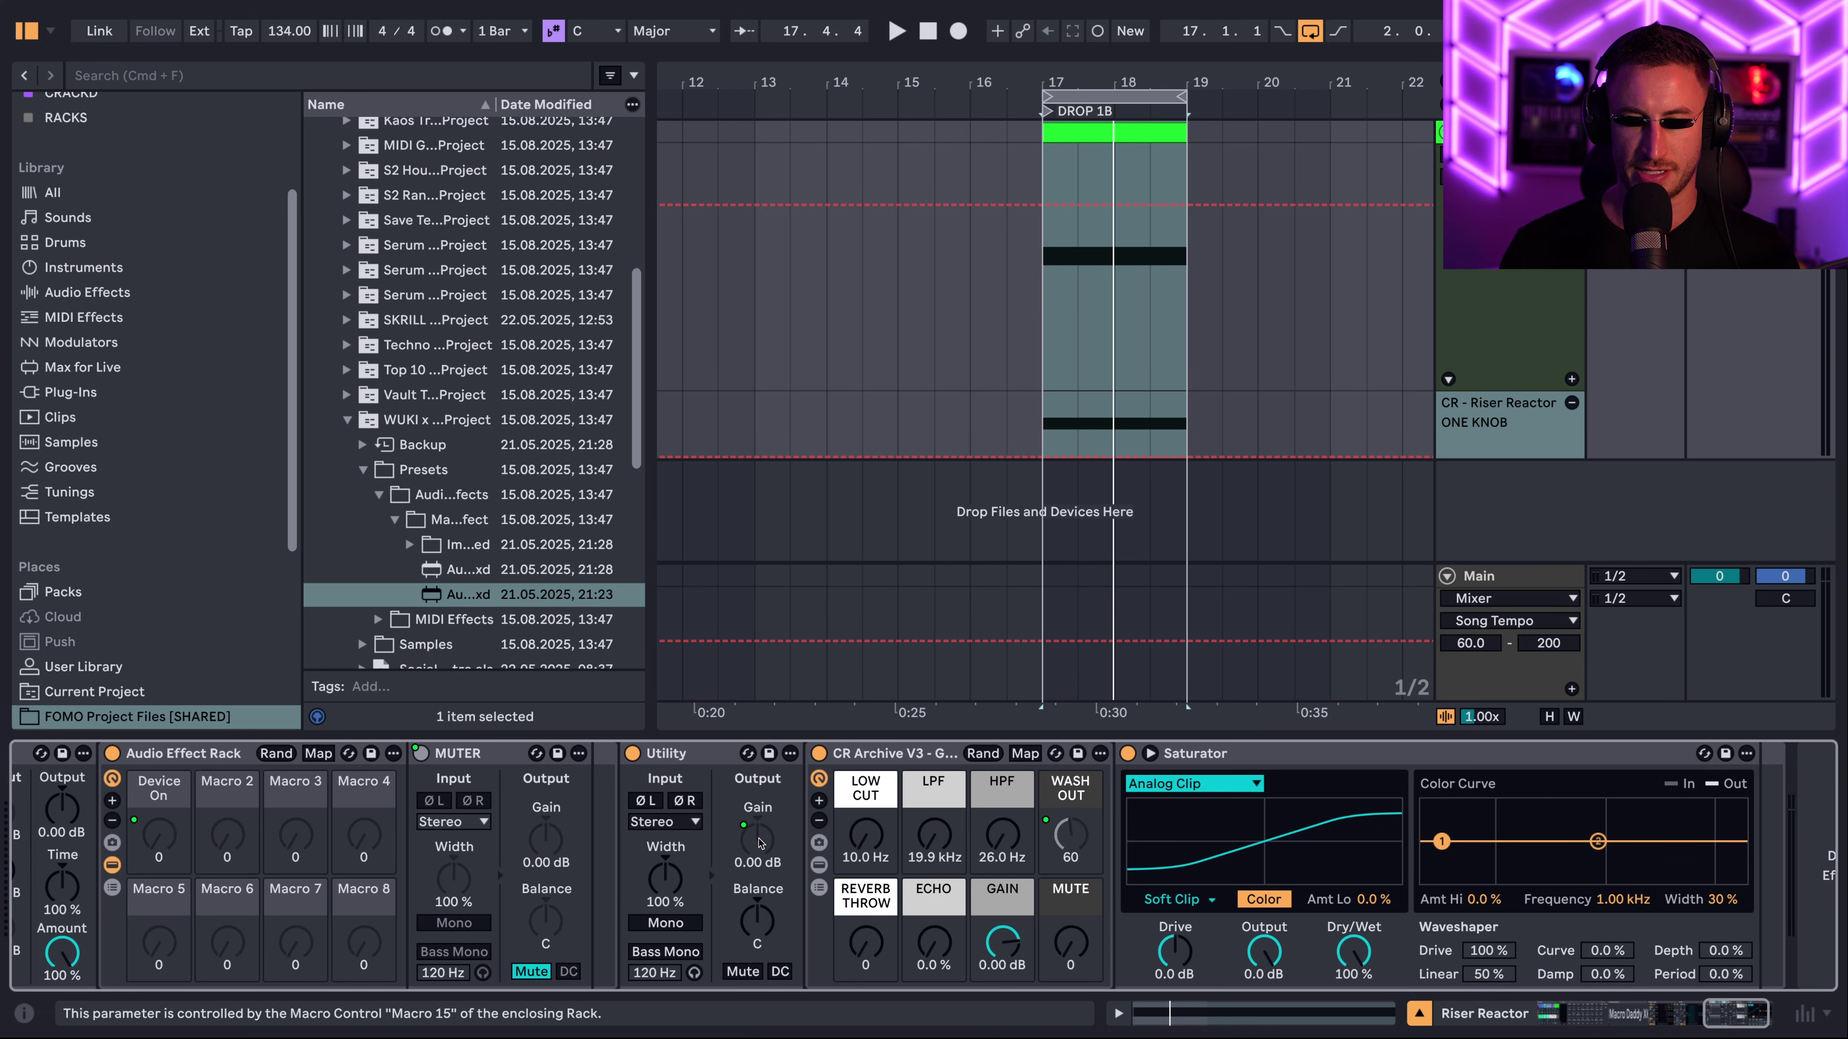
pyautogui.hscroll(1, 757, 848)
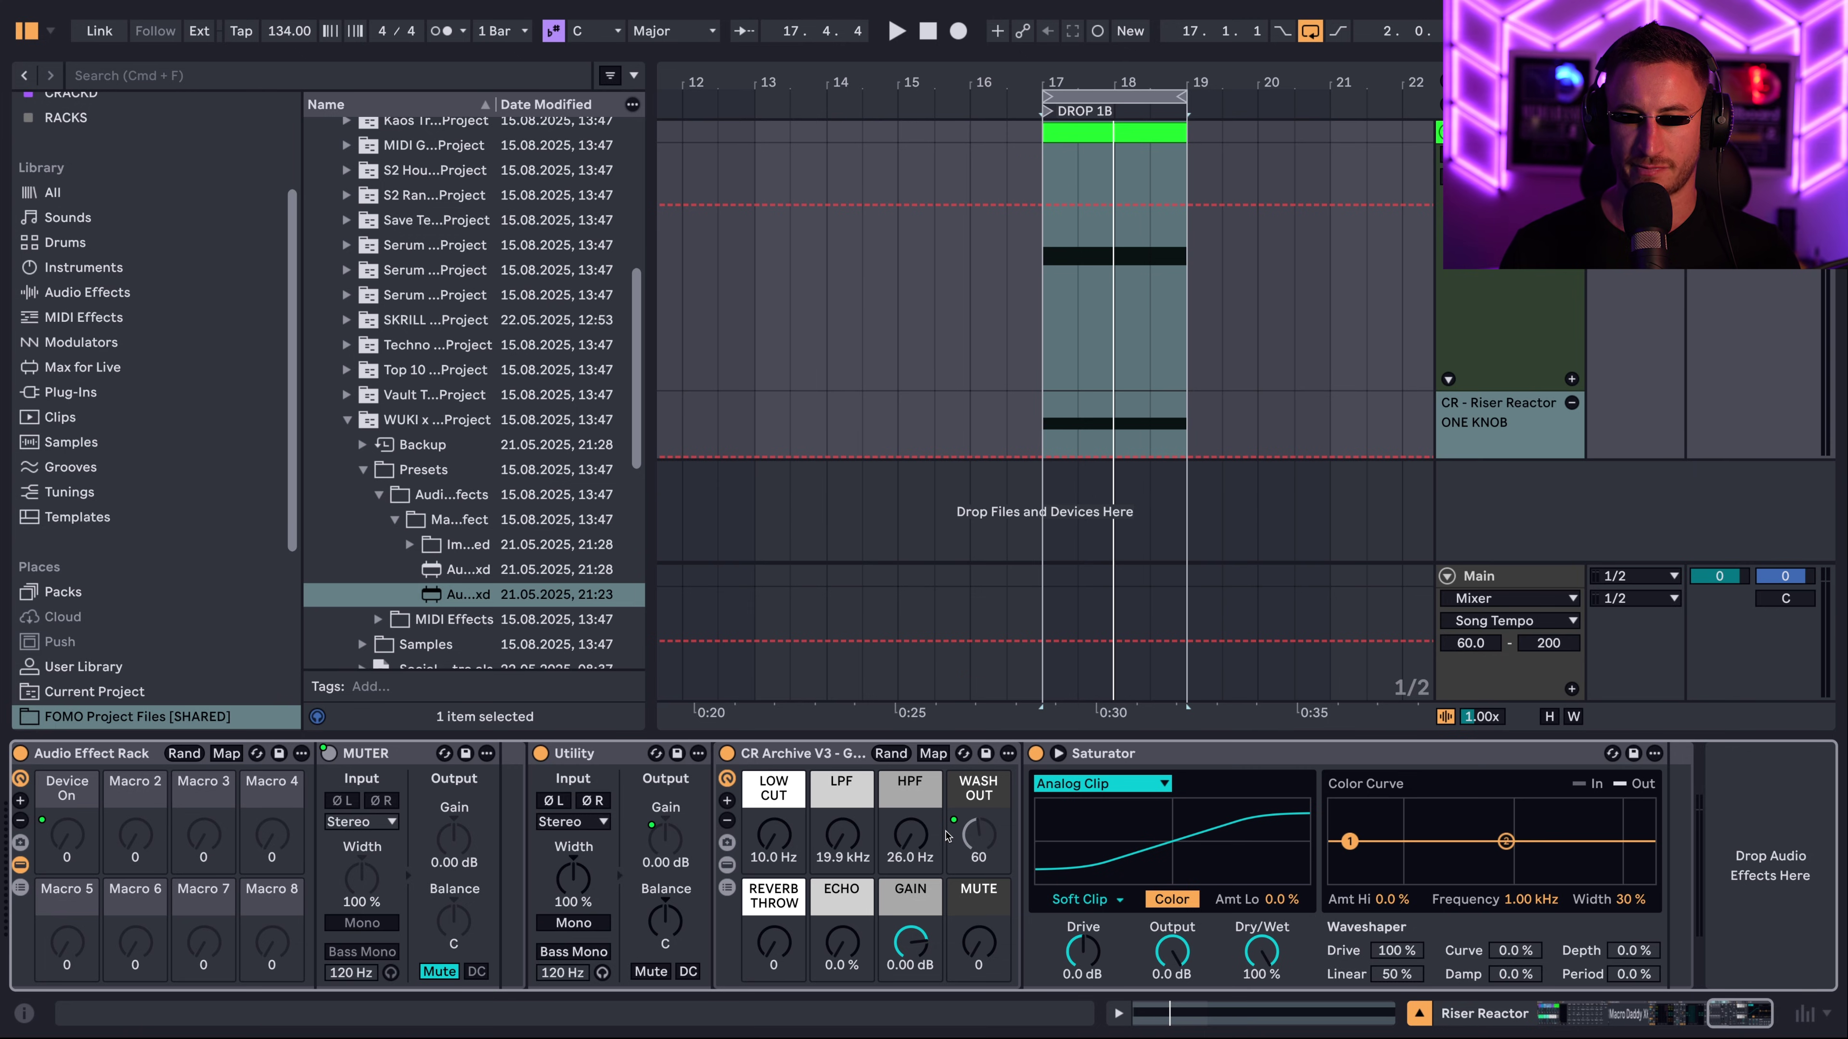
pyautogui.click(1102, 803)
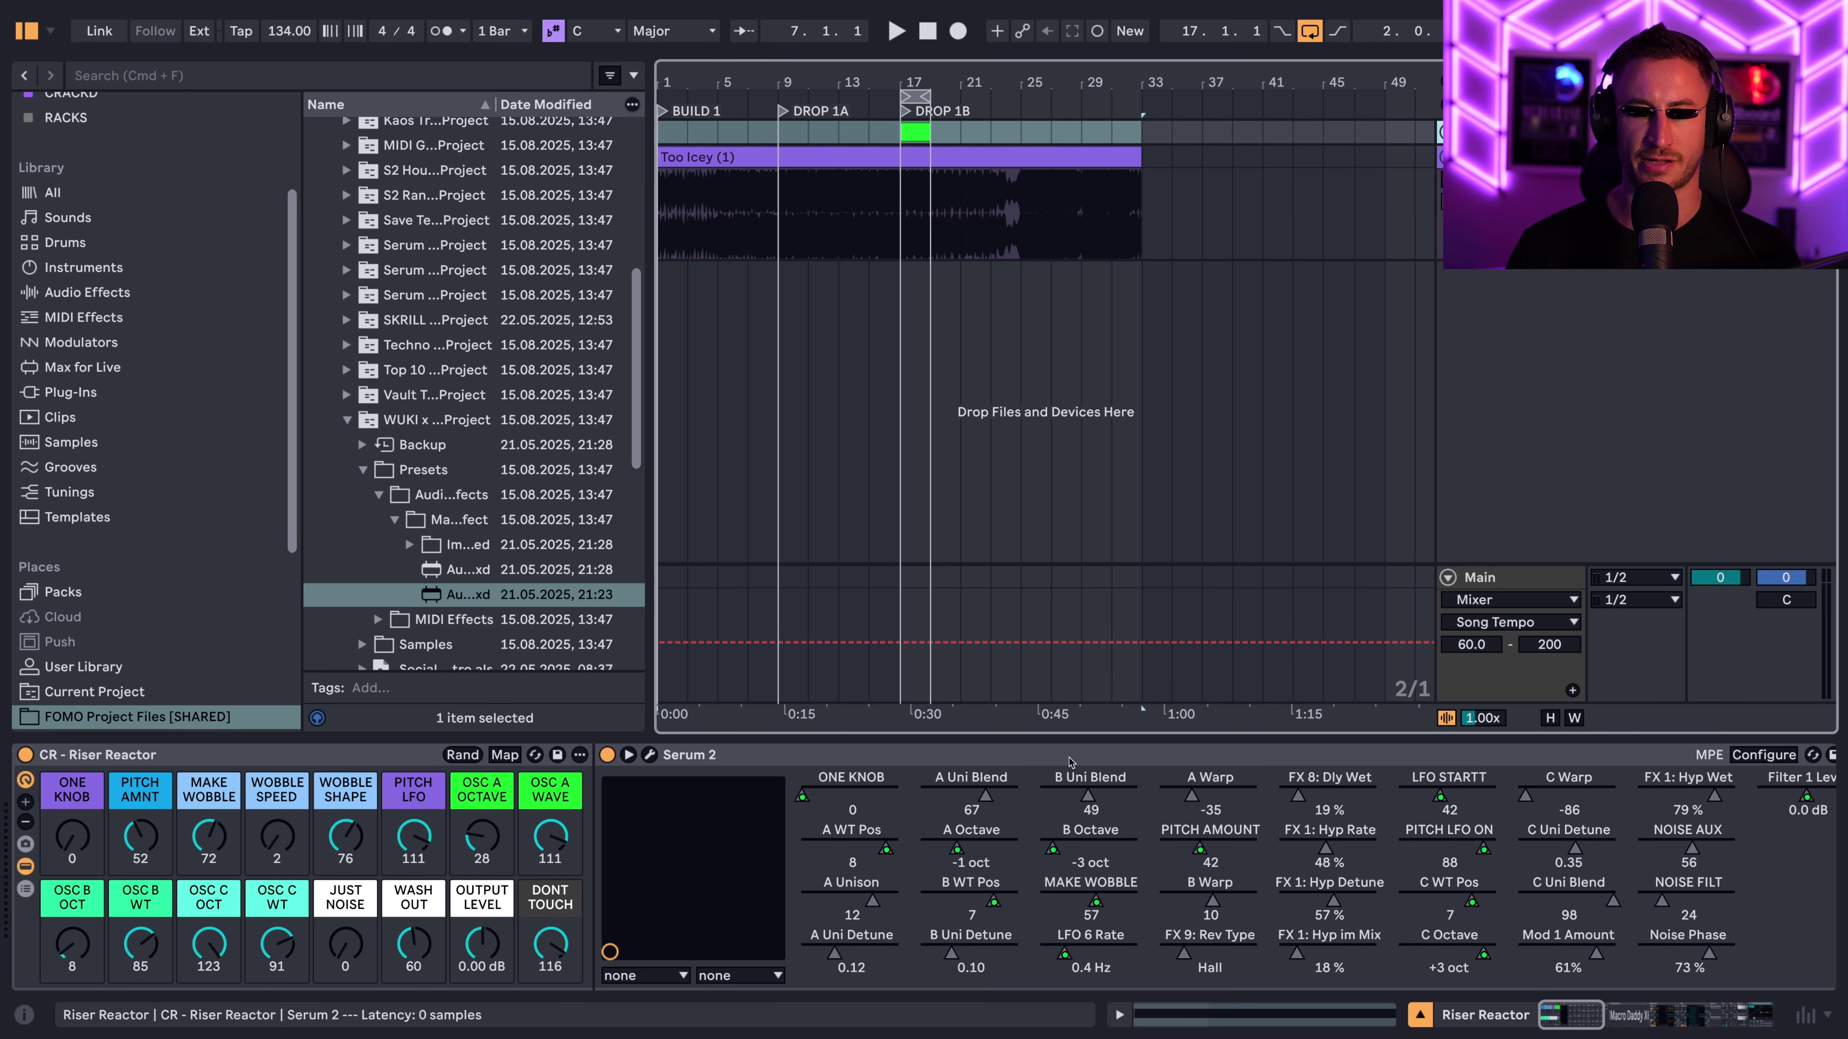
pyautogui.hscroll(10, 1069, 761)
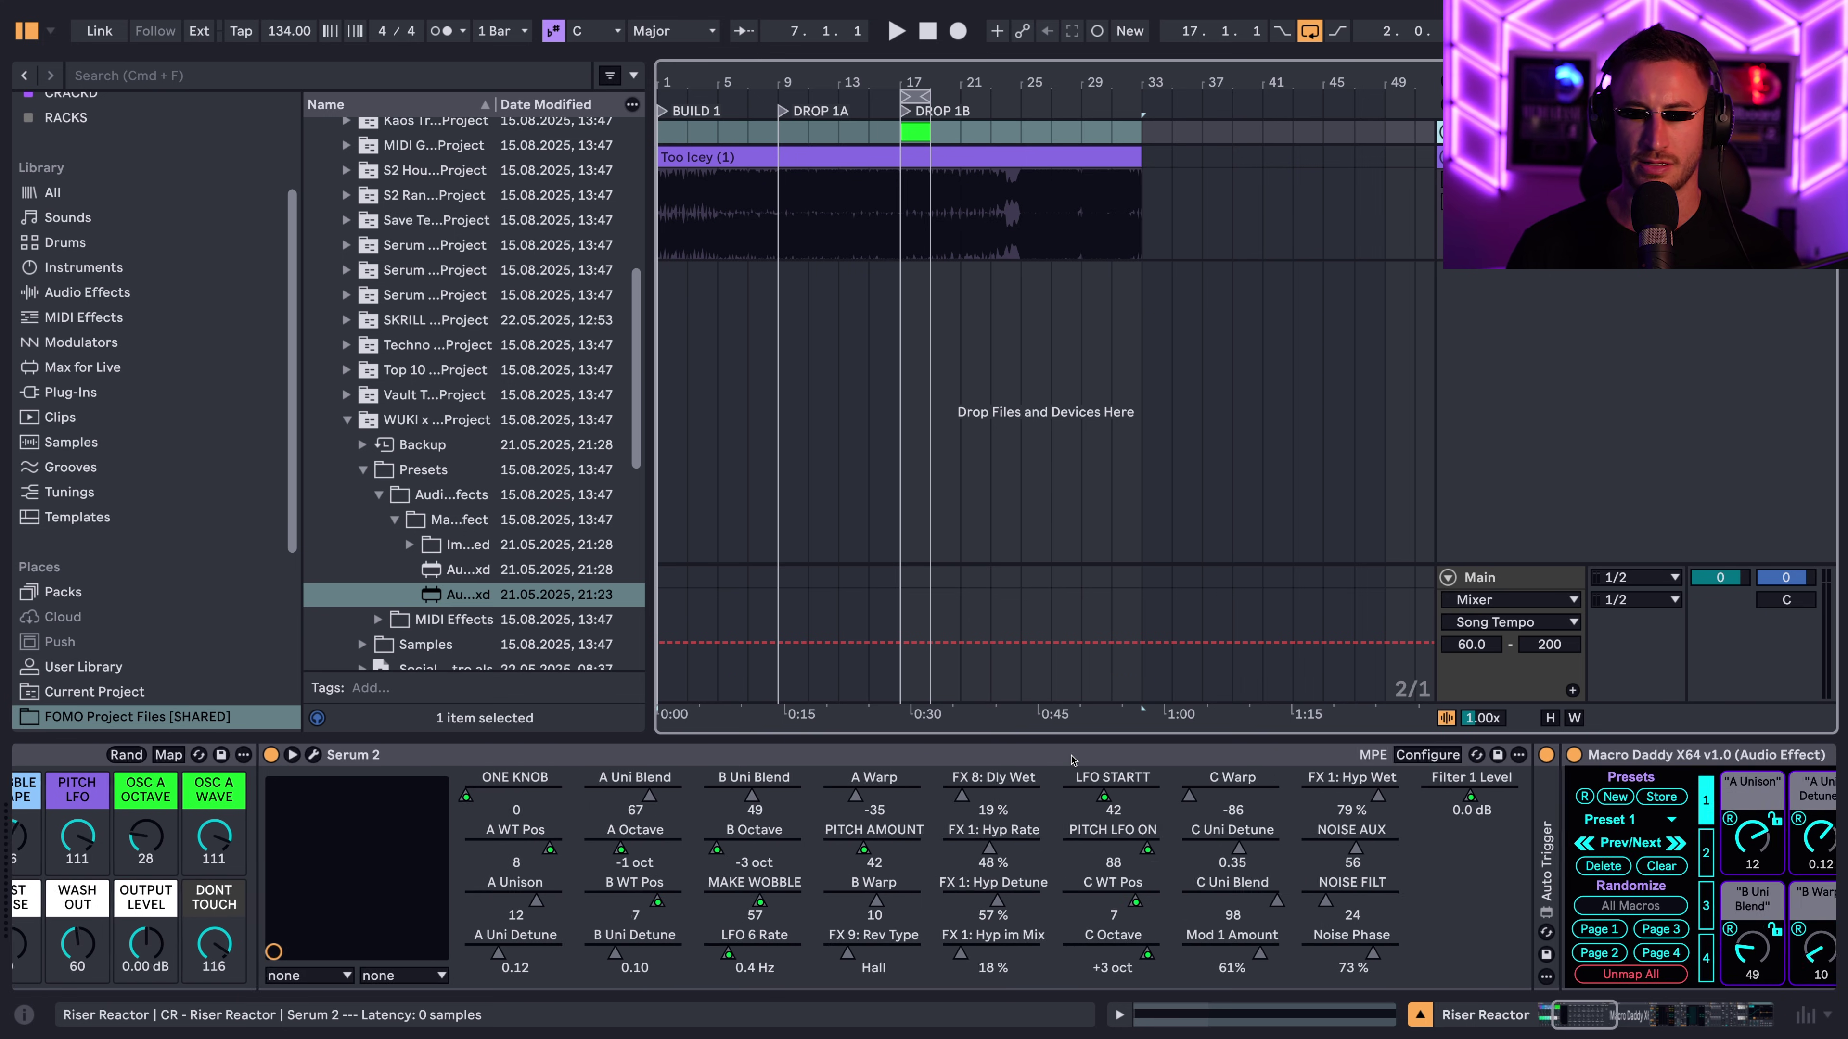